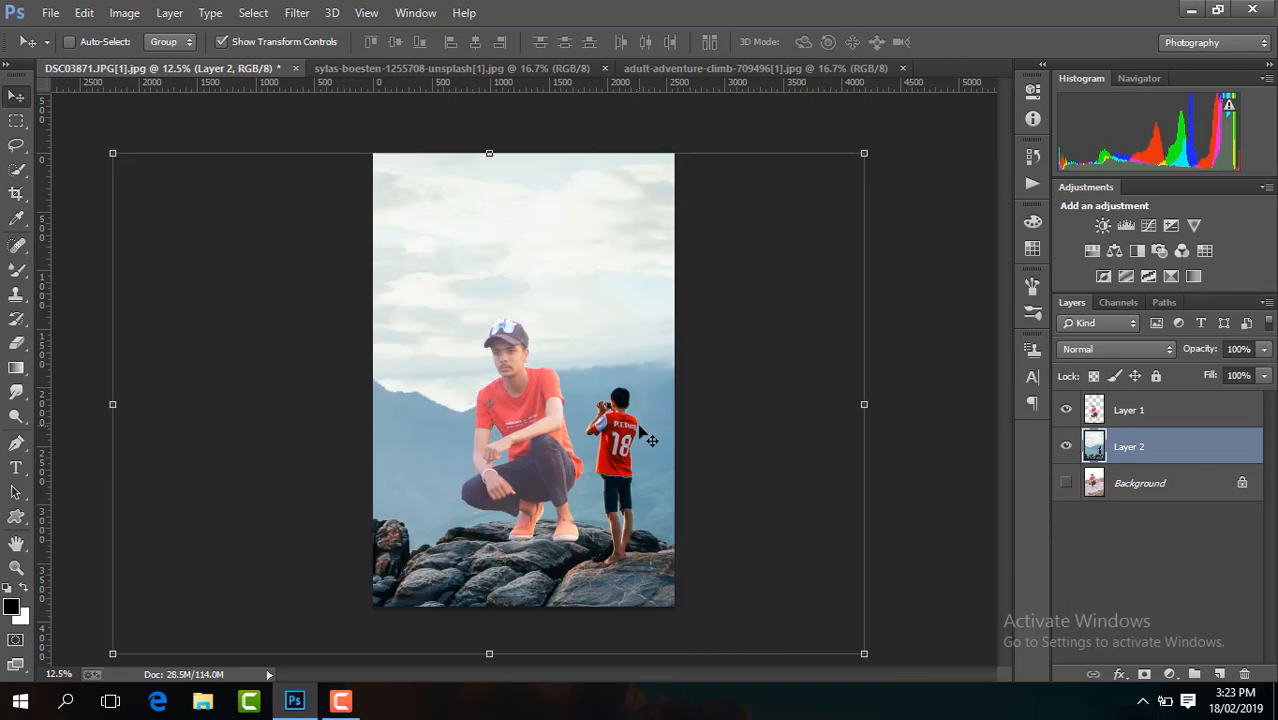
Move the mountain-and-rocks photo on Layer 2 slightly upward behind the crouching man.
left_click_drag(517, 577, 520, 561)
left_click(1130, 411)
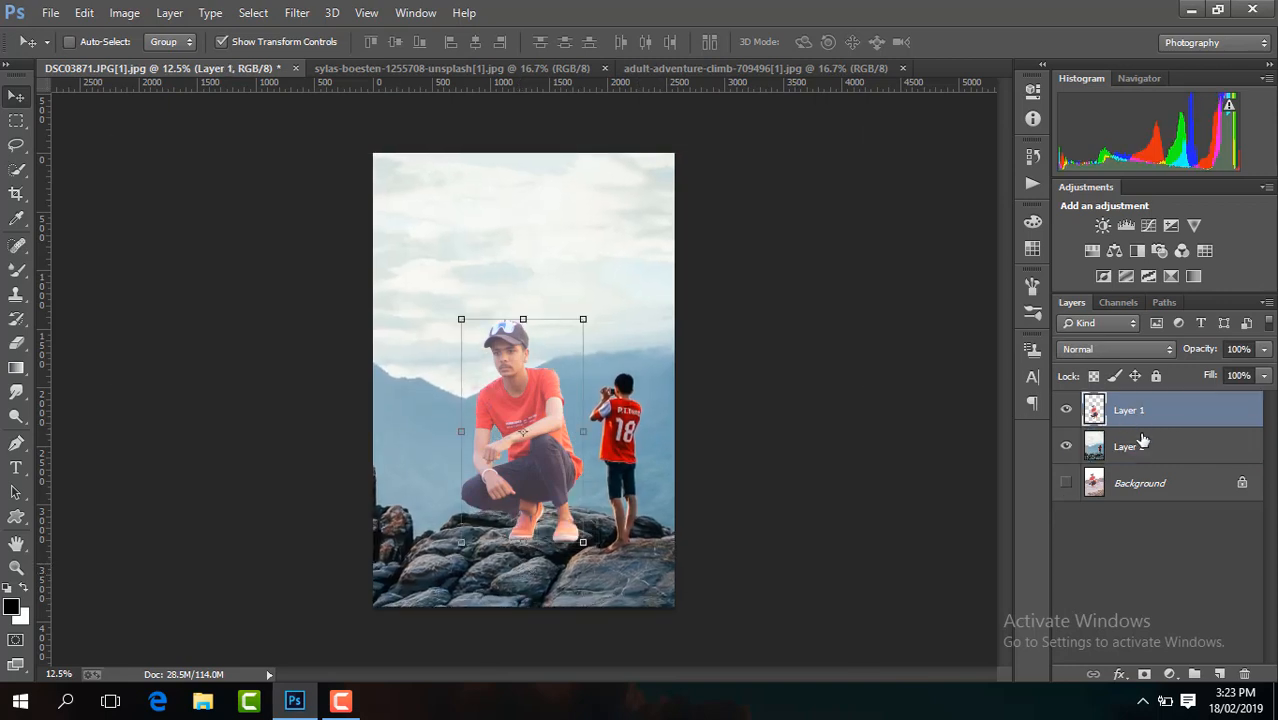
Duplicate Layer 2, the photo with the boy in the number 18 jersey.
left_click(1140, 447)
left_click(17, 171)
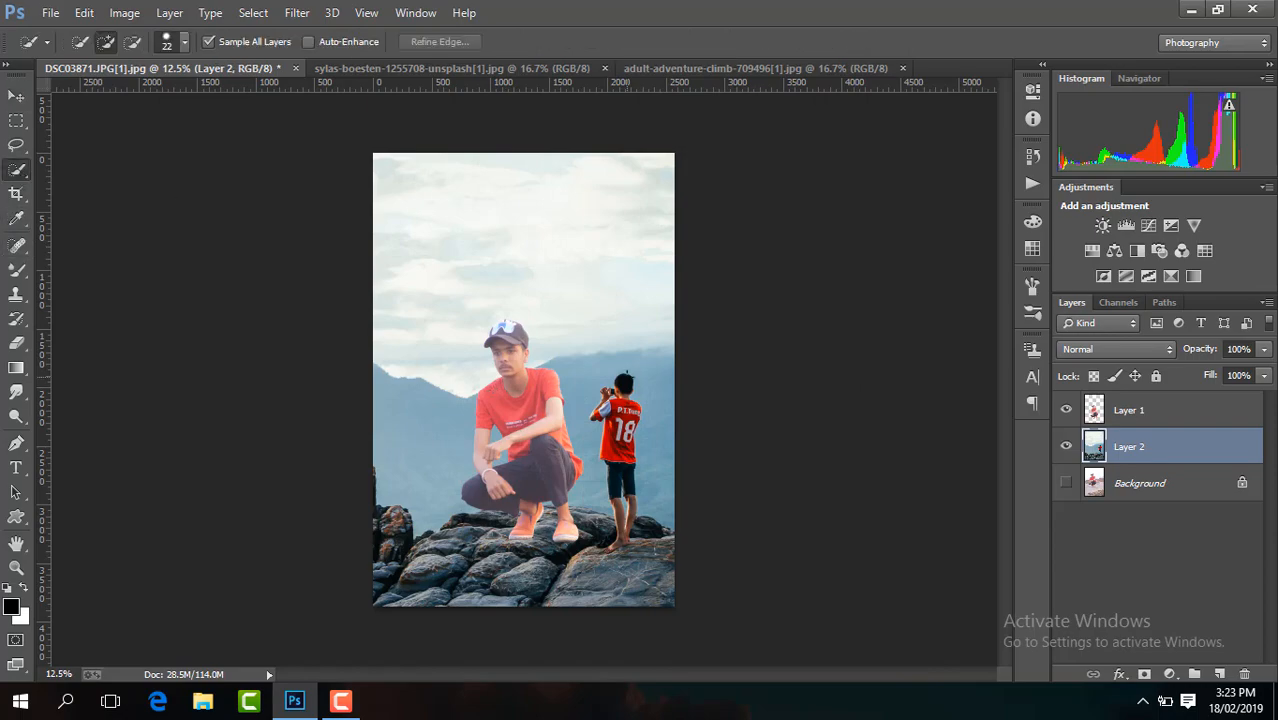
key("ctrl+plus")
key("ctrl+plus")
key("ctrl+plus")
key("ctrl+plus")
key("ctrl+plus")
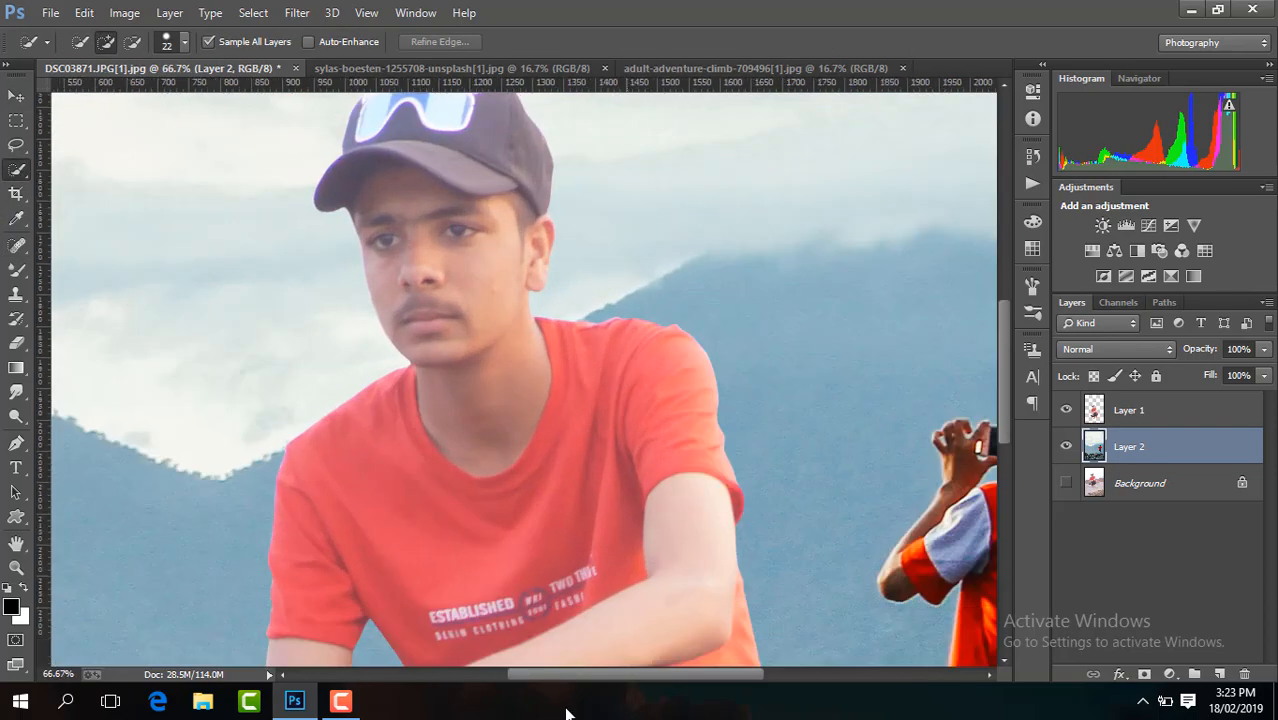
left_click_drag(603, 676, 694, 678)
left_click_drag(1006, 379, 988, 475)
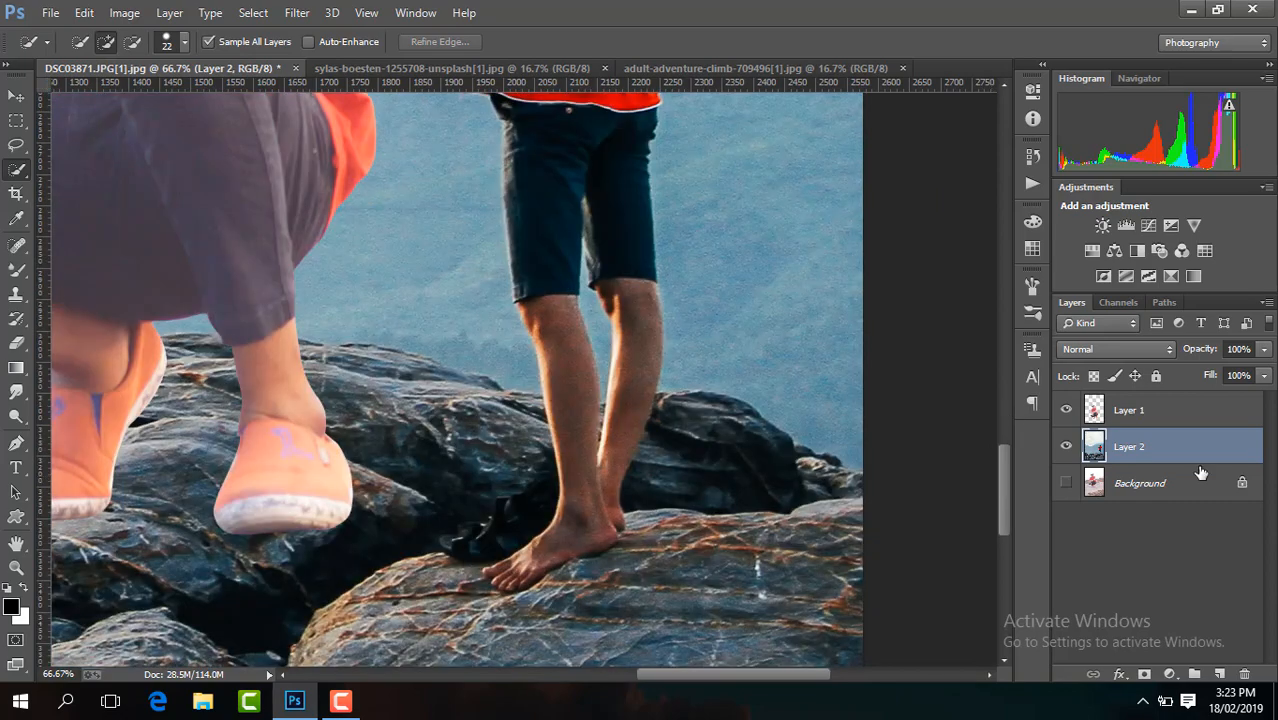
key("ctrl+minus")
key("ctrl+minus")
key("ctrl+minus")
key("ctrl+minus")
key("ctrl+minus")
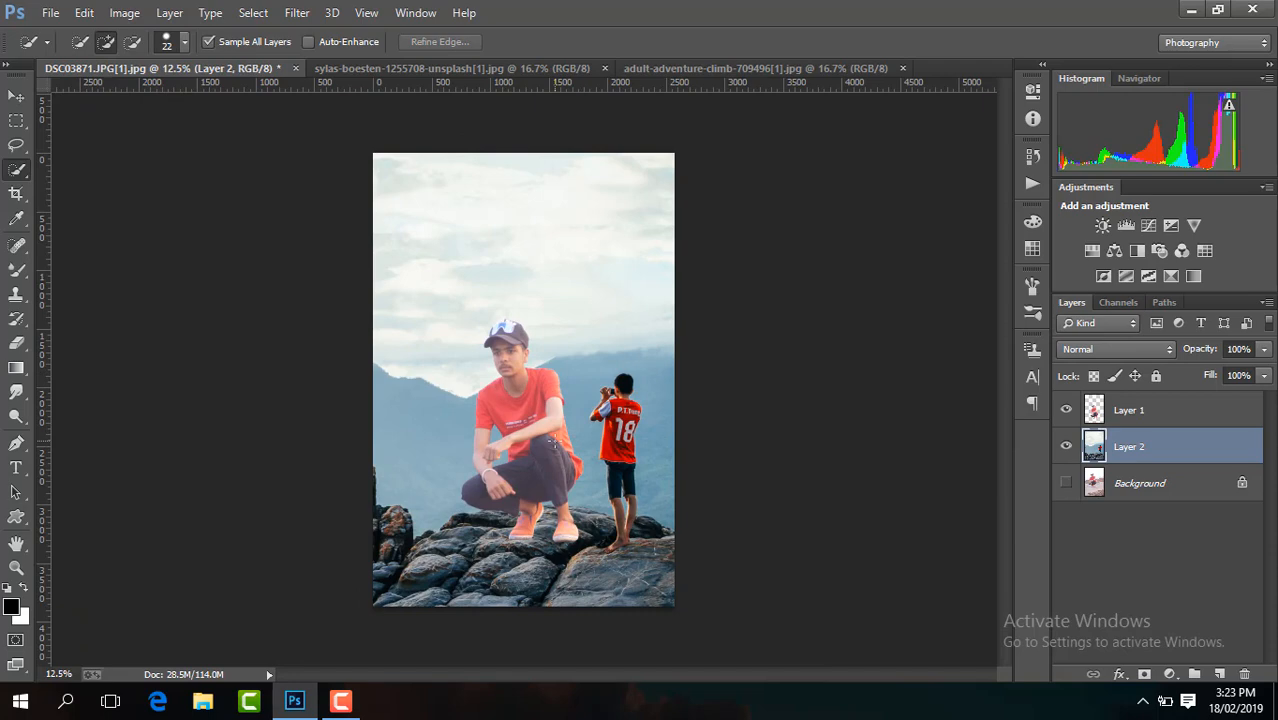
key("ctrl+j")
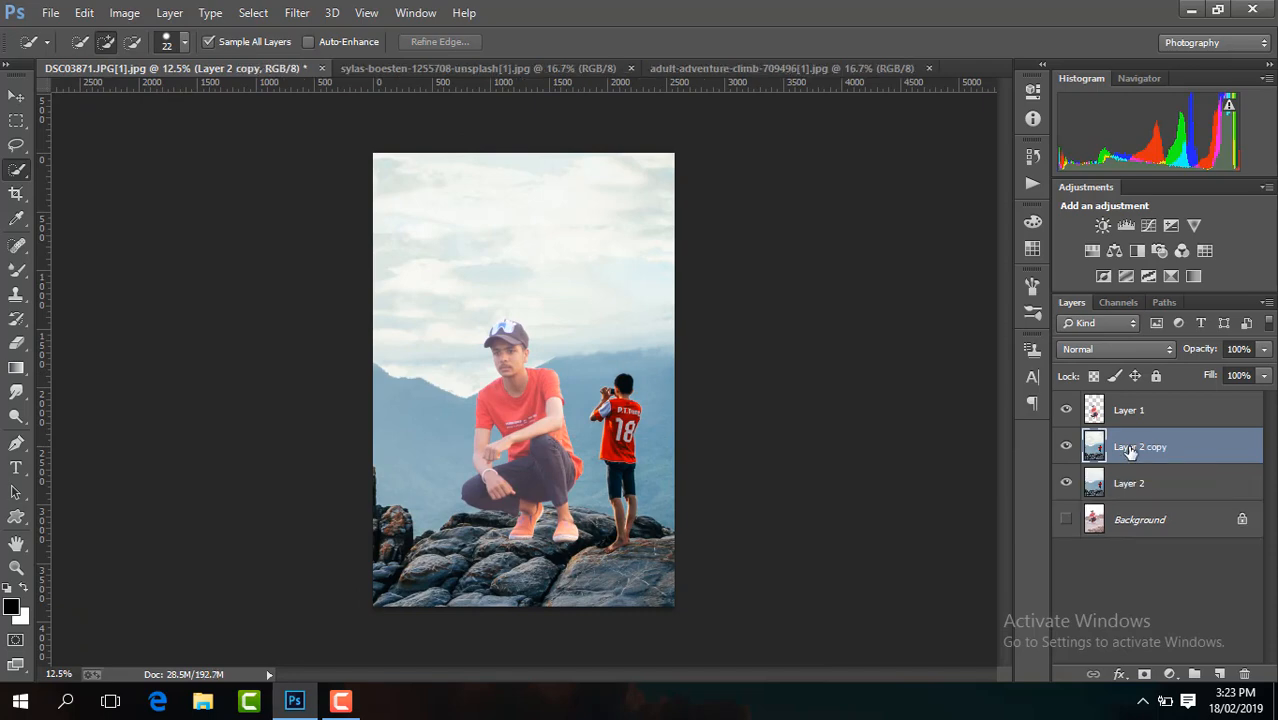
Use the Clone Stamp to cover the boy's heel and foot with rock texture sampled beside the heel.
key("ctrl+plus")
key("ctrl+plus")
key("ctrl+plus")
key("ctrl+plus")
key("ctrl+plus")
key("ctrl+plus")
key("ctrl+plus")
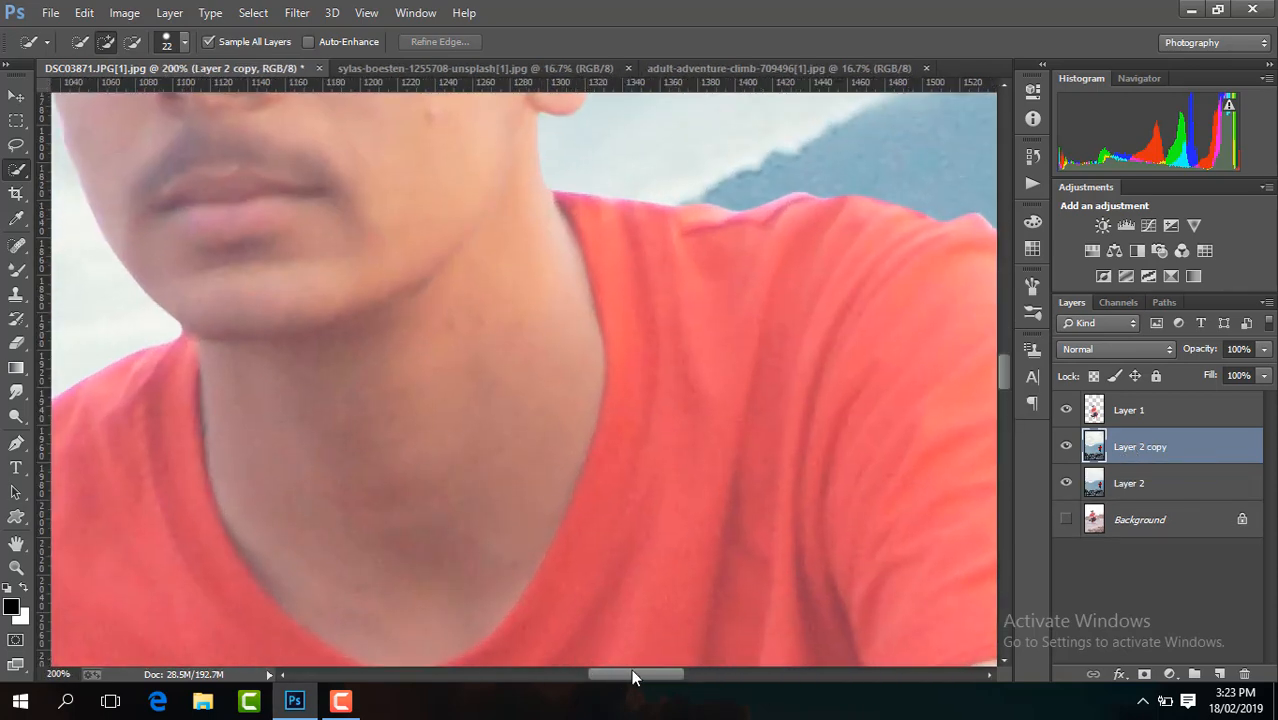
left_click_drag(631, 677, 797, 674)
left_click_drag(1004, 379, 996, 560)
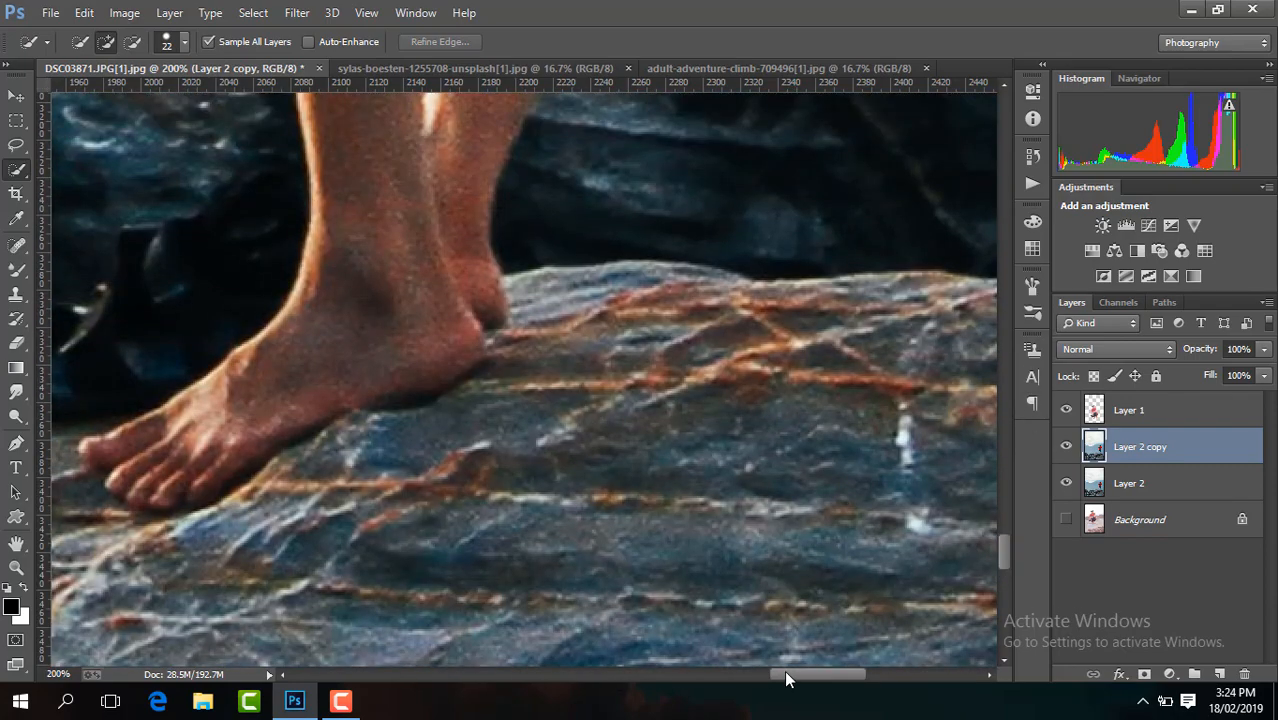
left_click_drag(786, 679, 761, 677)
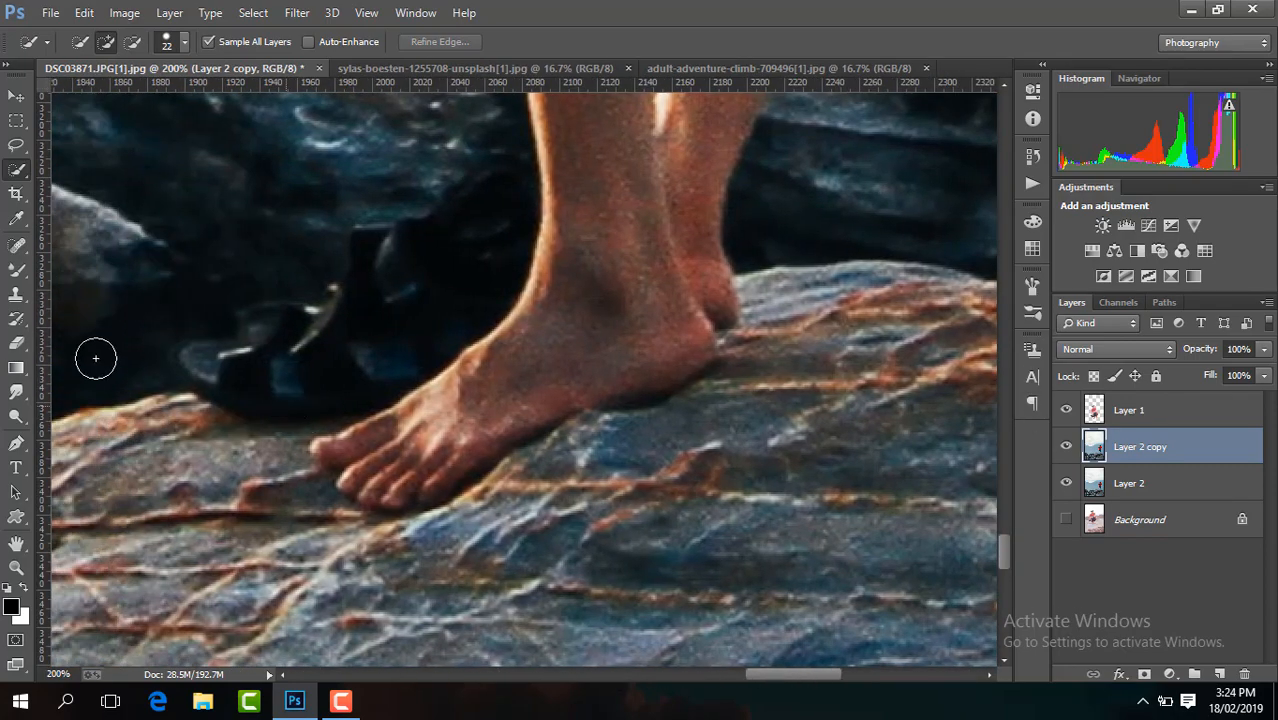
left_click(16, 294)
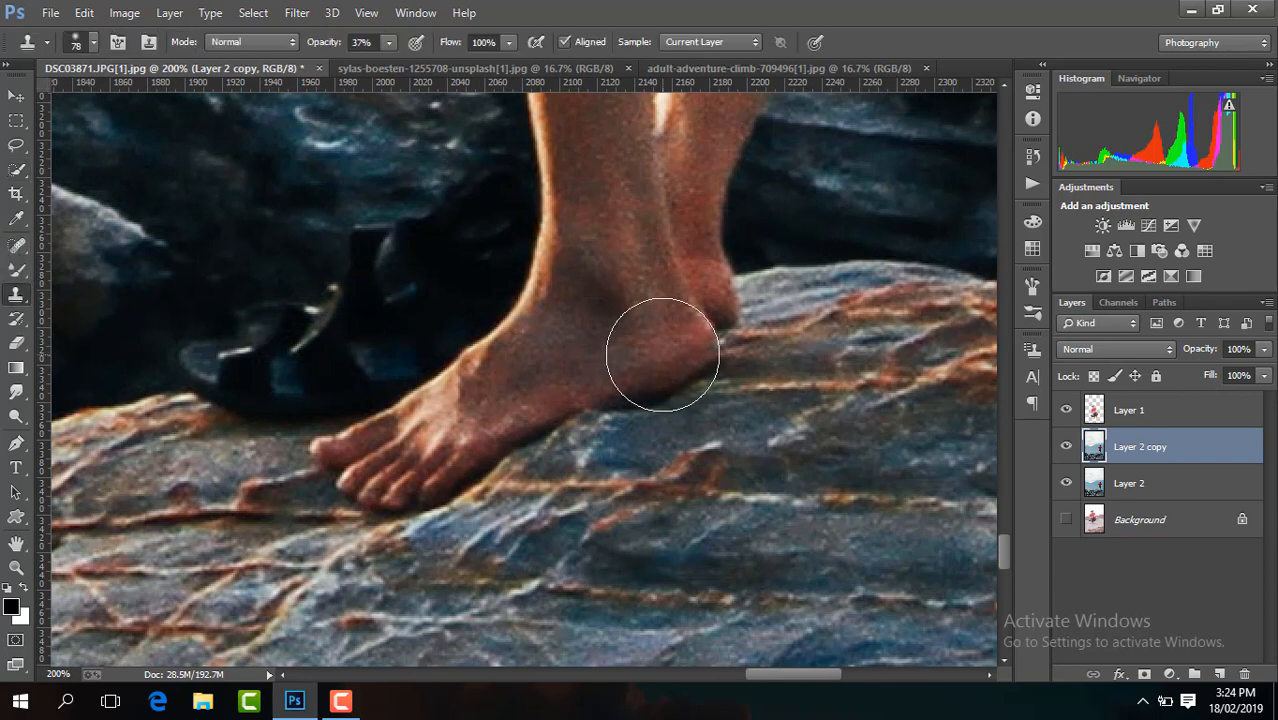
left_click(794, 369, "alt")
left_click(686, 358)
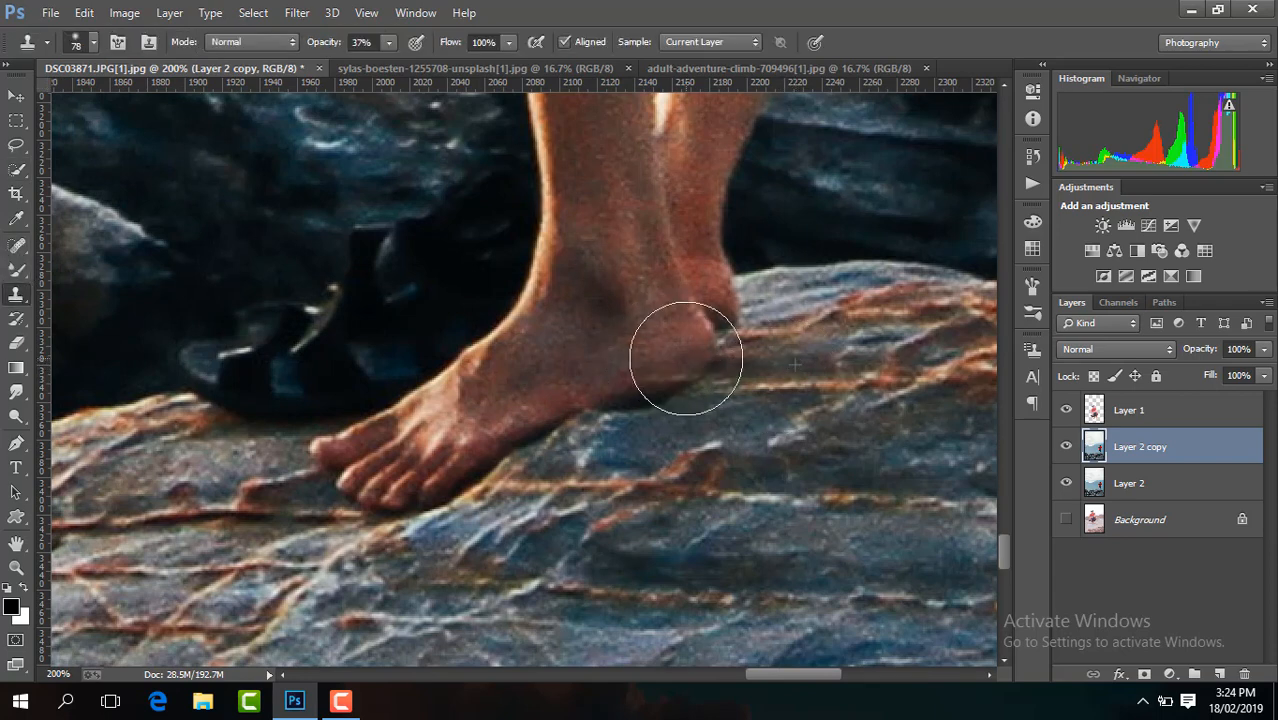
left_click(686, 358)
left_click(686, 358)
left_click(687, 355)
mouse_move(686, 355)
left_mouse_down()
mouse_move(707, 314)
mouse_move(591, 371)
mouse_move(534, 422)
mouse_move(590, 371)
mouse_move(456, 442)
mouse_move(413, 506)
left_mouse_up()
Clone nearby rock texture over what remains of the boy's toes and even out the patched surface.
left_click(289, 508, "alt")
mouse_move(345, 472)
left_mouse_down()
mouse_move(365, 479)
mouse_move(353, 471)
mouse_move(465, 405)
mouse_move(448, 434)
mouse_move(435, 420)
left_mouse_up()
left_click(656, 443, "alt")
left_click(633, 421, "alt")
left_click(326, 466)
left_click(325, 466)
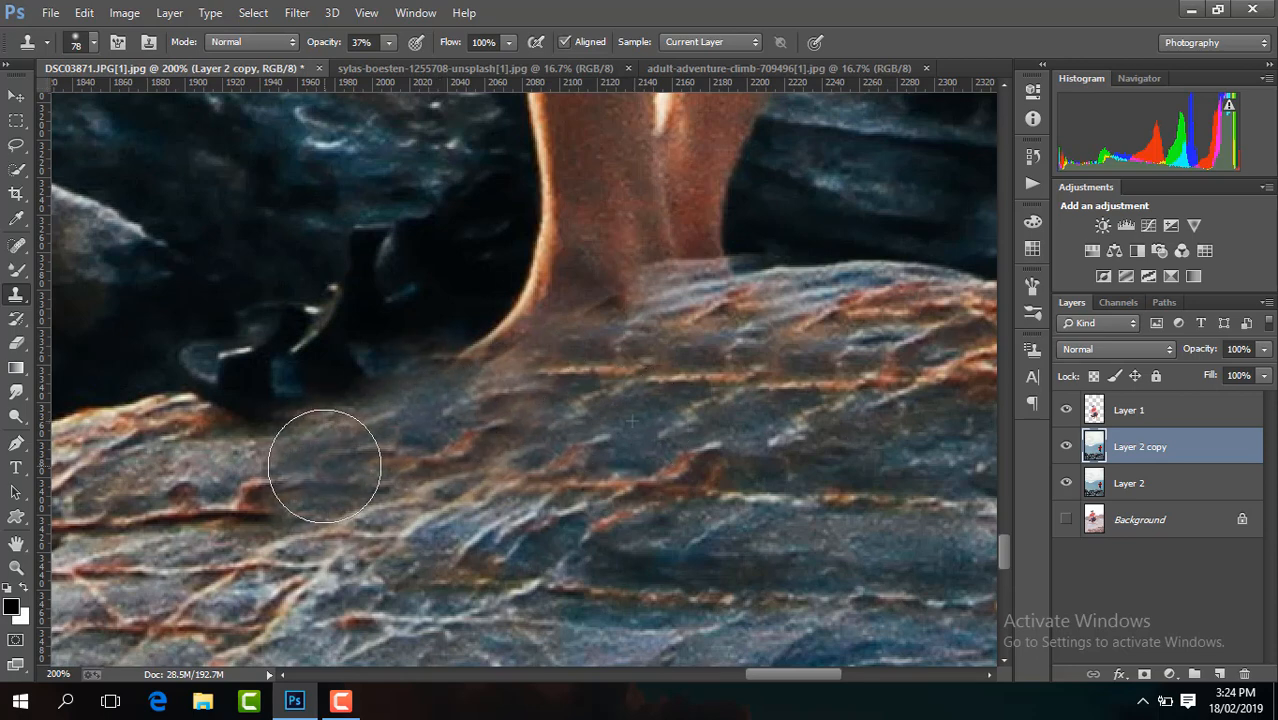
Clone rock over the remaining ankle and instep, carrying the front boulder's upper edge across them.
left_click(585, 300)
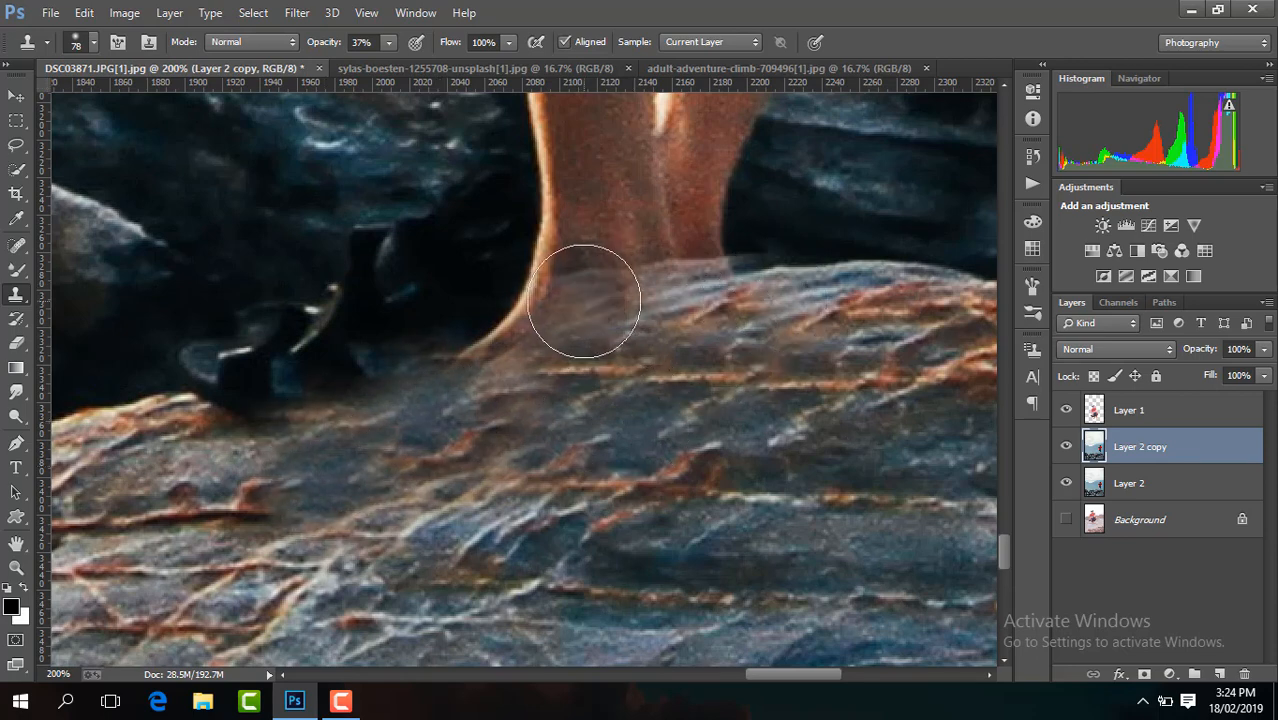
left_click(585, 300)
left_click(493, 340)
left_click(493, 340)
left_click(491, 344)
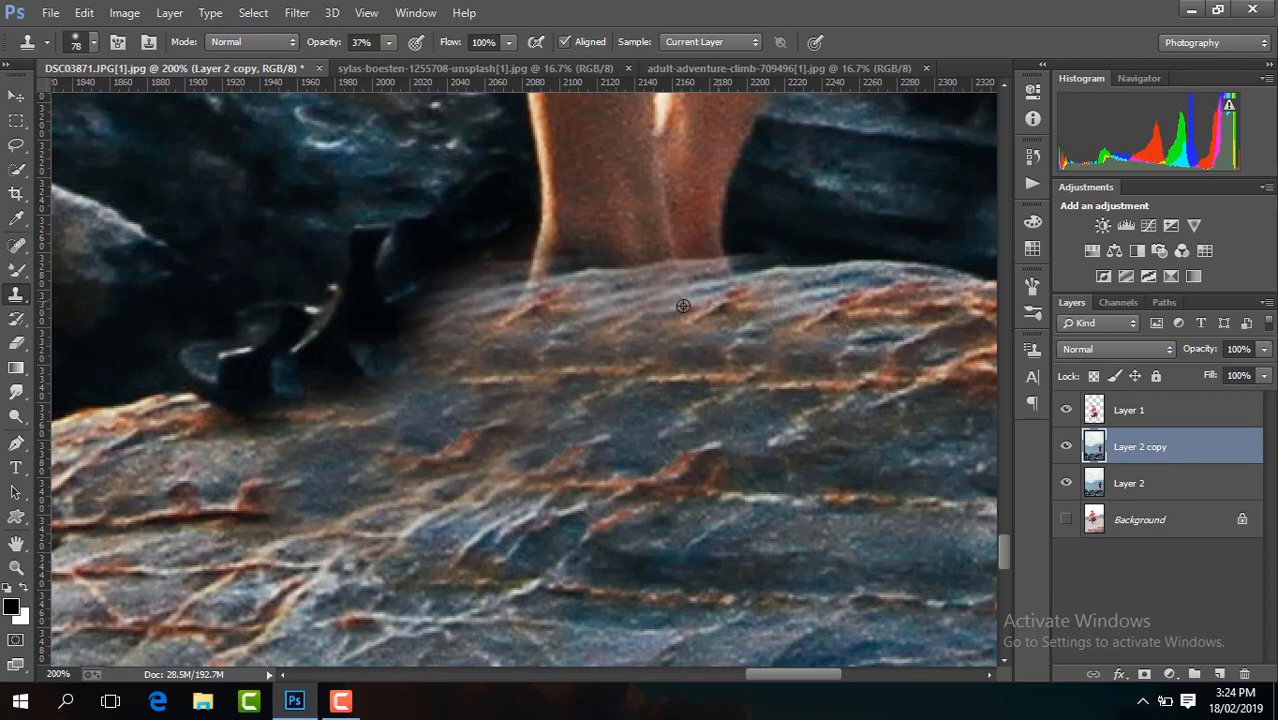
Extend the front boulder's cloned surface over the lower part of the black sandal beside the foot.
left_click(452, 345, "alt")
left_click(382, 370)
left_click(382, 370)
left_click(382, 370)
left_click(288, 388)
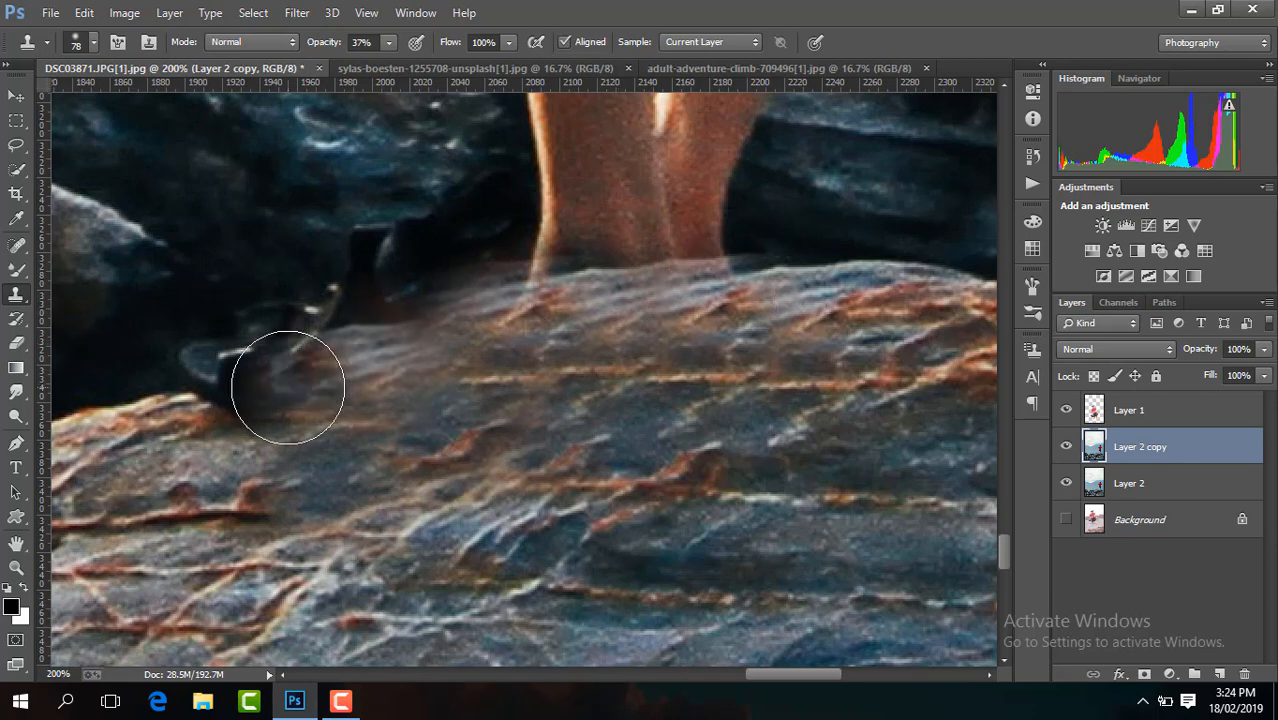
left_click(287, 388)
left_click(287, 388)
left_click(225, 400)
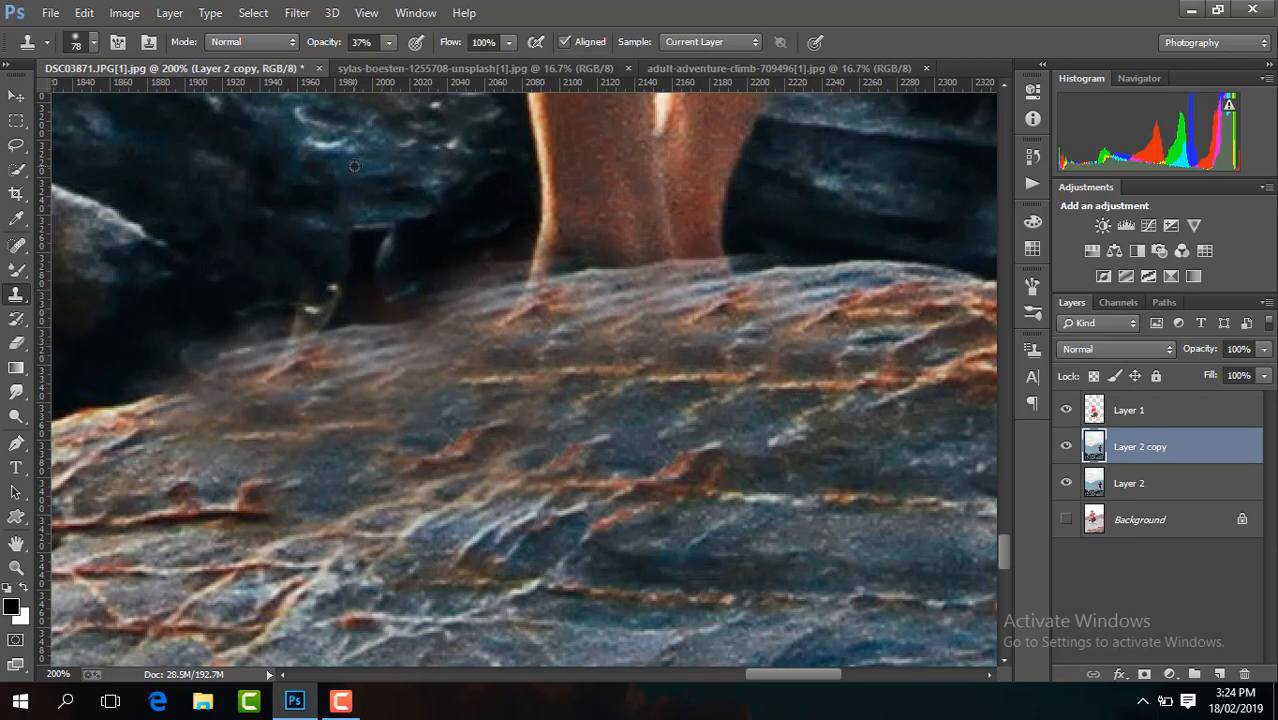
Clone the dark rear rock over the upper part of the sandal and the shadow around it.
left_click(390, 213, "alt")
left_click(371, 228)
left_click(371, 242)
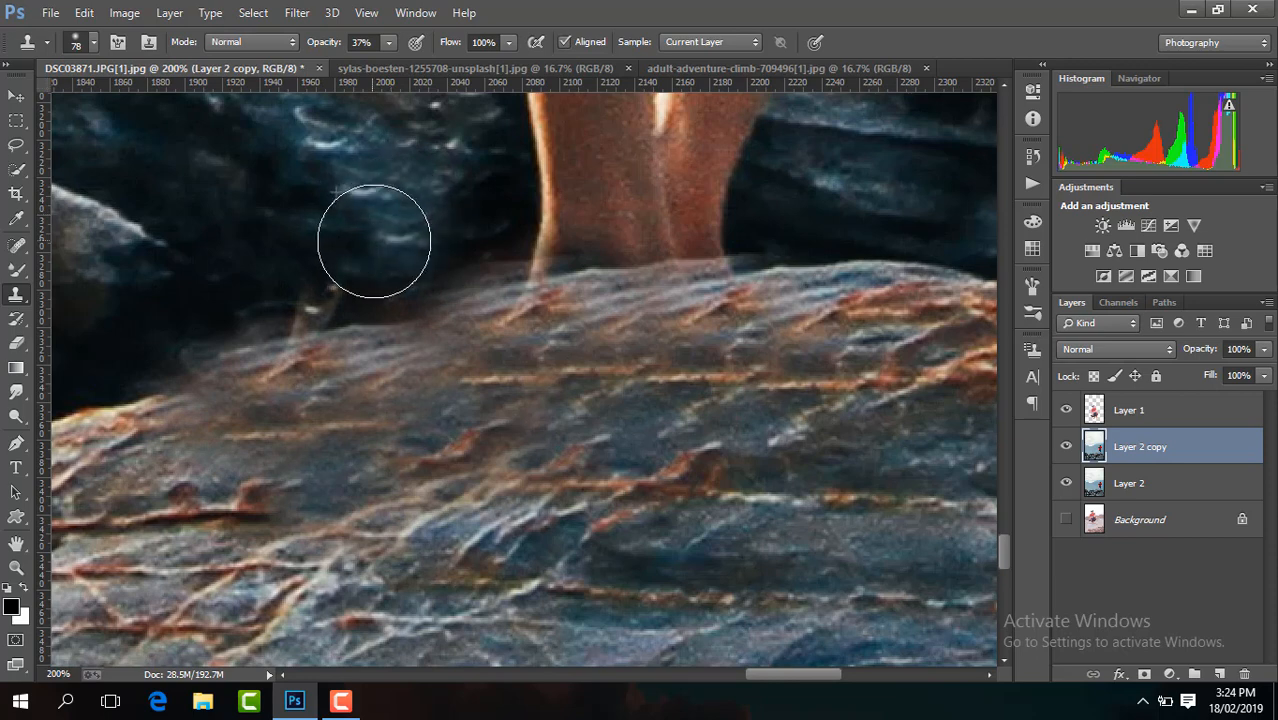
left_click_drag(484, 167, 417, 211)
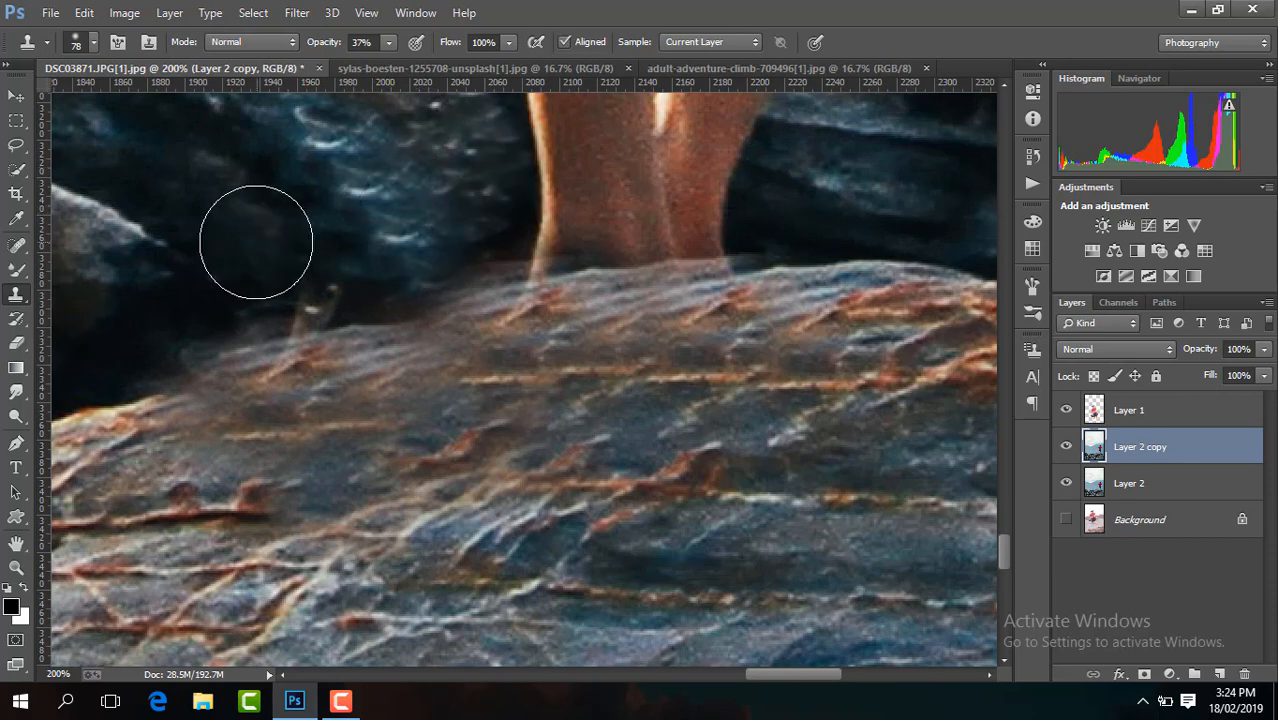
Clone dark shadow over the bright remnants of the sandal strap just above the boulder's edge.
left_click(306, 277, "alt")
left_click(306, 278)
left_click_drag(307, 278, 329, 289)
left_click(258, 223, "alt")
left_click(317, 290)
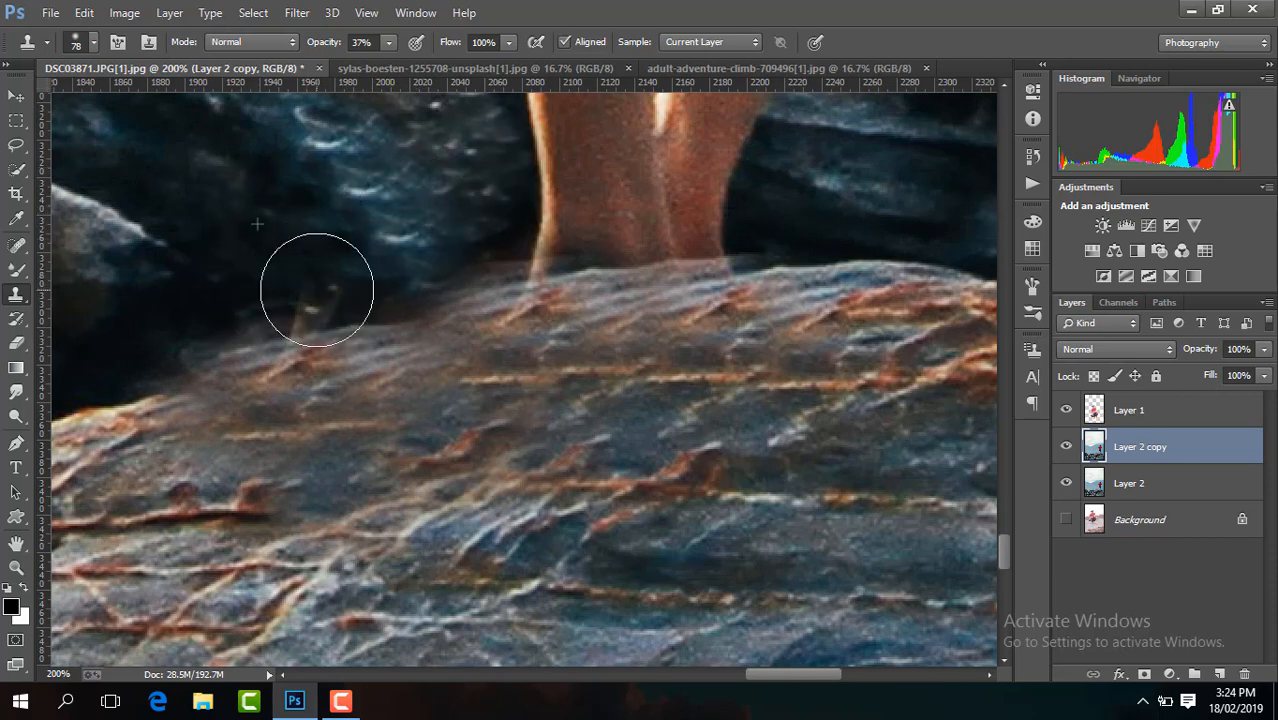
left_click(317, 290)
left_click(317, 290)
Clean up the front boulder's upper outline by cloning along it from the removed sandal to the boy's ankles.
key("ctrl+minus")
key("ctrl+minus")
key("ctrl+minus")
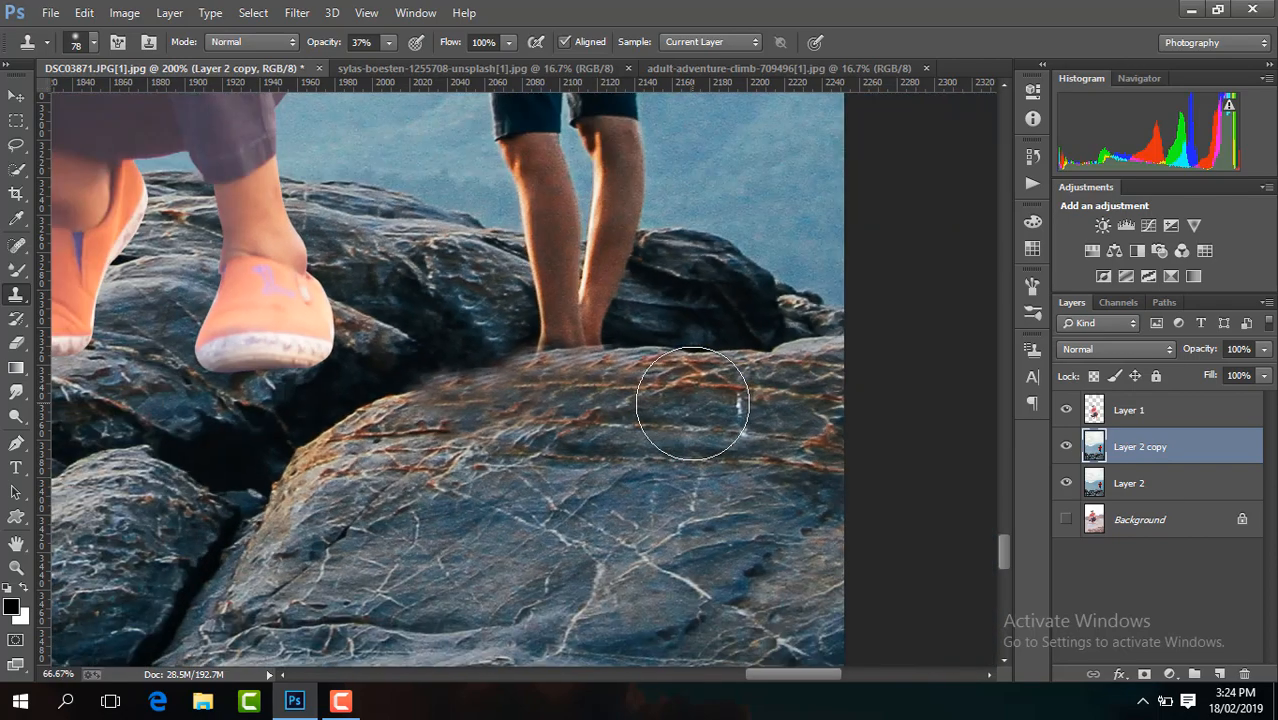
key("ctrl+plus")
key("ctrl+plus")
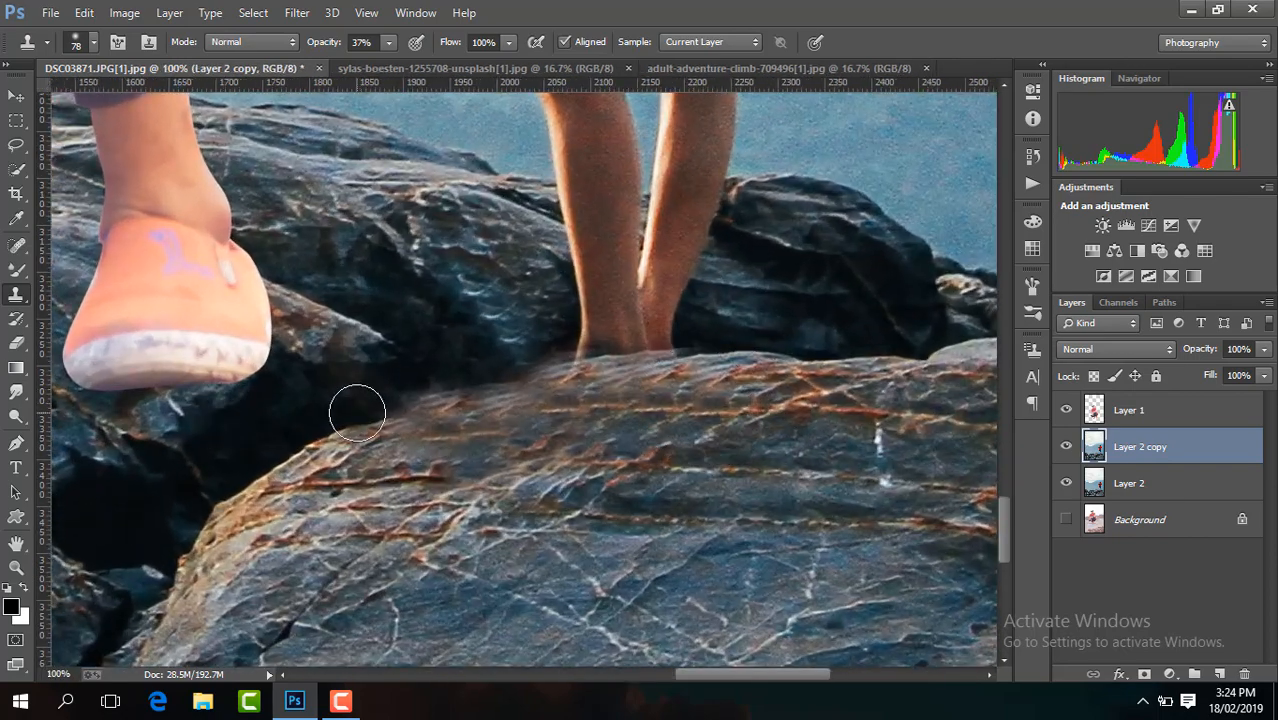
left_click_drag(414, 401, 567, 354)
left_click(568, 355)
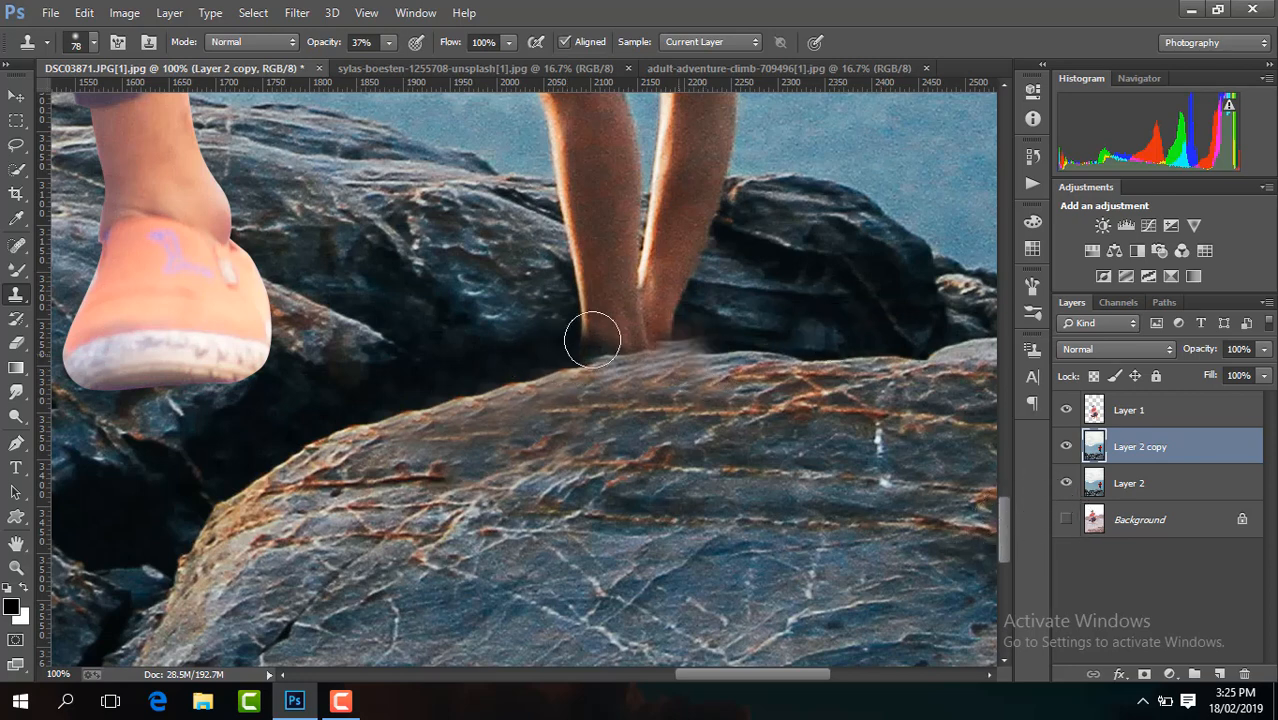
Clone dark rear rock over the boy's ankles and the lowest part of both shins.
left_click_drag(1003, 528, 1005, 505)
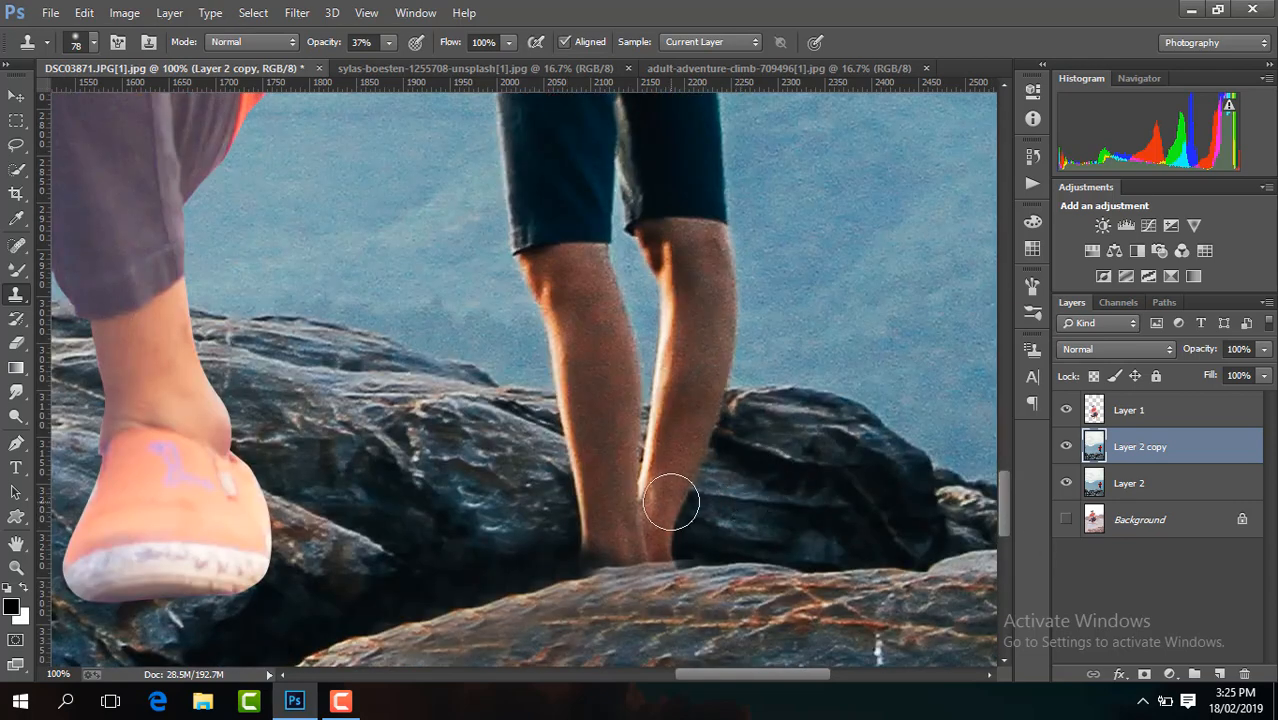
left_click_drag(671, 503, 653, 489)
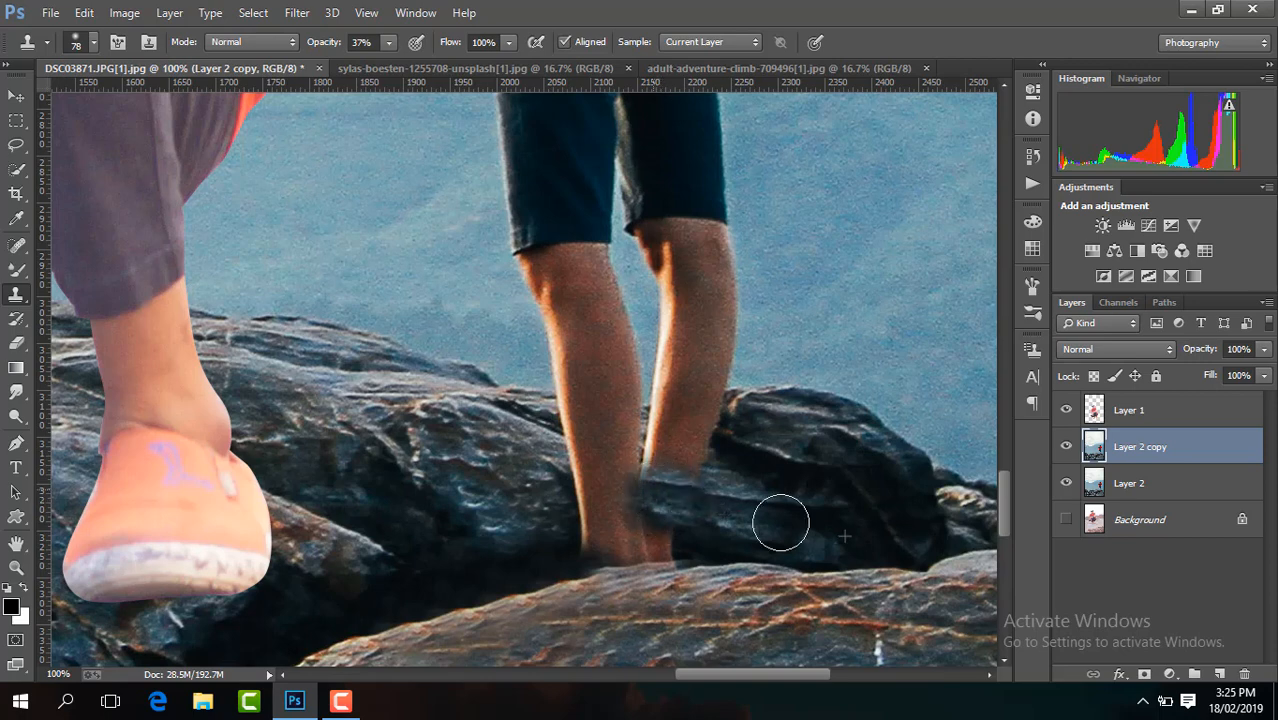
left_click(648, 543)
mouse_move(648, 543)
left_mouse_down()
mouse_move(546, 537)
mouse_move(639, 519)
mouse_move(628, 505)
left_mouse_up()
left_click(595, 551)
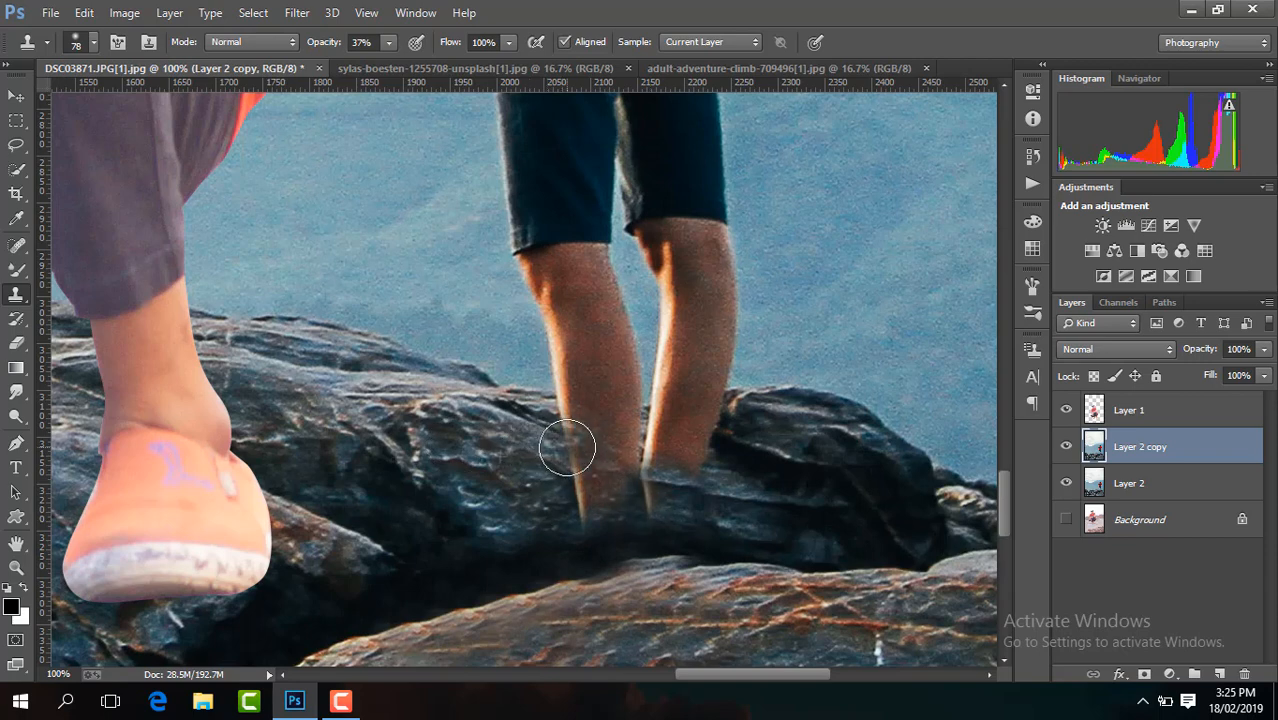
Clone the rear rock's texture and ridge over the lower shin of the boy's left-hand leg.
left_click(567, 447)
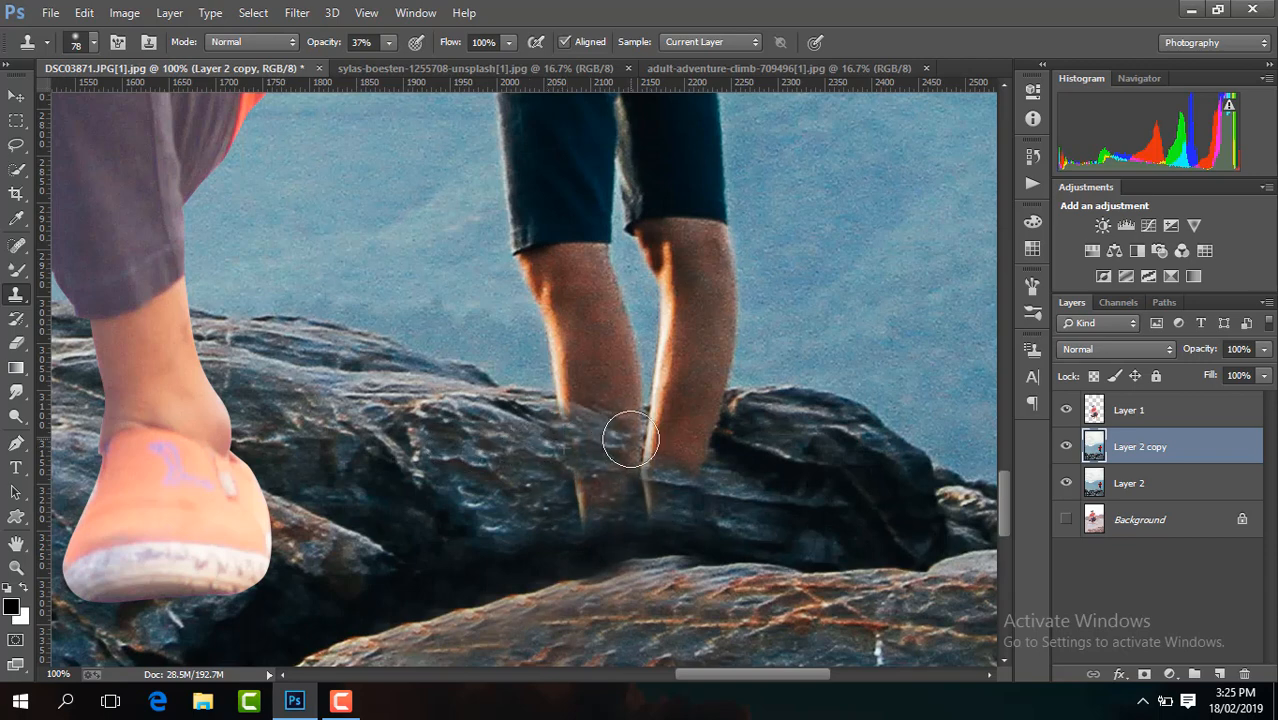
left_click(631, 439)
left_click(576, 412)
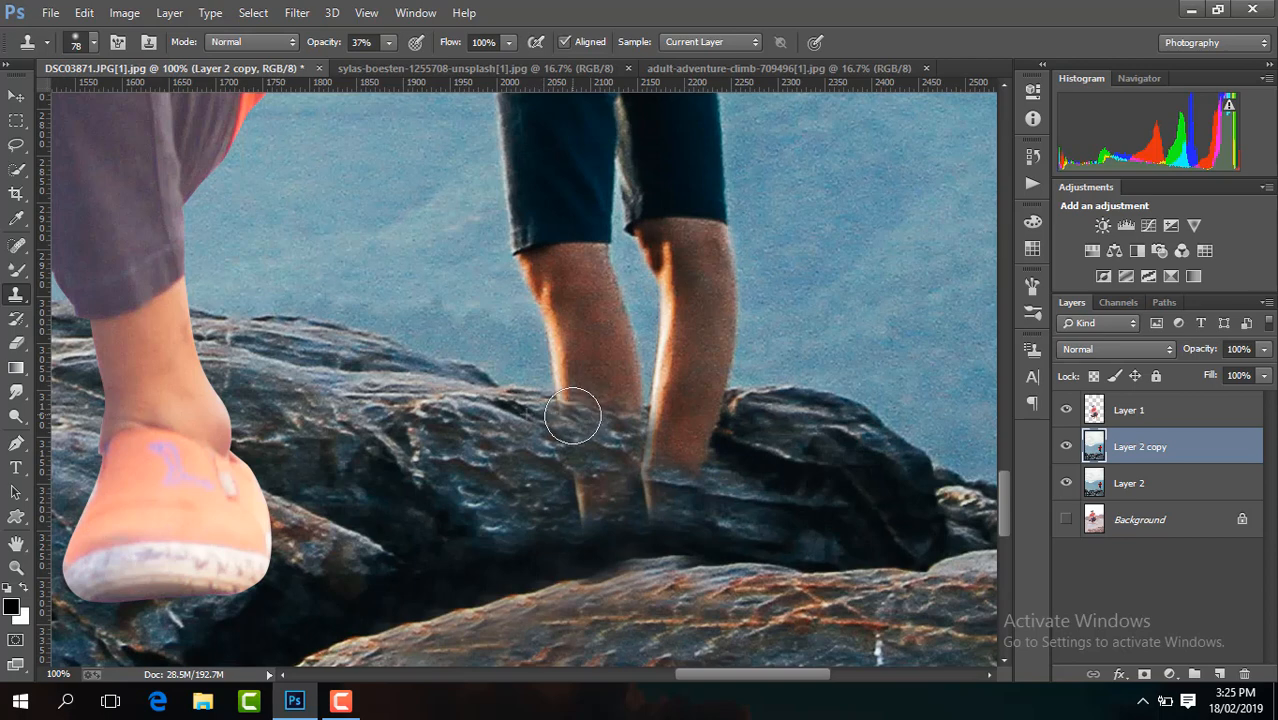
left_click(573, 418)
left_click(622, 427)
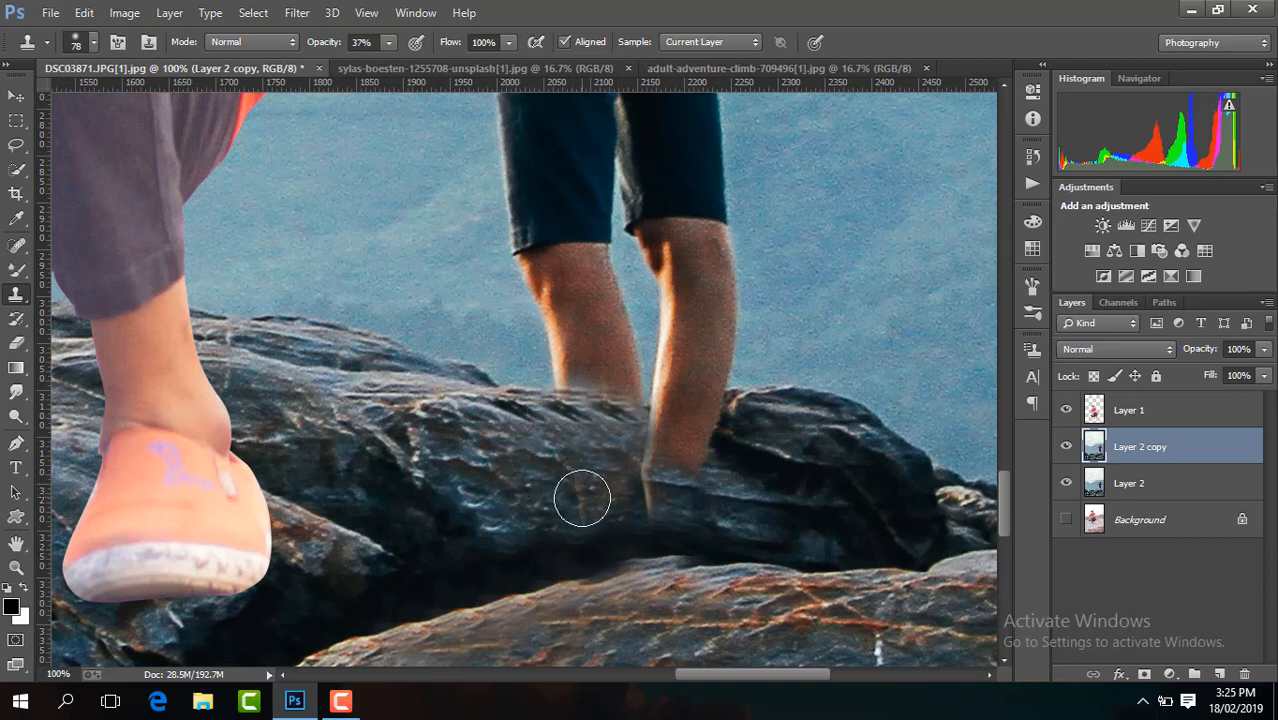
left_click(625, 478)
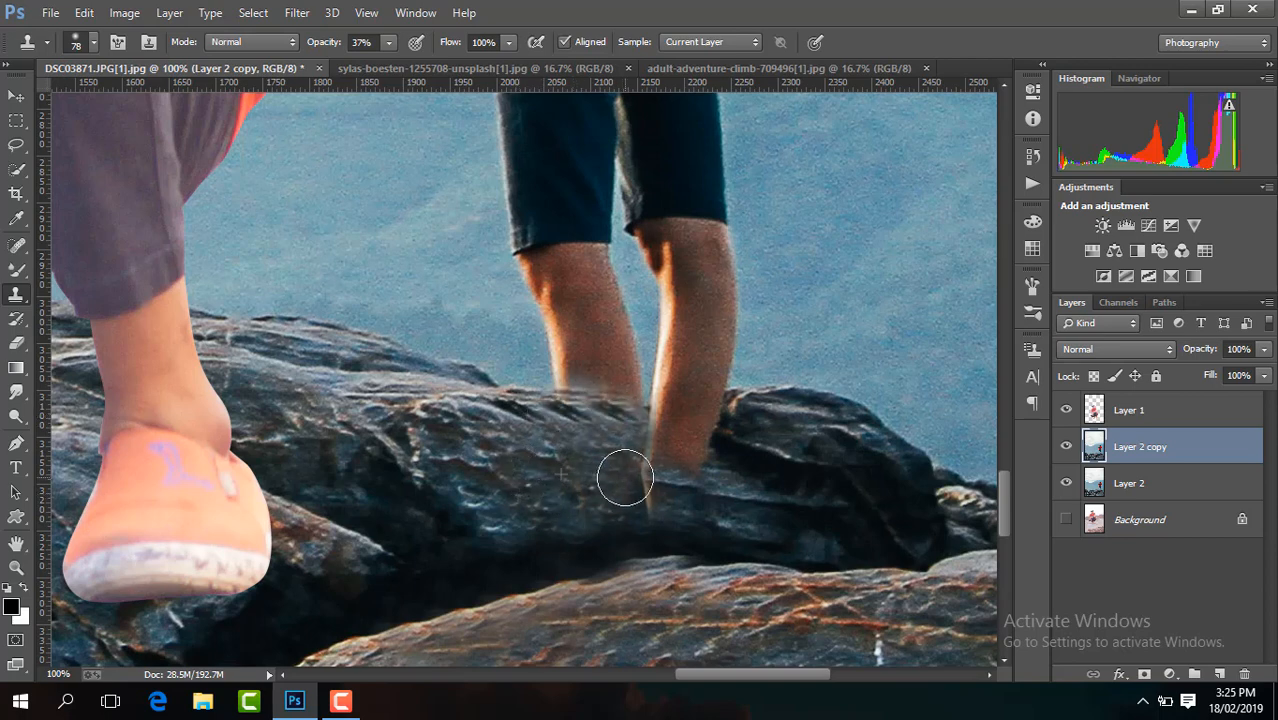
Enlarge the Clone Stamp brush to 121 px and clone dark rock over the right-hand shin and along the rear ridge.
left_click(97, 45)
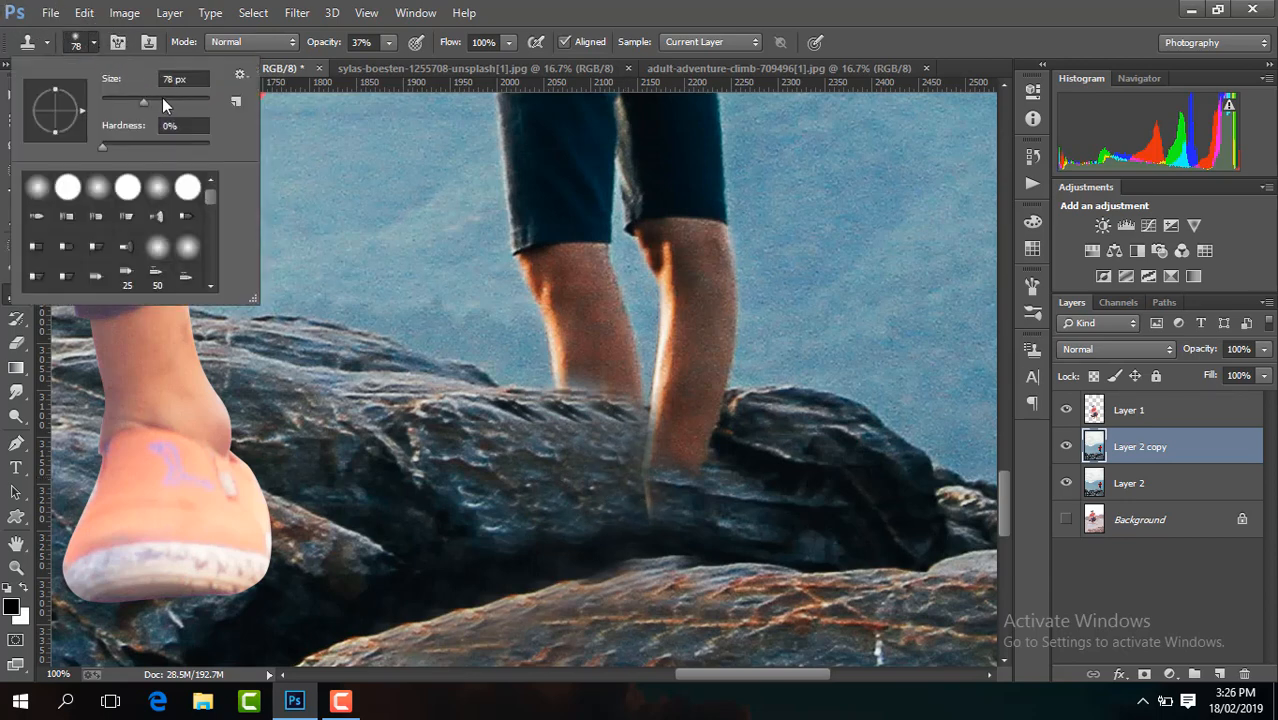
left_click(162, 100)
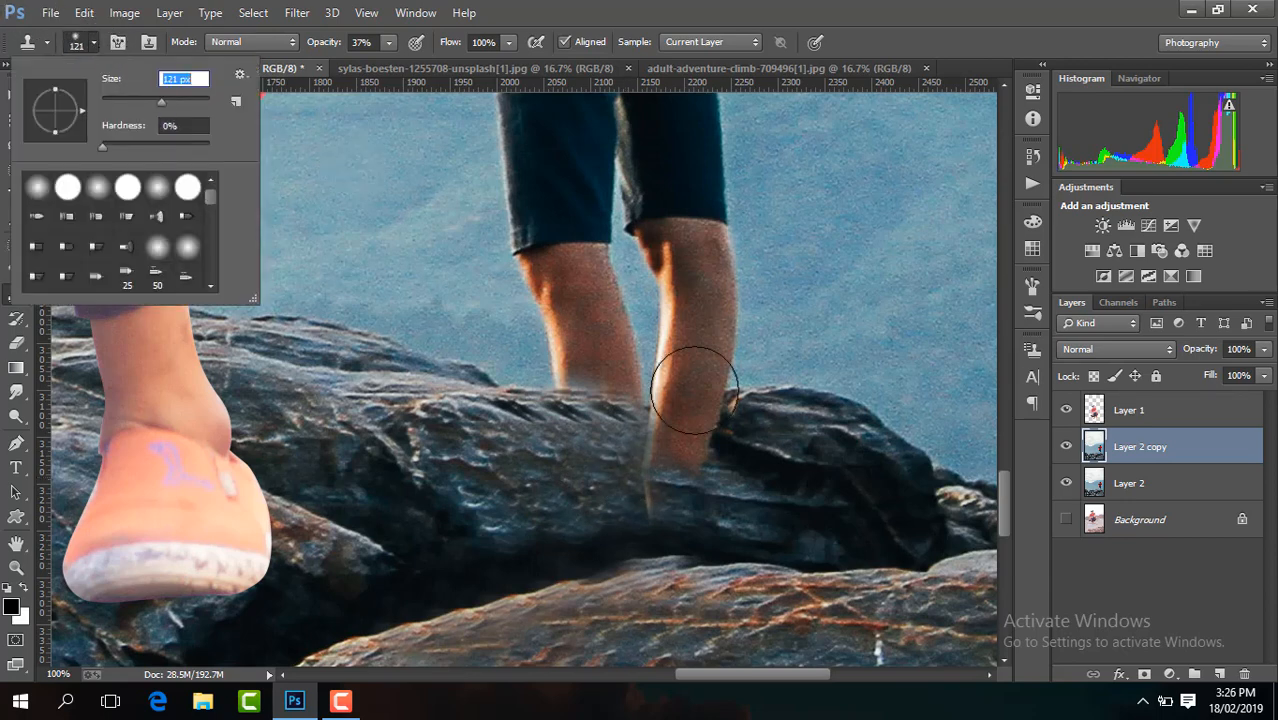
left_click(799, 472, "alt")
left_click(683, 448)
left_click(683, 448)
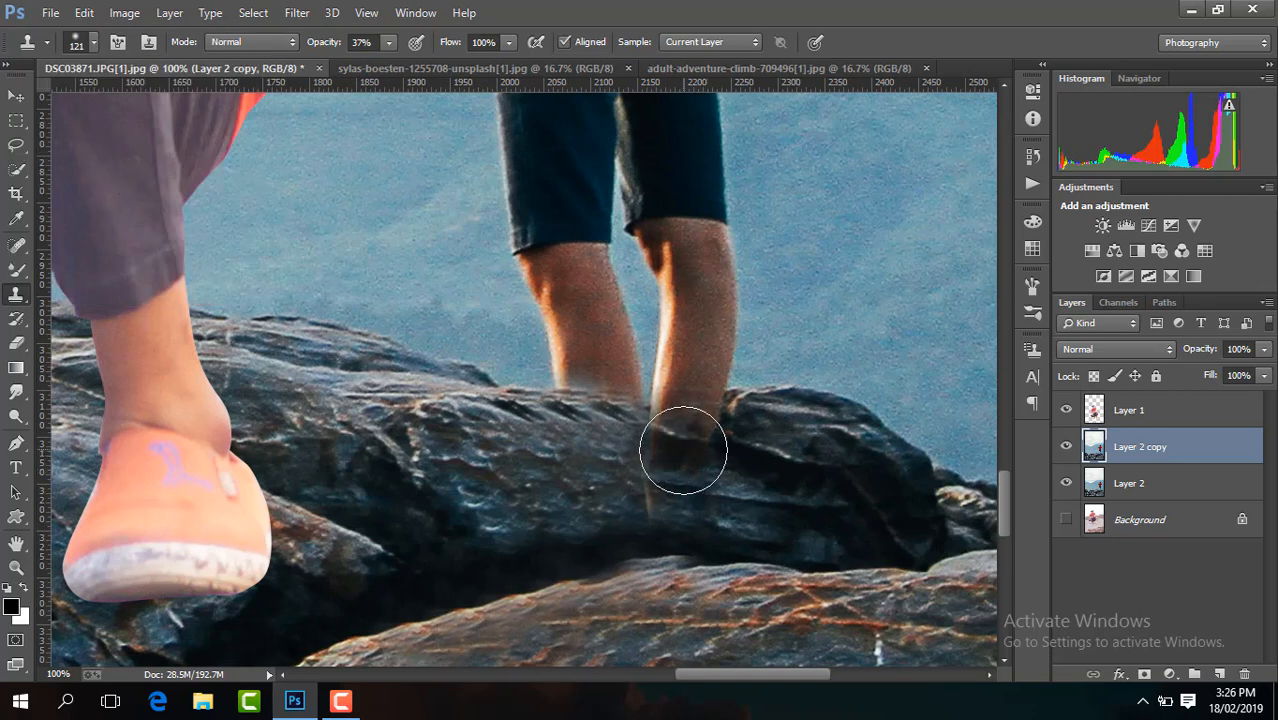
mouse_move(683, 450)
left_mouse_down()
mouse_move(698, 423)
mouse_move(741, 494)
left_mouse_up()
left_click(658, 489)
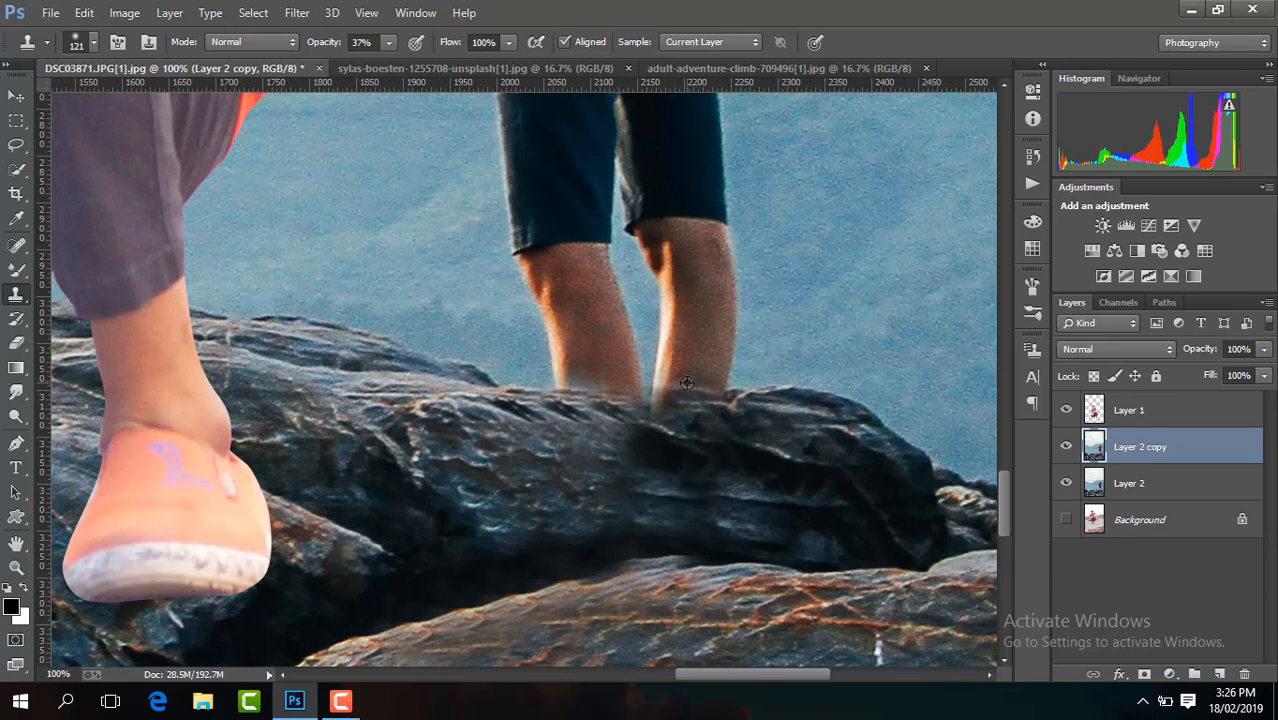
mouse_move(687, 382)
left_mouse_down()
mouse_move(605, 371)
mouse_move(602, 389)
mouse_move(571, 386)
mouse_move(687, 401)
left_mouse_up()
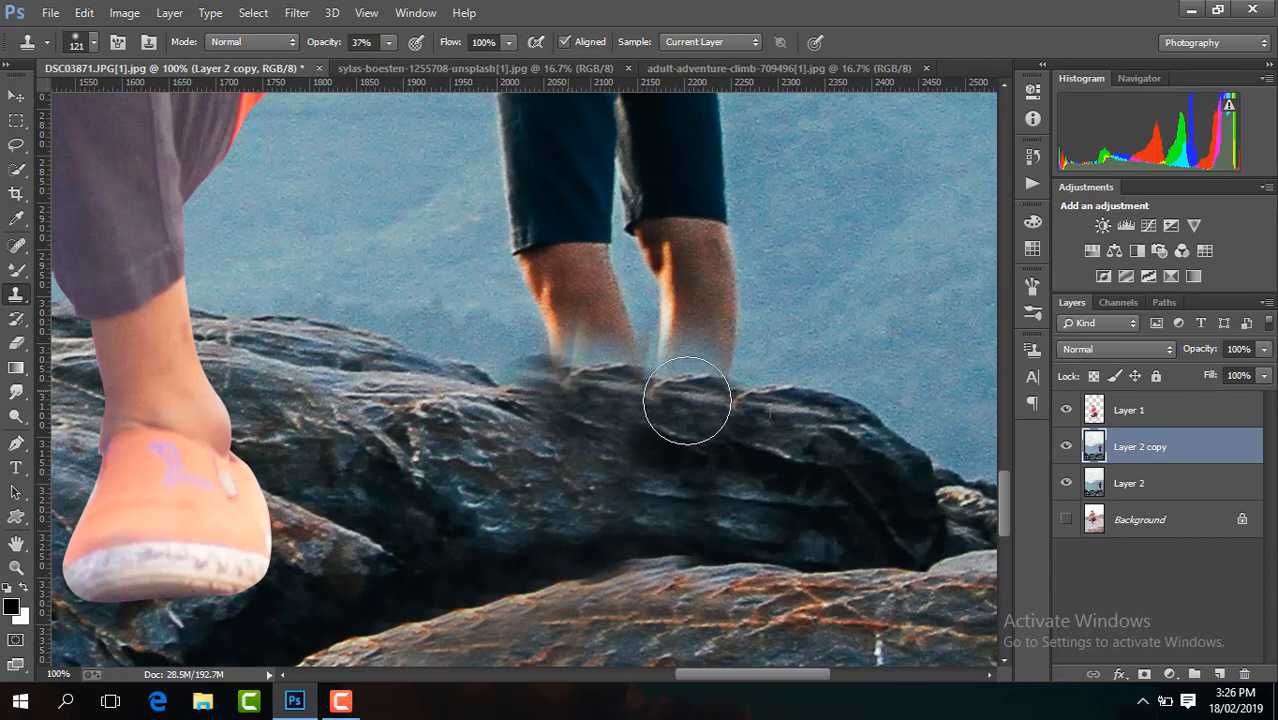
Clone the blue hillside over the boy's bare shins and the hems of his trousers.
left_click(835, 326, "alt")
mouse_move(704, 330)
left_mouse_down()
mouse_move(693, 266)
mouse_move(555, 278)
mouse_move(578, 288)
mouse_move(521, 276)
mouse_move(555, 287)
mouse_move(542, 283)
mouse_move(565, 307)
mouse_move(636, 310)
left_mouse_up()
left_click(560, 281, "alt")
left_click(757, 290, "alt")
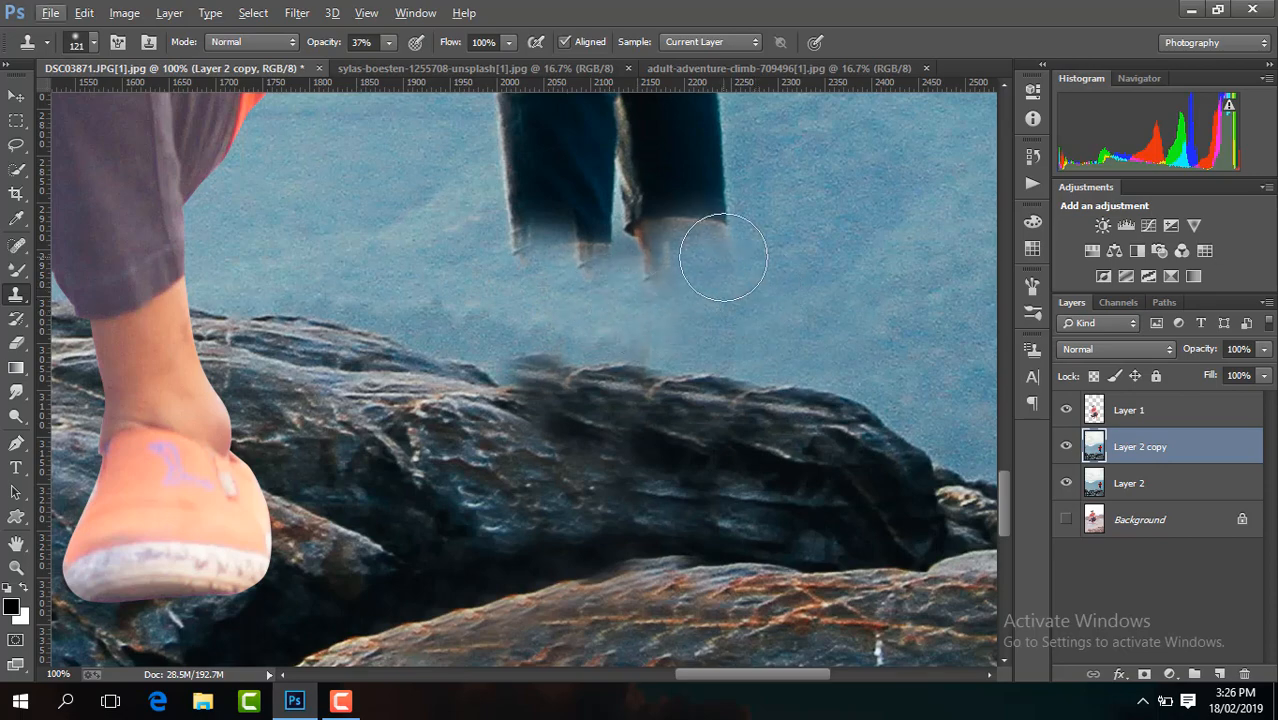
Select the boy's head, arms, number 18 jersey and dark trousers with the Quick Selection tool.
key("ctrl+minus")
key("ctrl+minus")
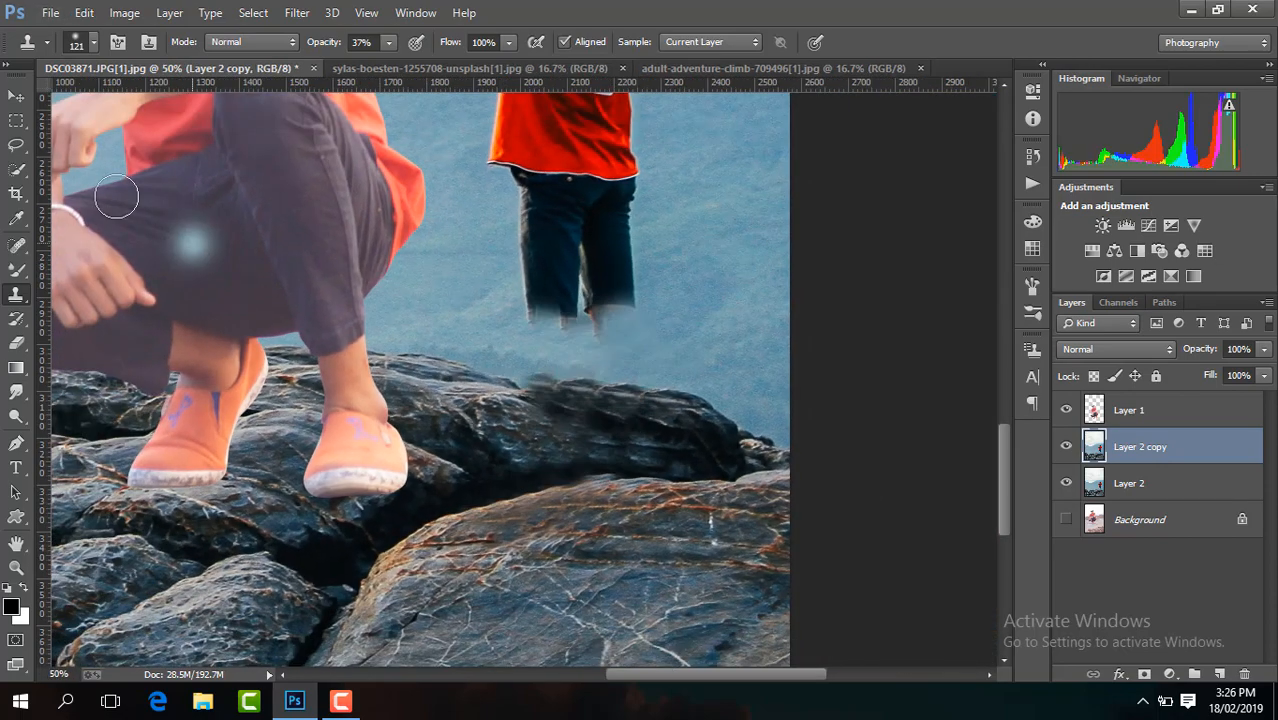
left_click(18, 172)
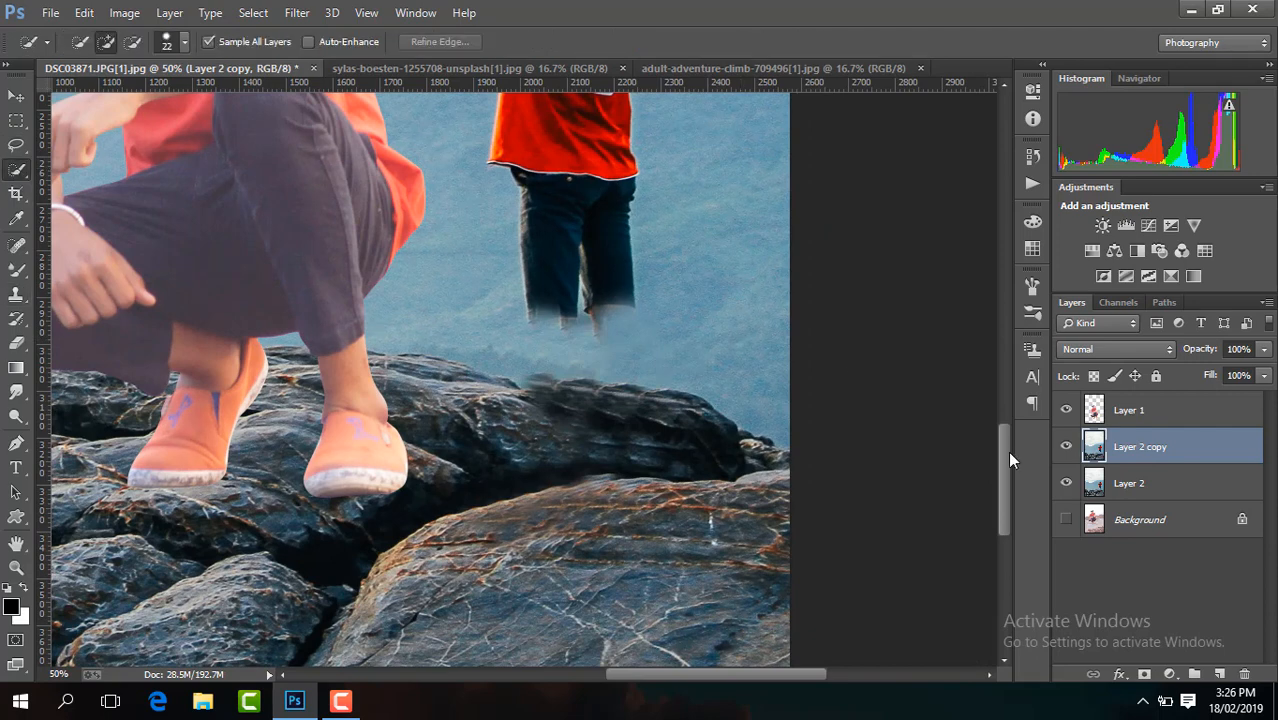
left_click_drag(1007, 451, 992, 370)
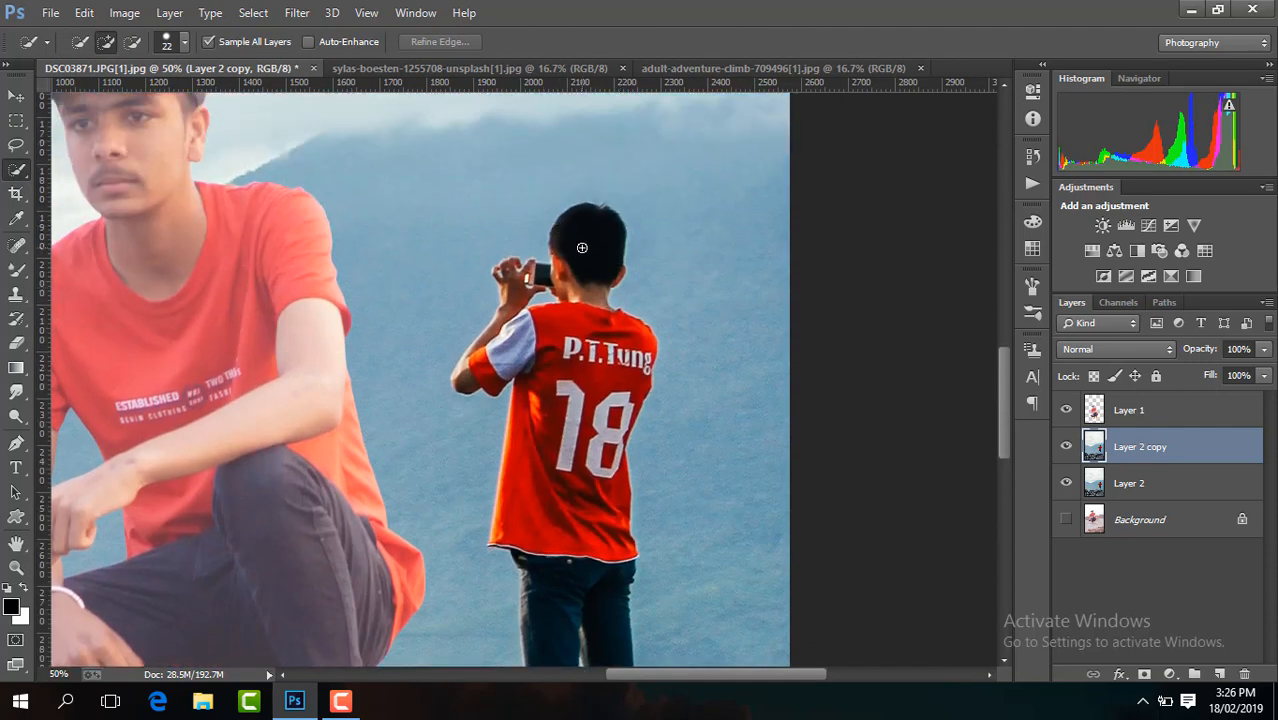
left_click_drag(559, 370, 558, 385)
mouse_move(512, 290)
left_mouse_down()
mouse_move(493, 365)
mouse_move(564, 426)
mouse_move(484, 347)
left_mouse_up()
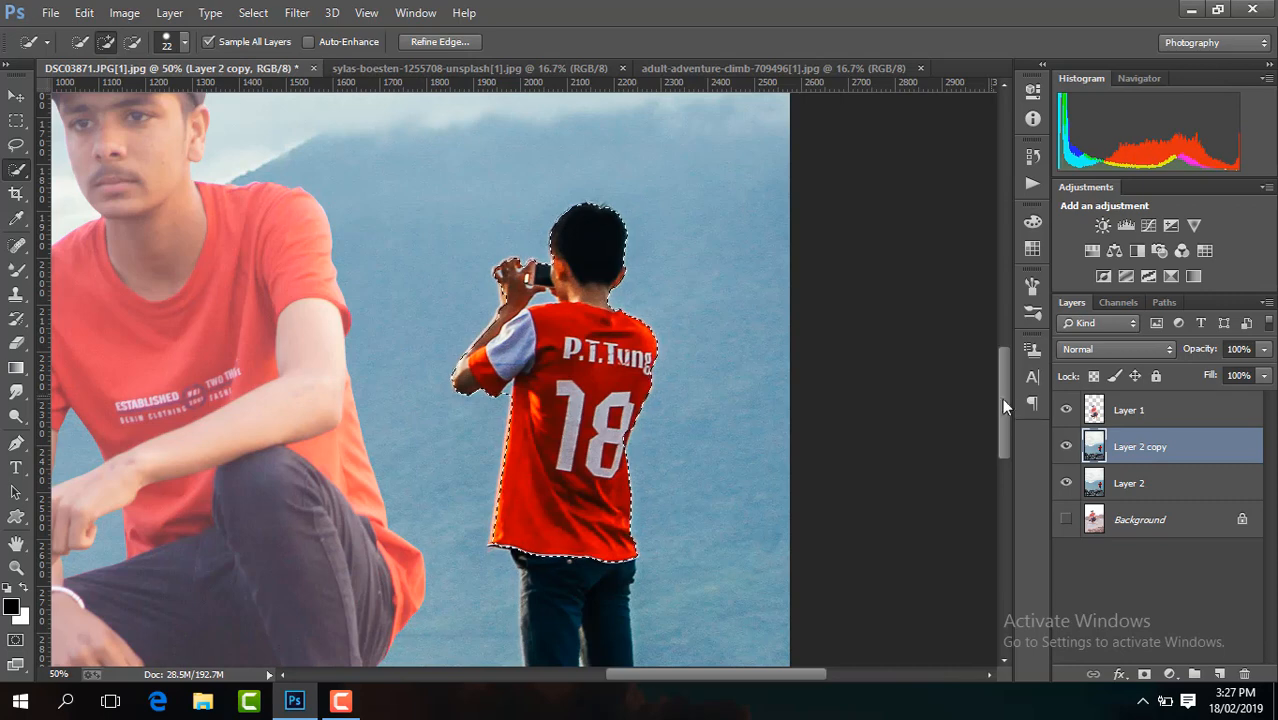
left_click_drag(1000, 413, 1010, 462)
left_click_drag(578, 370, 597, 417)
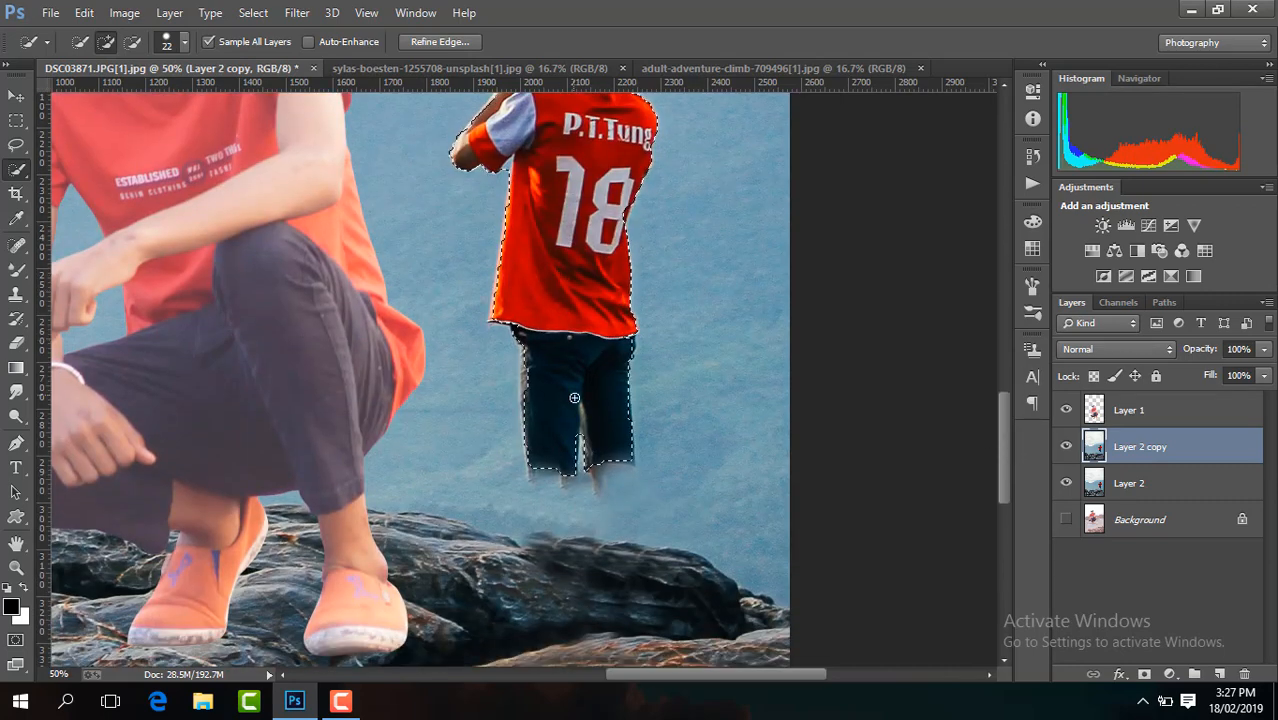
Fill the selected boy using Content-Aware in Normal mode at 100% opacity, and deselect.
right_click(597, 417)
left_click(670, 281)
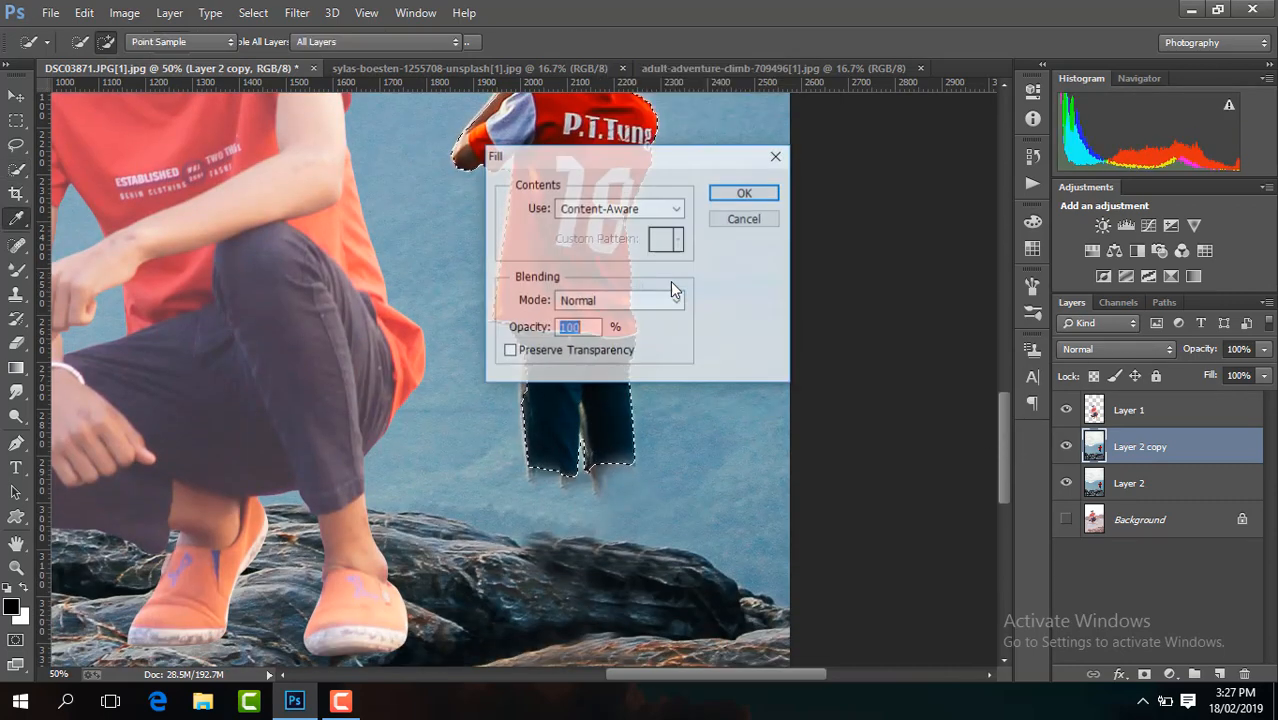
left_click(746, 193)
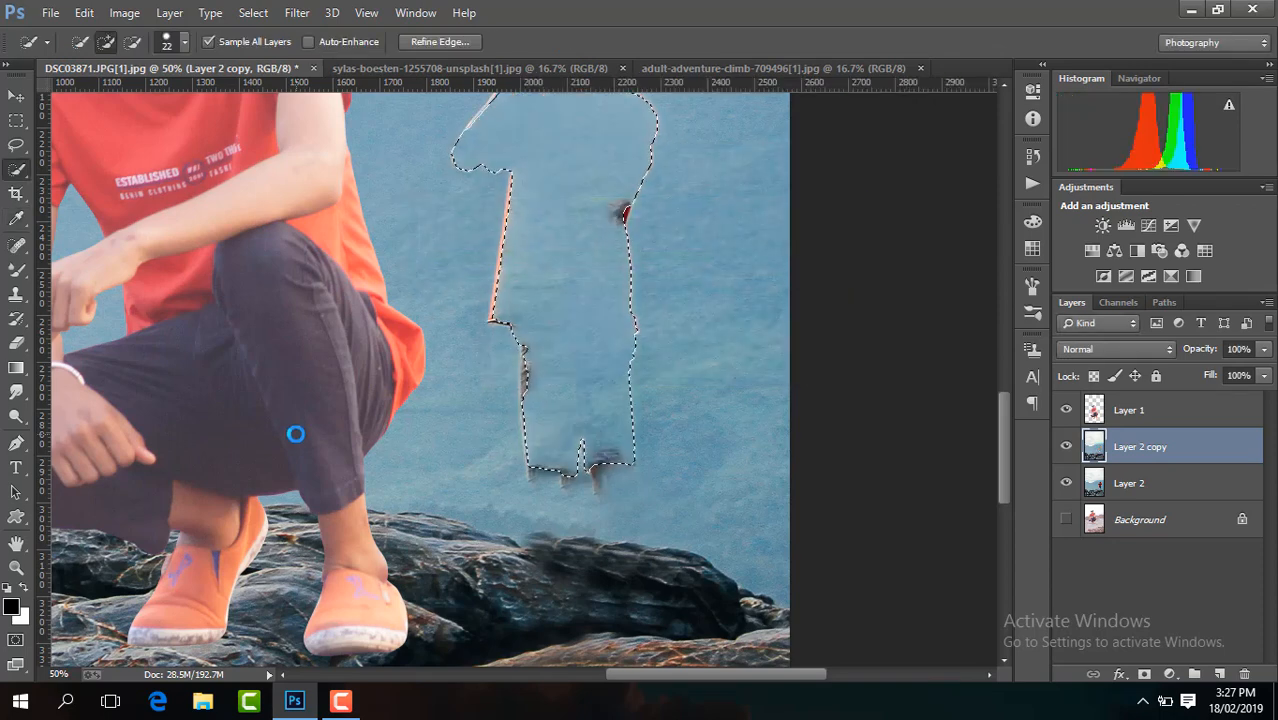
right_click(295, 434)
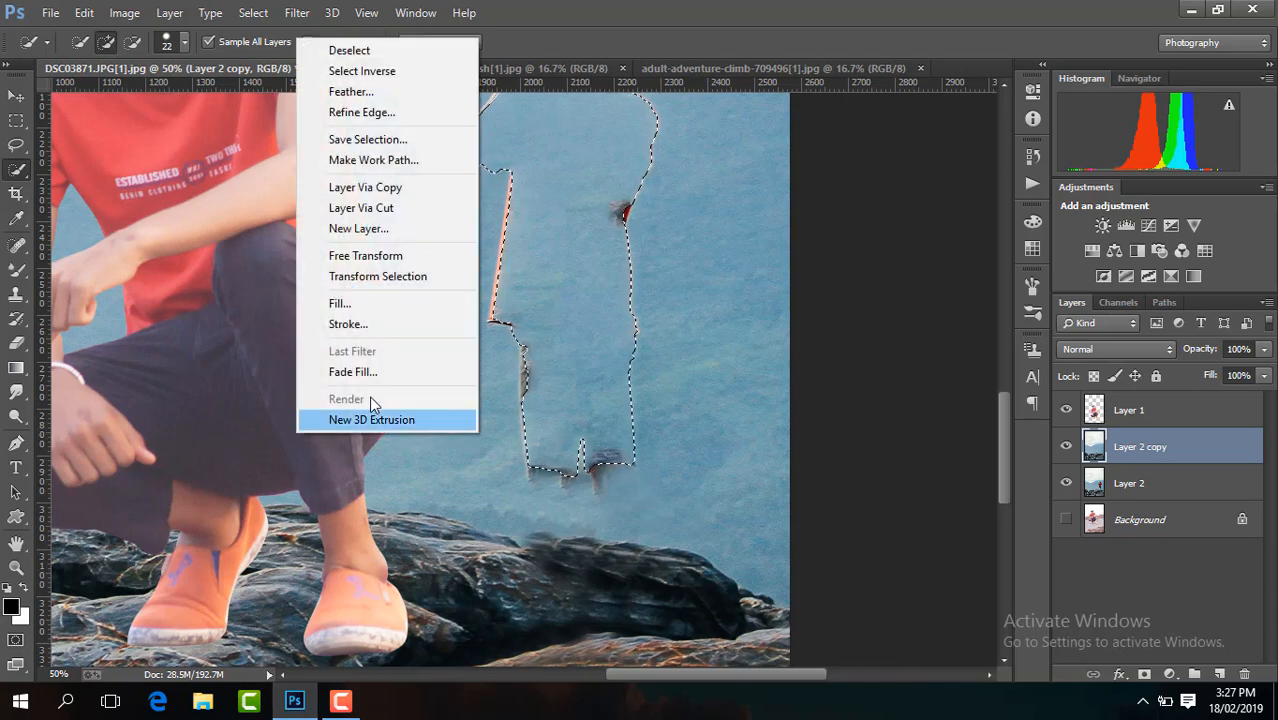
left_click(376, 49)
Heal the dark trouser-hem remnants above the rear rock with a 105 px Content-Aware Spot Healing Brush.
left_click(16, 245)
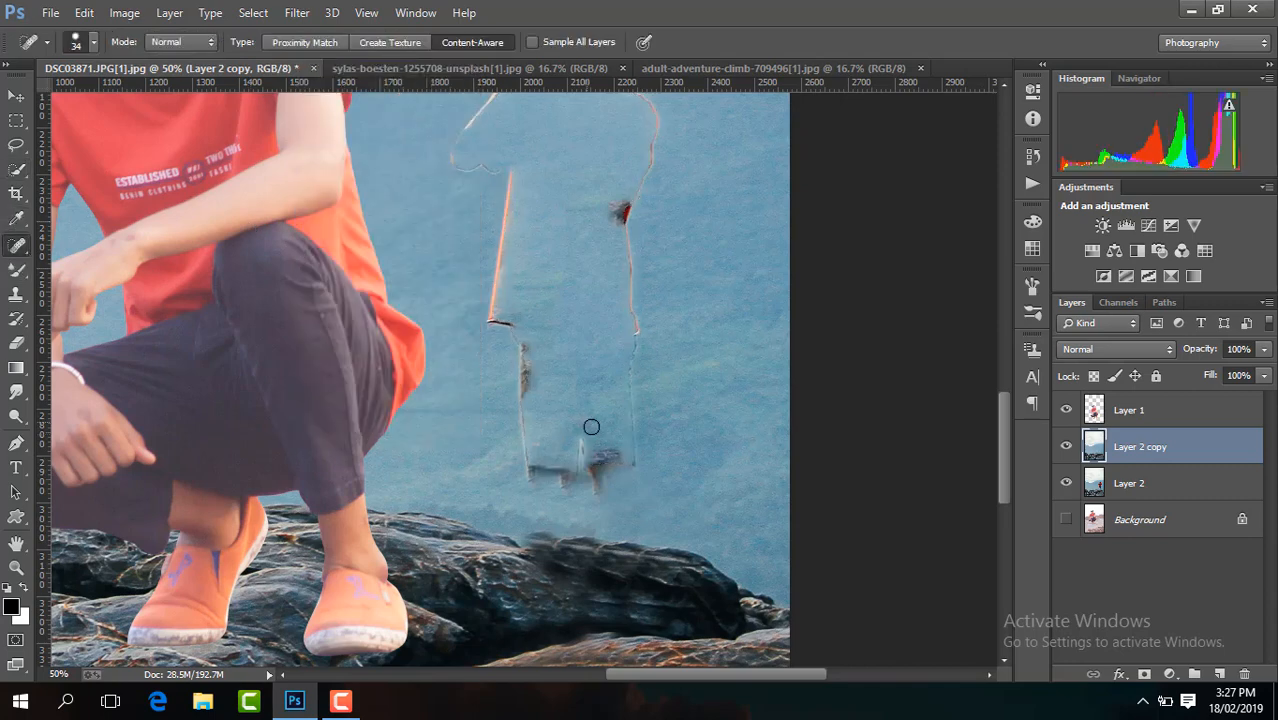
left_click(93, 46)
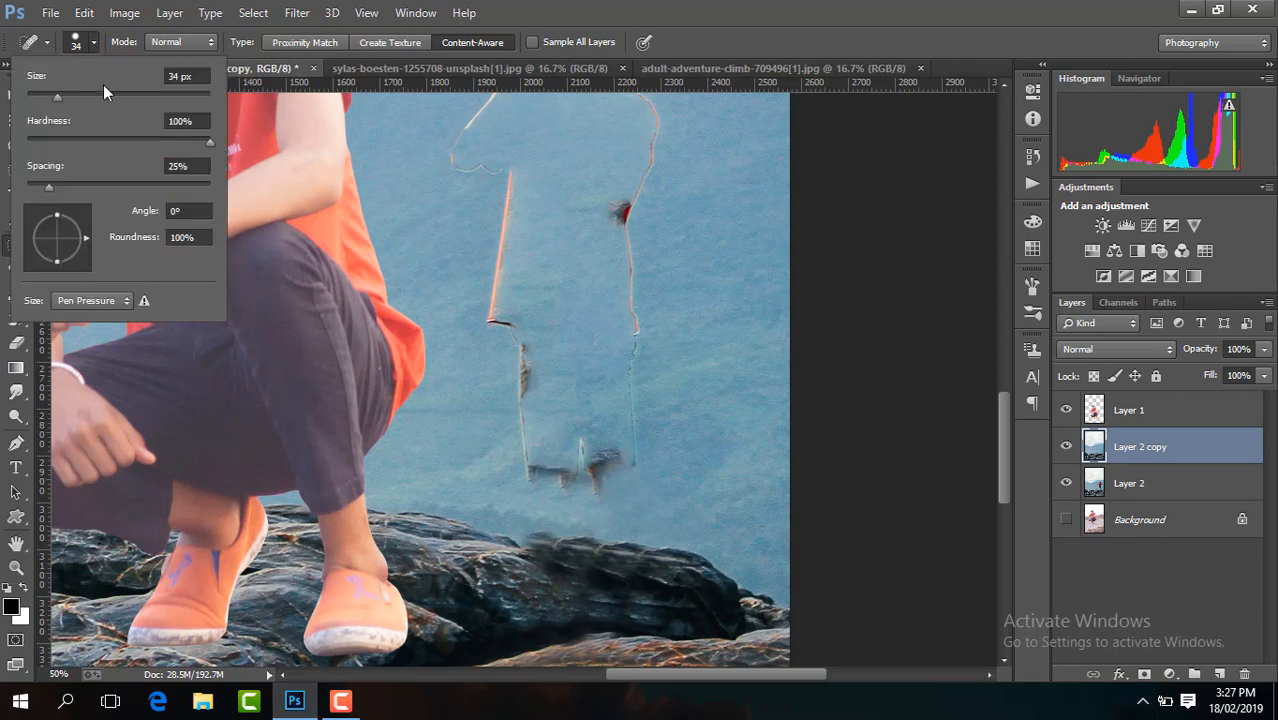
left_click_drag(57, 96, 121, 96)
left_click(622, 456)
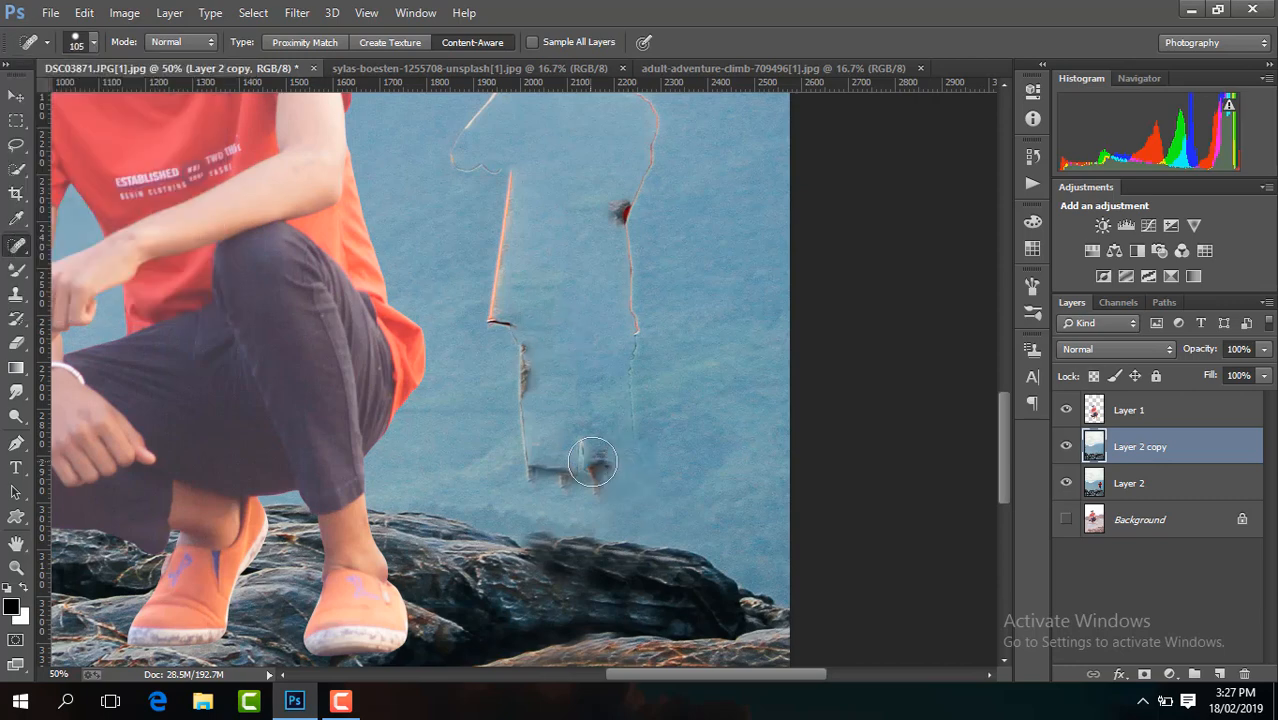
left_click(593, 456)
left_click(582, 455)
left_click(596, 489)
left_click(542, 476)
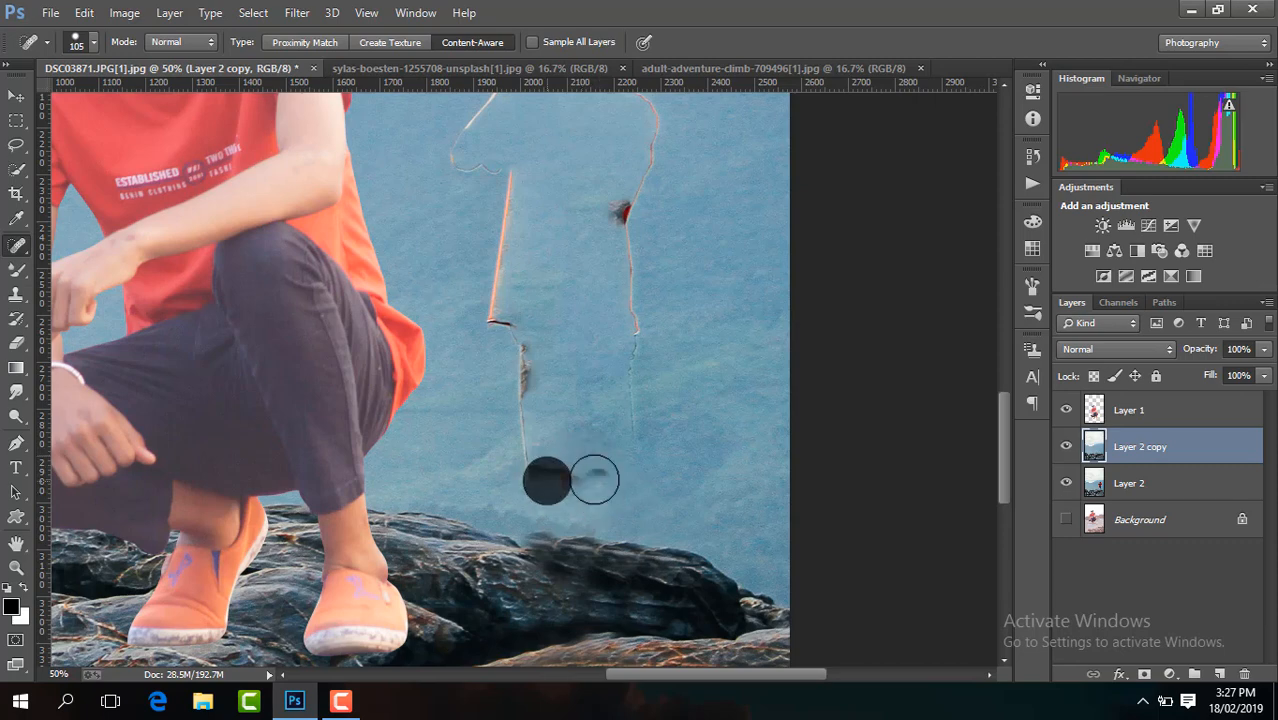
left_click(593, 474)
left_click(538, 461)
left_click_drag(531, 460, 577, 474)
left_click(576, 474)
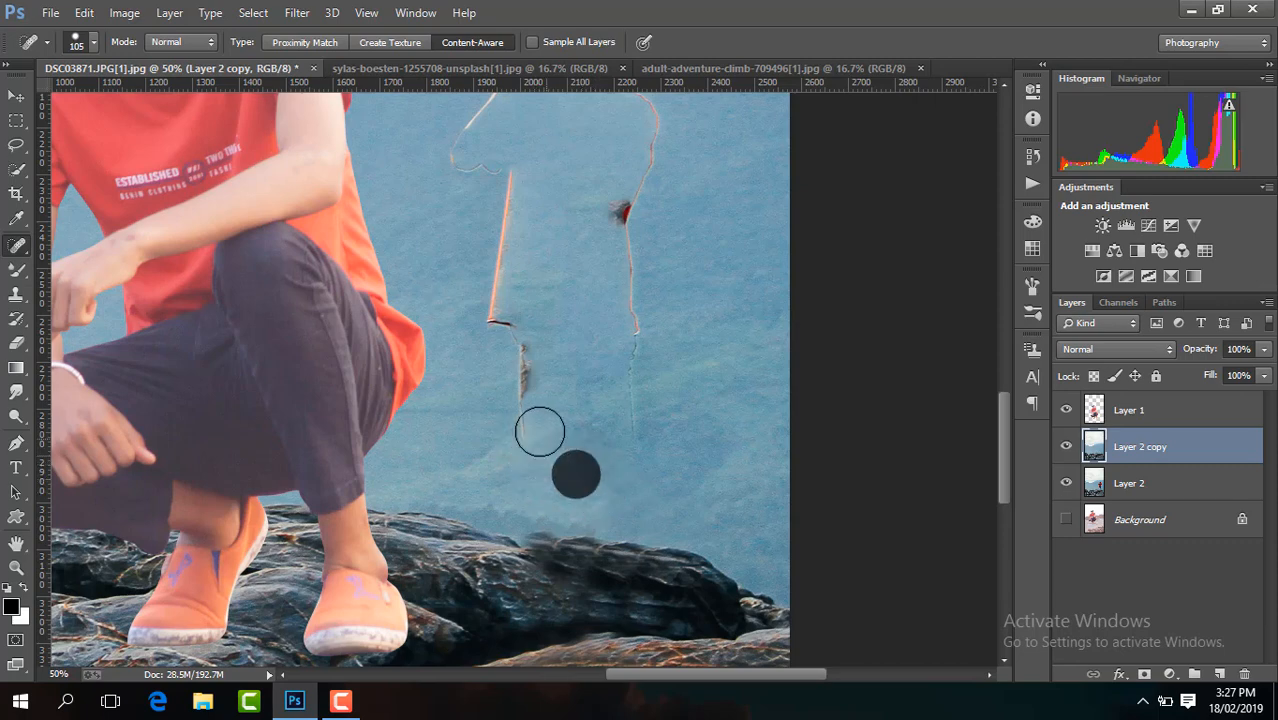
Heal the leftover outlines of the boy's trousers and both sides of his jersey.
left_click(526, 413)
left_click_drag(522, 346, 518, 405)
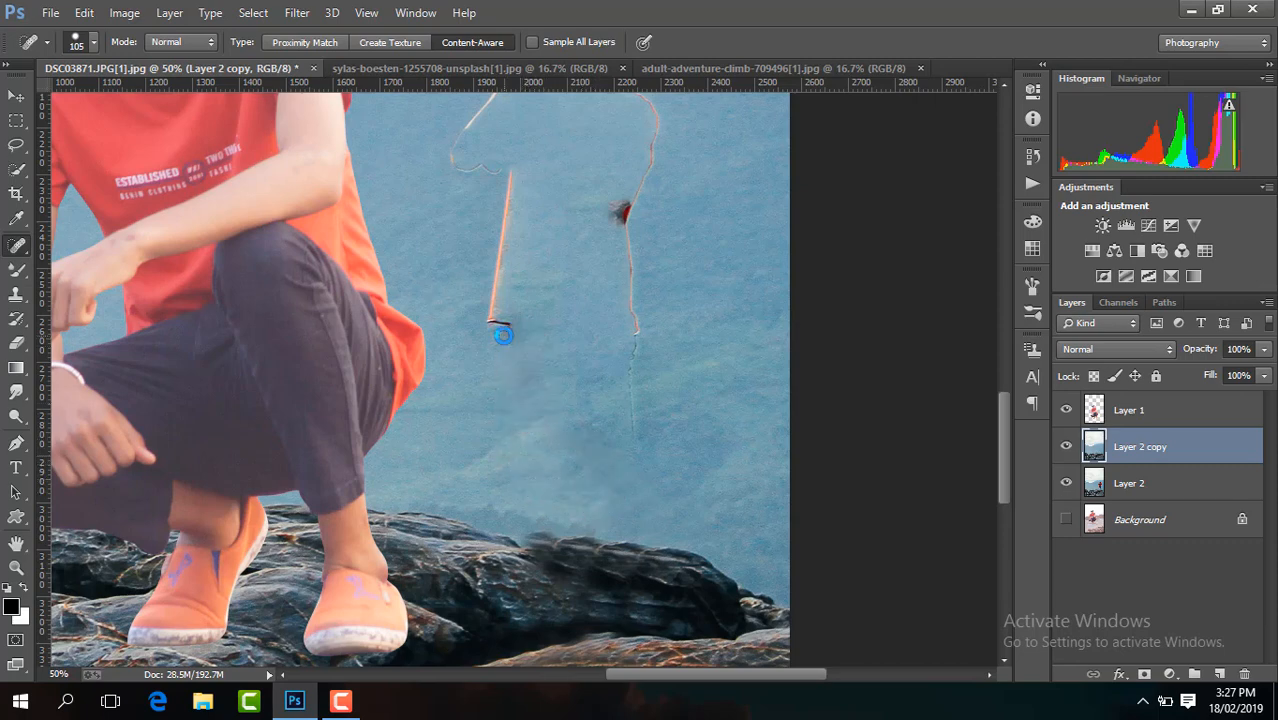
left_click_drag(508, 328, 512, 165)
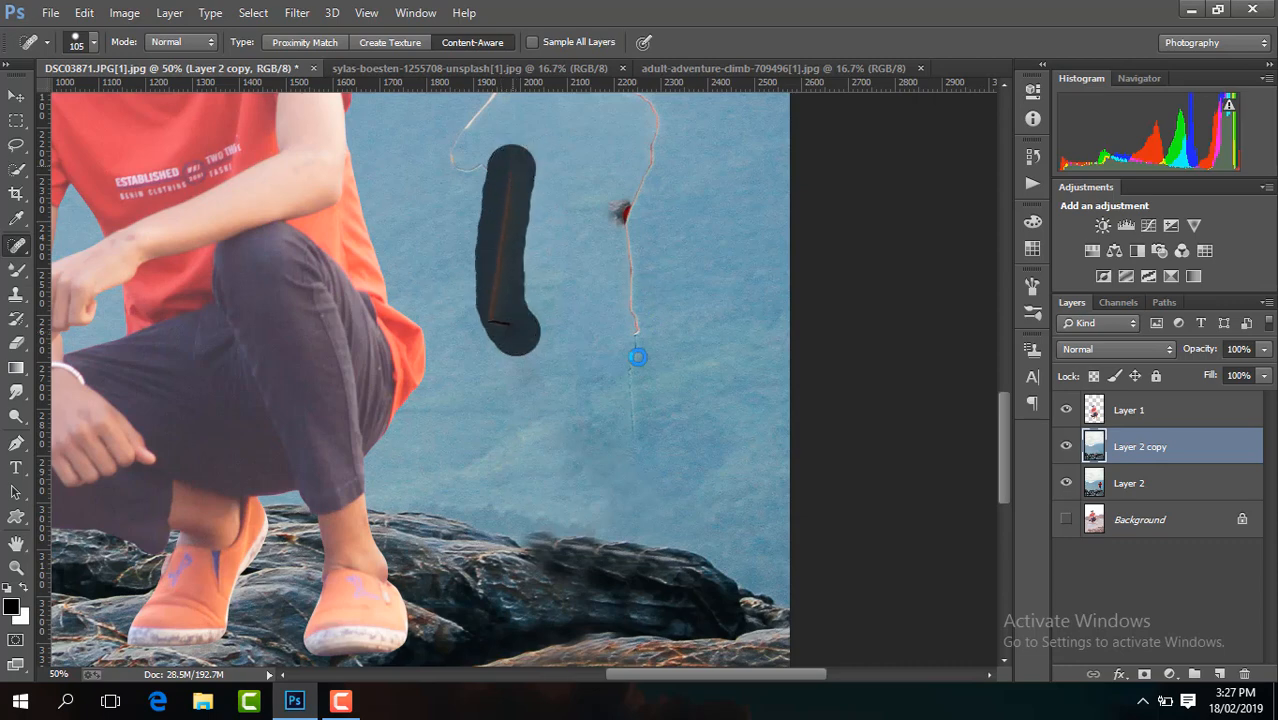
mouse_move(637, 356)
left_mouse_down()
mouse_move(638, 416)
mouse_move(621, 247)
mouse_move(641, 224)
mouse_move(643, 101)
left_mouse_up()
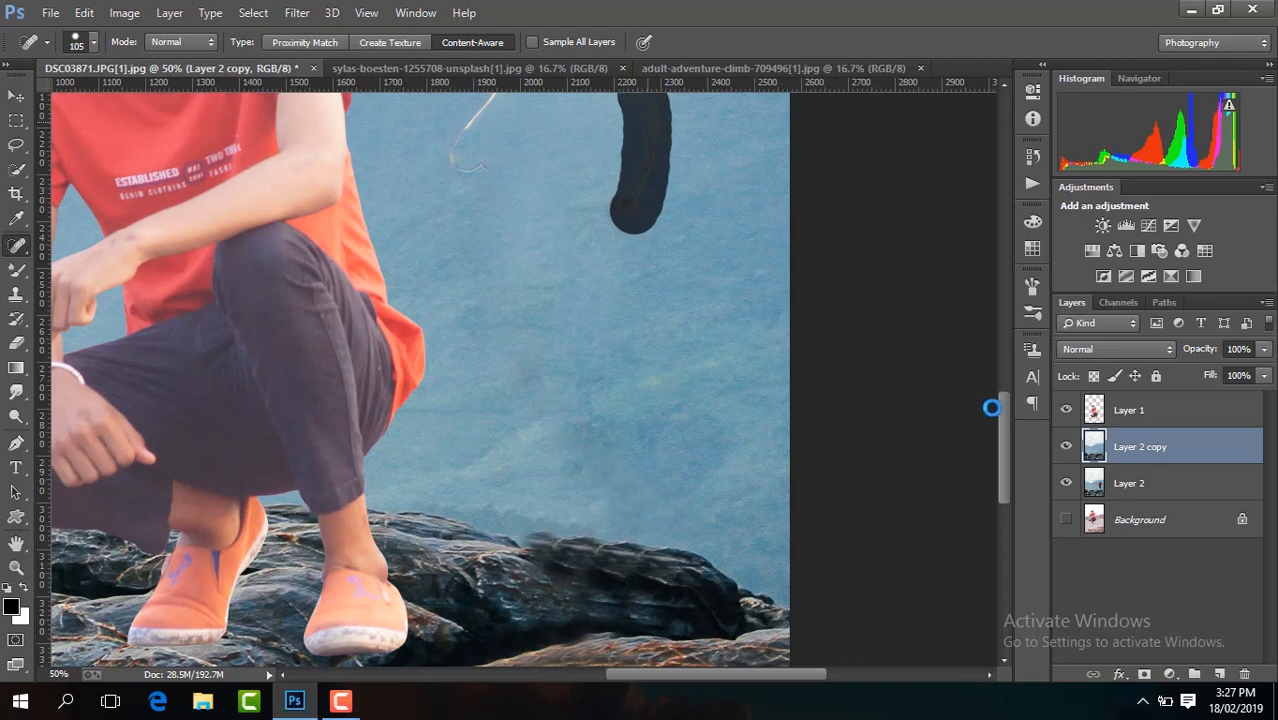
Heal the remaining outline of the boy's head, shoulder and raised arms against the hillside.
left_click_drag(1005, 416, 1002, 370)
mouse_move(633, 323)
left_mouse_down()
mouse_move(625, 229)
mouse_move(542, 236)
mouse_move(468, 299)
mouse_move(448, 393)
mouse_move(502, 302)
left_mouse_up()
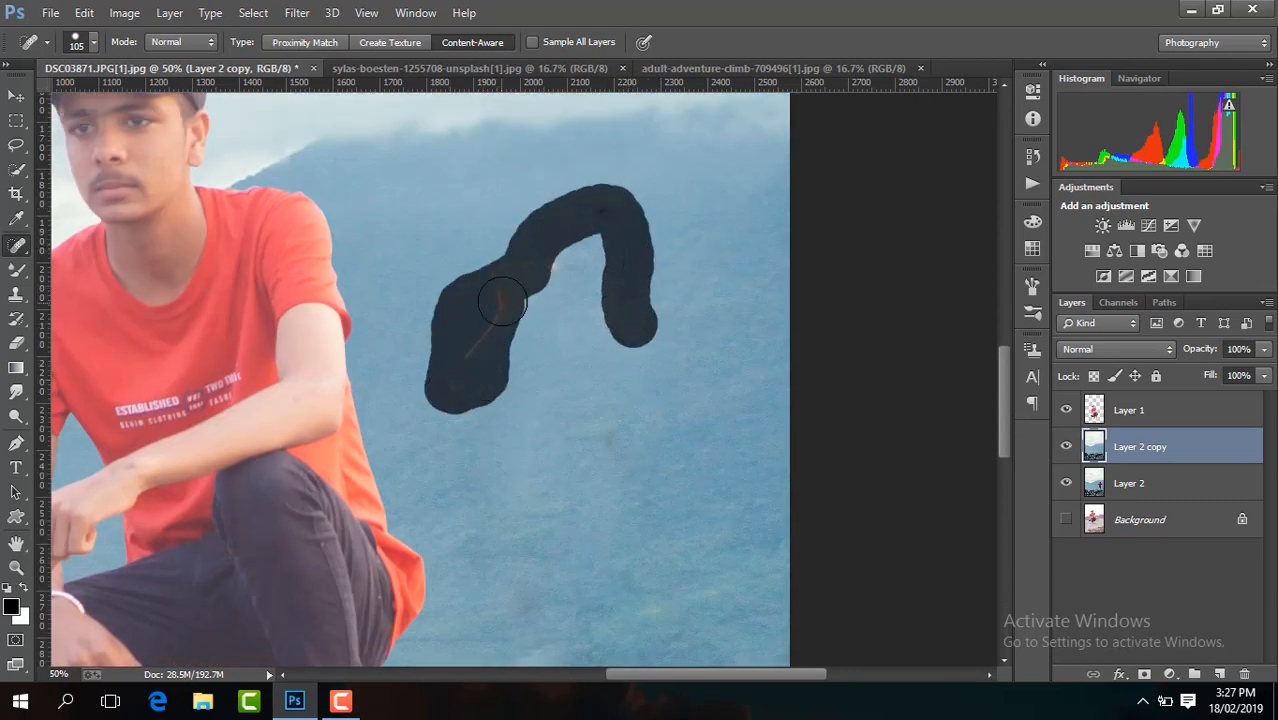
left_click_drag(552, 269, 565, 271)
left_click(536, 254)
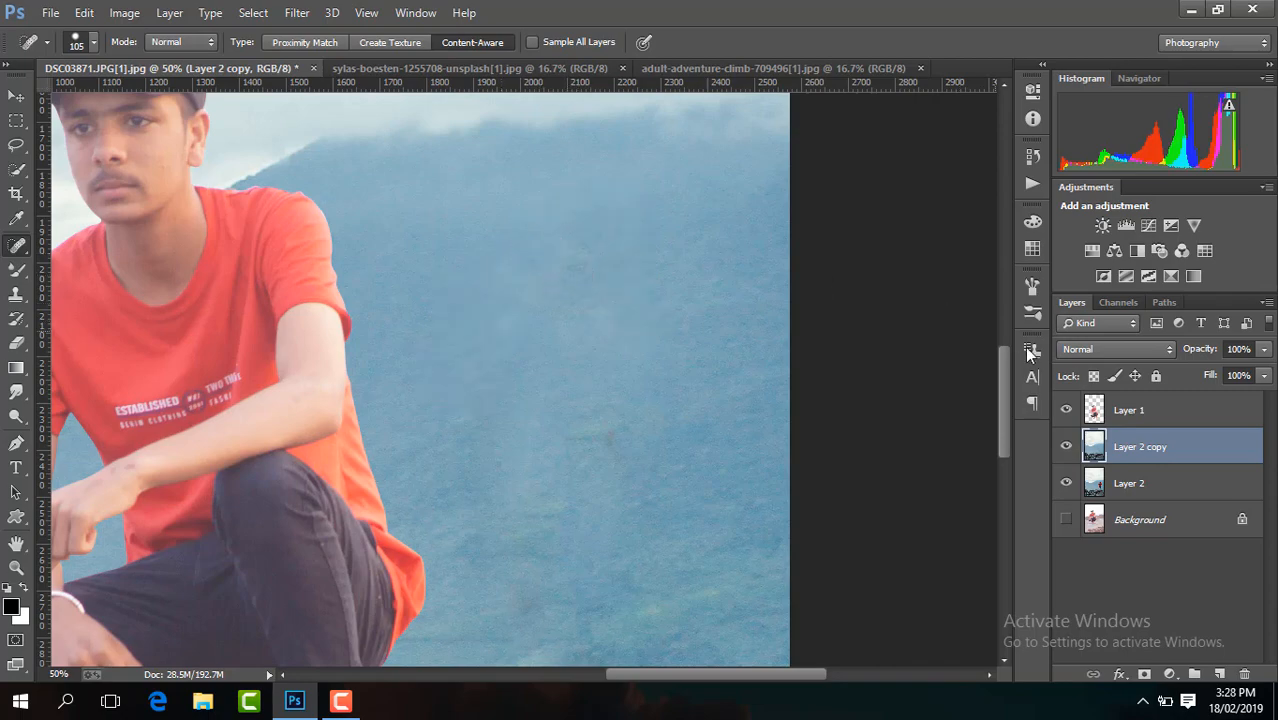
View the whole composite and compare the background with and without the retouched Layer 2 copy.
left_click_drag(1006, 366, 1006, 442)
key("ctrl+minus")
key("ctrl+minus")
key("ctrl+minus")
key("ctrl+minus")
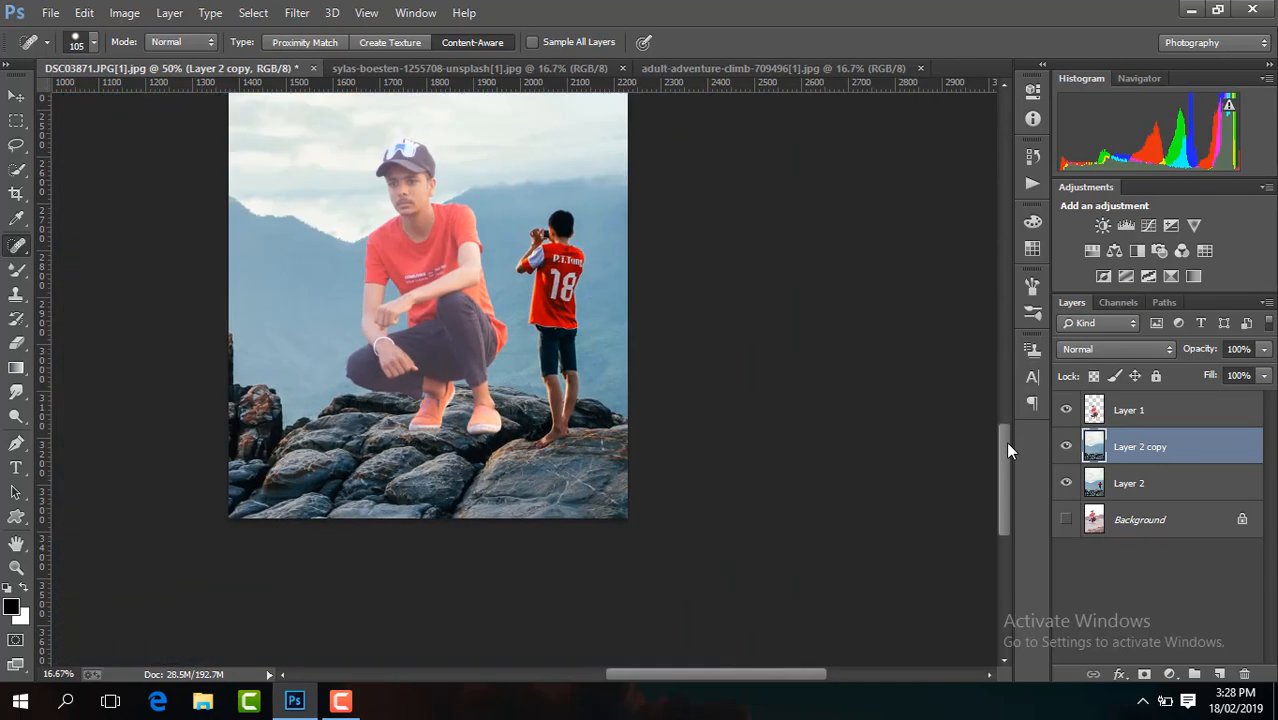
key("ctrl+minus")
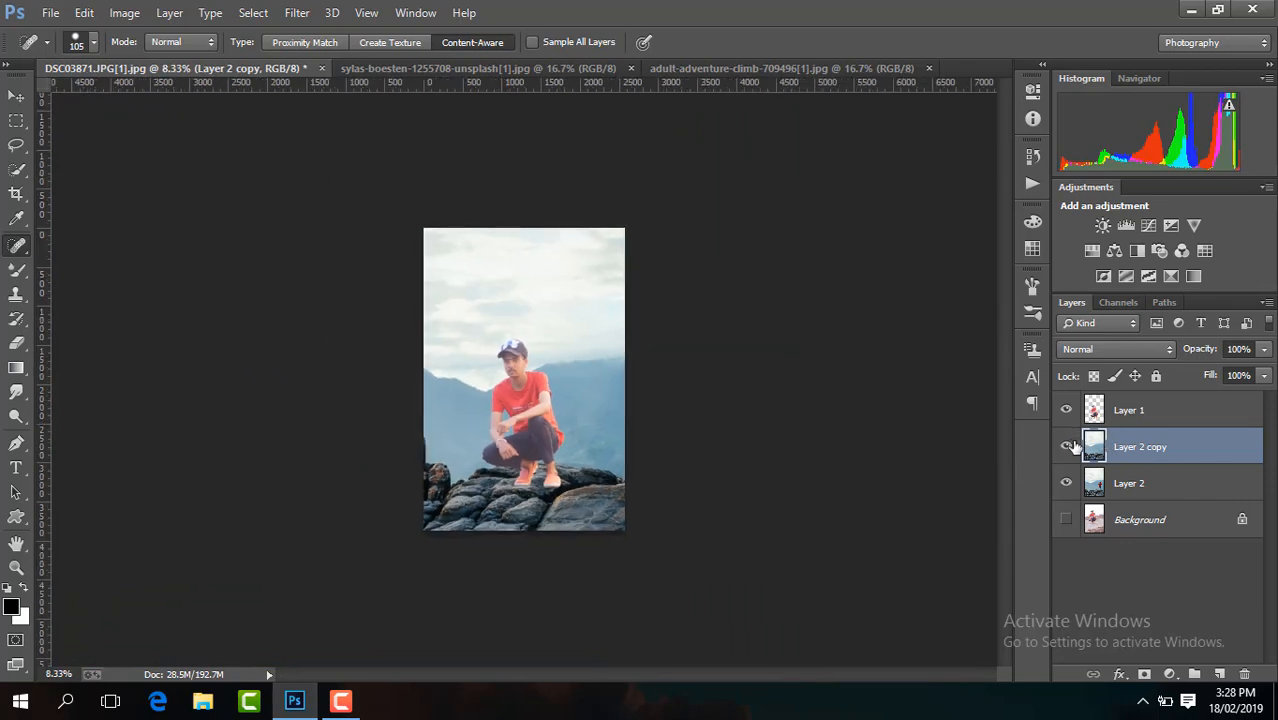
left_click(1067, 447)
left_click(1067, 447)
left_click(1067, 447)
left_click(1067, 447)
left_click(1067, 447)
Merge Layer 2 copy down into Layer 2.
right_click(1143, 456)
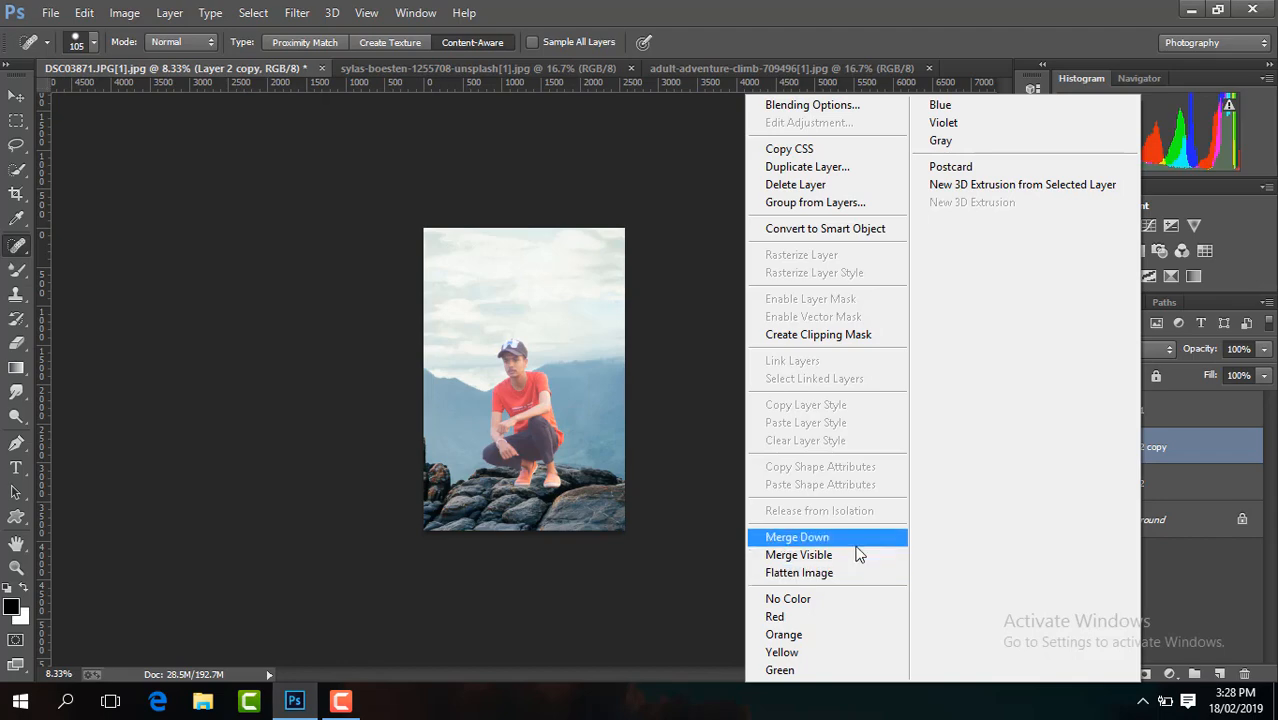
left_click(827, 533)
Move the crouching man on Layer 1 slightly up and left so his shoes stand on the upper rocks.
left_click(1128, 411)
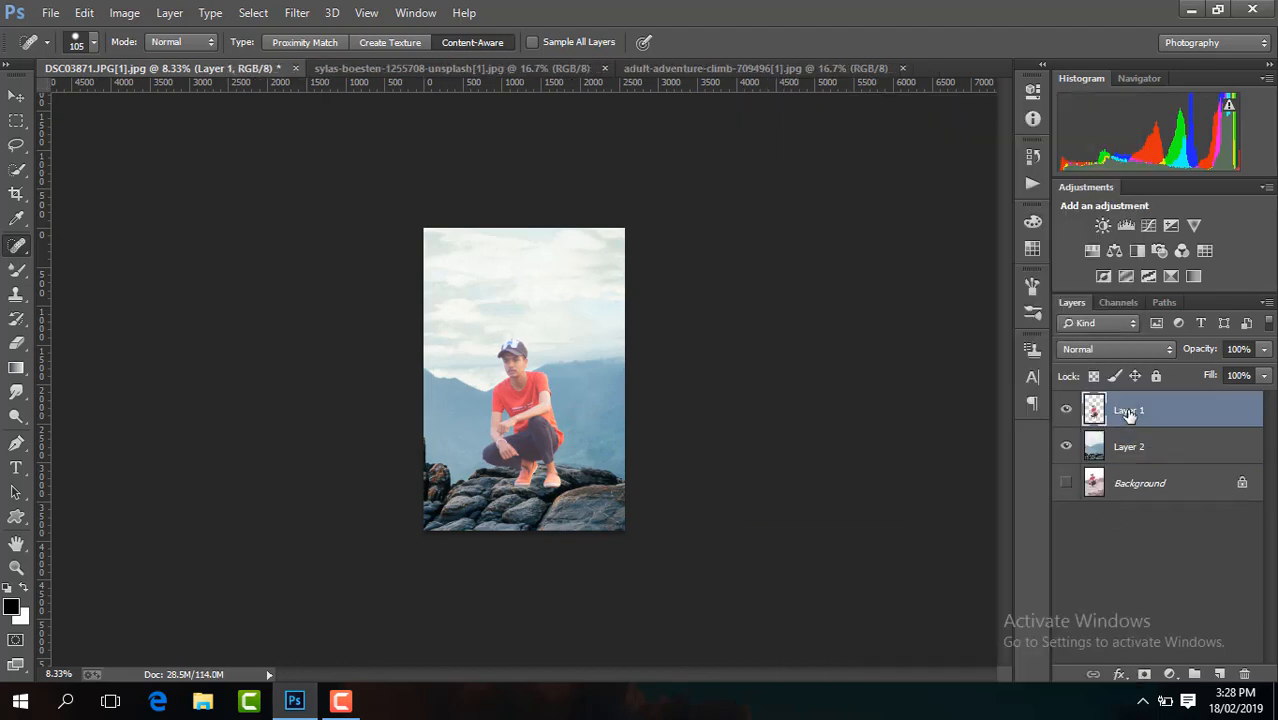
key("ctrl+plus")
key("ctrl+plus")
key("ctrl+plus")
key("ctrl+minus")
key("ctrl+minus")
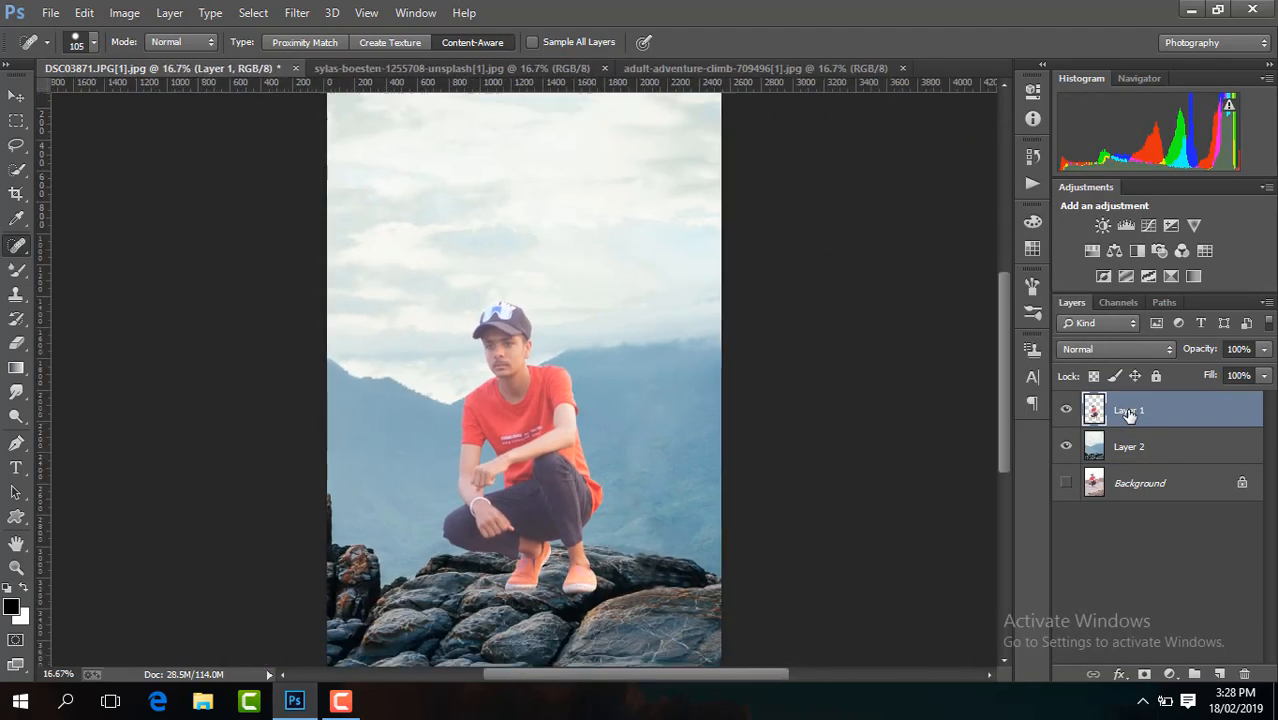
left_click(18, 100)
left_click_drag(545, 340, 531, 306)
key("ctrl+plus")
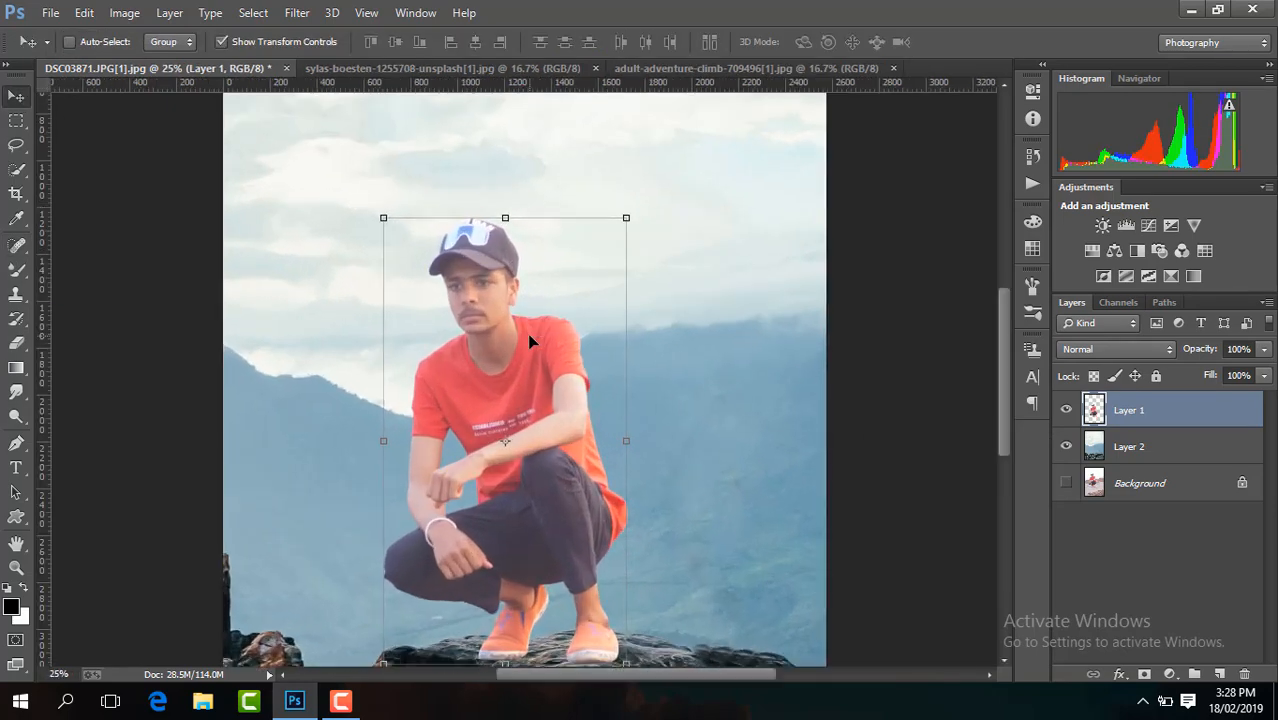
left_click_drag(1004, 357, 1006, 462)
key("ctrl+plus")
key("ctrl+plus")
key("ctrl+plus")
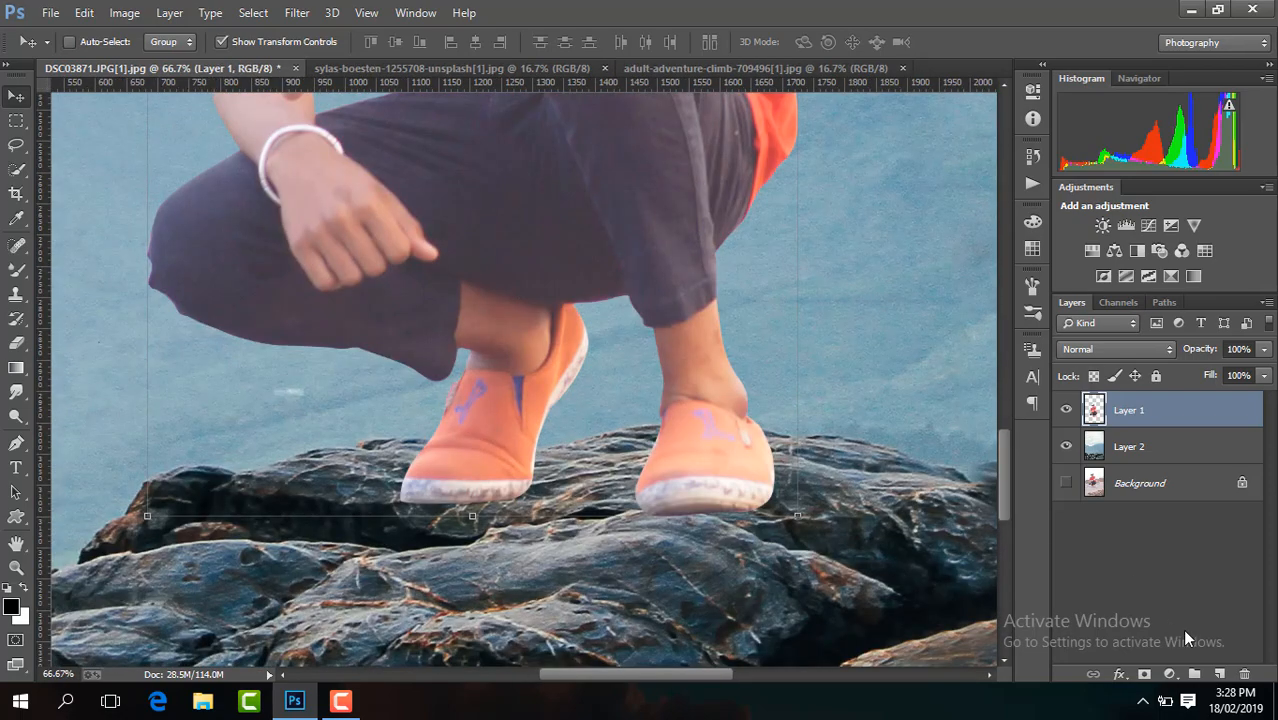
Crop the image to the existing portrait canvas, deleting the background pixels that extend beyond it.
left_click(16, 193)
left_click(876, 103)
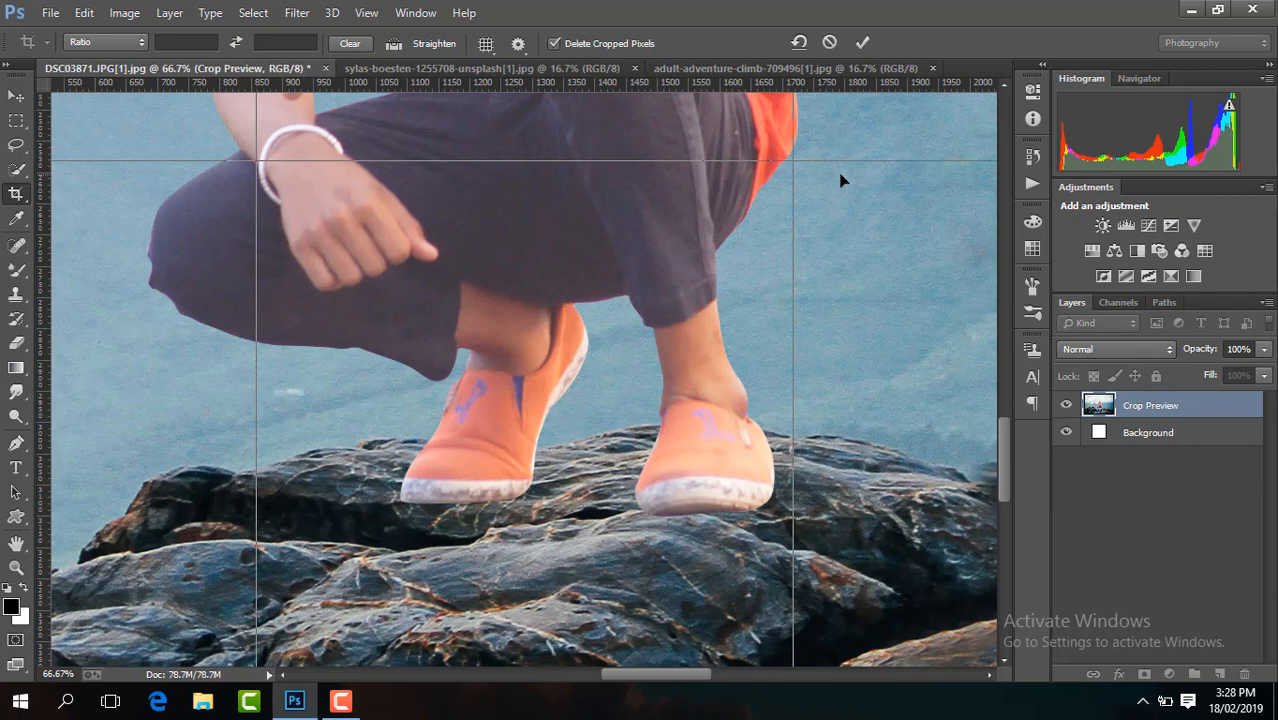
key("ctrl+minus")
key("ctrl+minus")
key("ctrl+minus")
key("ctrl+minus")
key("ctrl+minus")
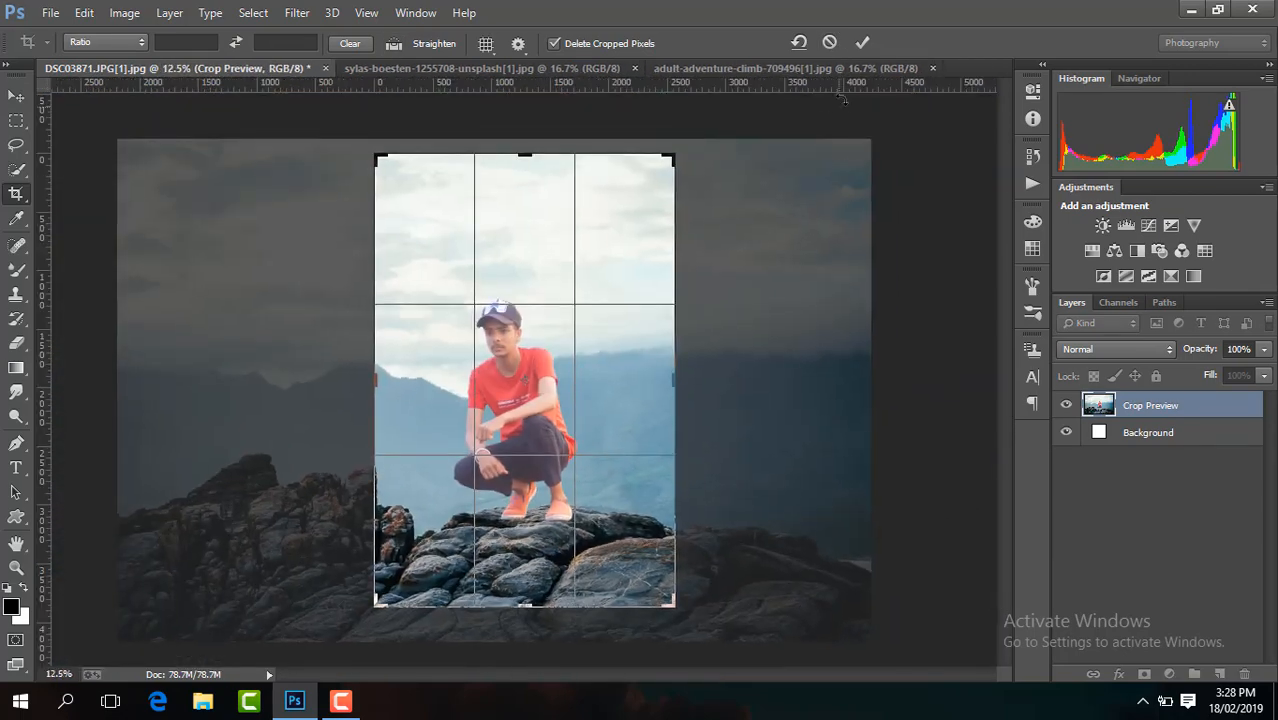
left_click(862, 42)
Add an empty layer above Layer 2 and paint one soft black brush dab just beneath the man's left-hand shoe.
left_click(1176, 455)
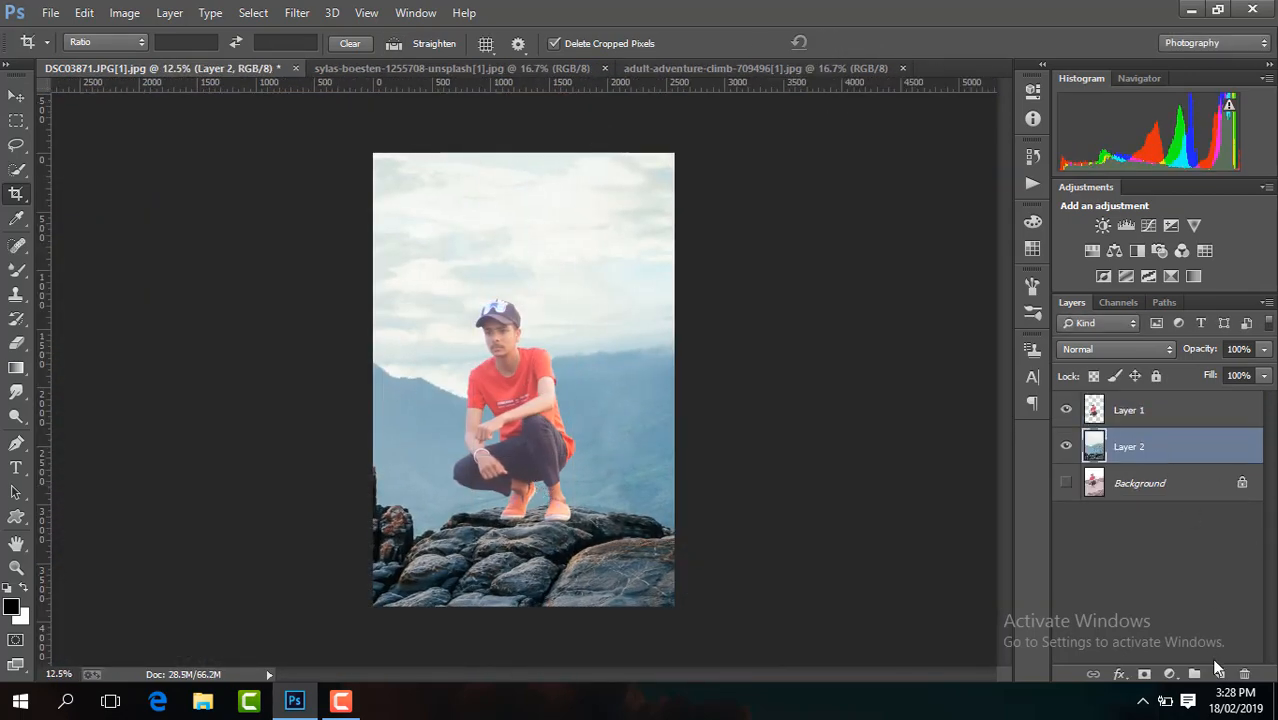
left_click(1219, 674)
key("ctrl+plus")
key("ctrl+plus")
key("ctrl+plus")
key("ctrl+plus")
key("ctrl+plus")
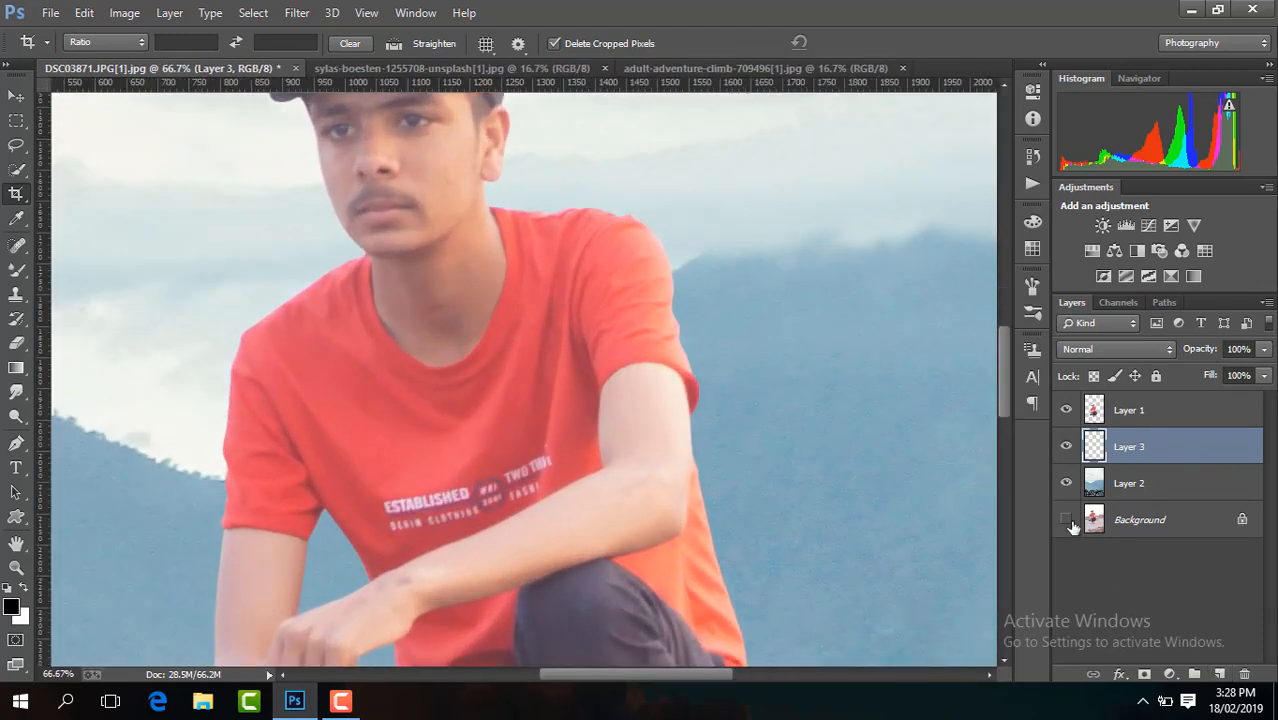
left_click_drag(1004, 366, 1004, 528)
key("ctrl+plus")
key("ctrl+plus")
left_click(16, 270)
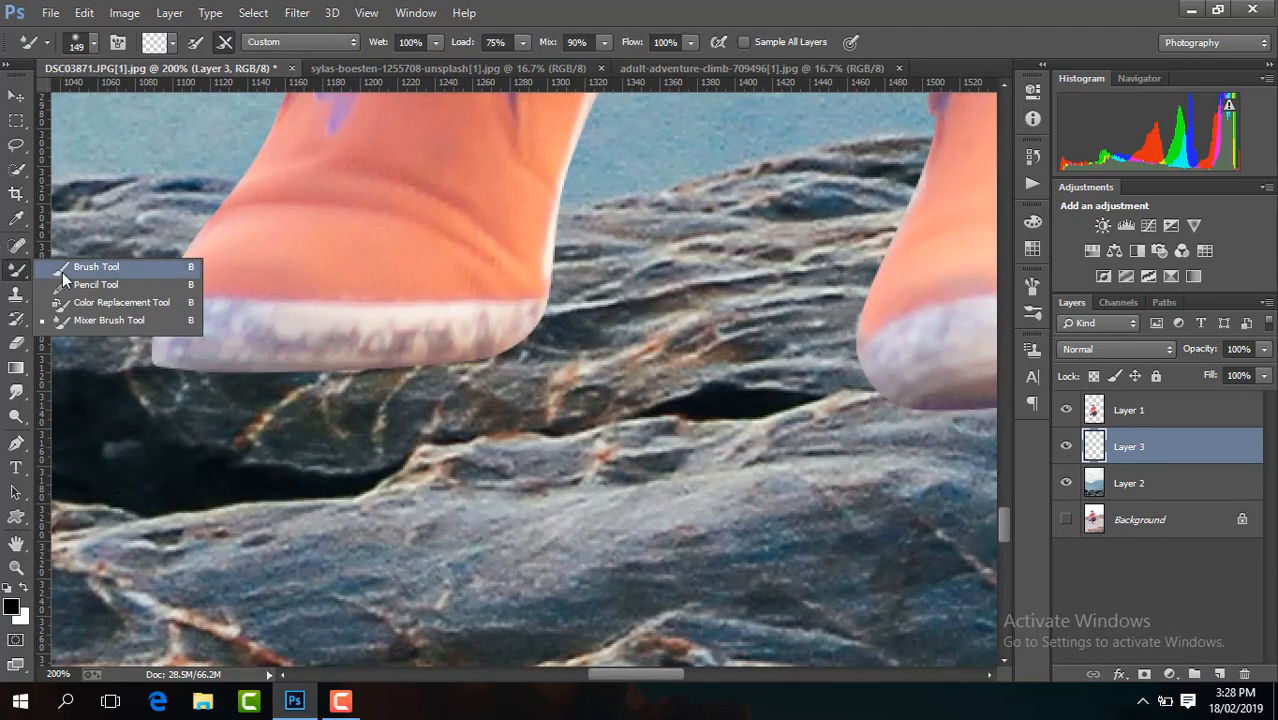
left_click(65, 272)
left_click(418, 393)
Squash the black dab vertically to 4.20% of its height to form a thin shadow strip.
left_click(16, 97)
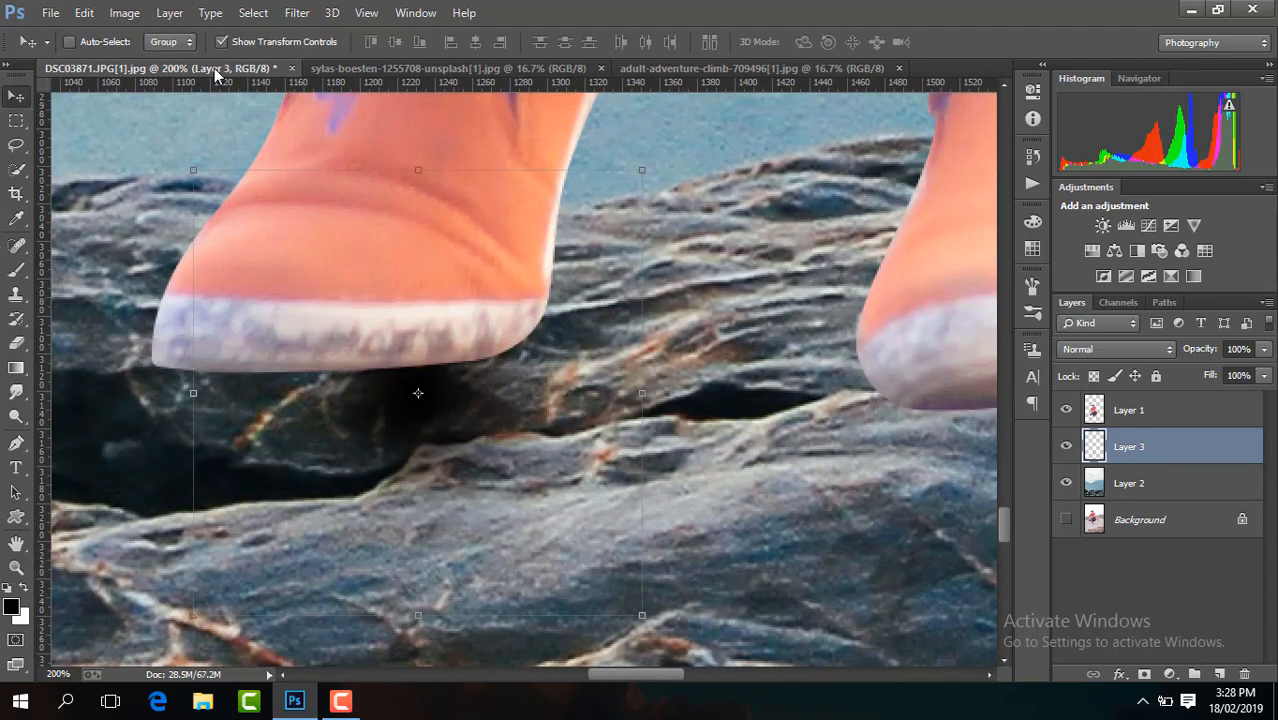
left_click(413, 166)
left_click_drag(413, 166, 419, 378)
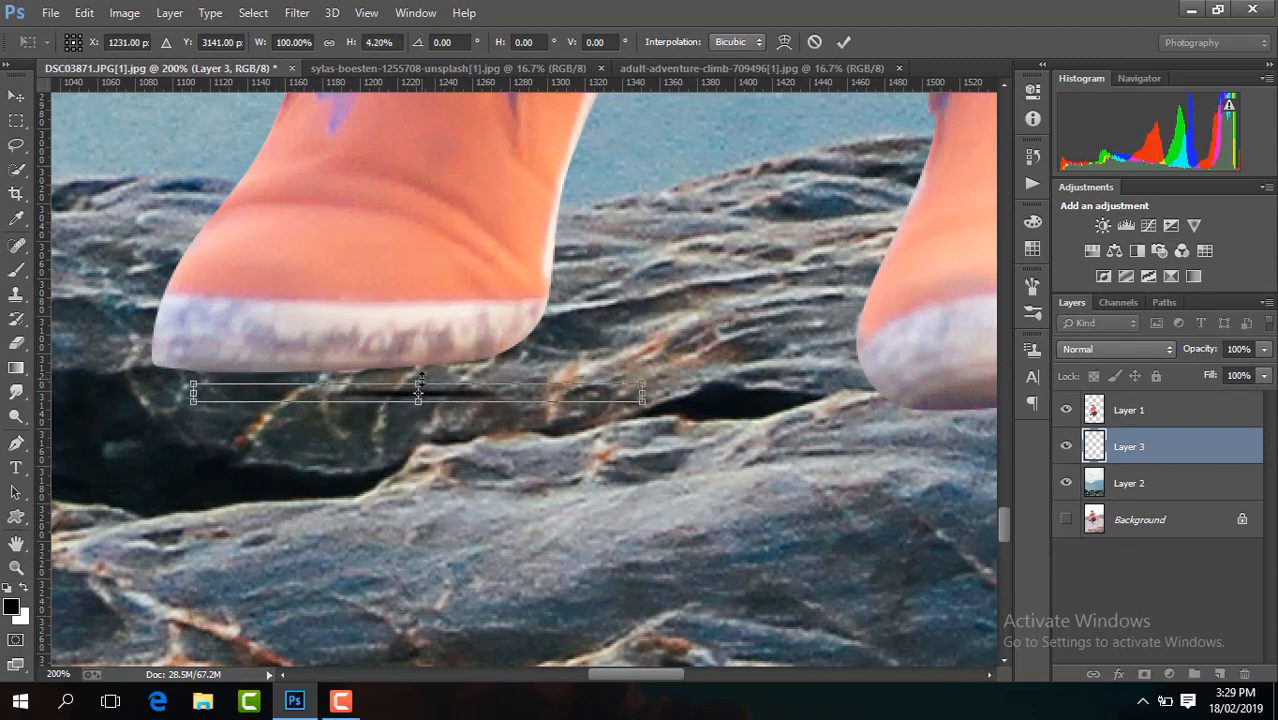
key("Return")
Scale the shadow strip to 164.47% width and 160% height and place it along the left-hand shoe's sole.
left_click_drag(349, 404, 587, 381)
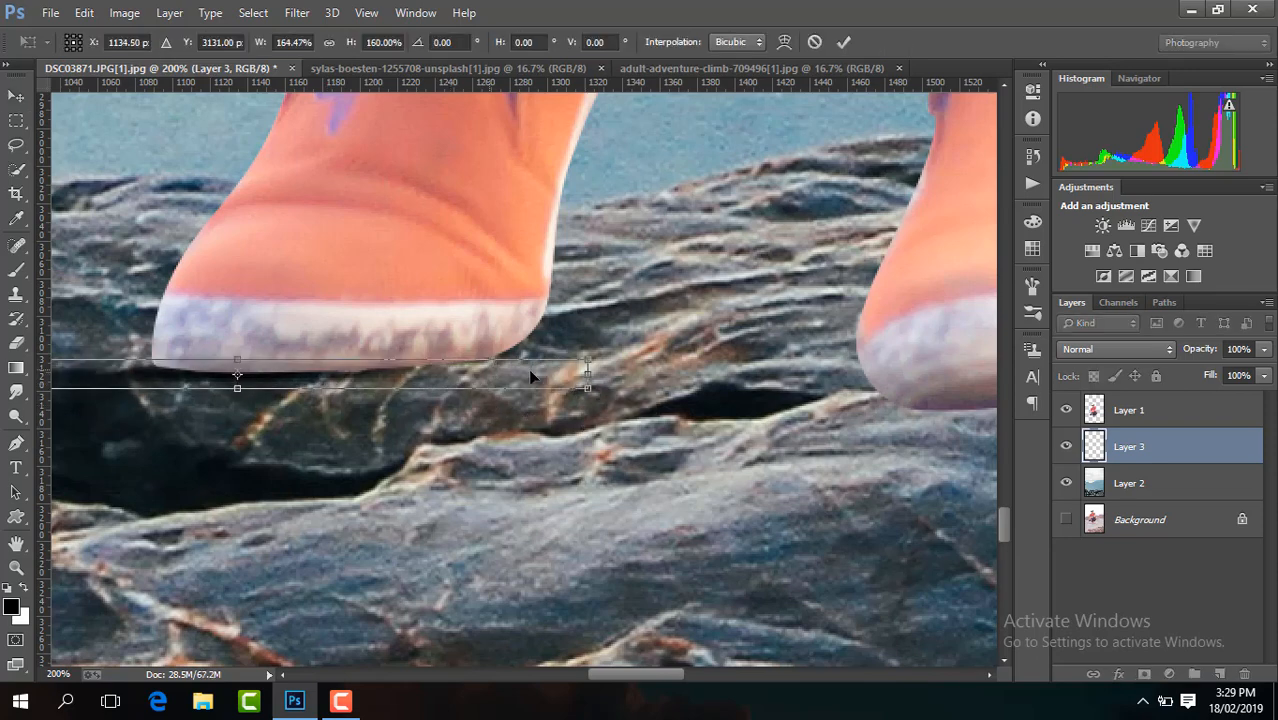
left_click_drag(490, 376, 533, 373)
key("Return")
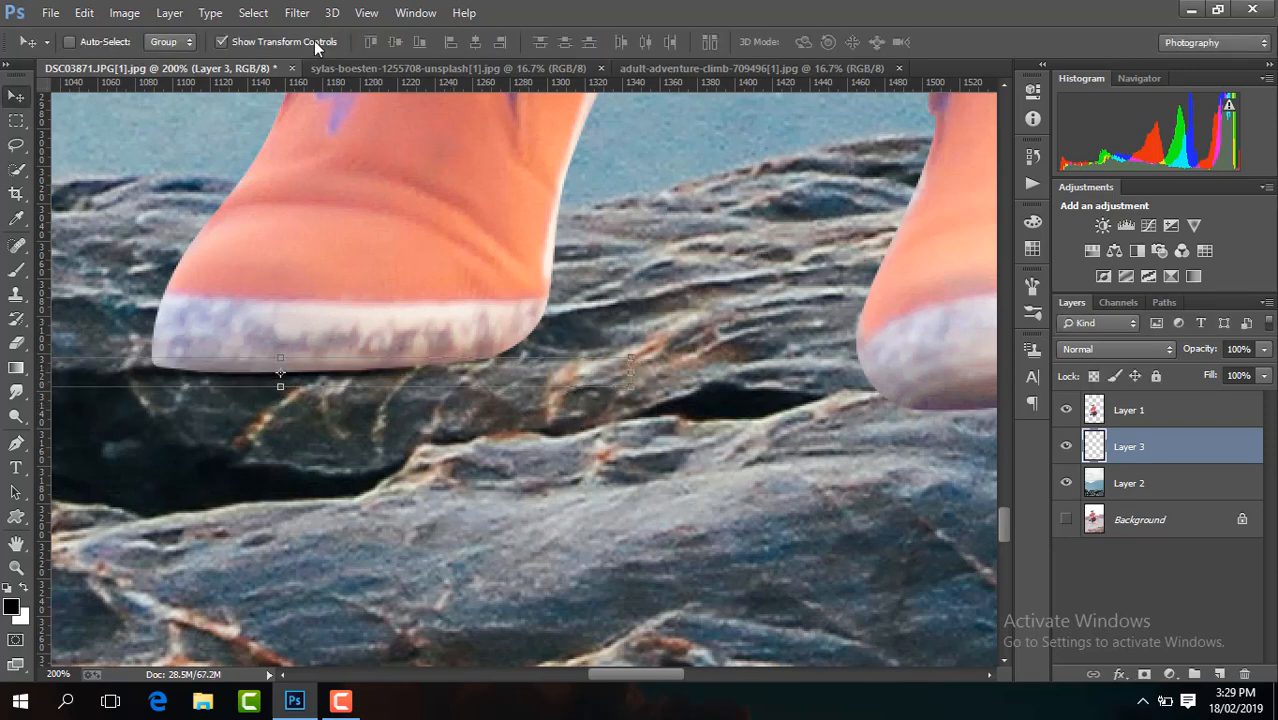
Stretch the shadow strip slightly taller along the sole of the left-hand shoe and apply the transform.
left_click(280, 385)
left_click_drag(280, 385, 281, 347)
key("Return")
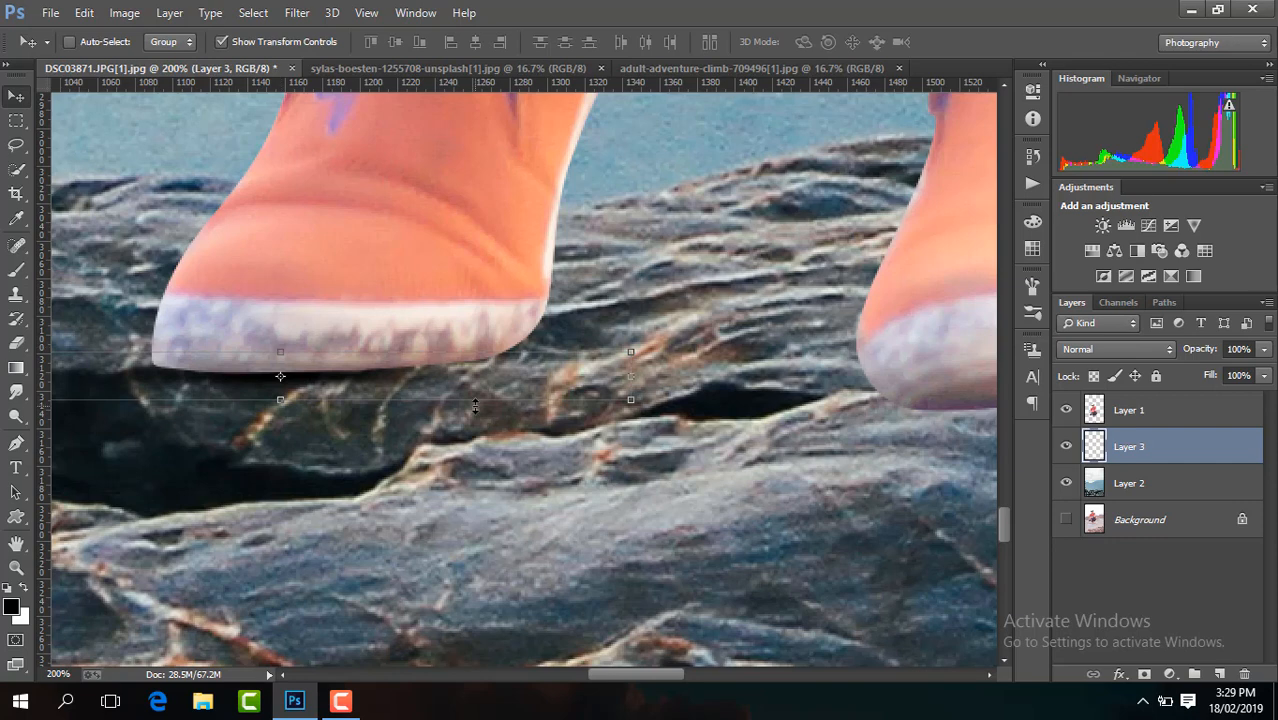
Duplicate the shadow strip, rotate the copy -5.37°, and fit it under the rising edge of the left-hand sole.
left_click_drag(449, 376, 596, 359, "alt")
left_click_drag(783, 361, 782, 326)
left_click_drag(535, 343, 549, 346)
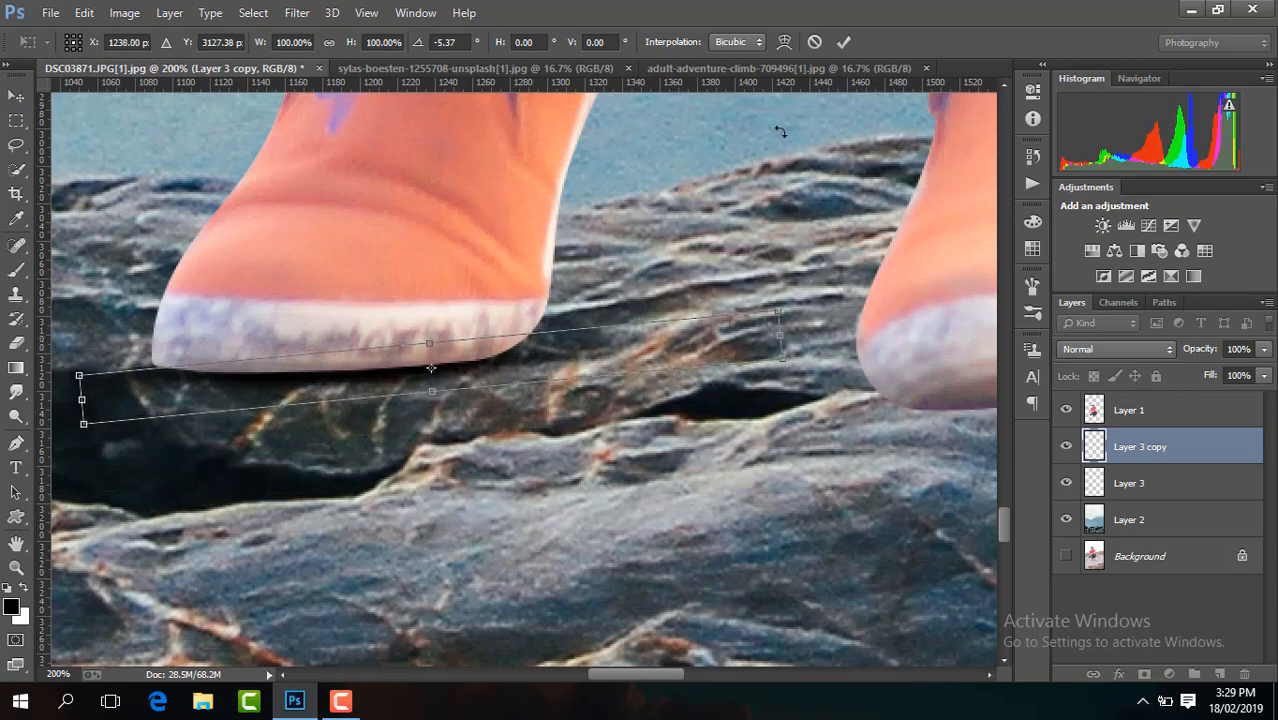
left_click(843, 42)
scroll(504, 385, "down", 5)
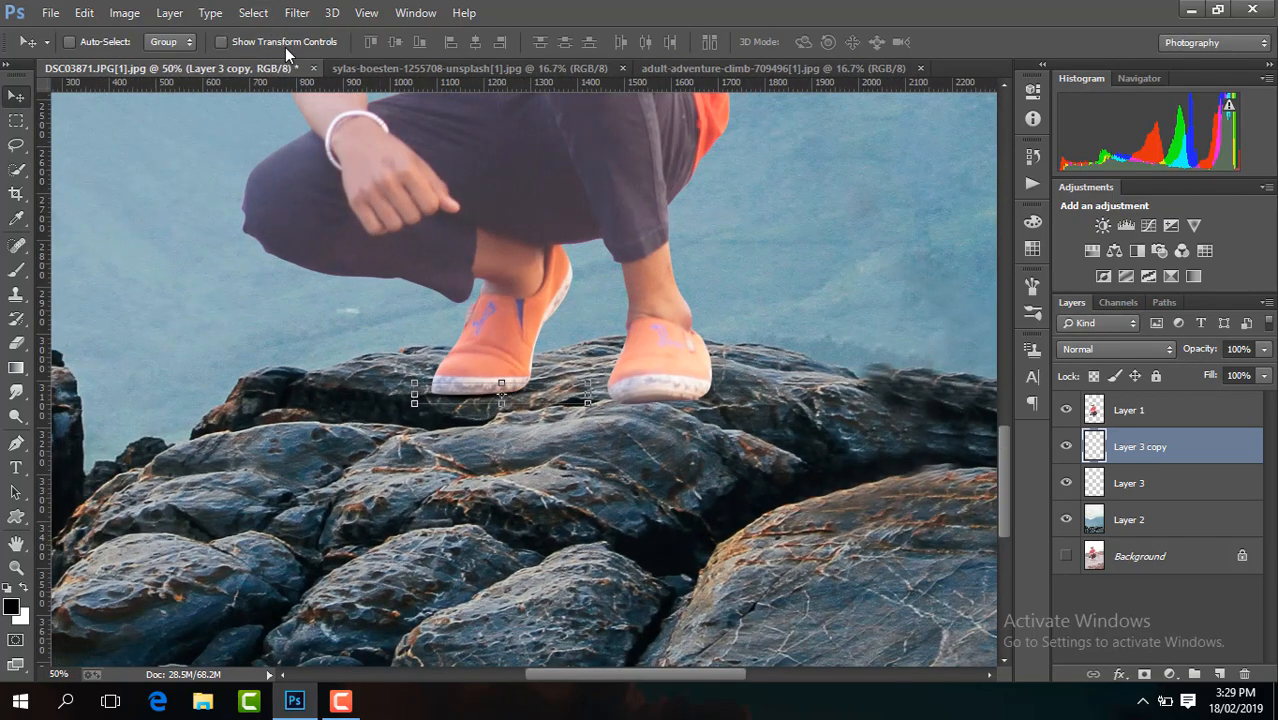
Duplicate the tilted shadow strip onto a new layer, place it under the right-hand shoe and enlarge it.
left_click(222, 41)
left_click_drag(620, 676, 666, 676)
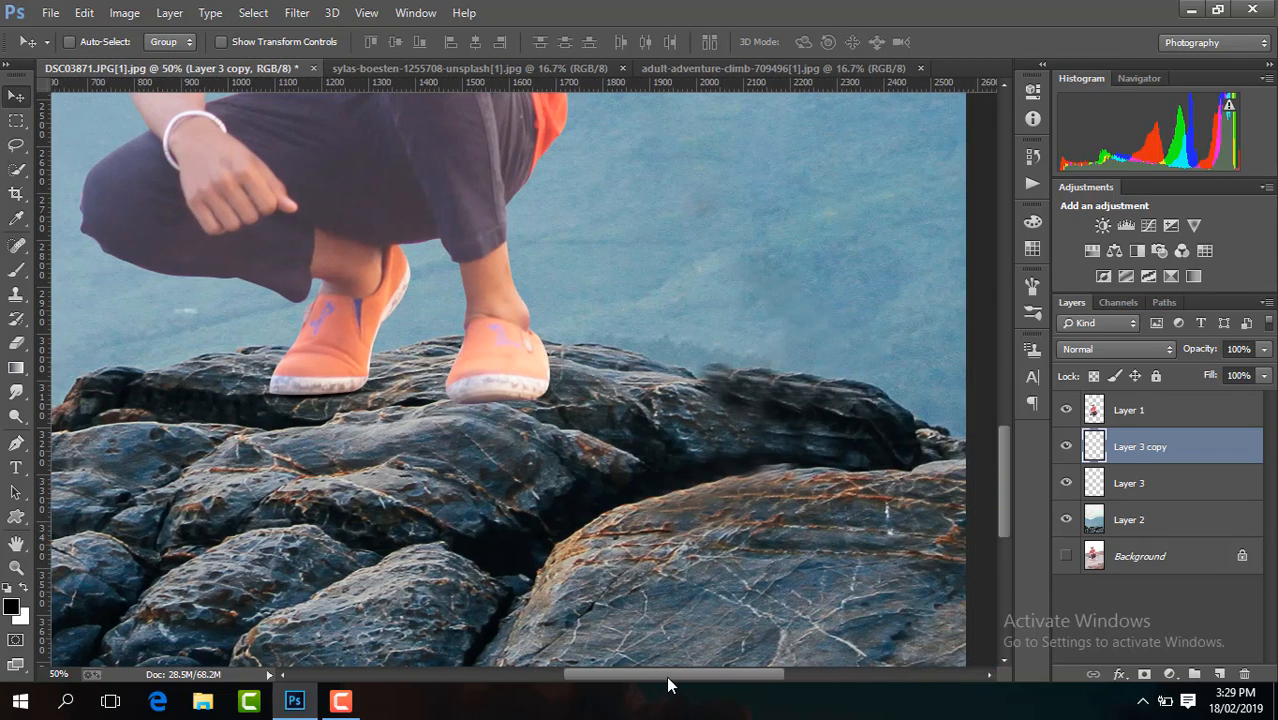
key("ctrl+j")
scroll(520, 436, "up", 2)
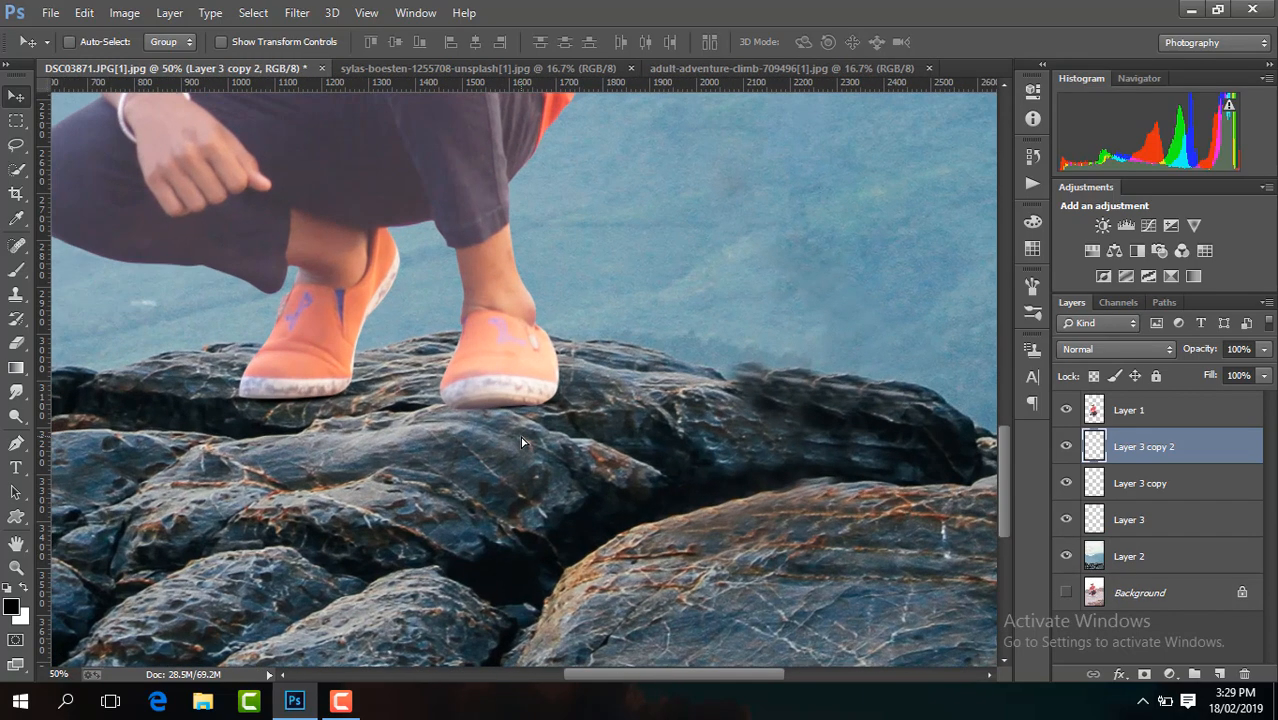
left_click(285, 49)
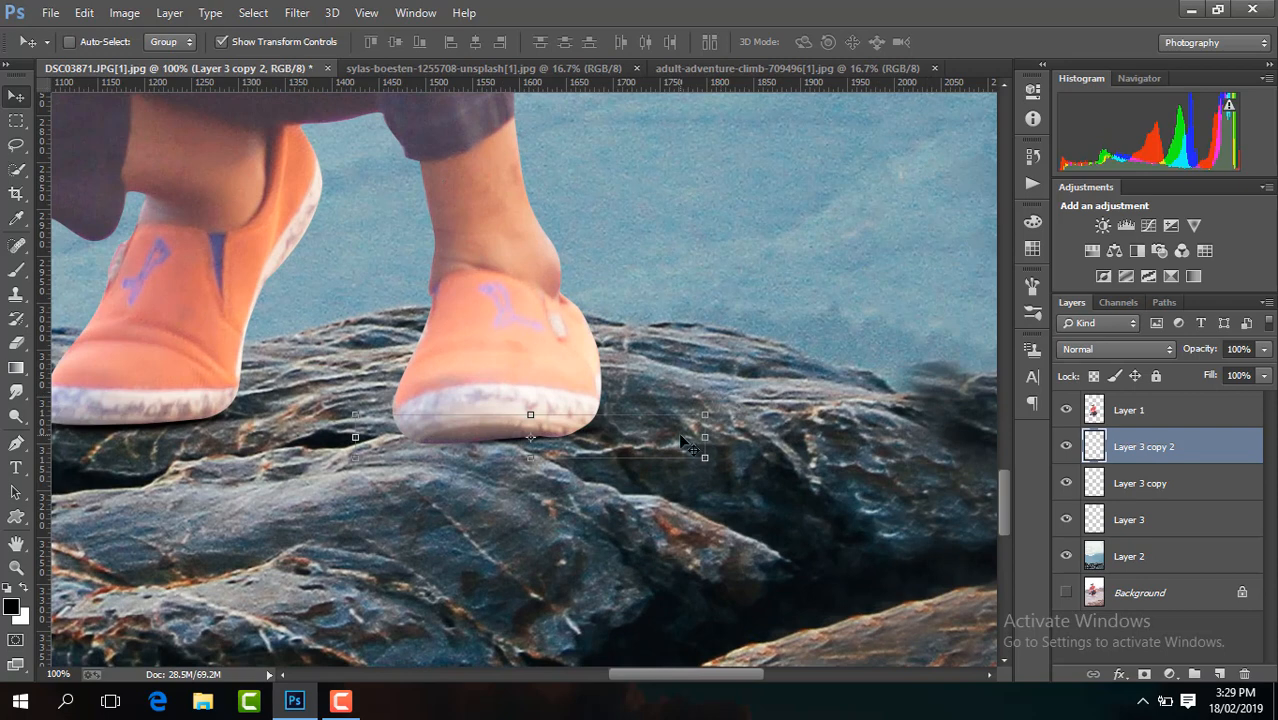
left_click_drag(678, 432, 740, 477)
left_click(656, 466)
key("Return")
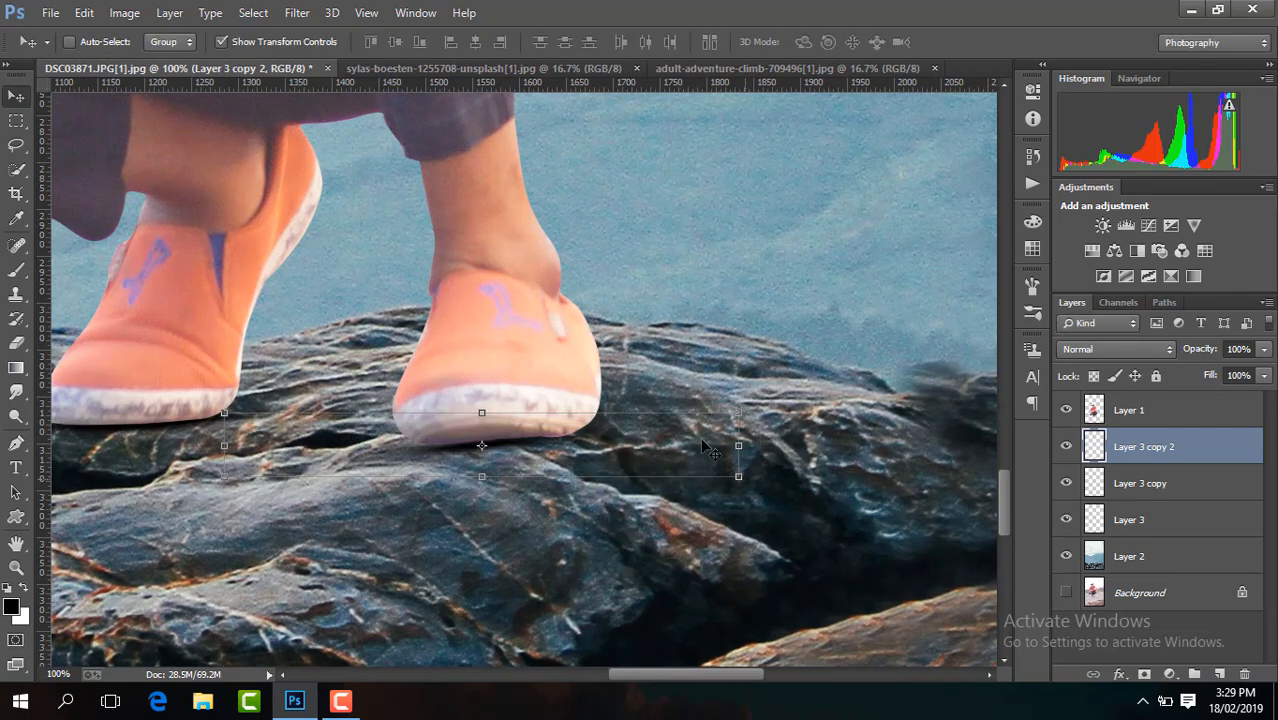
Add a shifted copy of the enlarged shadow strip beneath the right-hand shoe, and make Layer 1 active.
left_click_drag(655, 430, 688, 431)
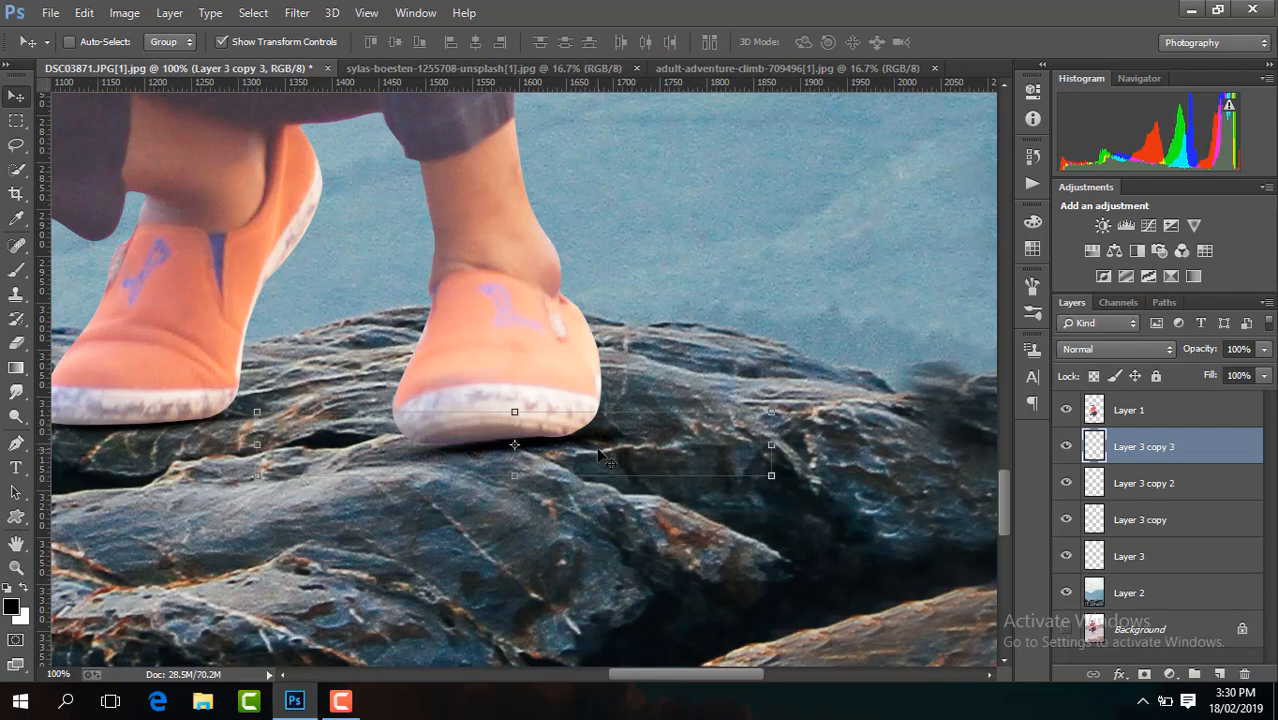
left_click_drag(590, 458, 528, 456)
left_click(1158, 420)
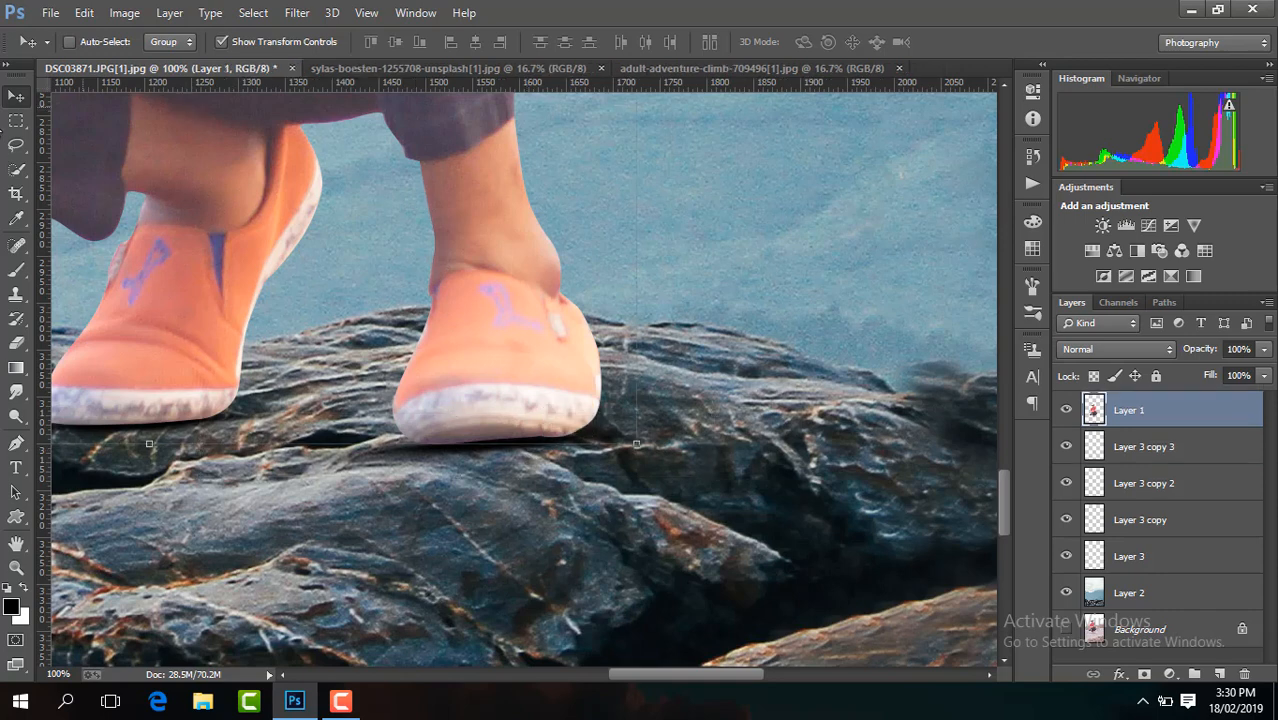
left_click(15, 172)
right_click(404, 242)
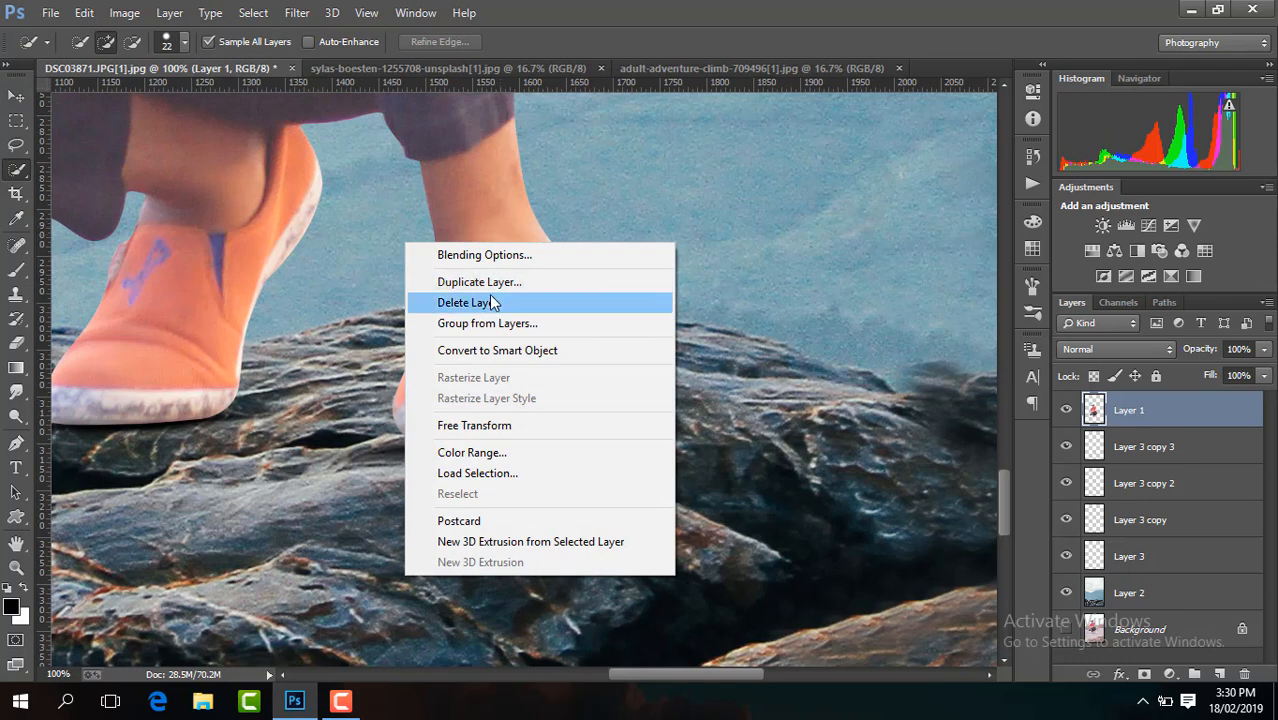
left_click(15, 96)
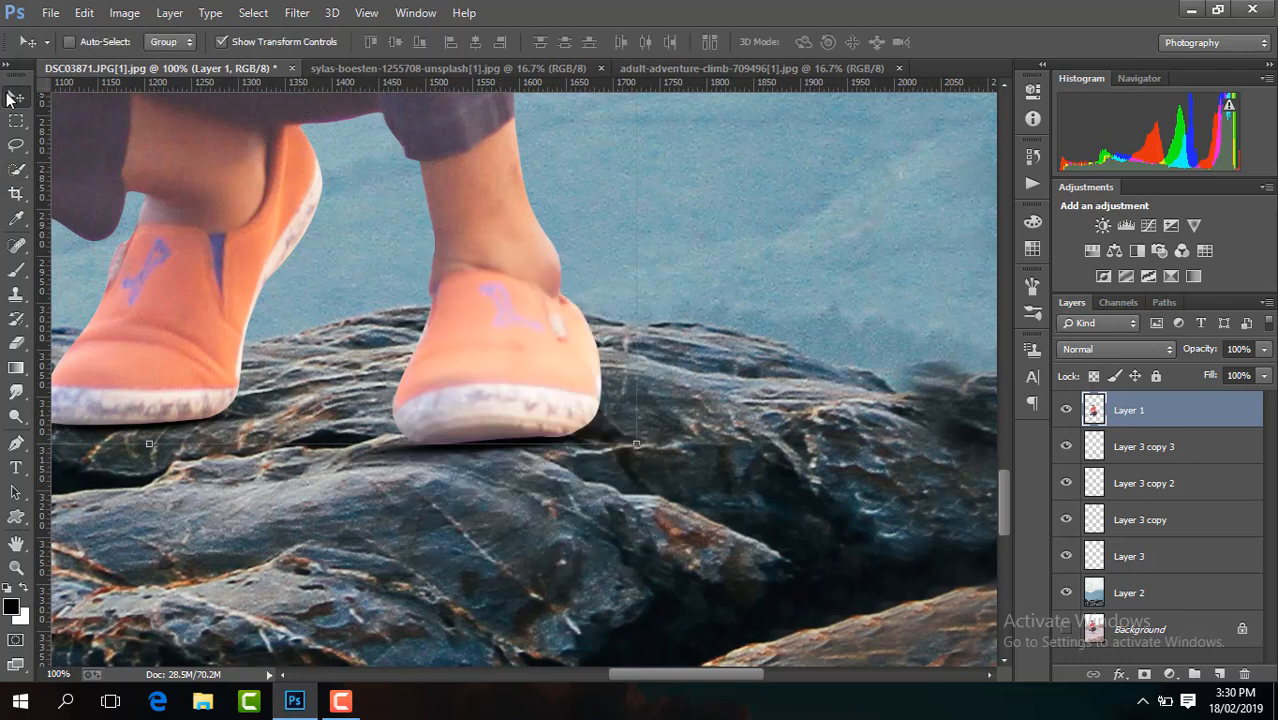
Warp Layer 1 by pulling its lower corner beside the right-hand shoe slightly downward.
right_click(655, 317)
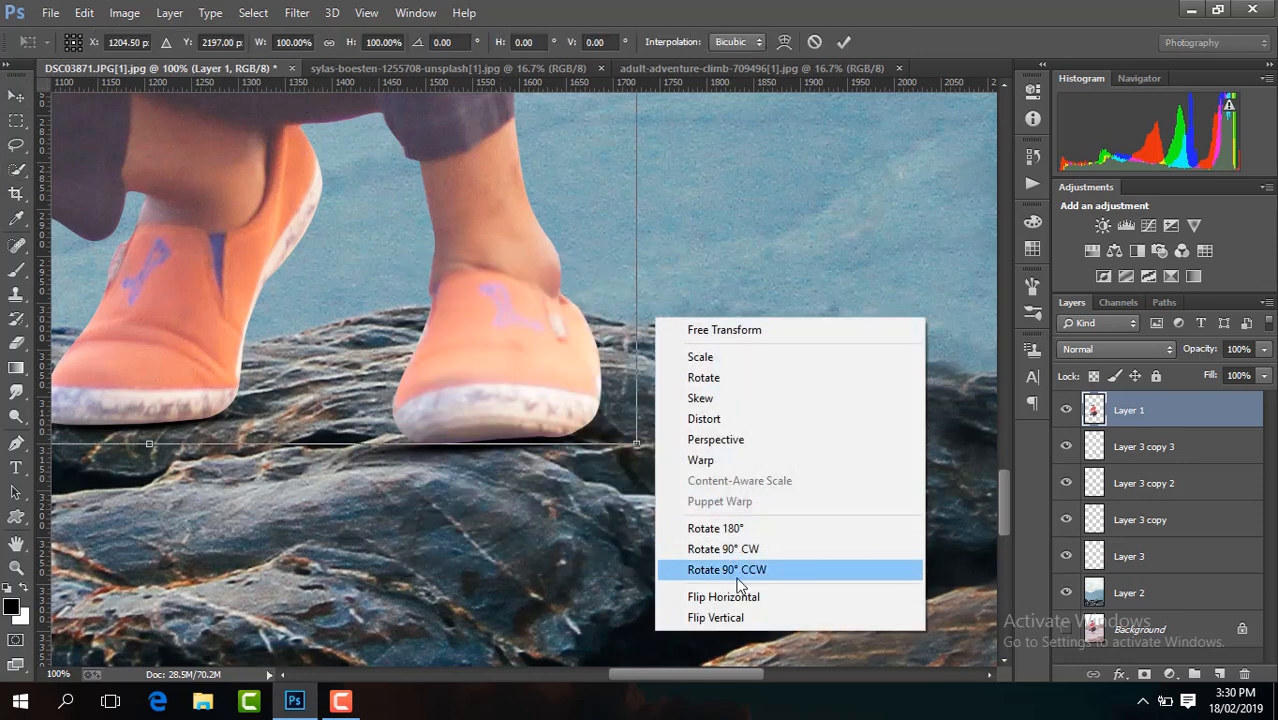
left_click(721, 460)
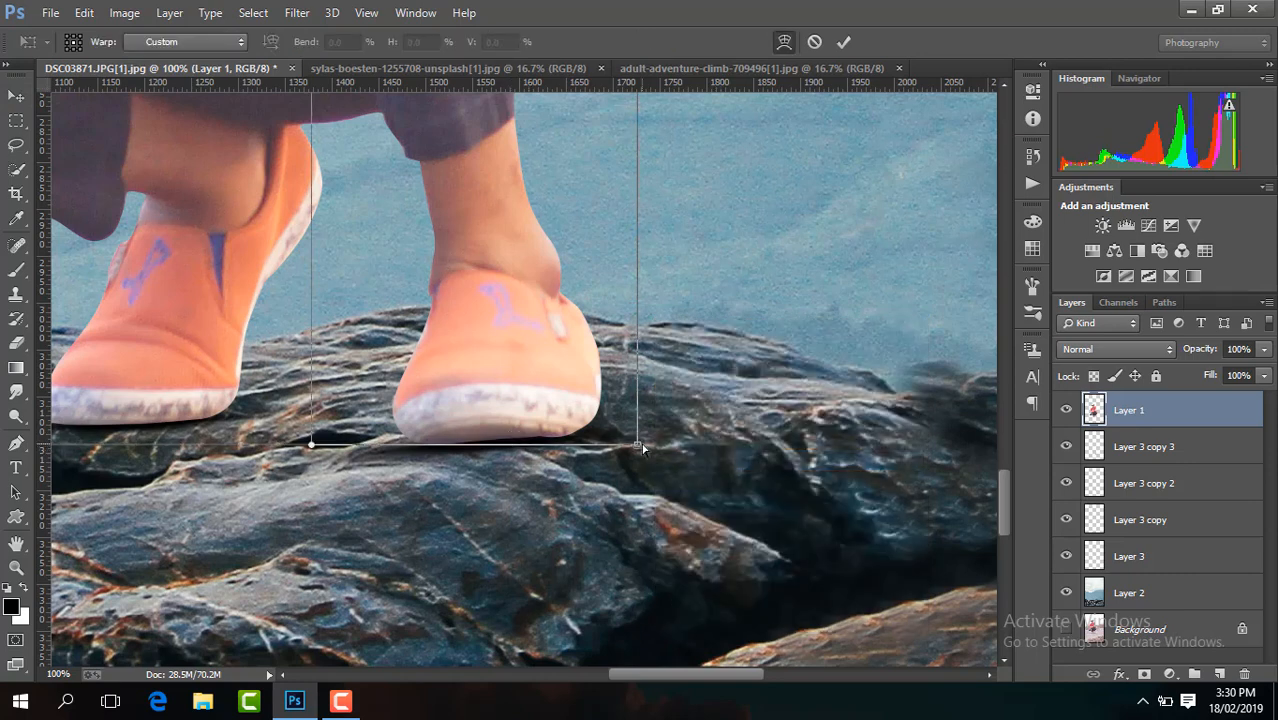
left_click_drag(642, 450, 641, 455)
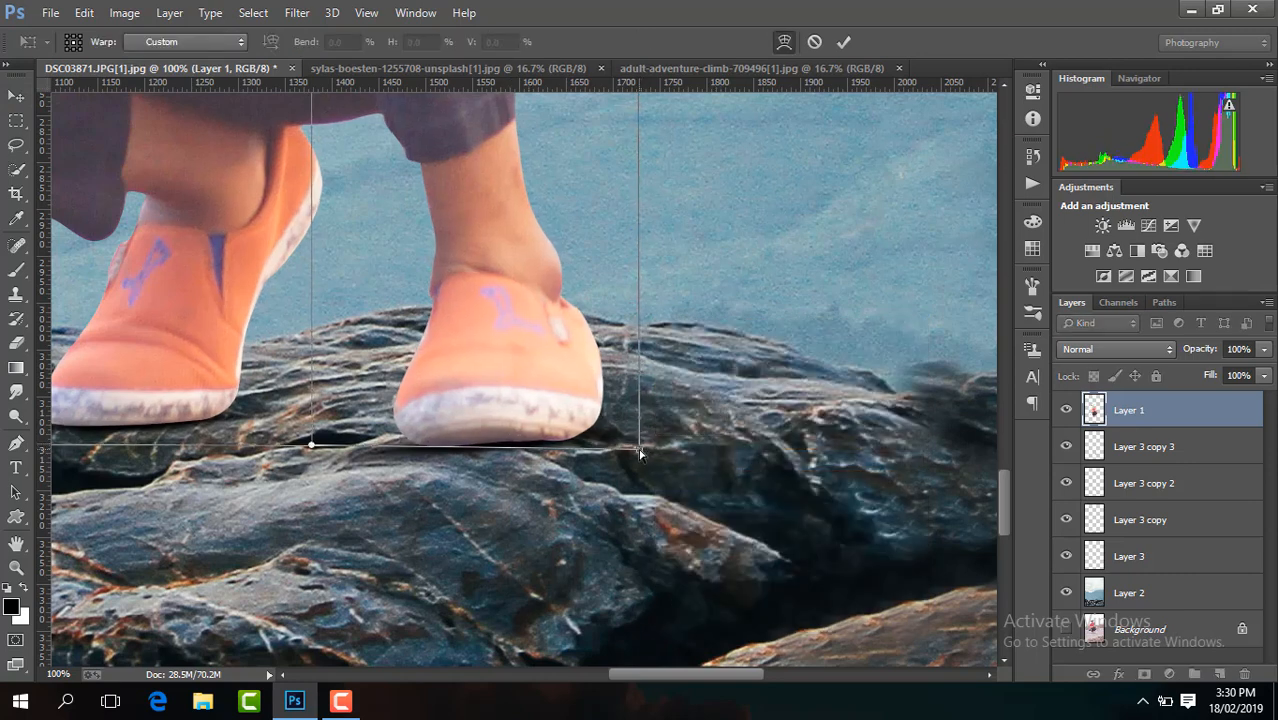
left_click(842, 45)
Hide the transform controls and apply Shadows/Highlights to Layer 1 with Shadows at 35% and Highlights at 0%.
key("ctrl+minus")
key("ctrl+minus")
key("ctrl+minus")
key("ctrl+minus")
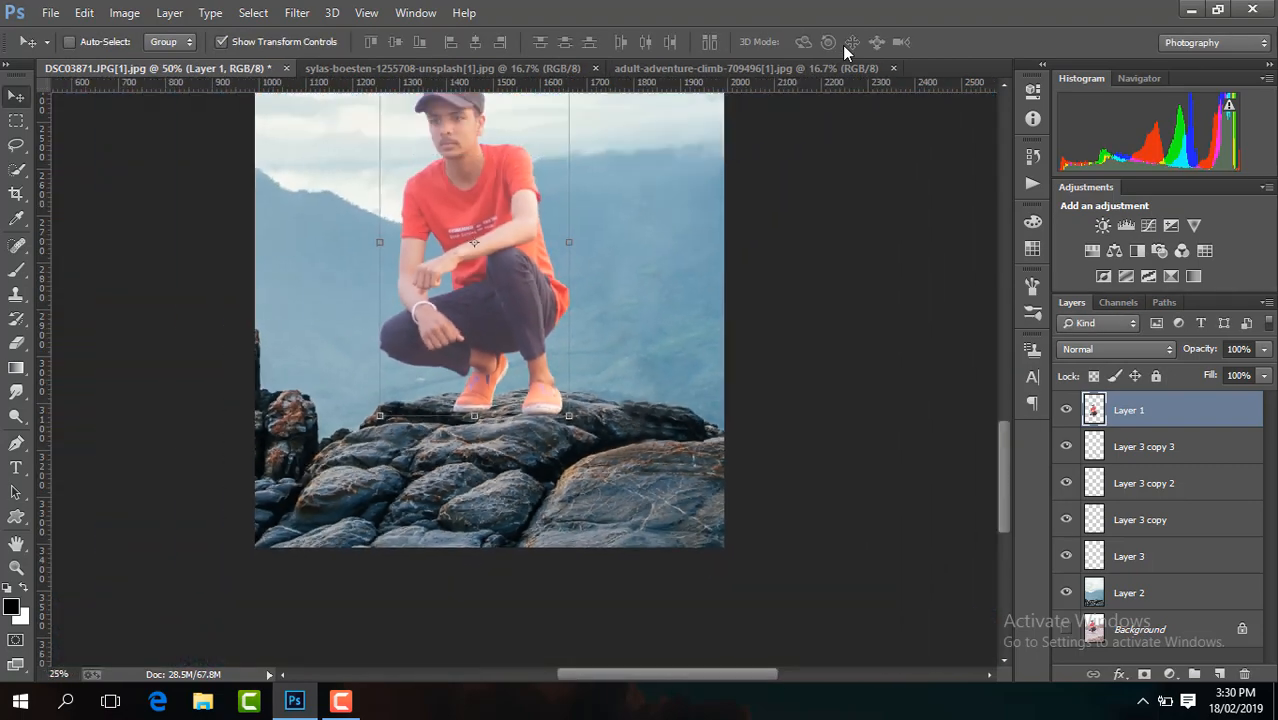
key("ctrl+minus")
left_click(301, 45)
key("ctrl+minus")
key("ctrl+minus")
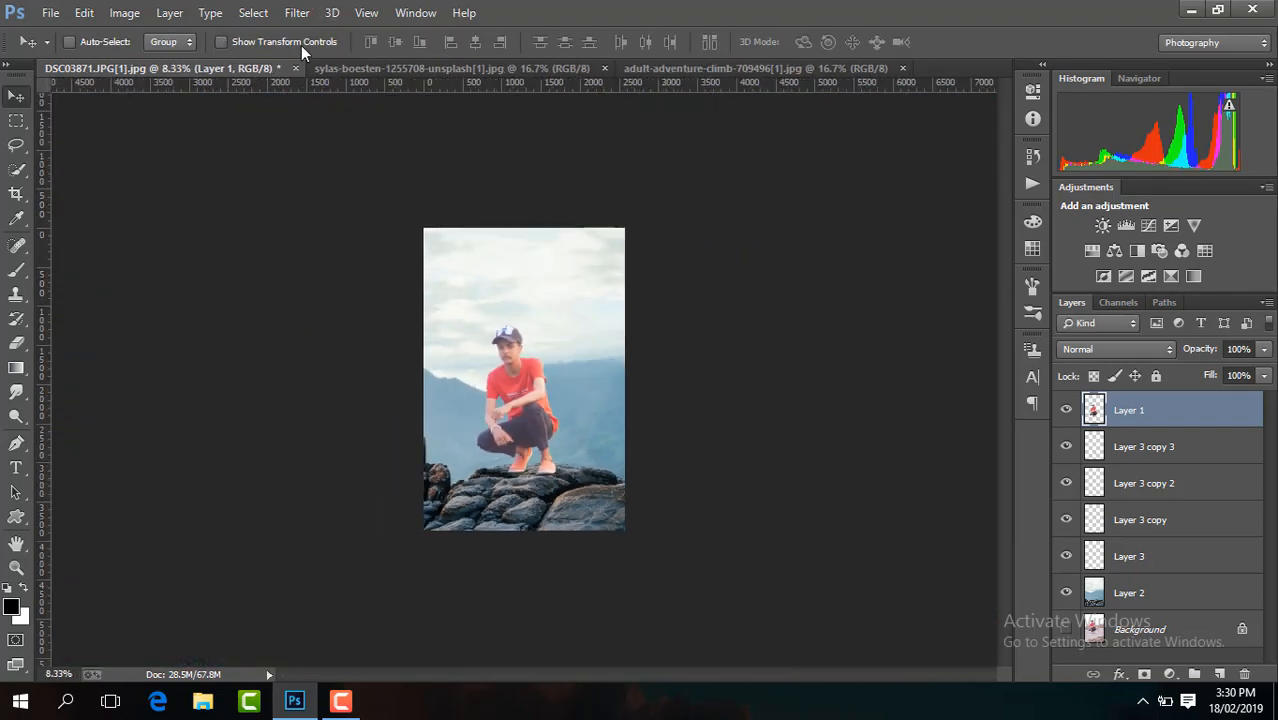
key("ctrl+plus")
left_click(124, 12)
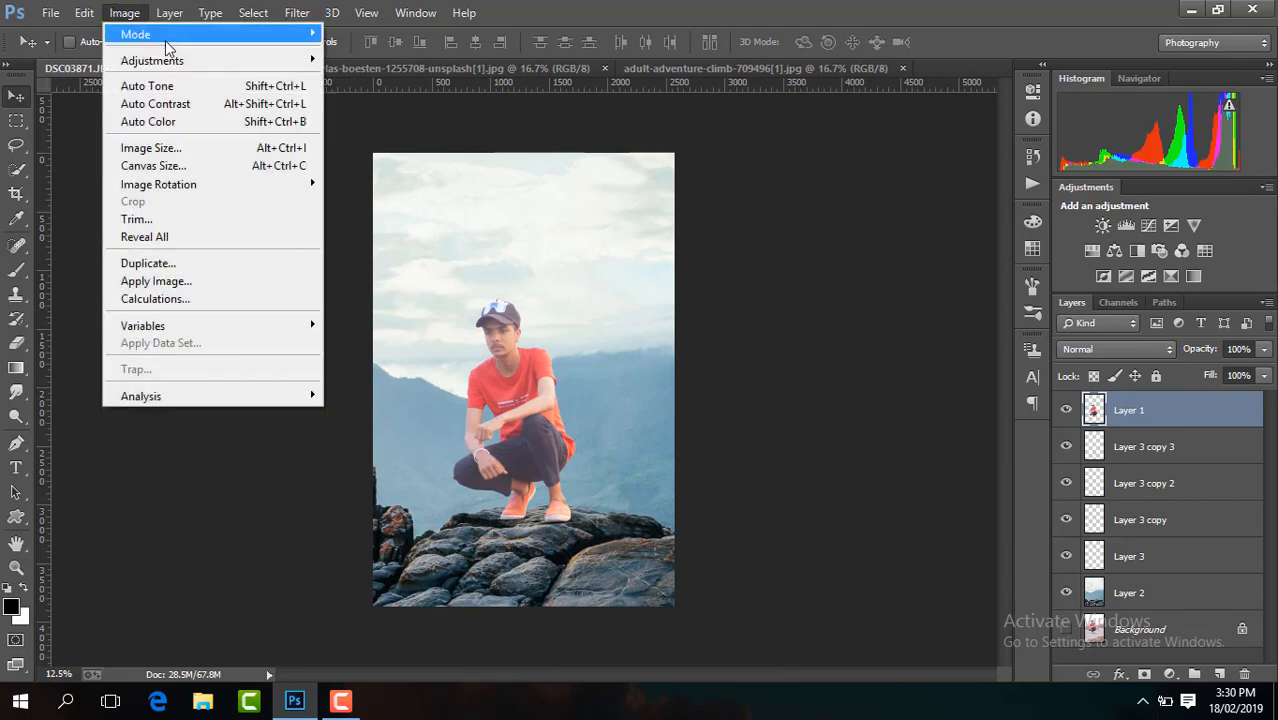
mouse_move(258, 60)
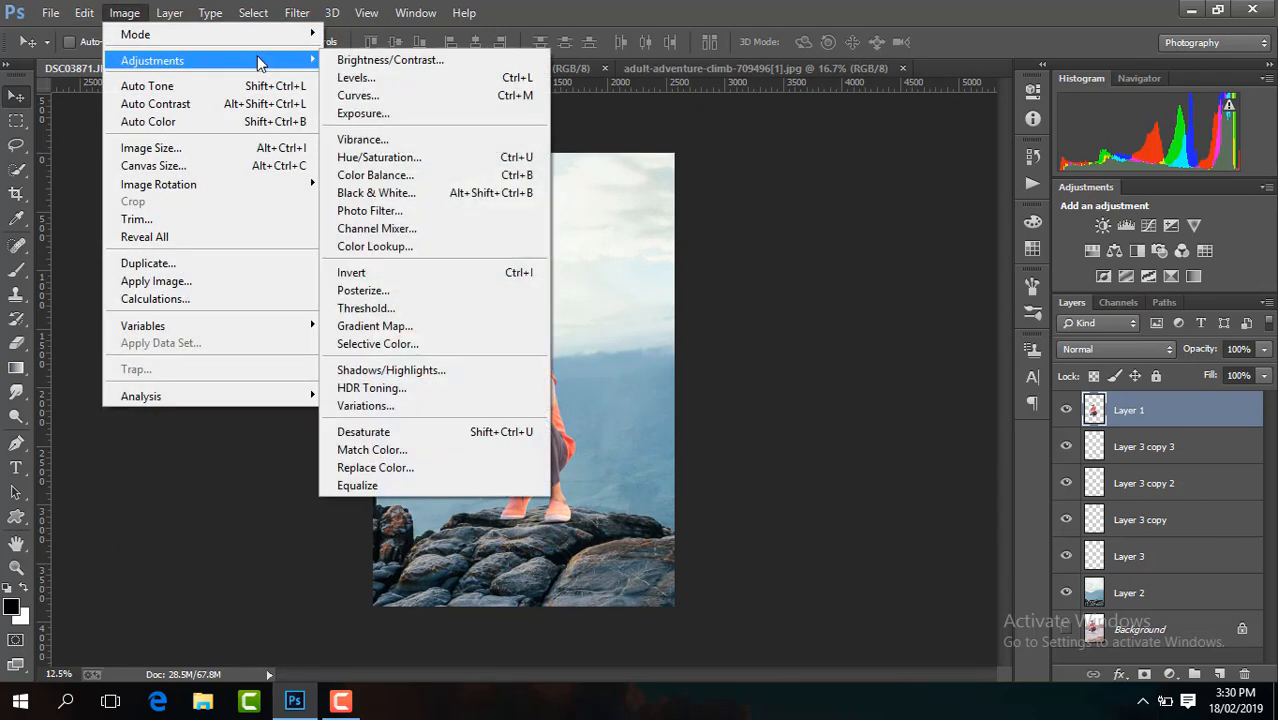
left_click(473, 372)
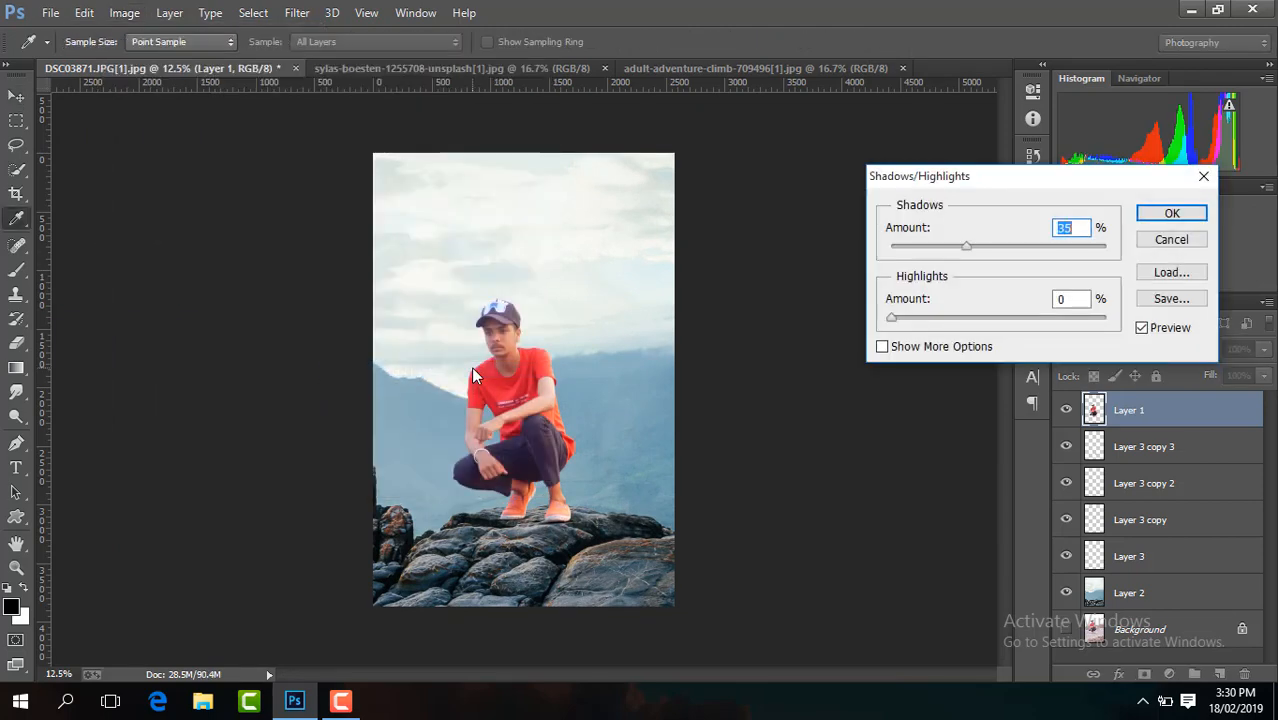
left_click(1173, 213)
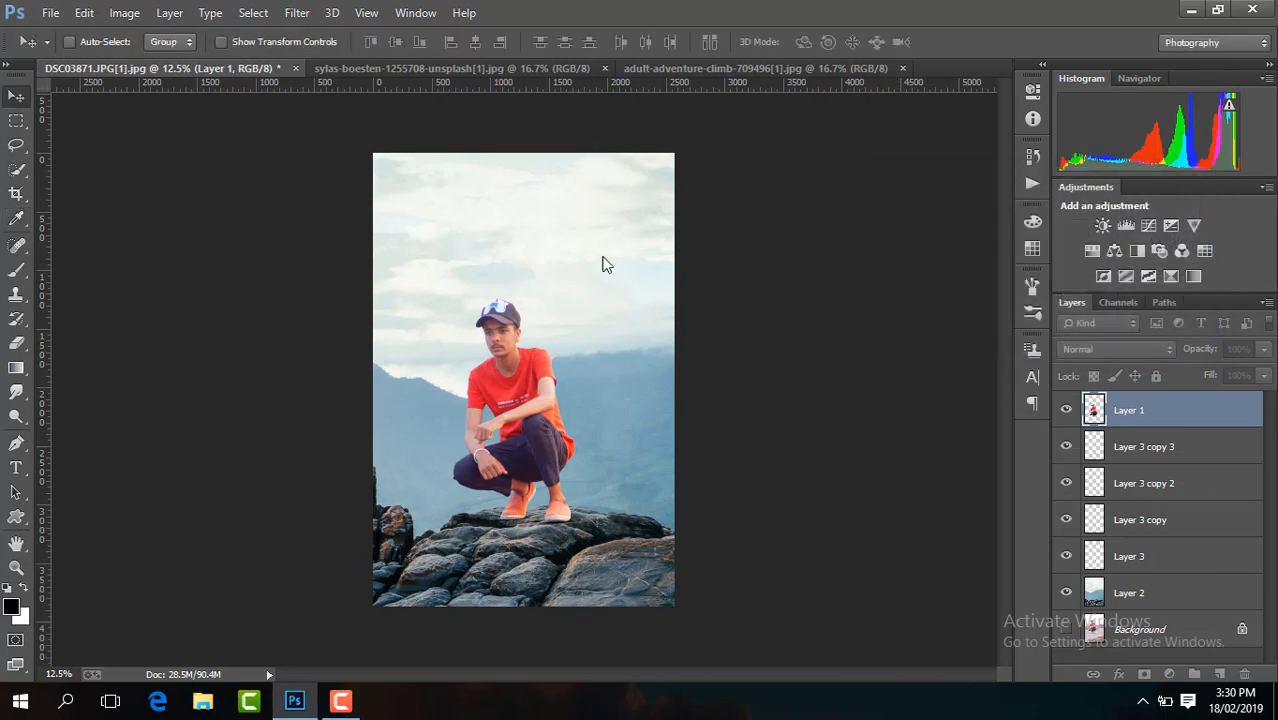
Open the Camera Raw filter on Layer 1 and set Exposure to +0.20 and Contrast to +33.
left_click(296, 12)
left_click(385, 121)
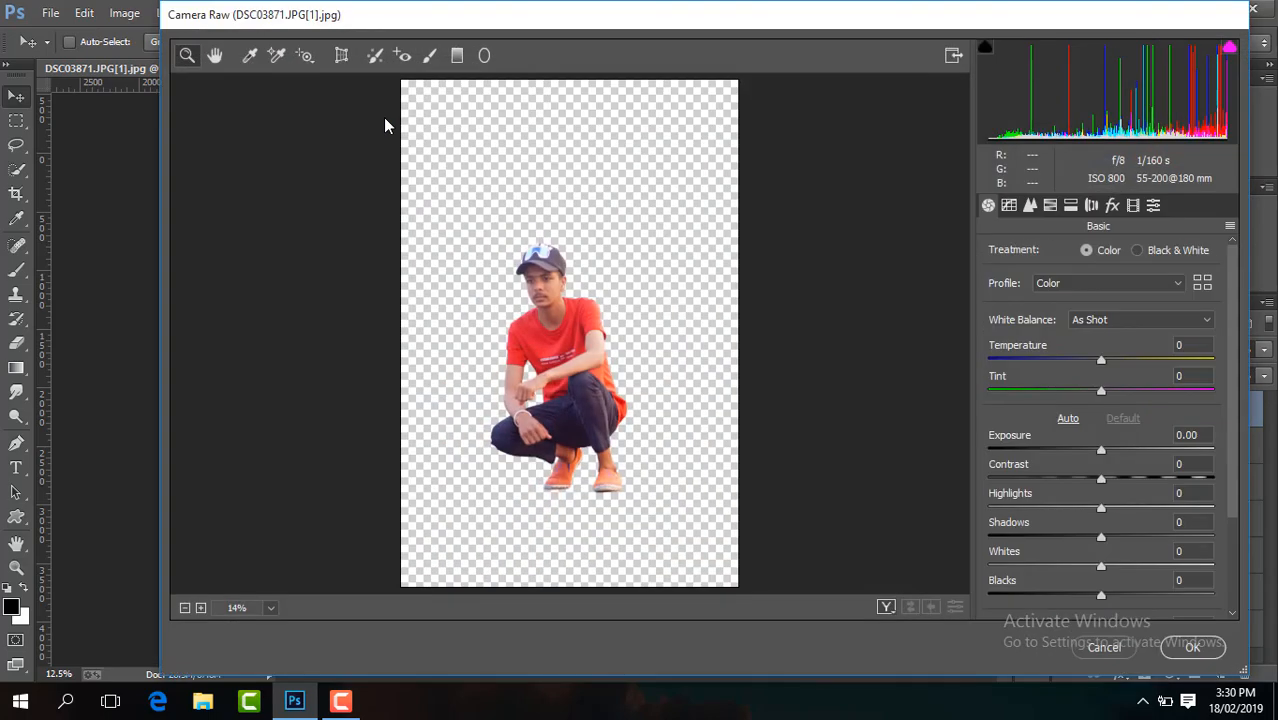
left_click_drag(1101, 450, 1140, 488)
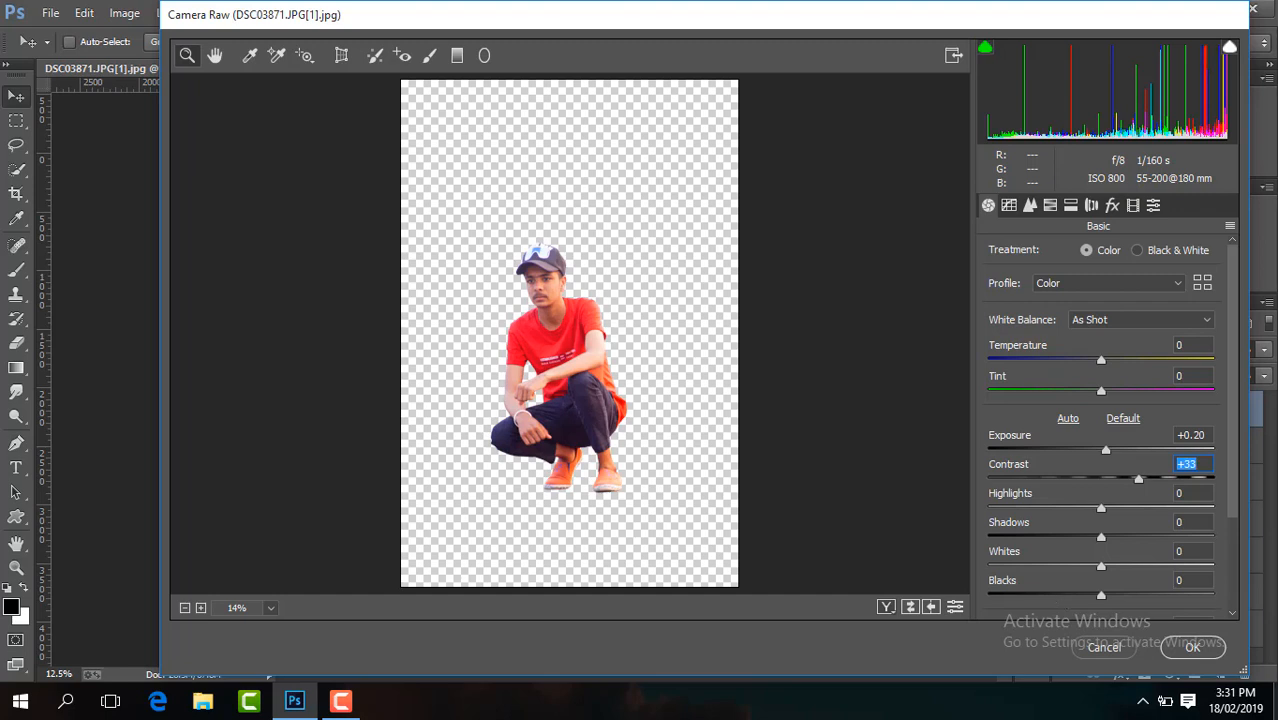
Set the man's Shadows to +41, Blacks to -33, Clarity to +19 and Vibrance to +24.
left_click(646, 356)
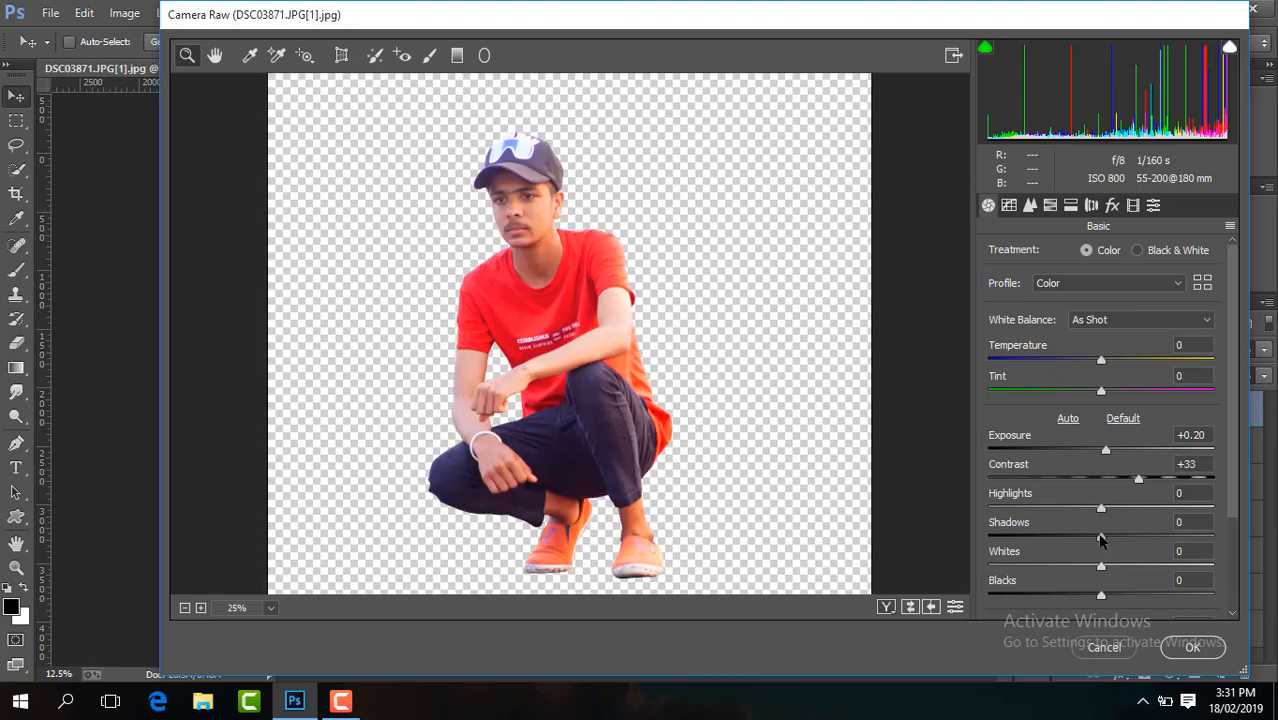
left_click_drag(1148, 540, 1147, 540)
left_click_drag(1101, 596, 1064, 597)
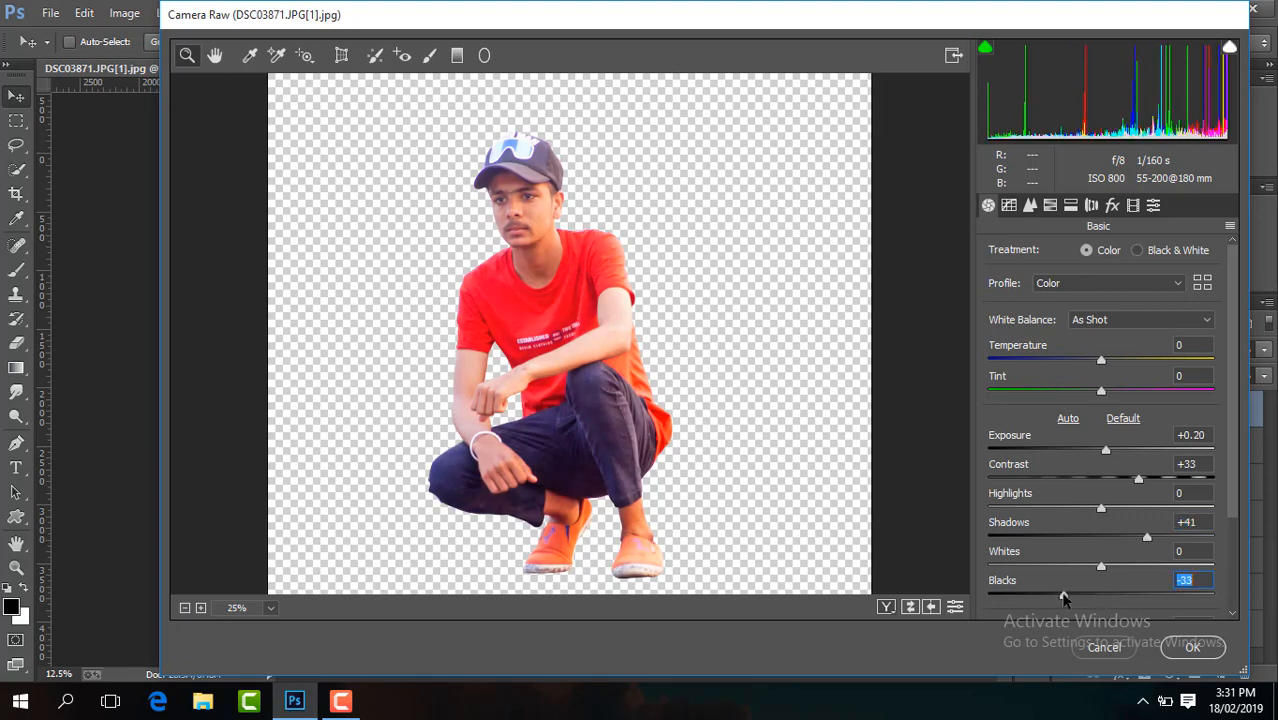
scroll(1210, 537, "down", 3)
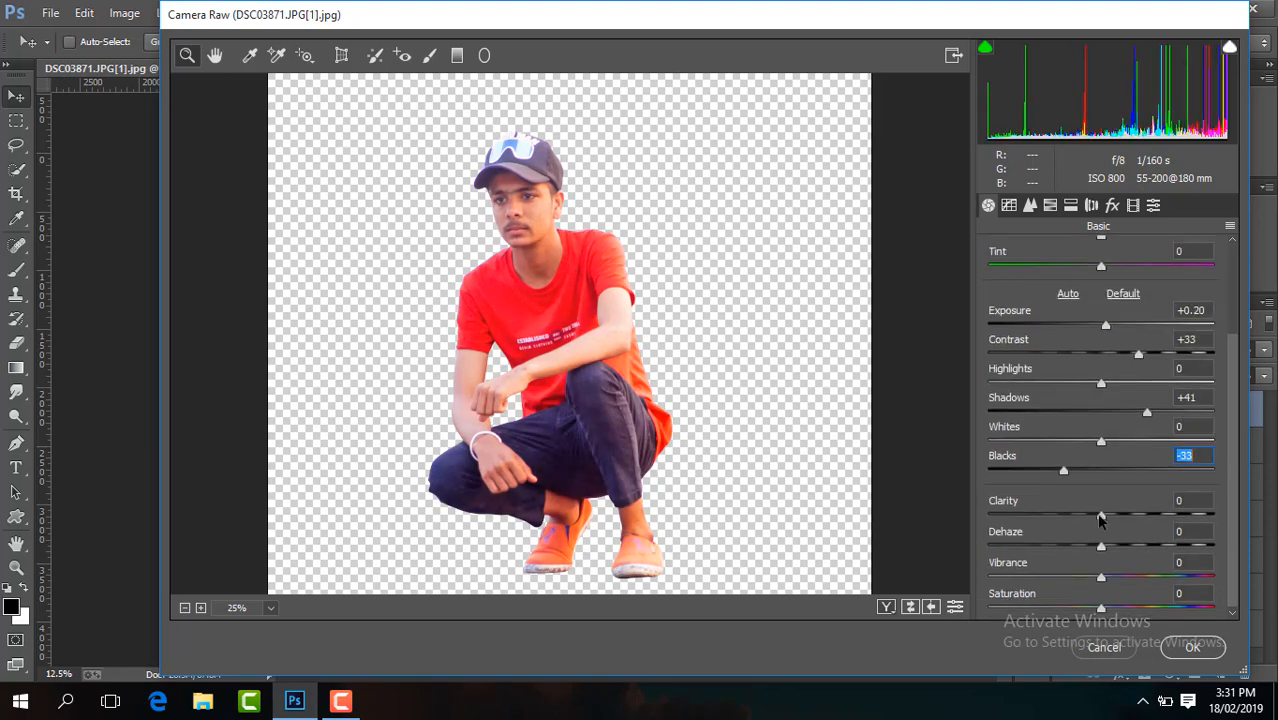
left_click_drag(1100, 517, 1122, 520)
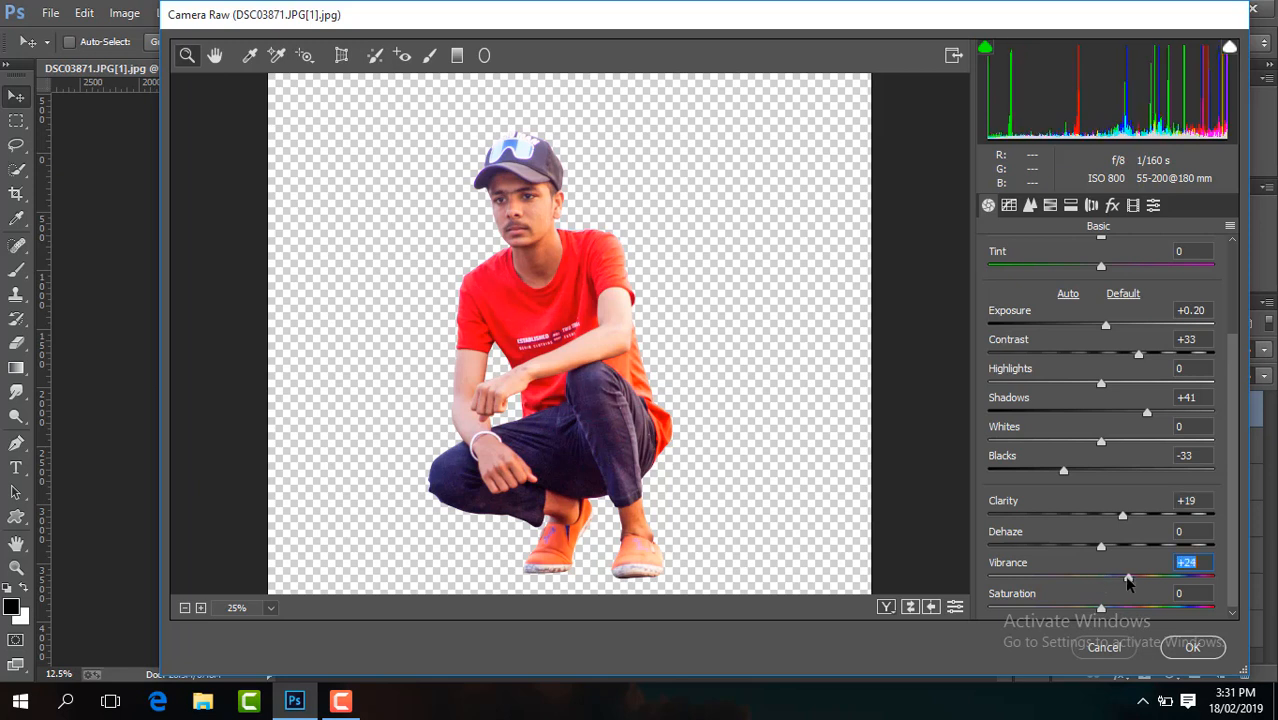
Raise the Oranges luminance to +27 in the HSL adjustments.
left_click(1050, 205)
left_click(1118, 250)
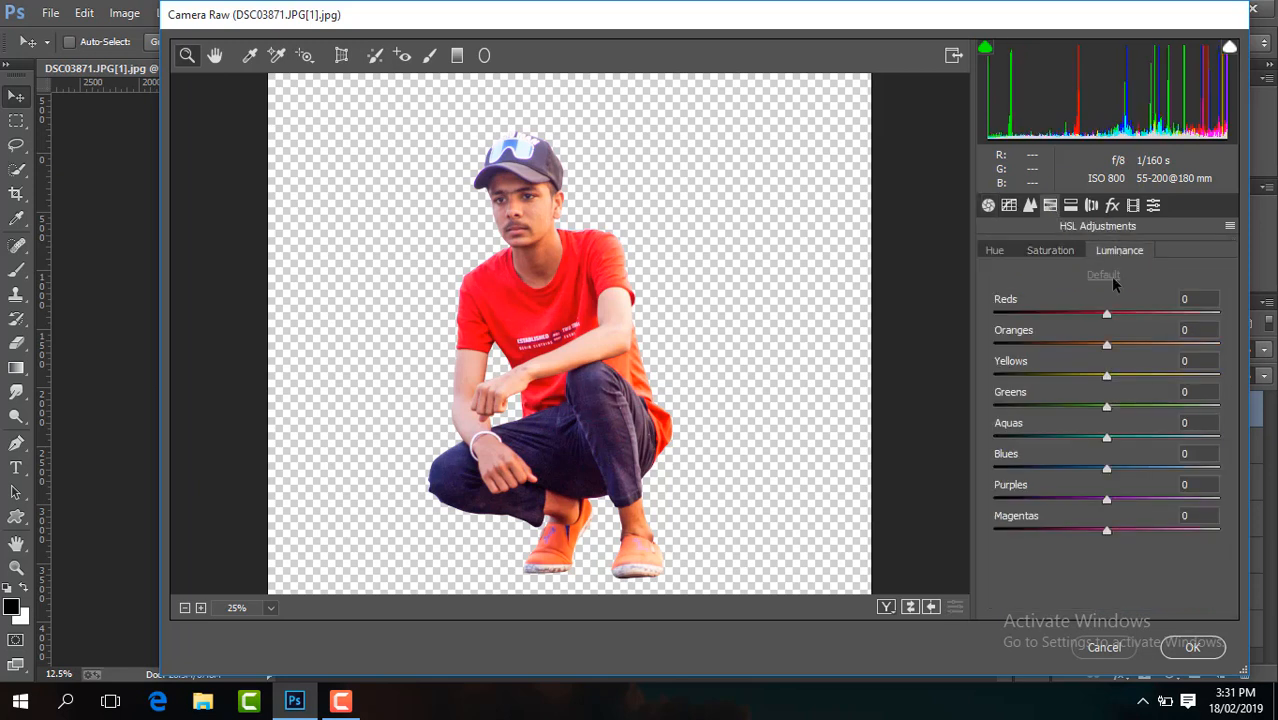
left_click_drag(1107, 345, 903, 393)
Set the HSL saturation to -14 for Oranges, -100 for Yellows and Greens, and +39 for Blues.
left_click(1050, 250)
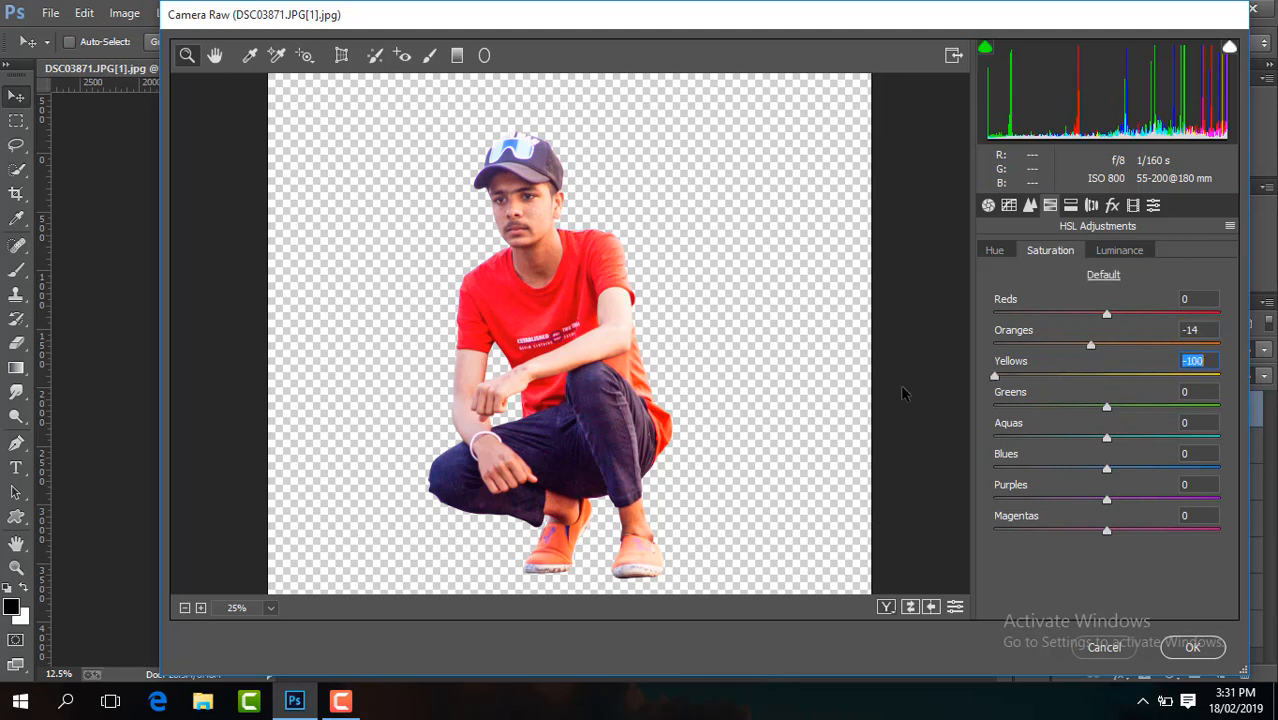
left_click_drag(1107, 407, 905, 415)
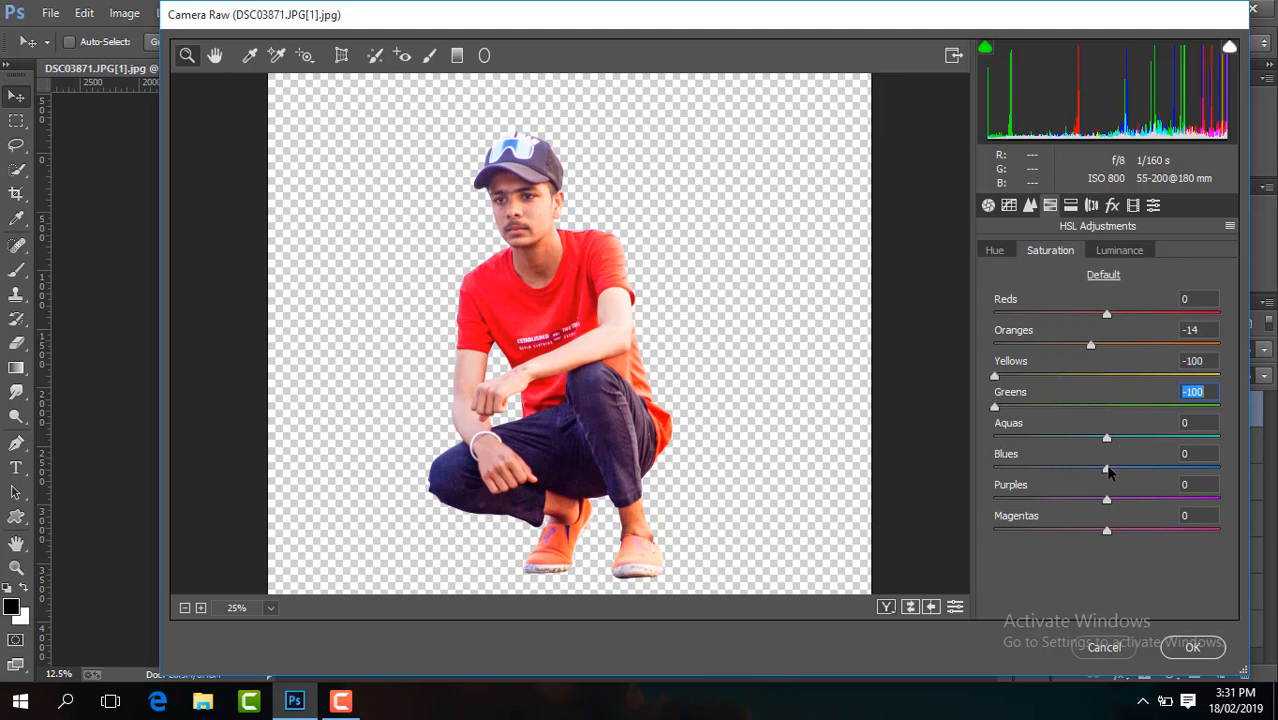
left_click_drag(1107, 468, 1150, 469)
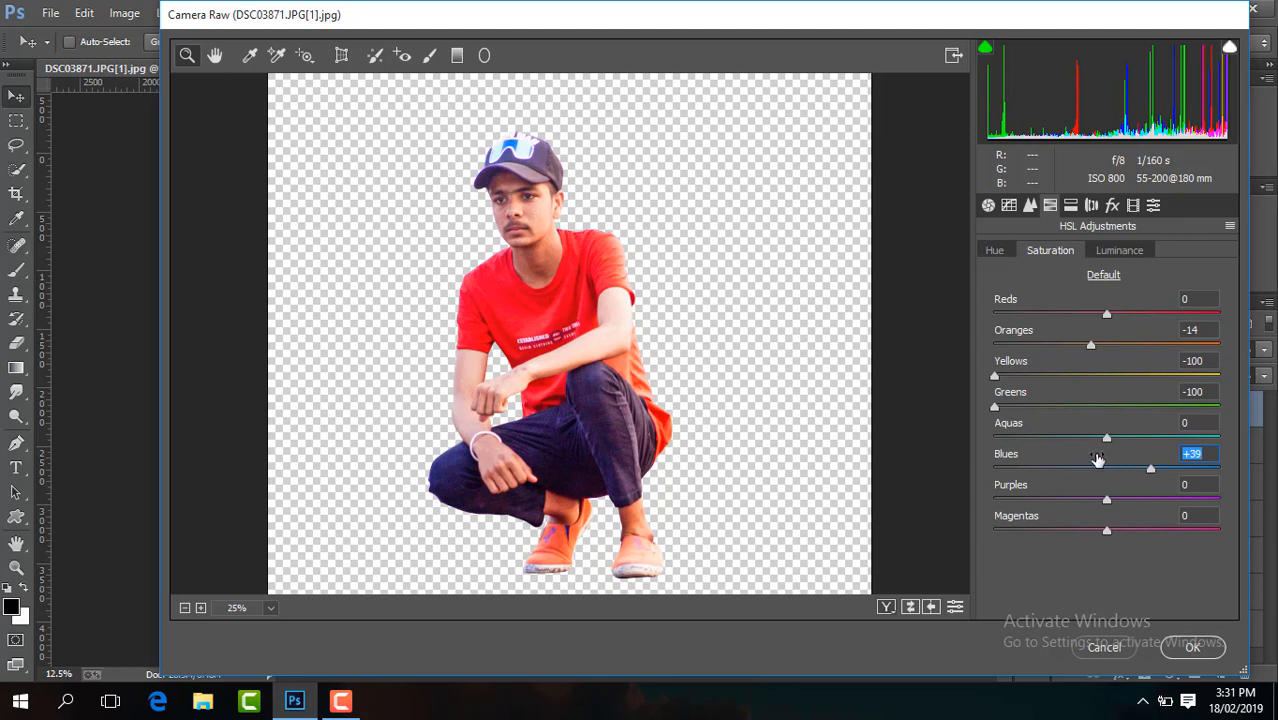
Shift the Blues hue toward aqua and set the Magentas saturation to -28.
left_click(994, 250)
left_click_drag(1106, 470, 1050, 472)
left_click(1042, 252)
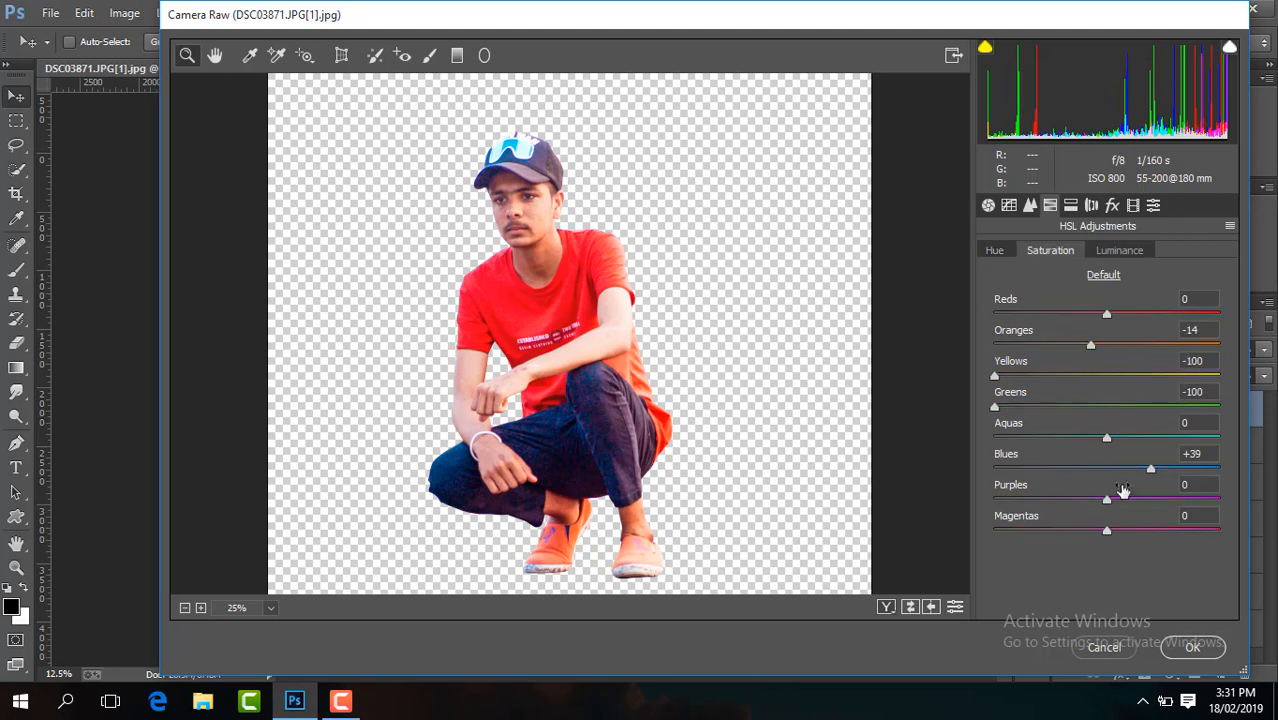
left_click_drag(1106, 530, 1075, 530)
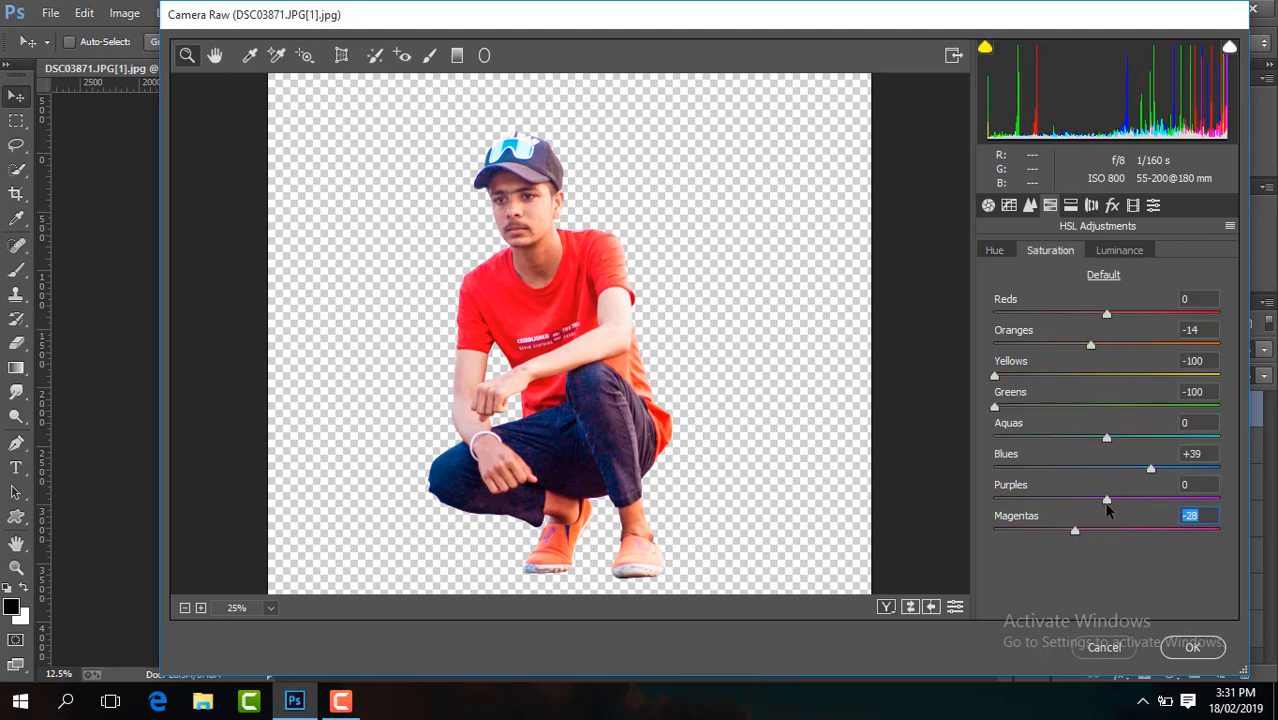
left_click(1112, 252)
left_click_drag(1106, 344, 1117, 342)
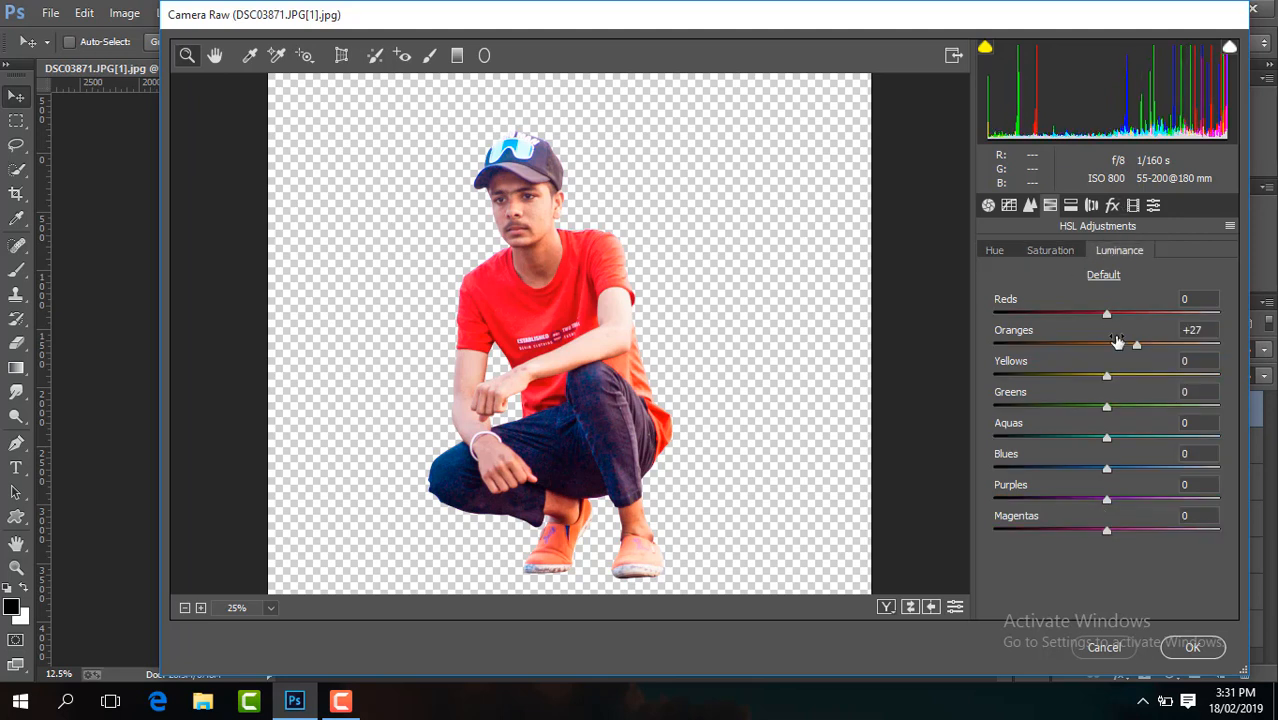
Set the sharpening amount to 65 and the luminance noise reduction to 35.
left_click(1030, 206)
left_click_drag(989, 284, 1088, 290)
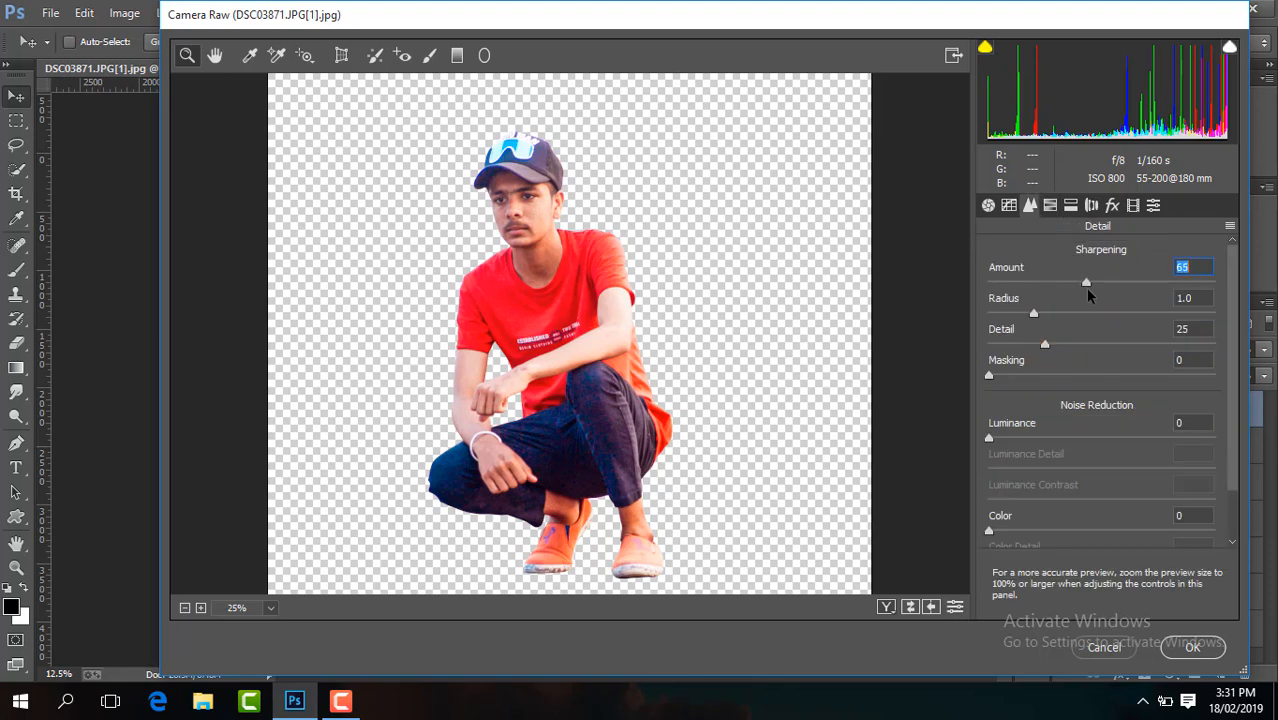
left_click_drag(989, 441, 1064, 439)
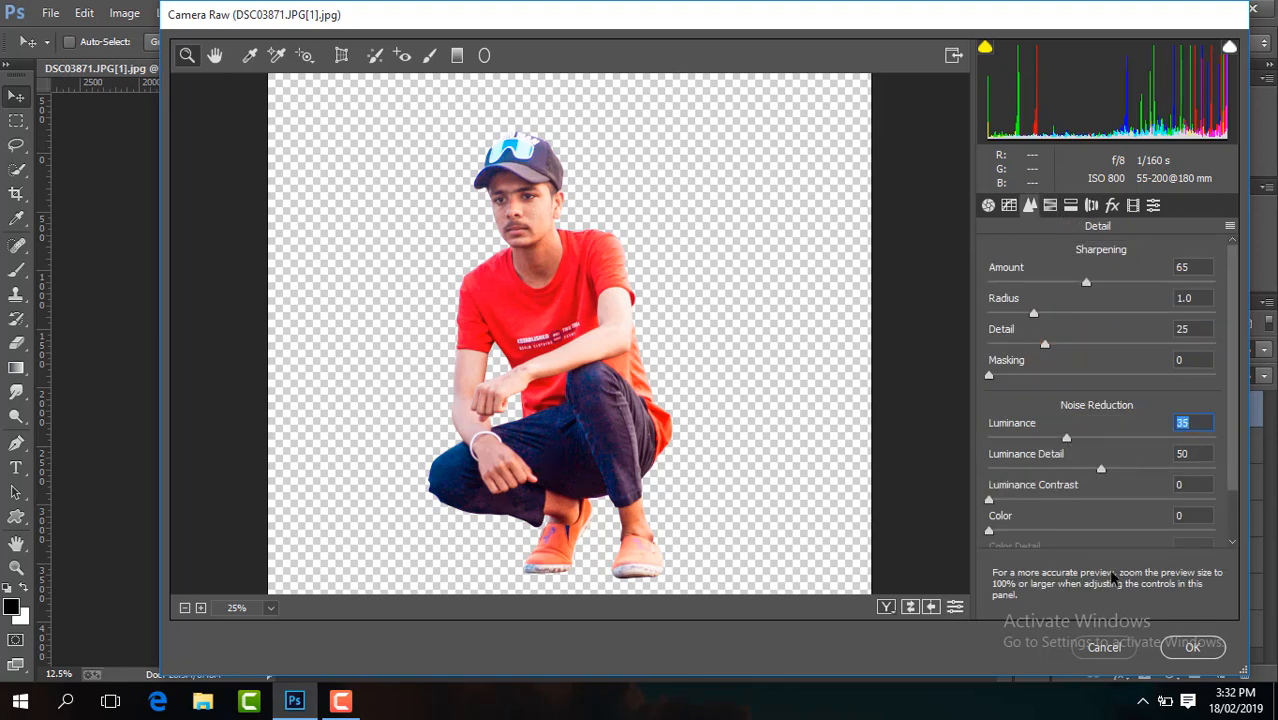
Apply the Camera Raw grade to the man's layer and open the Camera Raw Filter on the background scenery in Layer 2.
left_click(1193, 647)
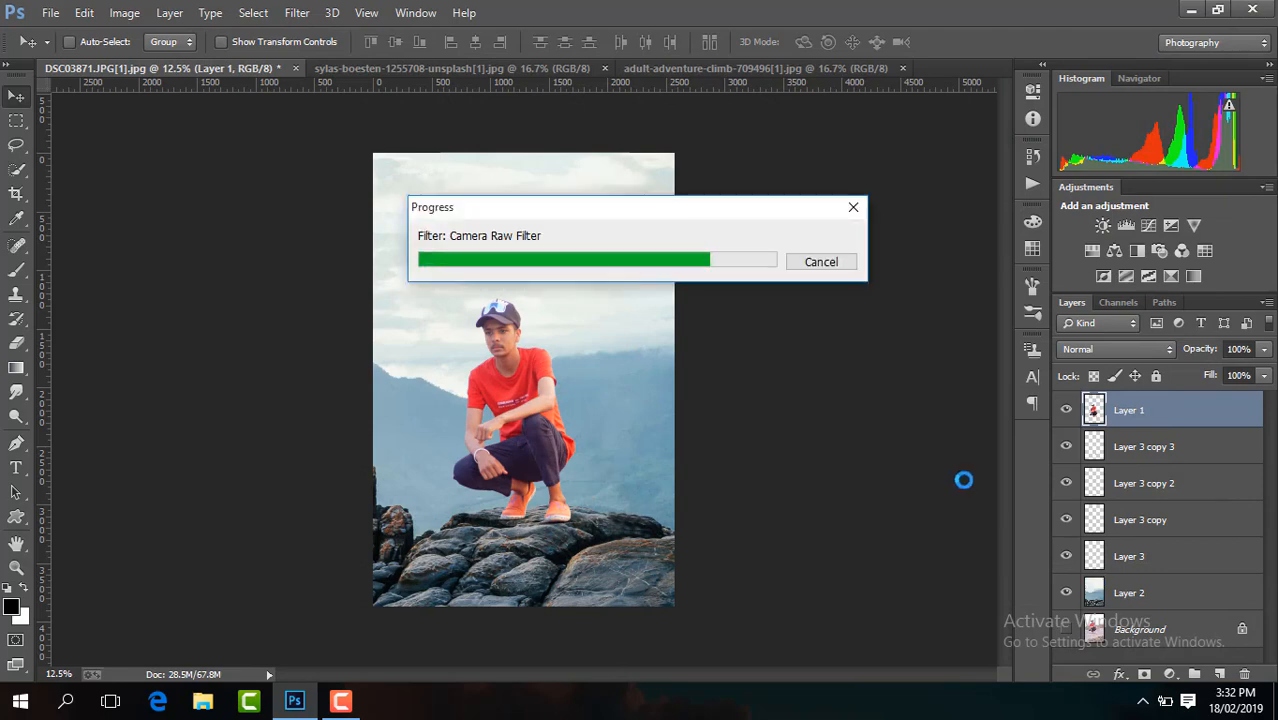
left_click(1158, 592)
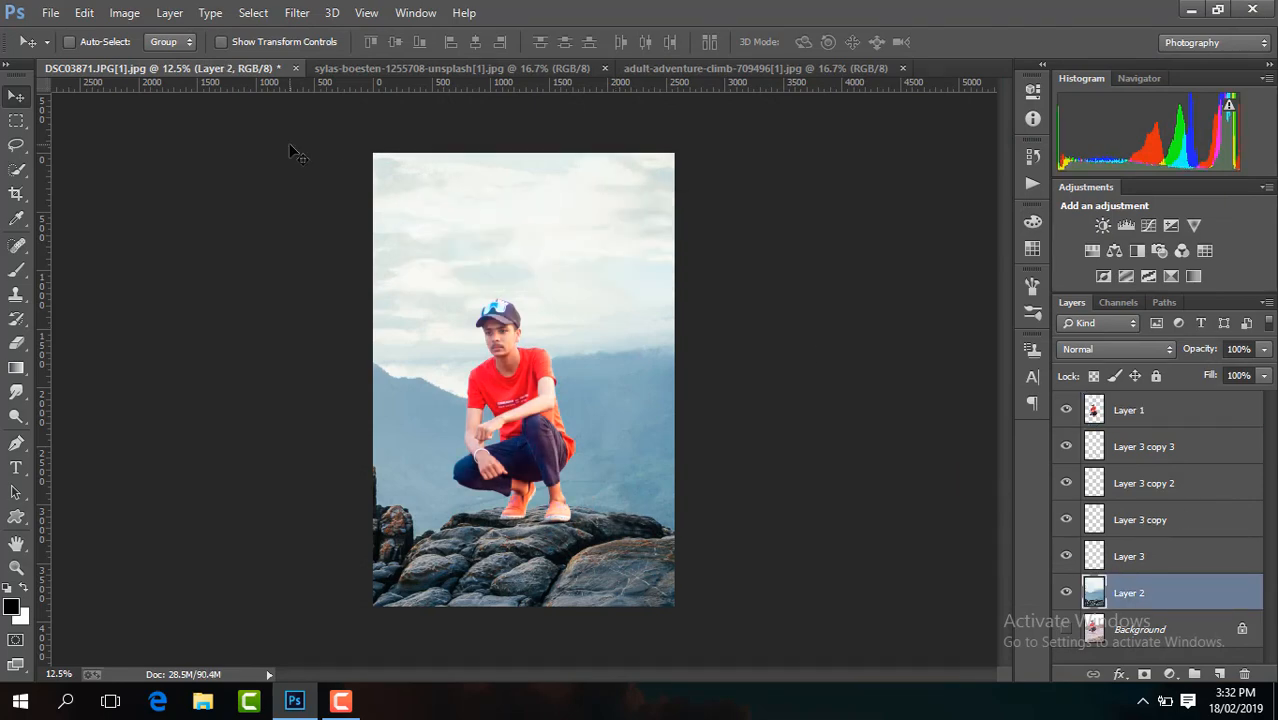
left_click(304, 15)
key("Escape")
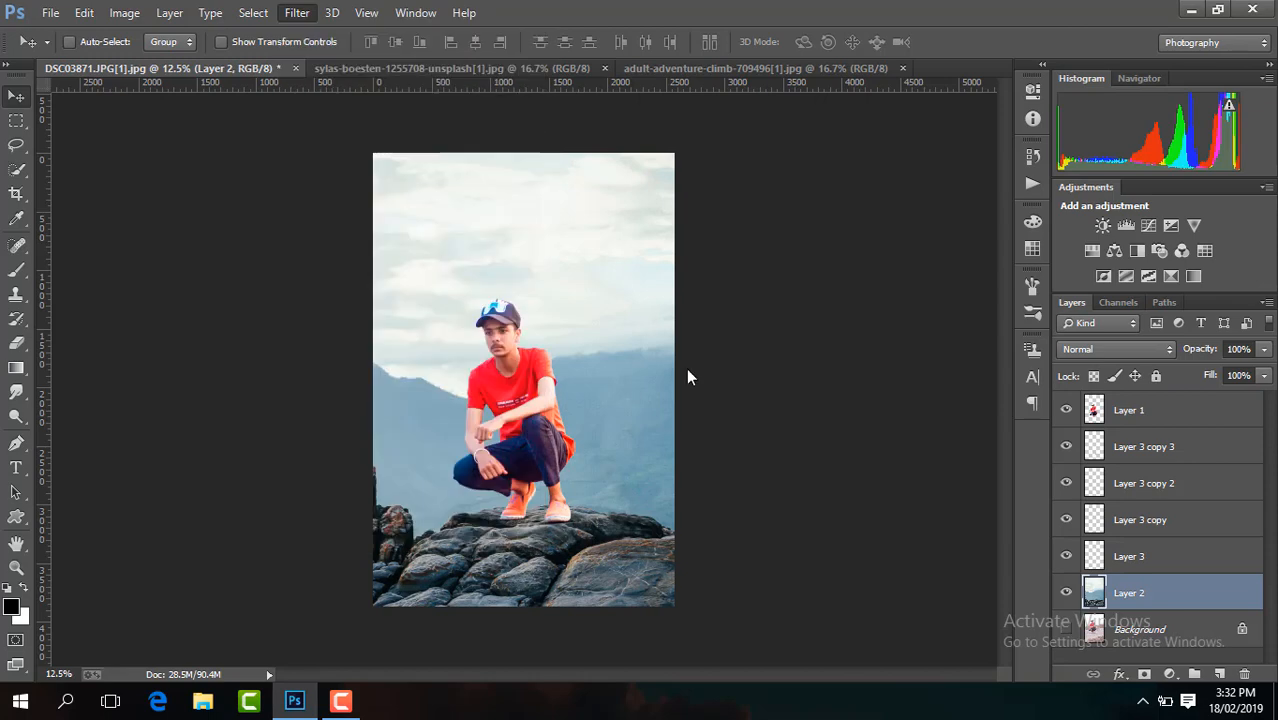
key("ctrl+shift+a")
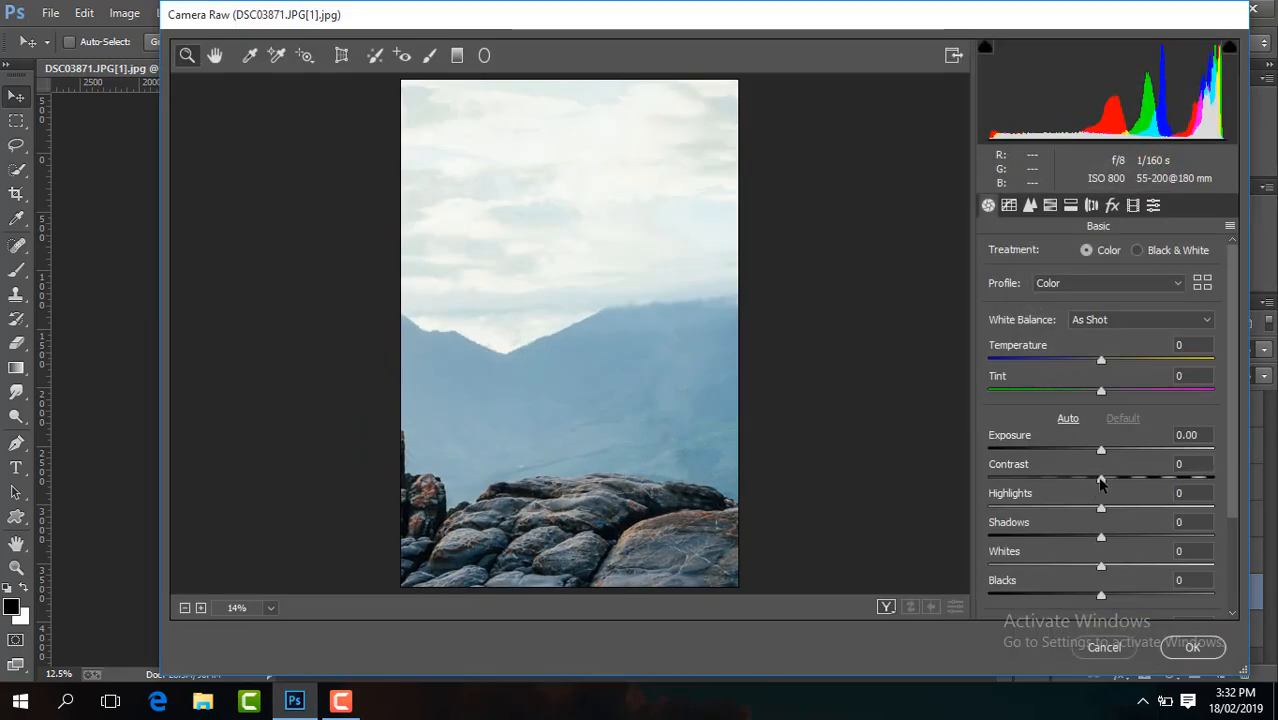
Set the scenery's Contrast to +44, Shadows to +20, Blacks to -29 and Clarity to +22, and raise its Vibrance.
left_click_drag(1101, 478, 1150, 480)
left_click_drag(1101, 537, 1123, 537)
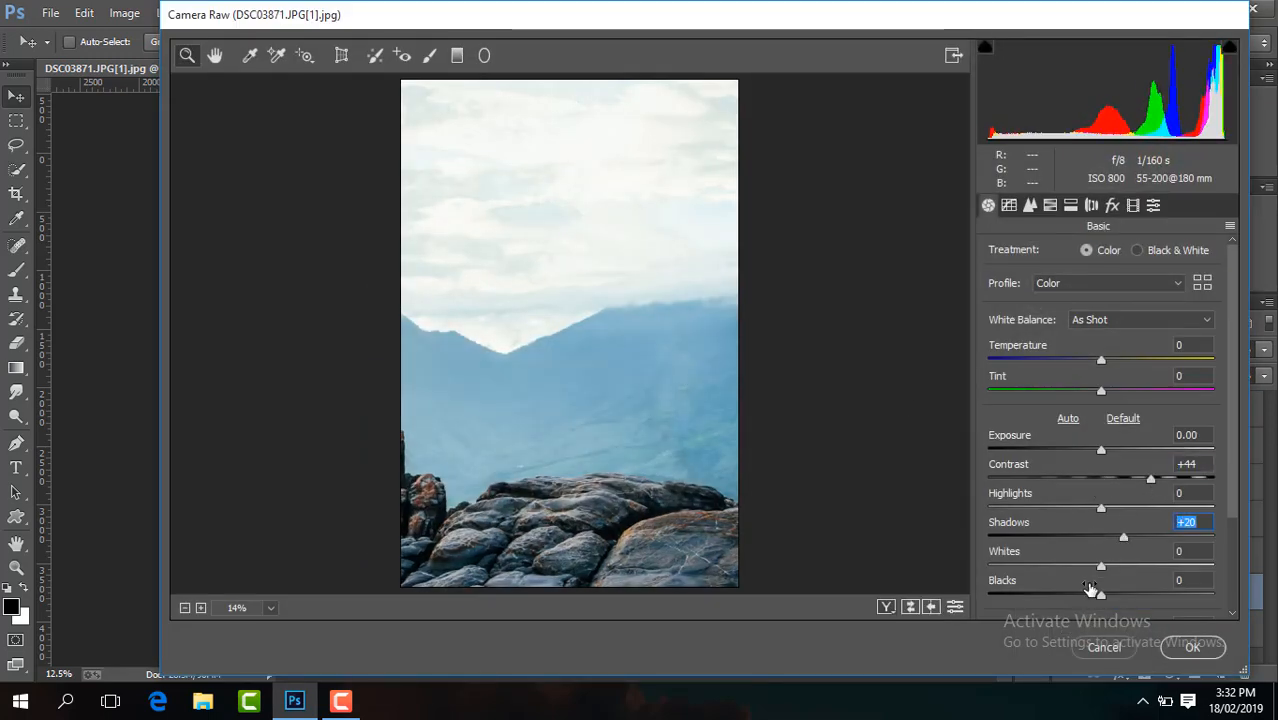
left_click_drag(1101, 597, 1068, 597)
scroll(1100, 520, "down", 3)
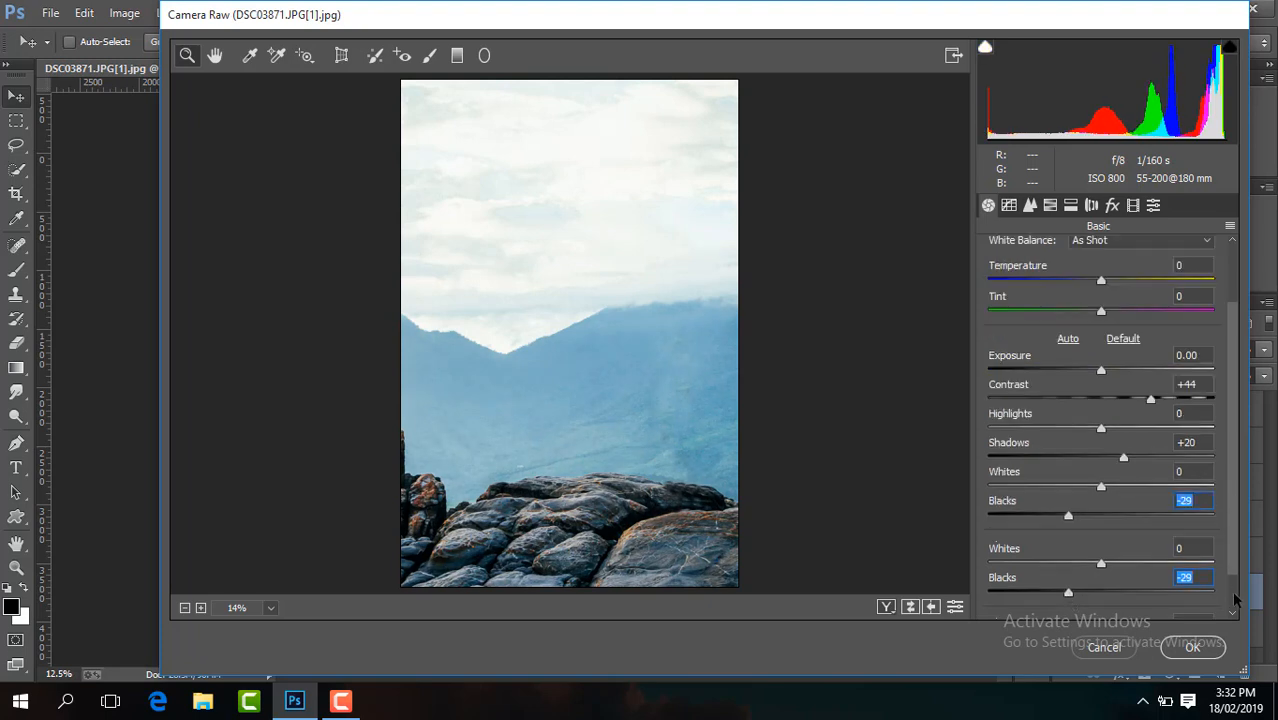
left_click_drag(1098, 513, 1125, 513)
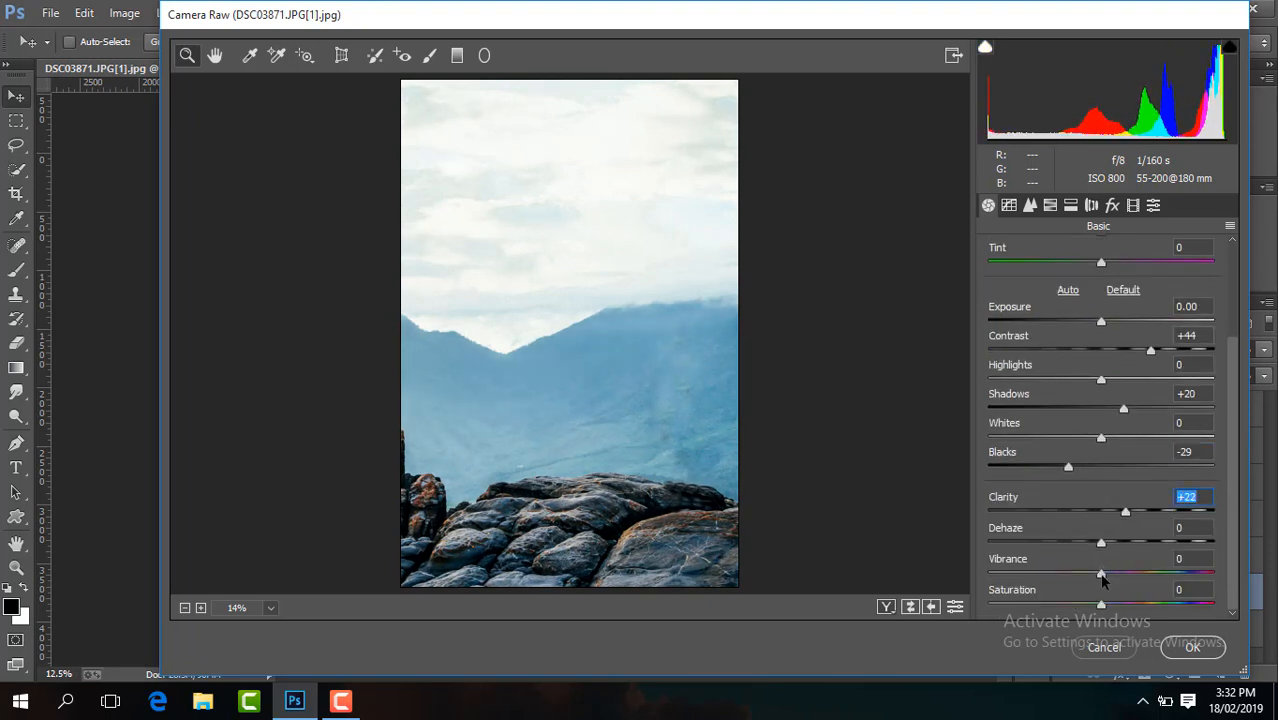
left_click_drag(1101, 575, 1135, 575)
Shift the scenery's Blues toward teal in the HSL adjustments.
left_click(1050, 205)
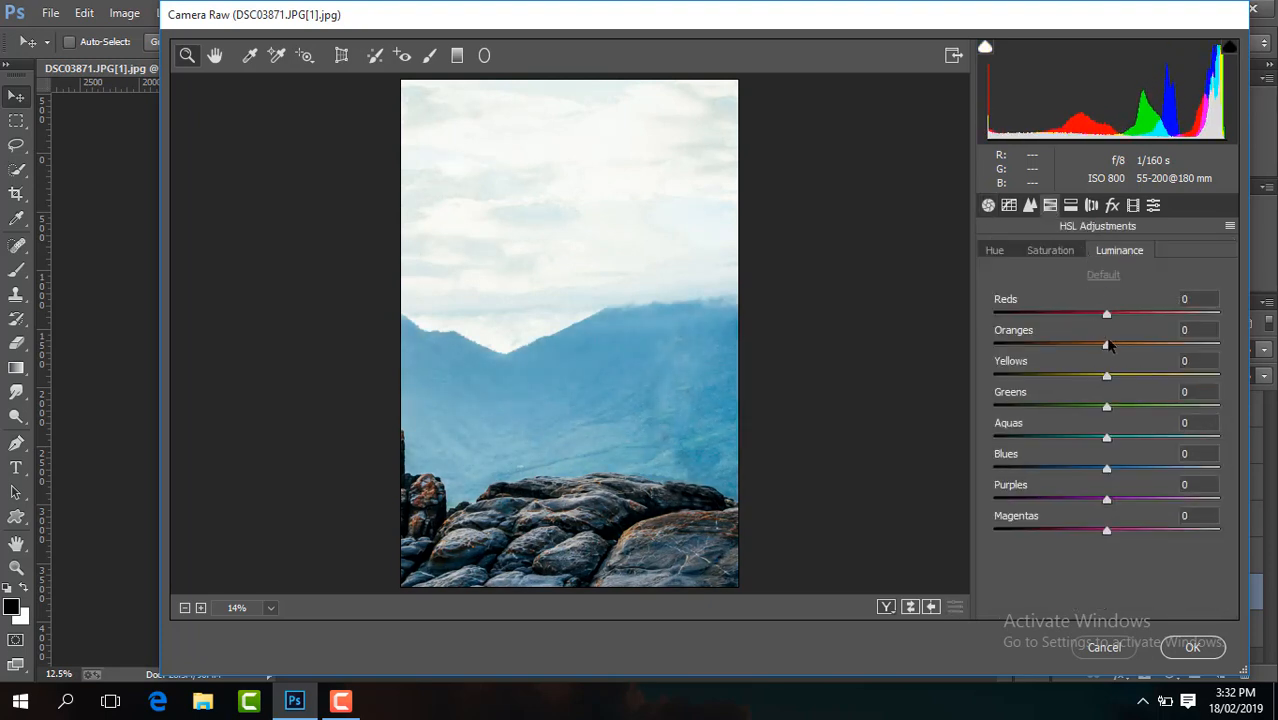
left_click(1062, 252)
mouse_move(1106, 467)
left_mouse_down()
mouse_move(1136, 468)
mouse_move(1082, 468)
left_mouse_up()
left_click(992, 252)
Increase the scenery's sharpening amount and luminance noise reduction, and apply the Camera Raw Filter to Layer 2.
left_click(1029, 205)
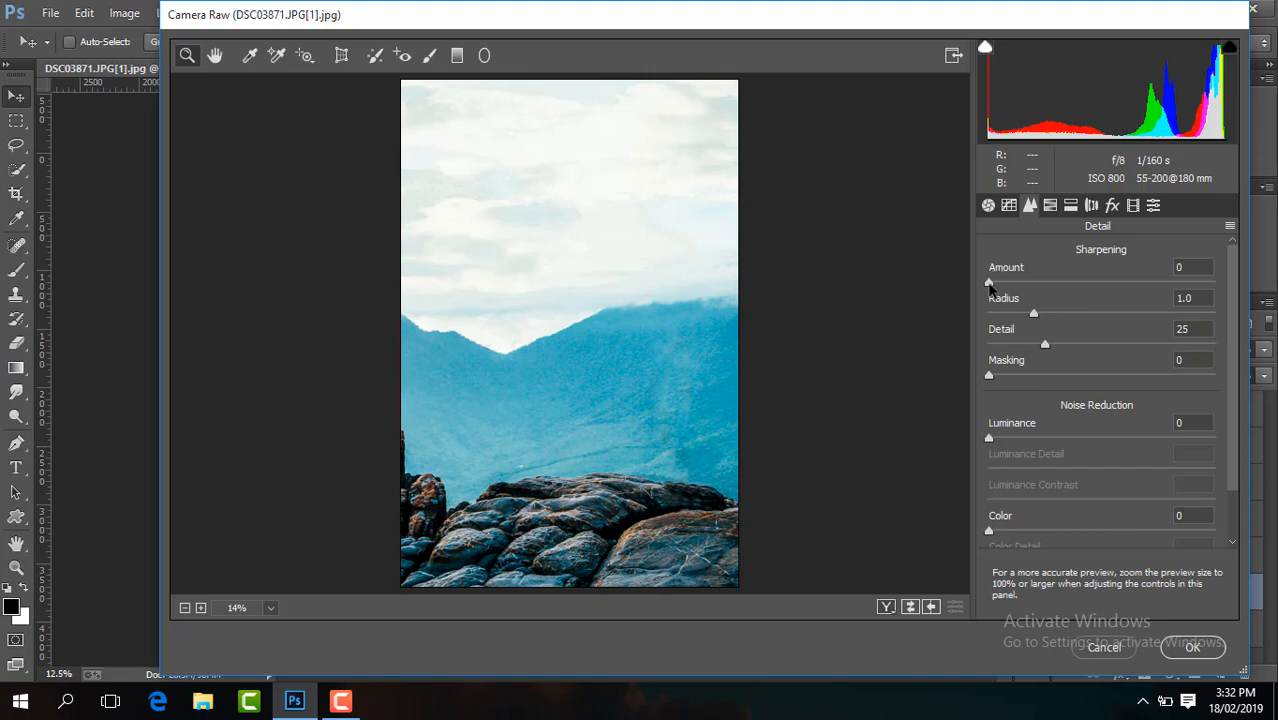
left_click_drag(989, 282, 1067, 283)
left_click(1057, 438)
left_click(1188, 647)
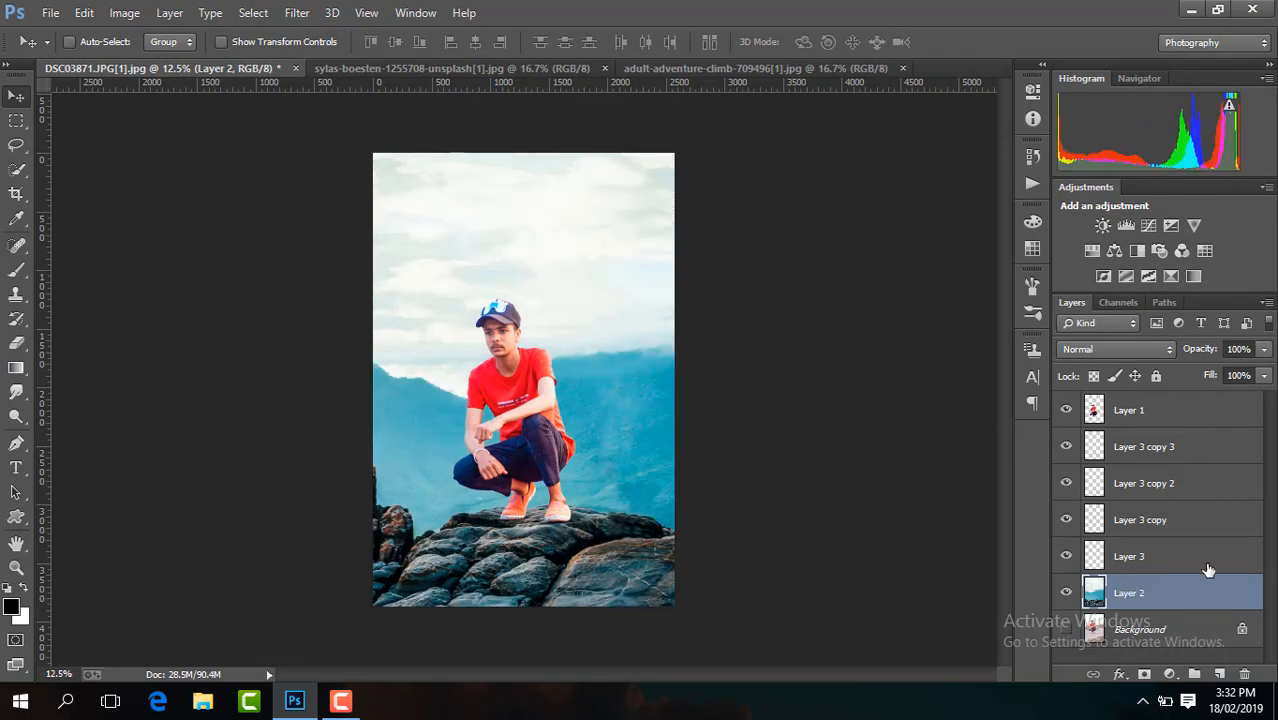
Examine up close how the shoes meet the rocks and how the man blends with the graded background.
key("ctrl+plus")
scroll(998, 444, "down", 3)
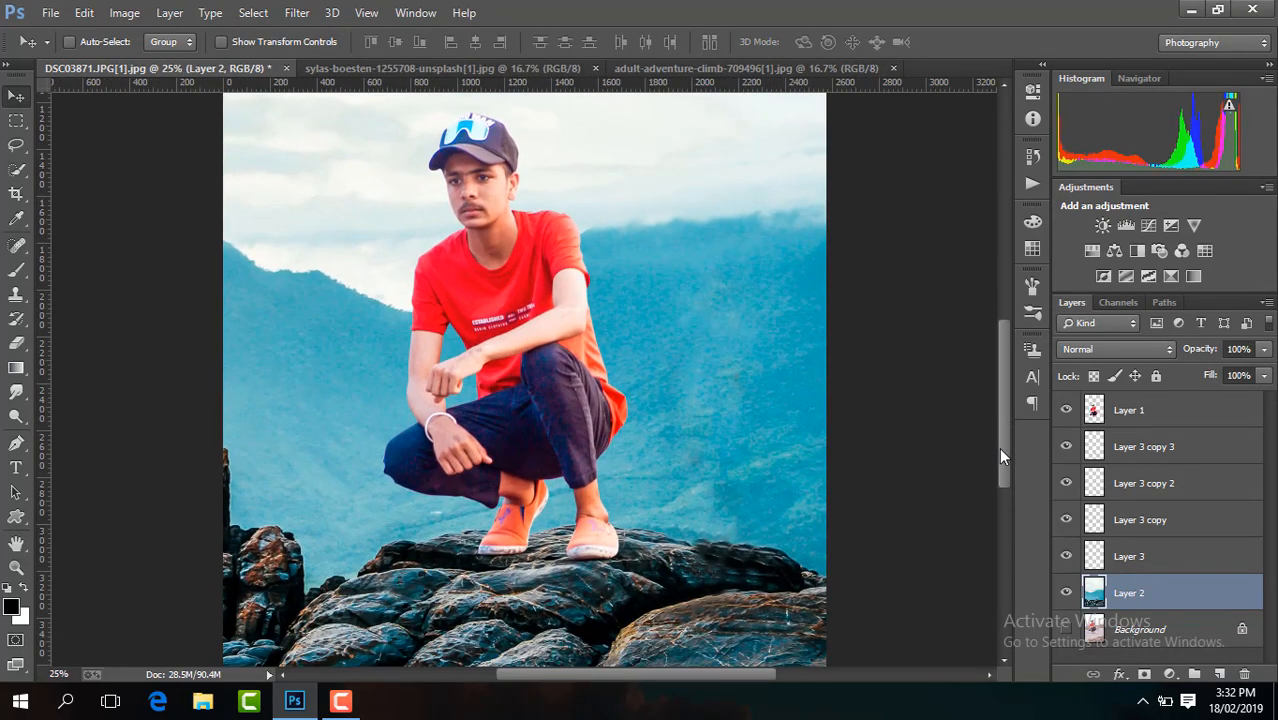
key("ctrl+plus")
key("ctrl+plus")
scroll(1000, 419, "down", 5)
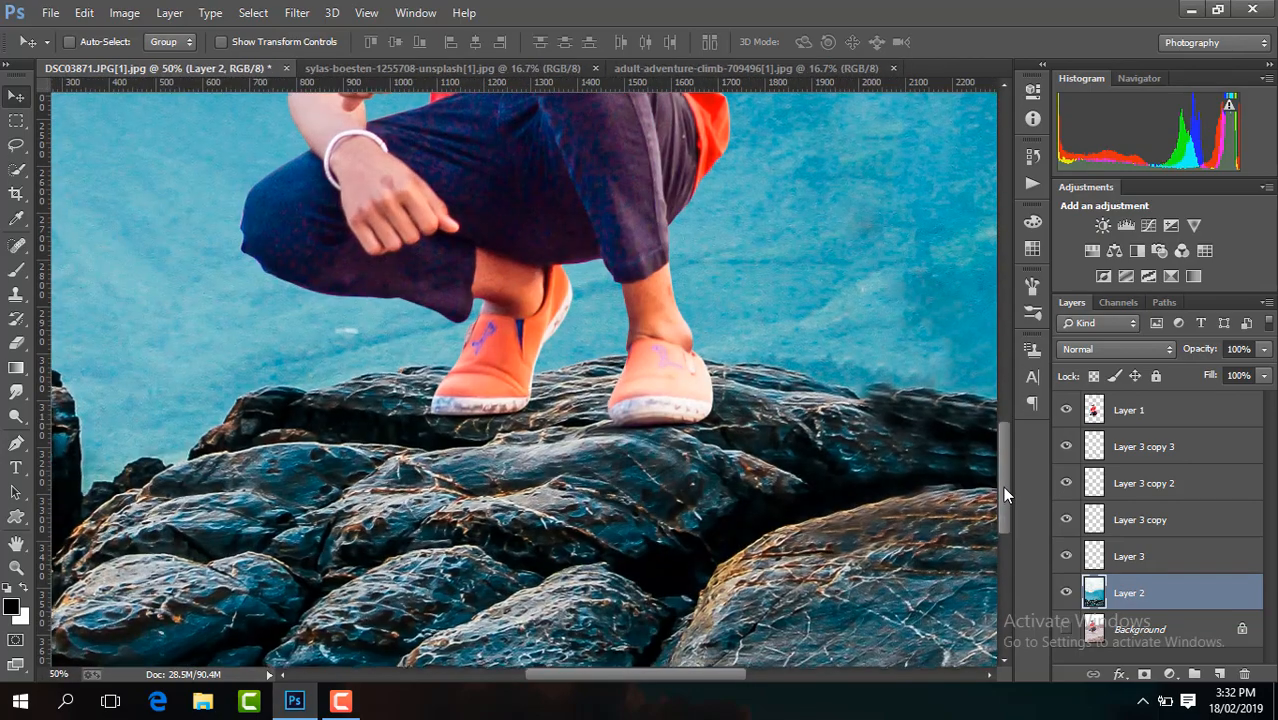
key("ctrl+plus")
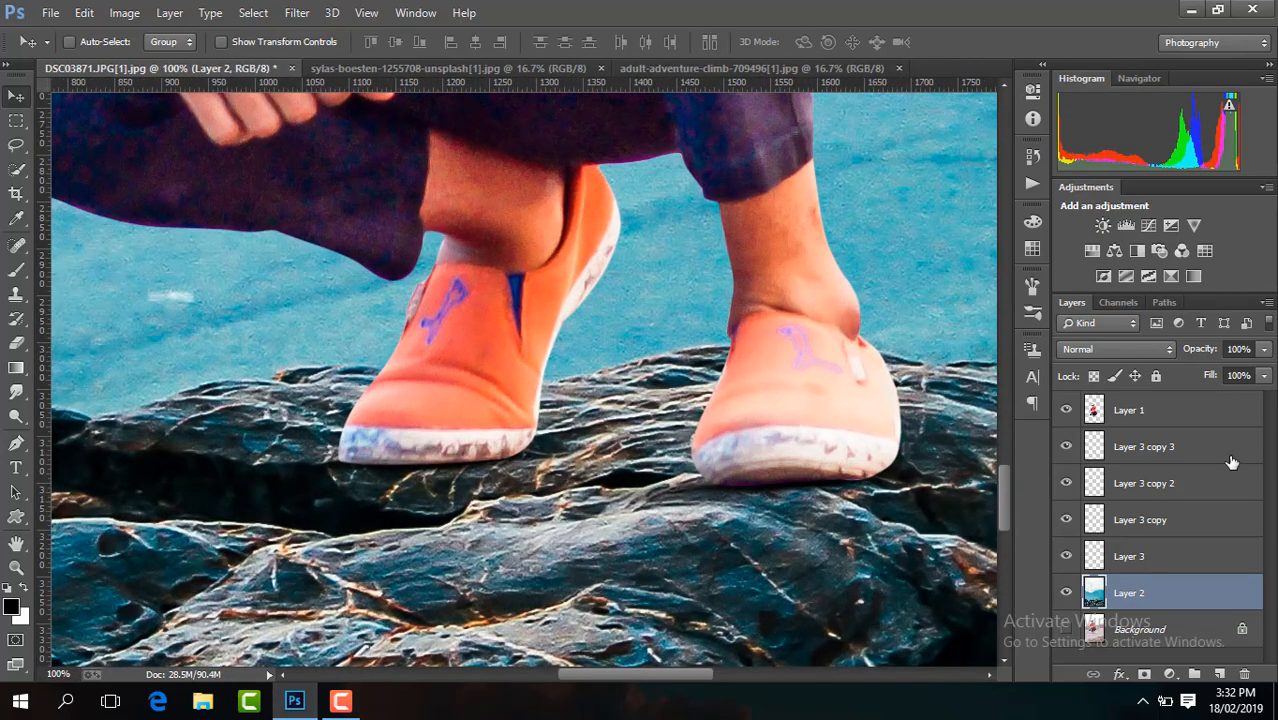
key("ctrl+minus")
key("ctrl+minus")
key("ctrl+minus")
key("ctrl+minus")
key("ctrl+minus")
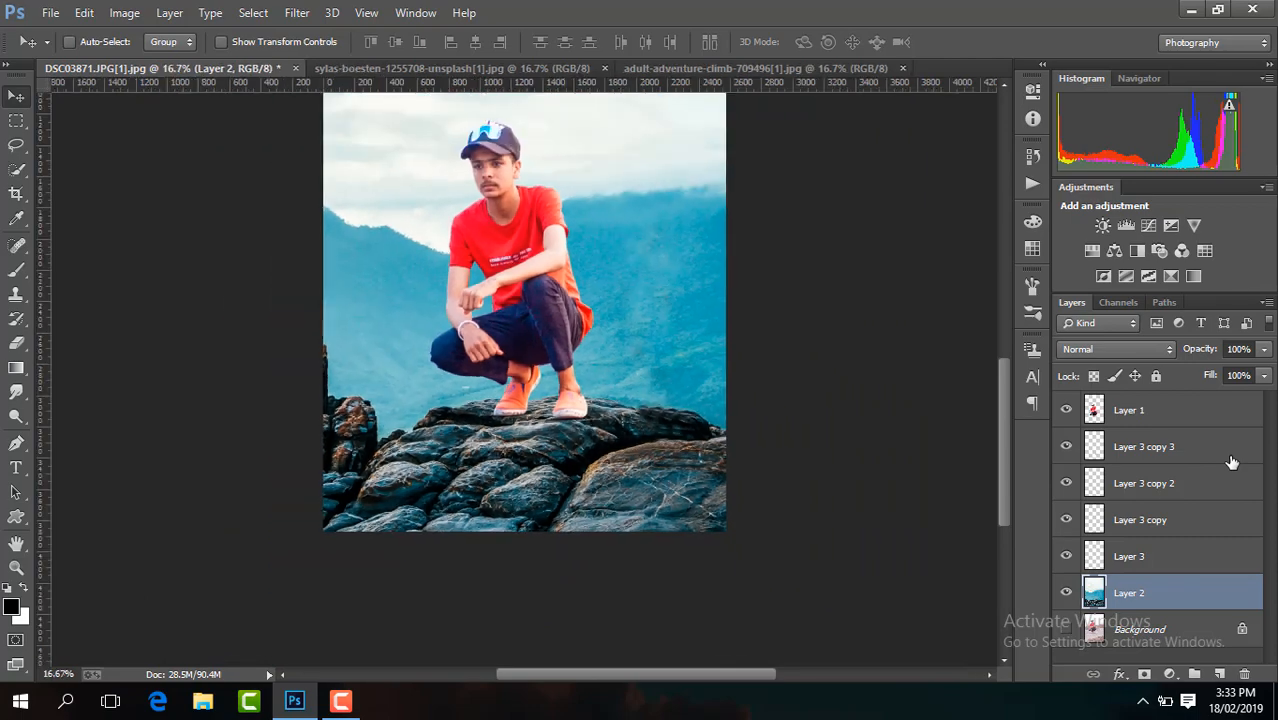
key("ctrl+minus")
Open the man's Layer 1 in the Camera Raw Filter and set Contrast to +29 and Temperature to +3.
left_click(1133, 412)
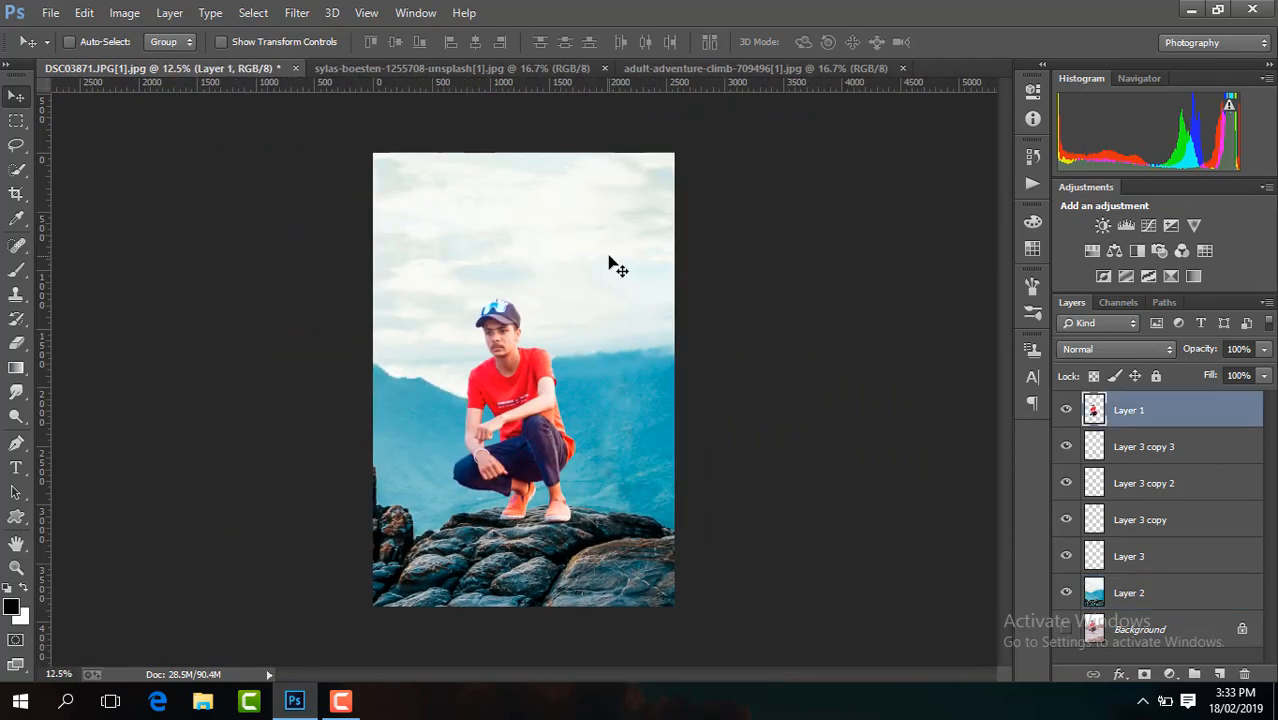
left_click(297, 12)
left_click(374, 124)
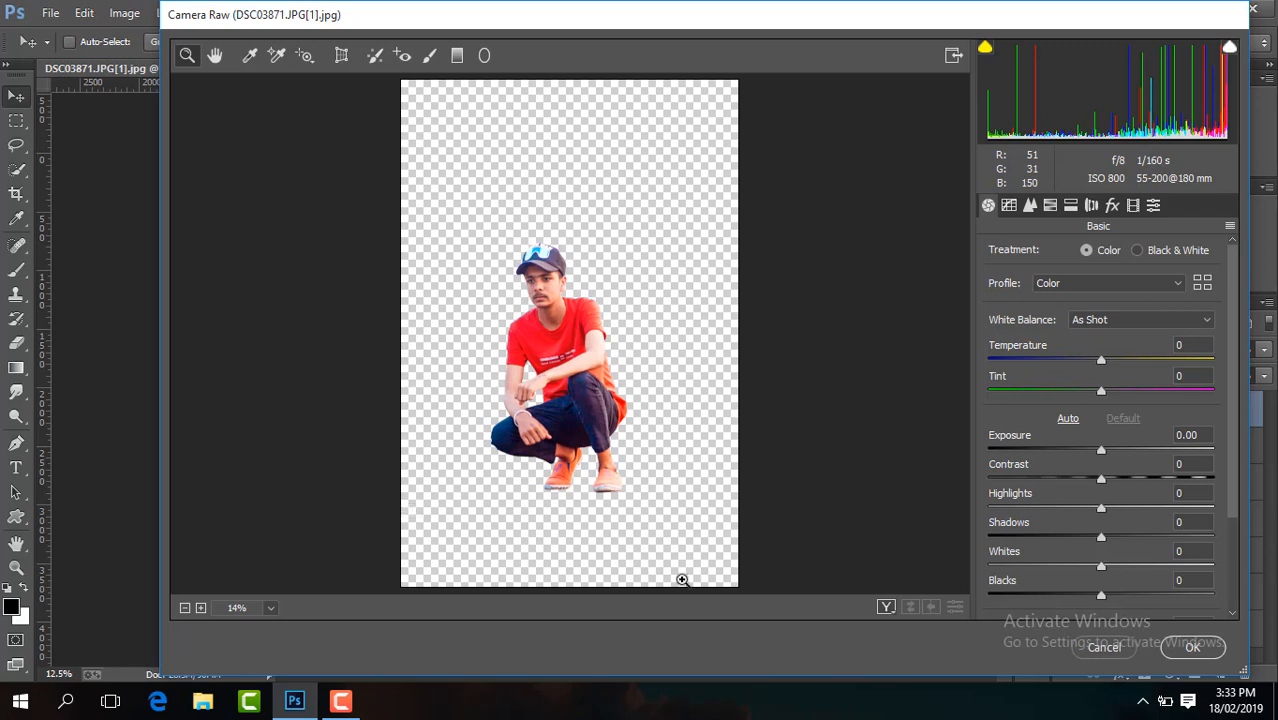
left_click(615, 310)
left_click_drag(1102, 479, 1133, 478)
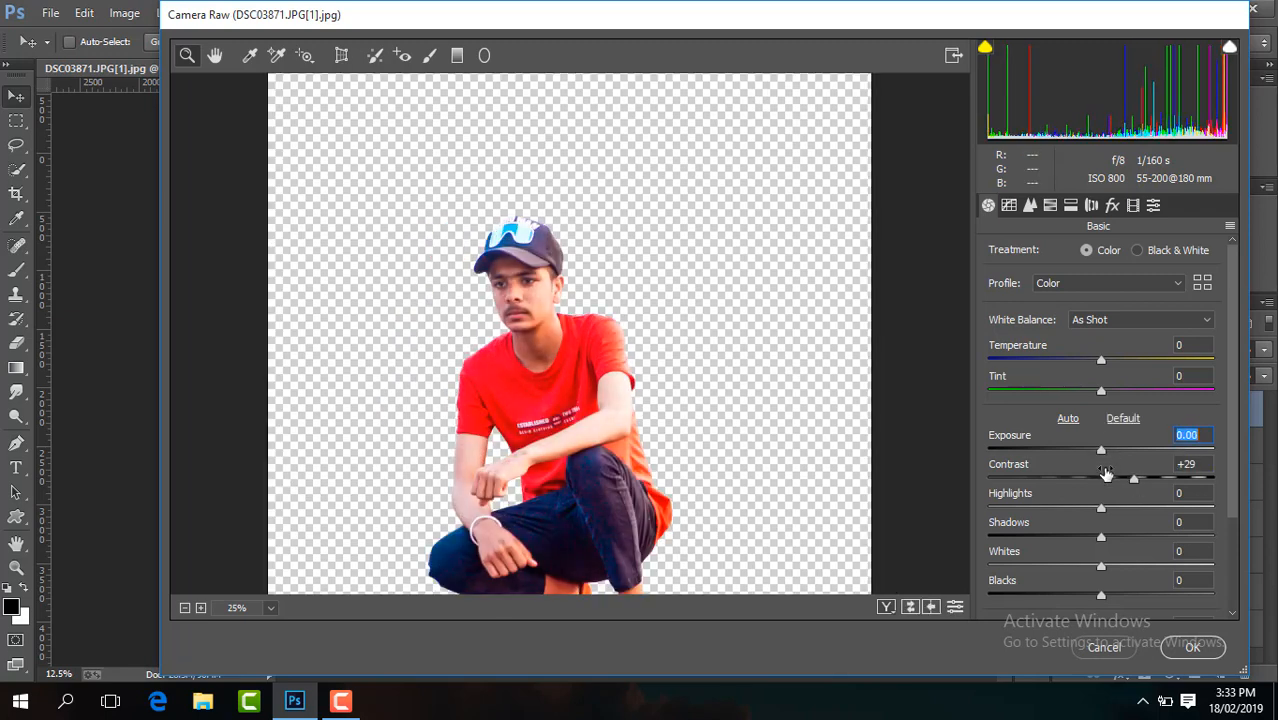
left_click_drag(1102, 364, 1106, 367)
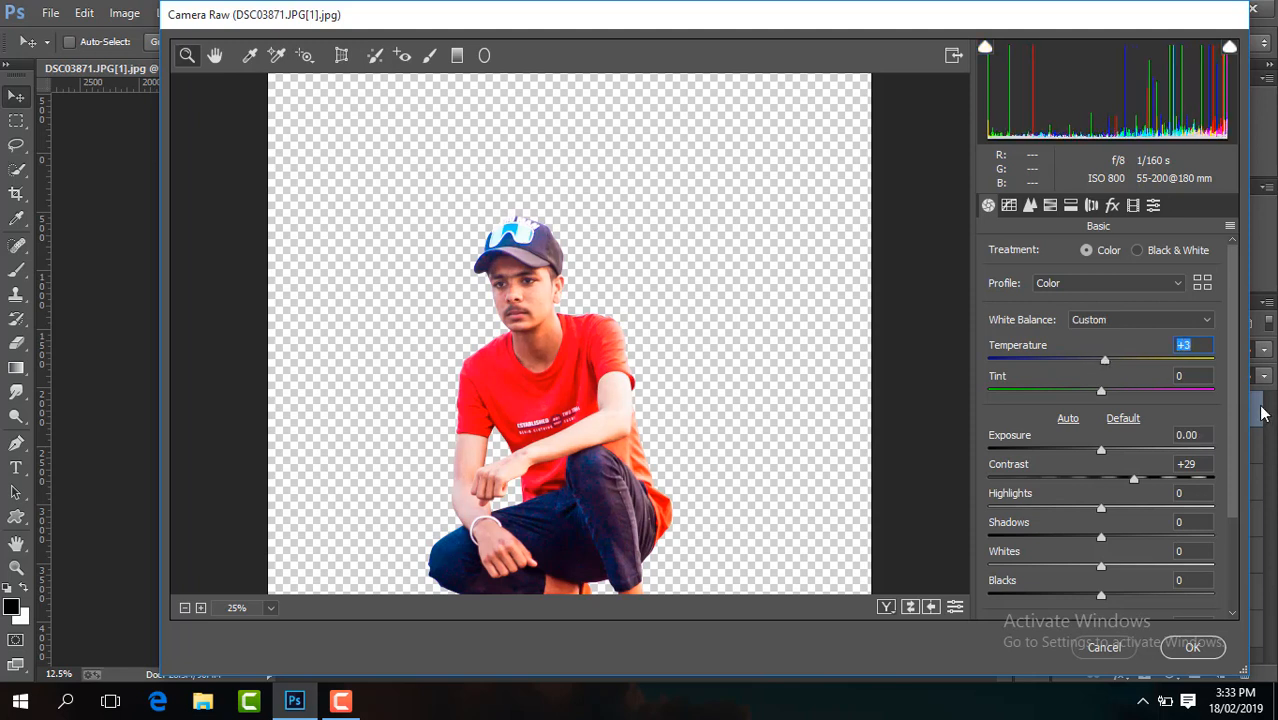
Set the man's Shadows to +53, Blacks to -25 and Clarity to +11.
scroll(1112, 515, "down", 3)
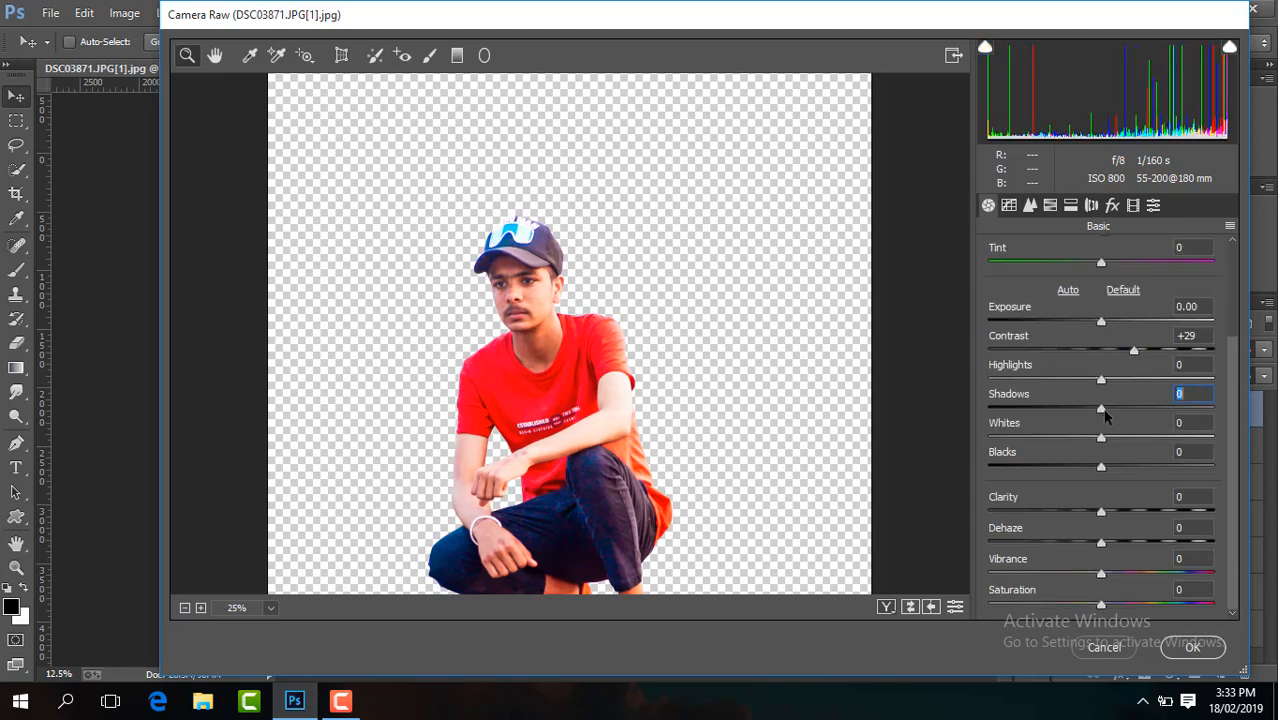
left_click_drag(1105, 416, 1161, 427)
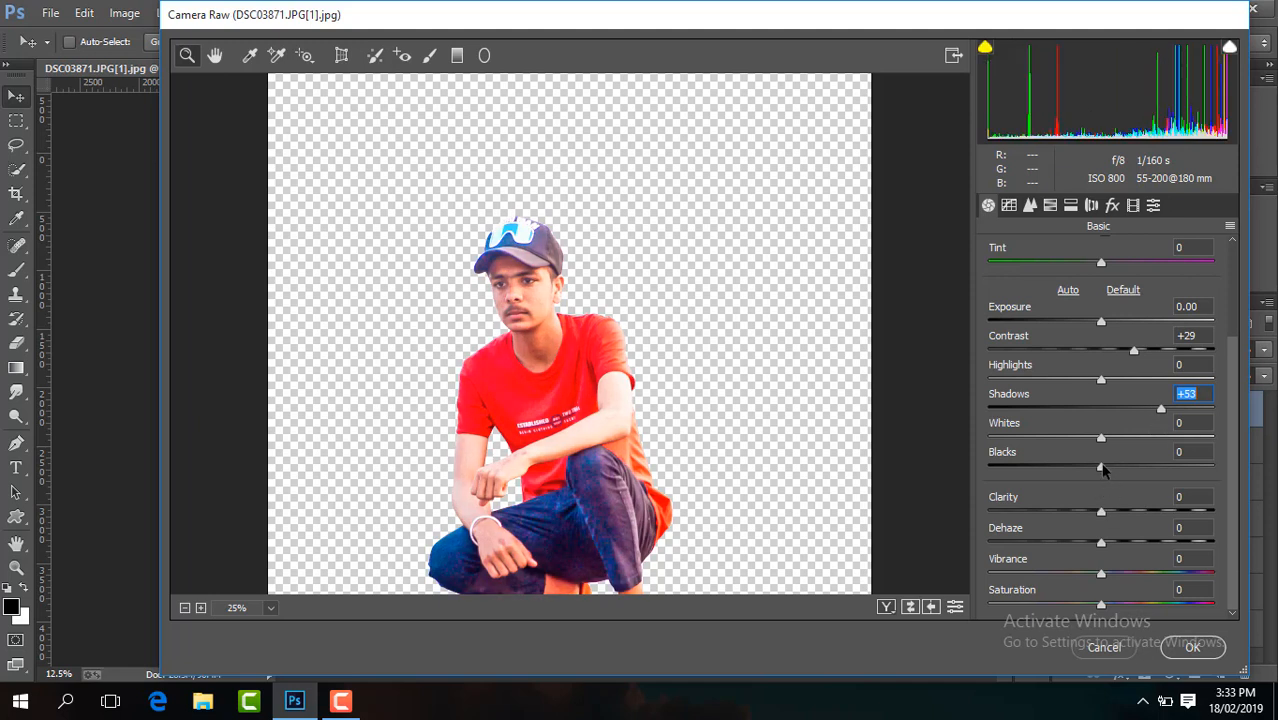
left_click_drag(1104, 470, 1075, 470)
mouse_move(1101, 513)
left_mouse_down()
mouse_move(1128, 513)
mouse_move(1116, 514)
left_mouse_up()
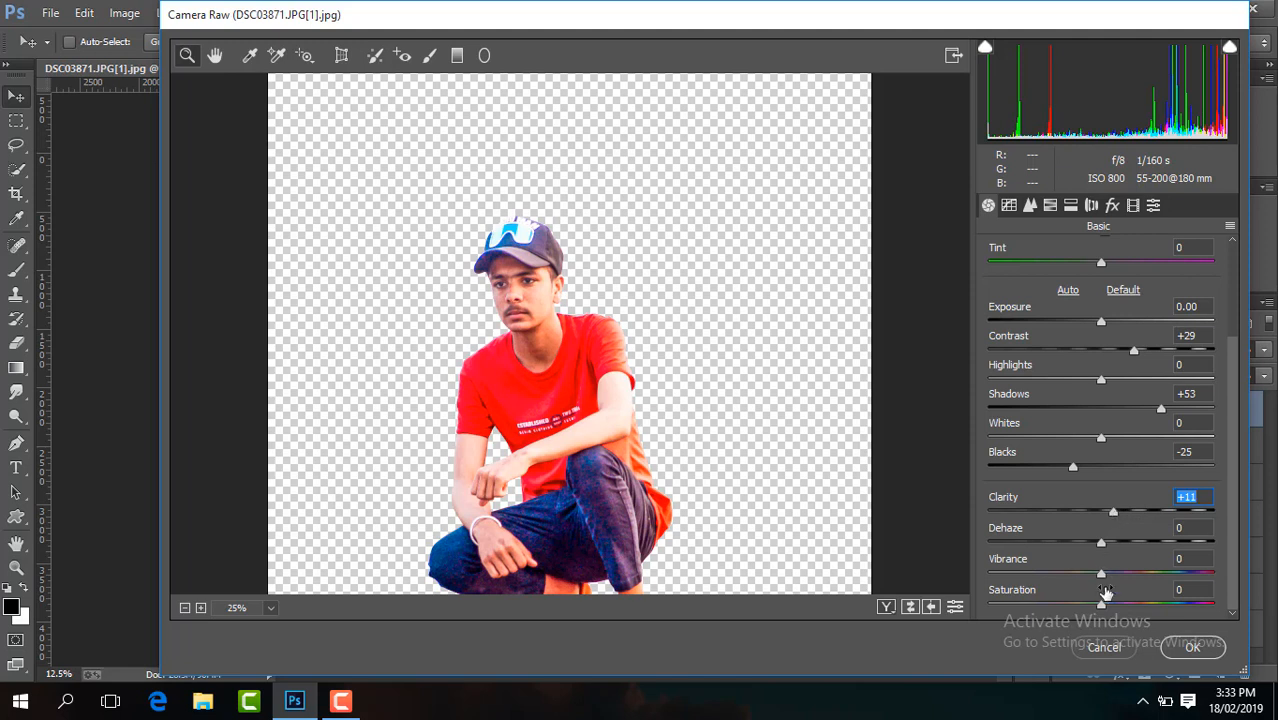
Set the Blues hue to -23 in the HSL adjustments and apply the Camera Raw Filter to the man's layer.
left_click(1050, 205)
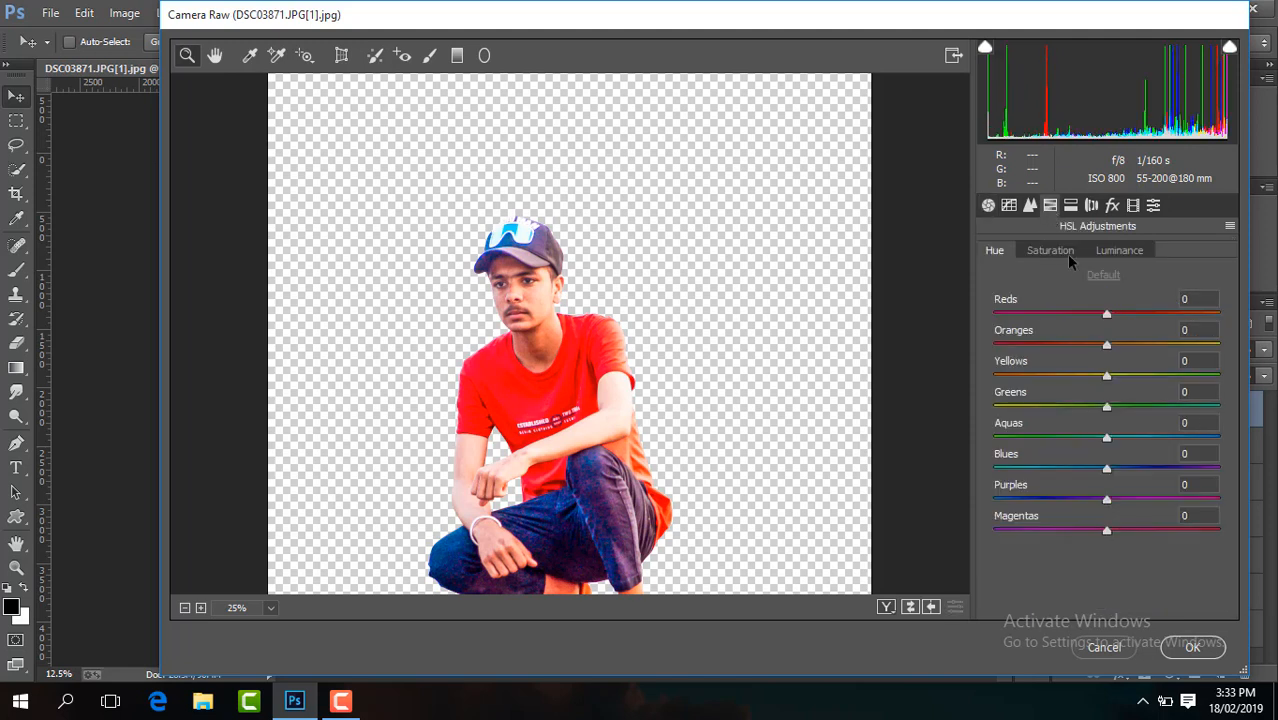
left_click(1062, 250)
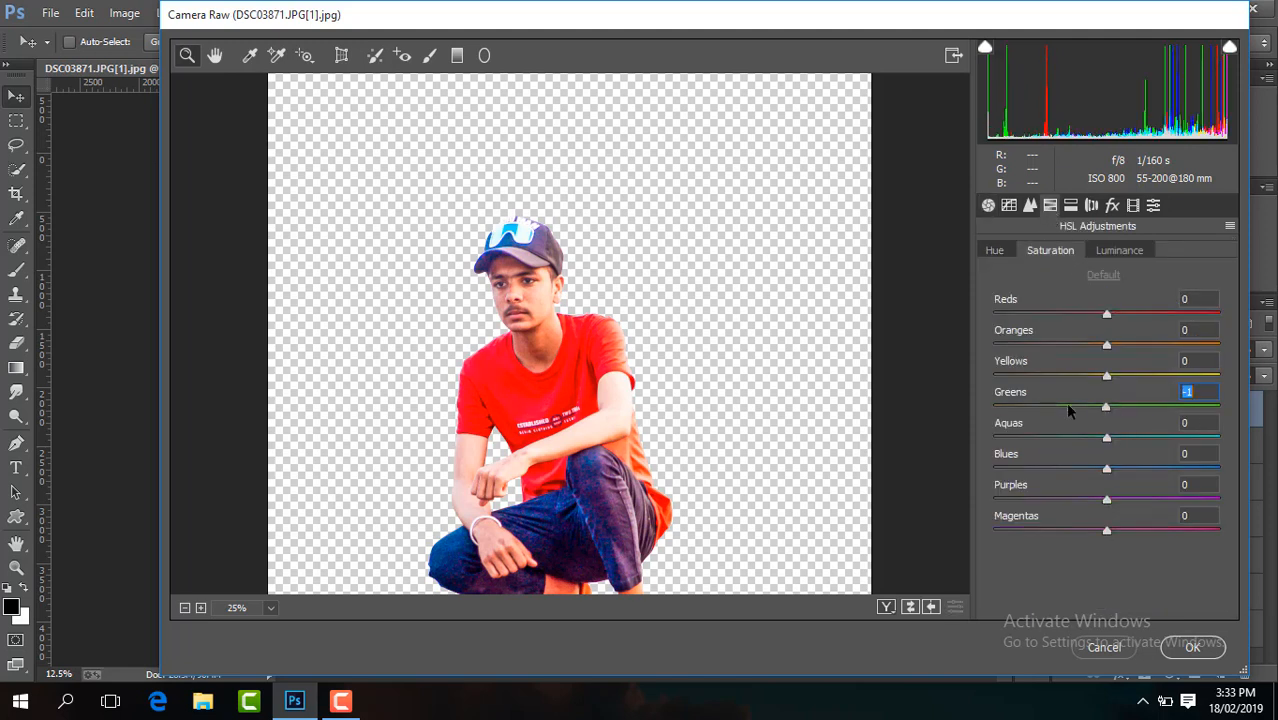
left_click(1116, 252)
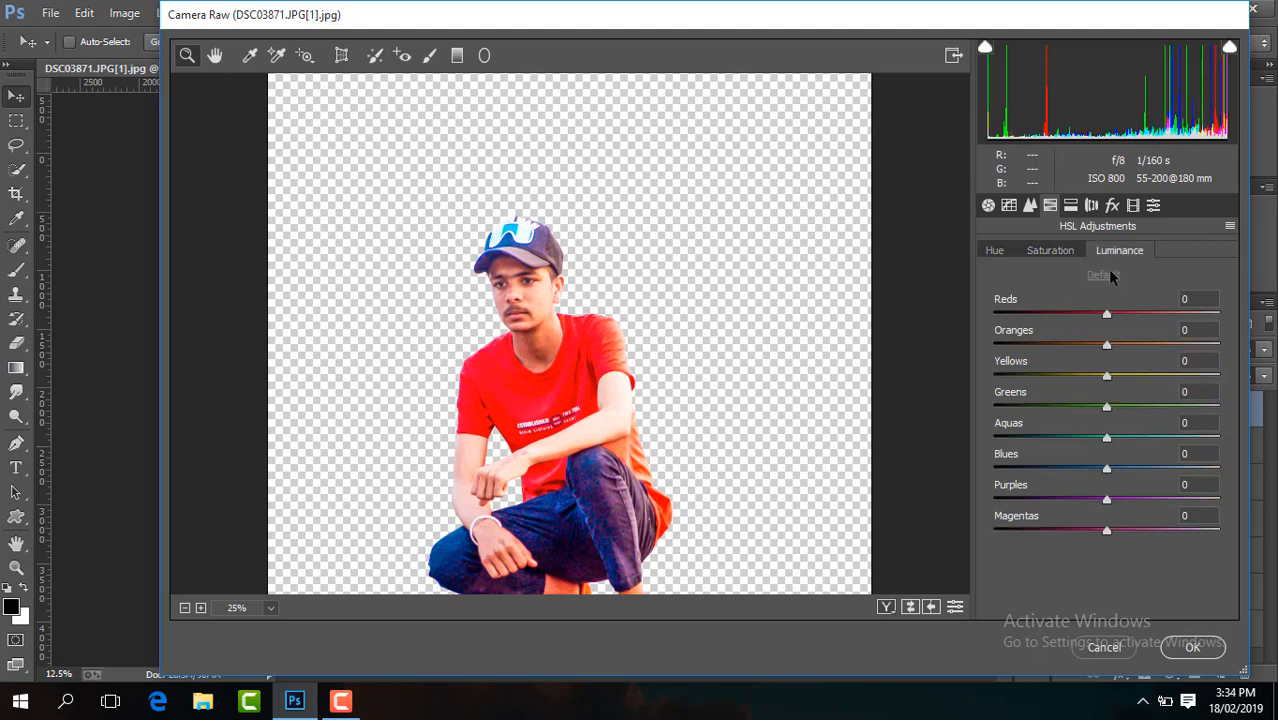
left_click_drag(1107, 346, 1112, 347)
left_click(995, 251)
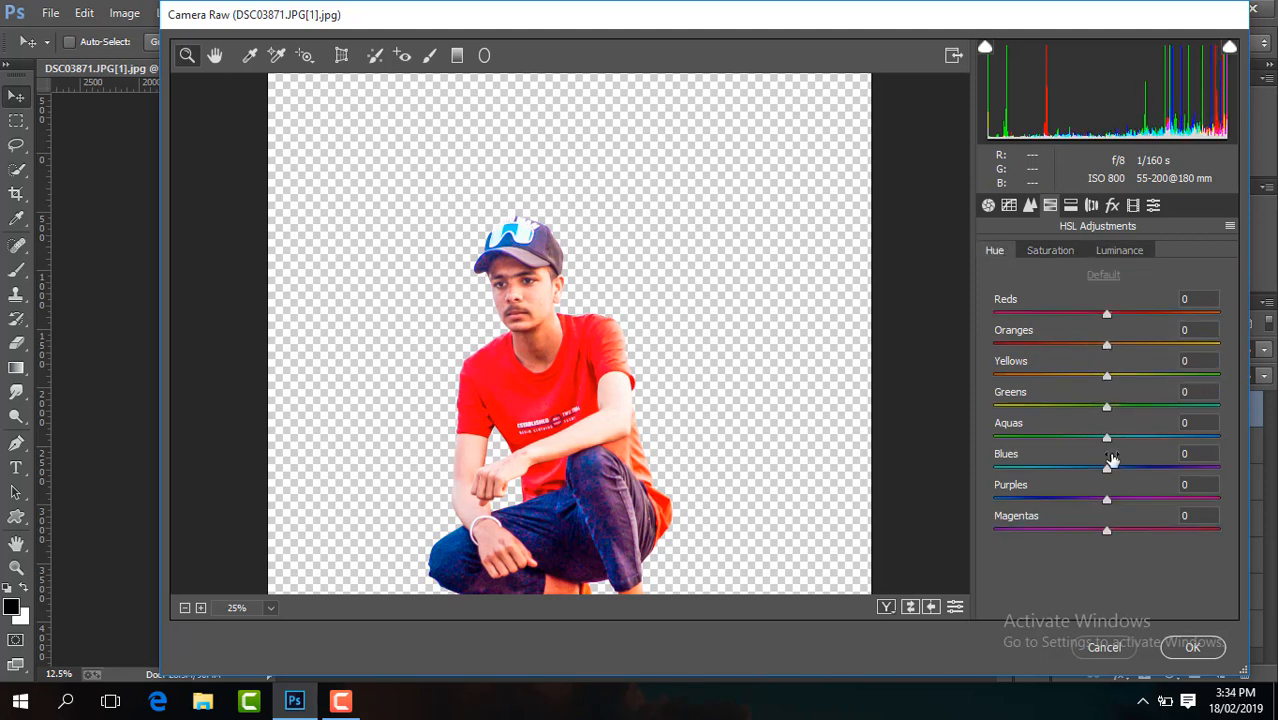
left_click_drag(1107, 471, 1077, 472)
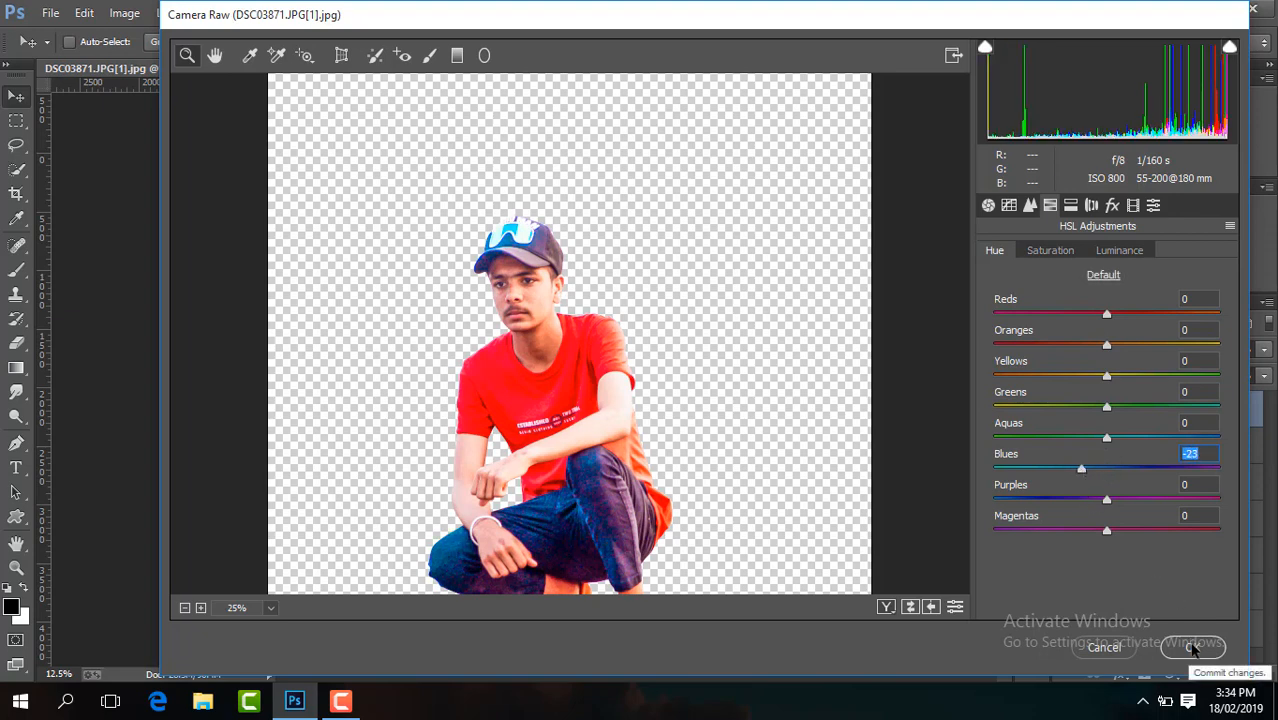
left_click(1193, 648)
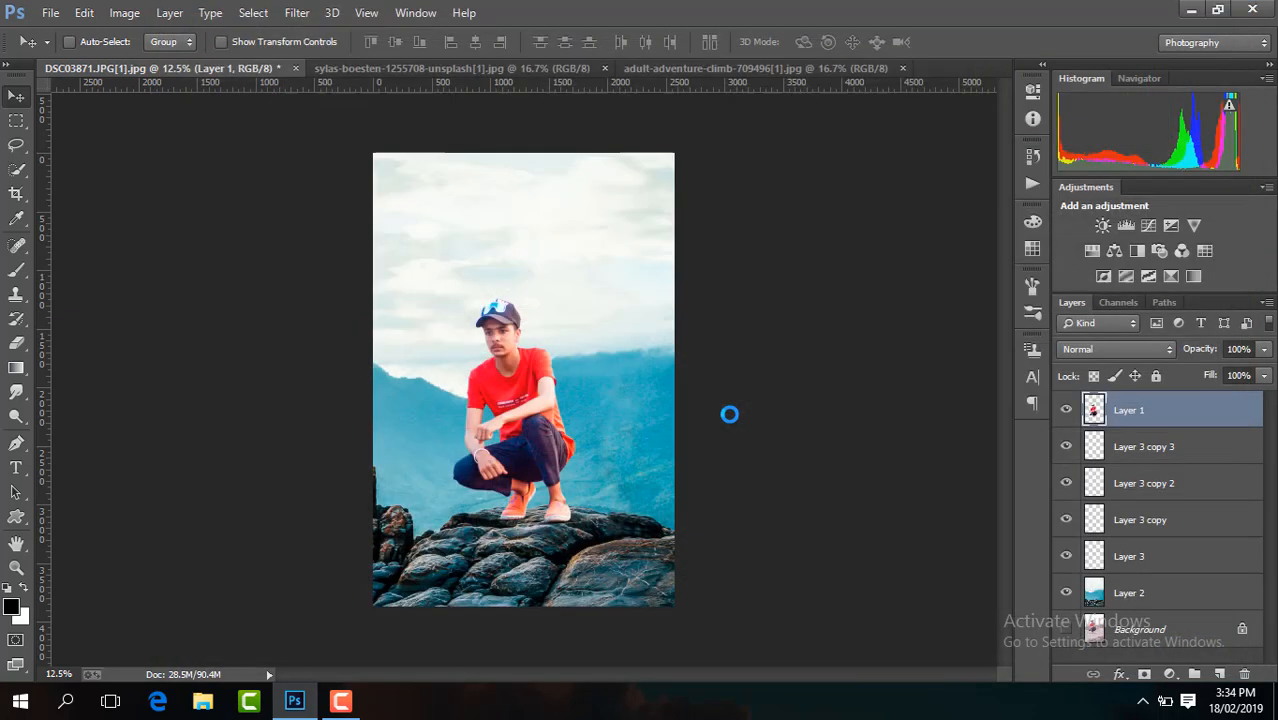
Flatten the image, discarding hidden layers, and duplicate the flattened background onto a new layer.
right_click(1146, 450)
left_click(850, 569)
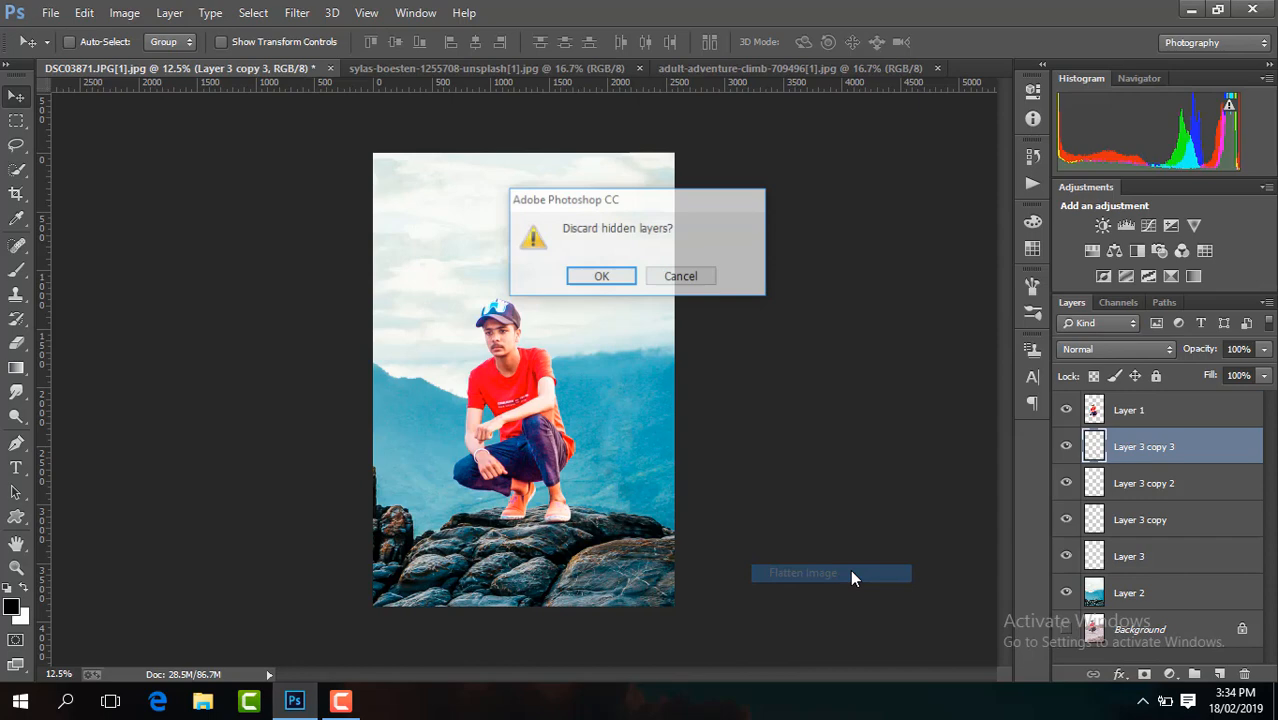
left_click(600, 279)
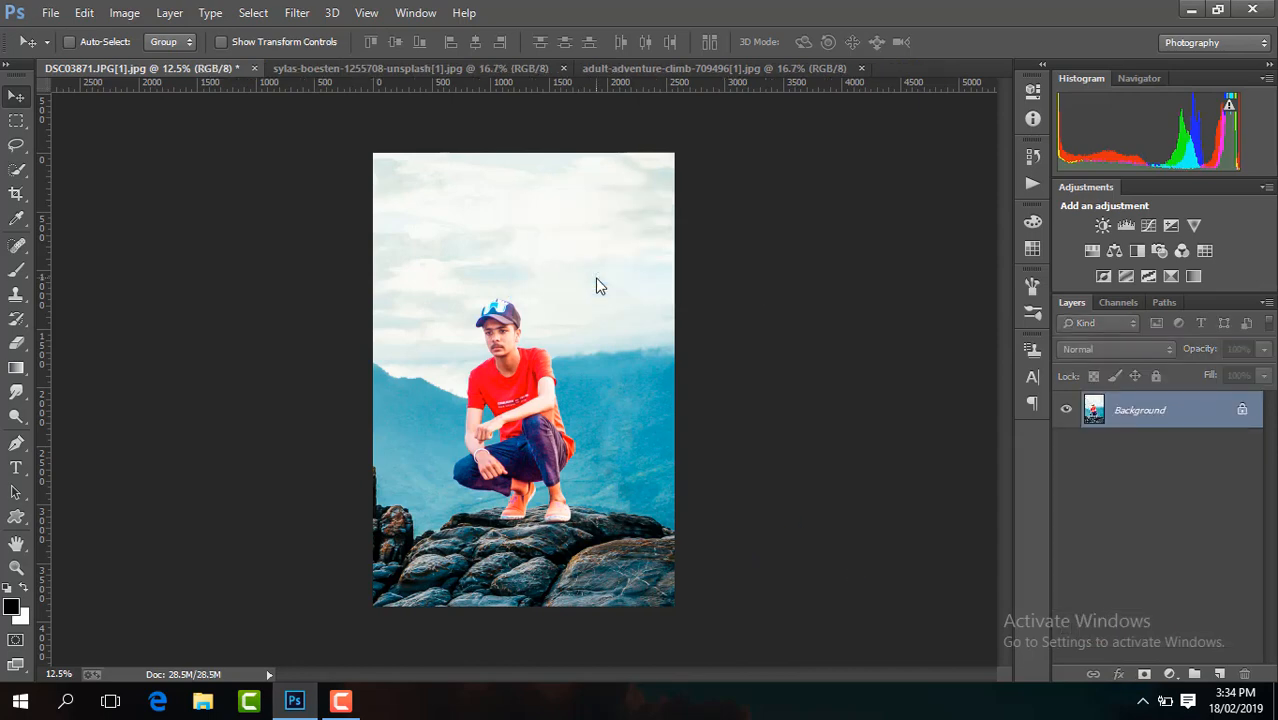
key("ctrl+j")
Select the Mixer Brush for retouching the man's face and set the duplicated layer's opacity to 80%.
key("ctrl+plus")
key("ctrl+plus")
key("ctrl+plus")
key("ctrl+plus")
key("ctrl+plus")
key("ctrl+plus")
key("ctrl+plus")
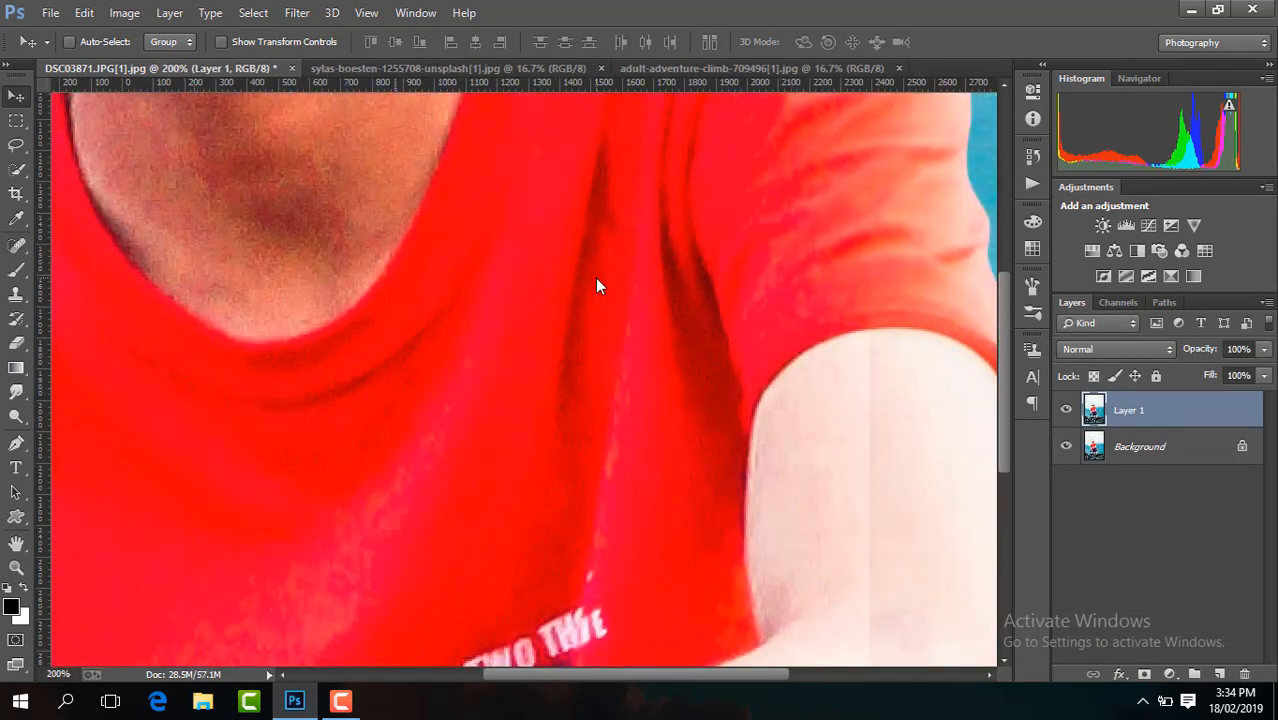
left_click_drag(665, 674, 638, 674)
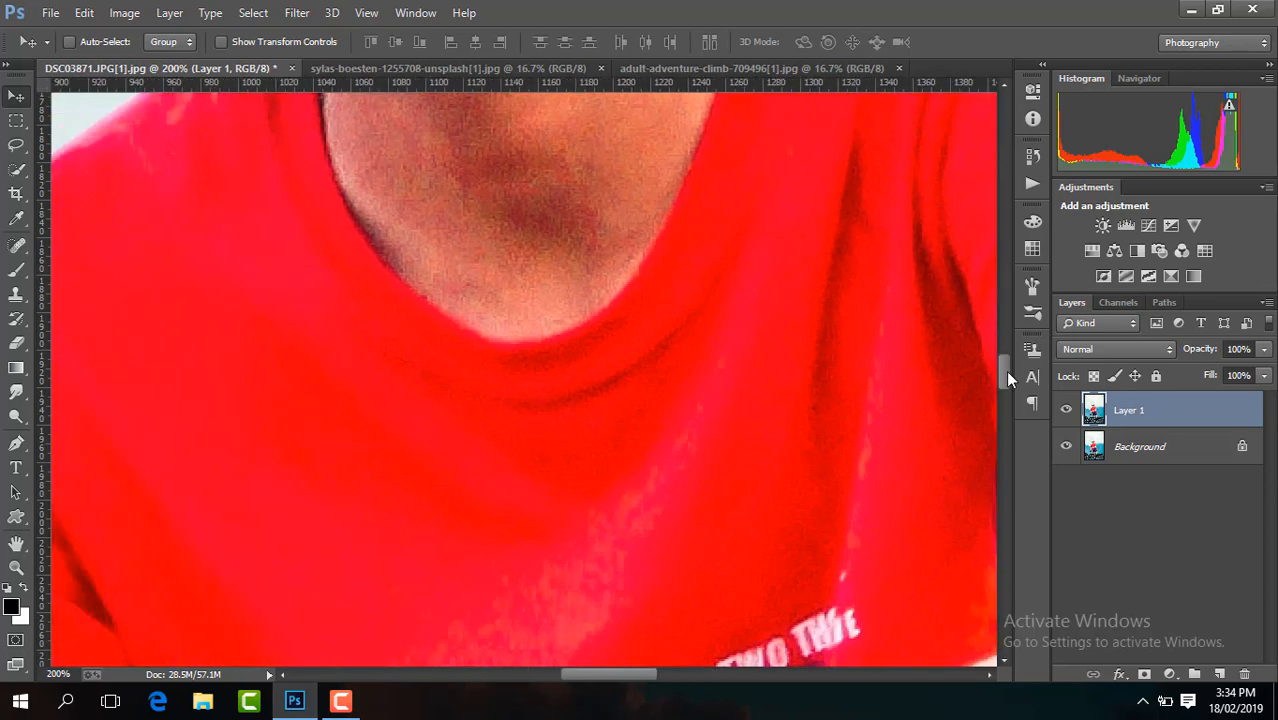
left_click_drag(1008, 378, 1004, 332)
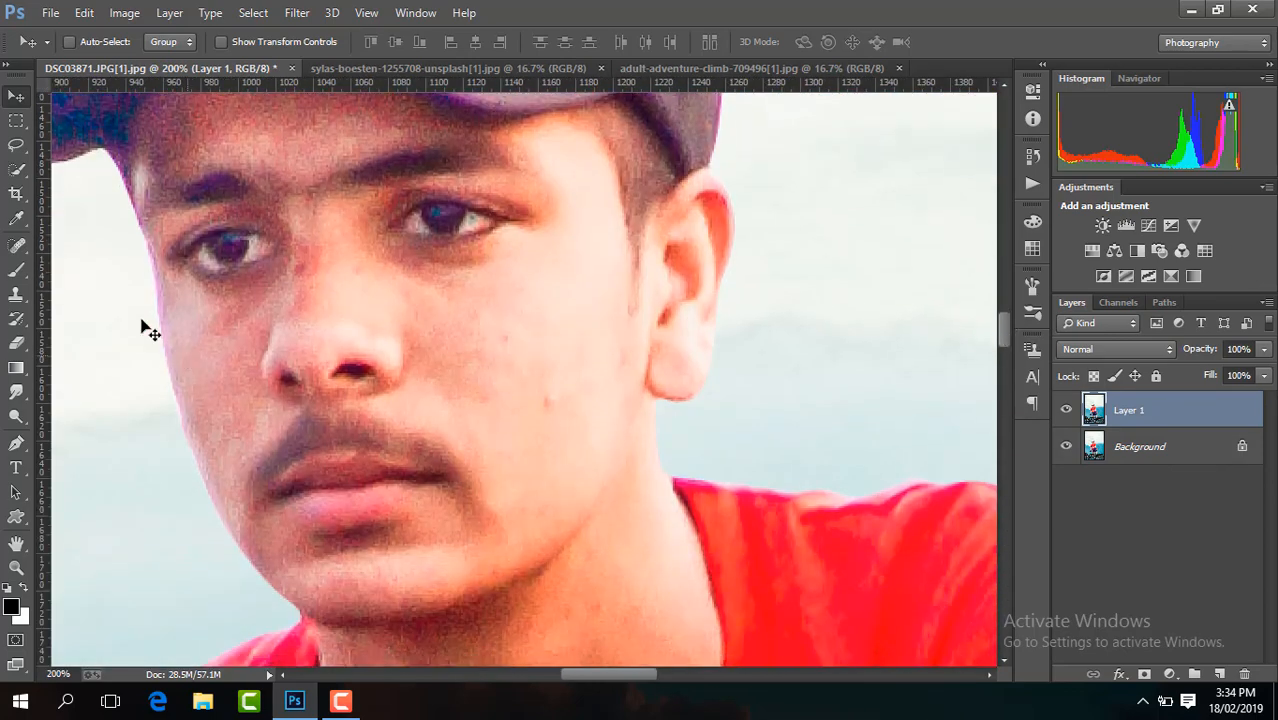
left_click(14, 272)
left_click(100, 320)
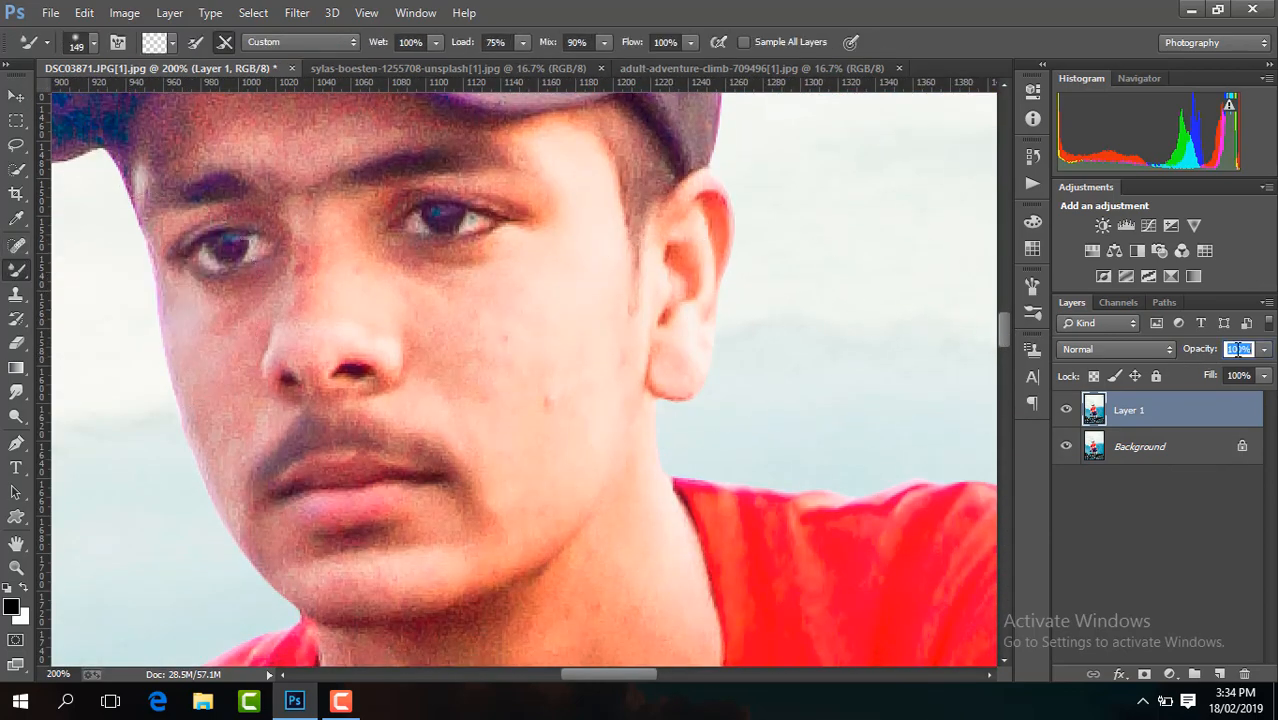
type("80")
key("Return")
Reduce the Mixer Brush size to 48 px for smoothing the skin on the cheek.
left_click(82, 40)
left_click(155, 104)
key("ctrl+plus")
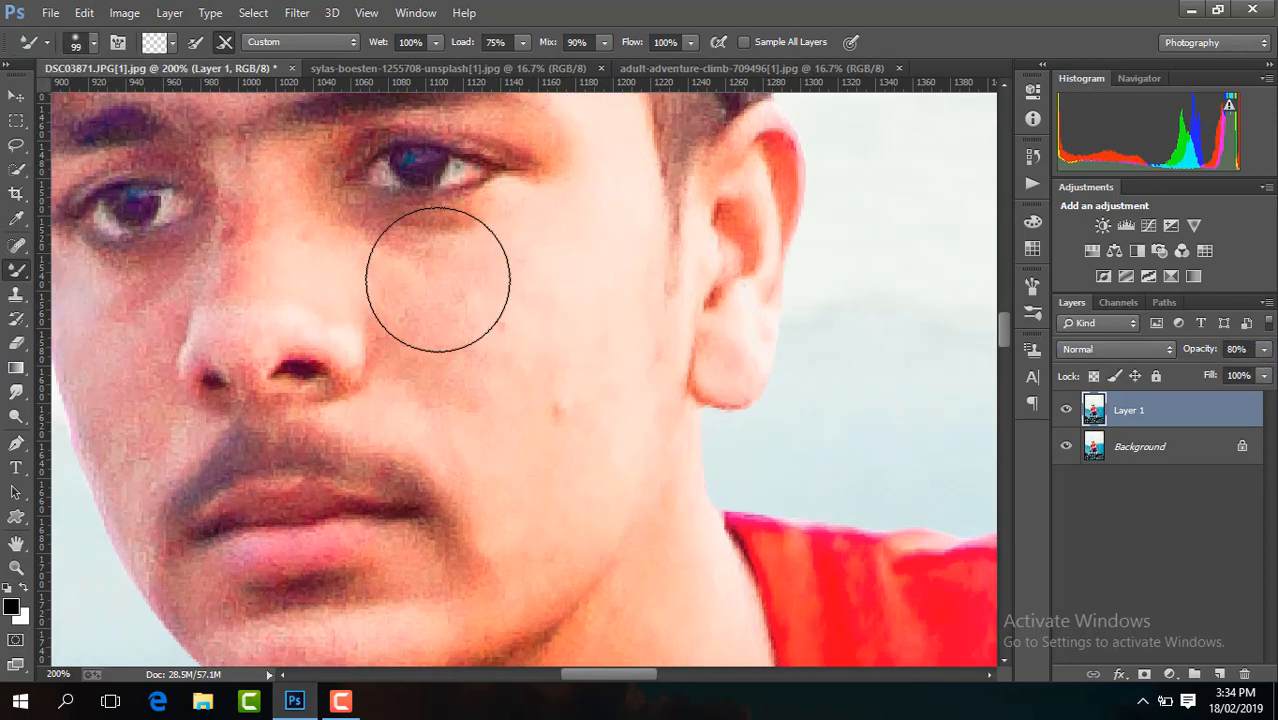
left_click(94, 48)
left_click(125, 96)
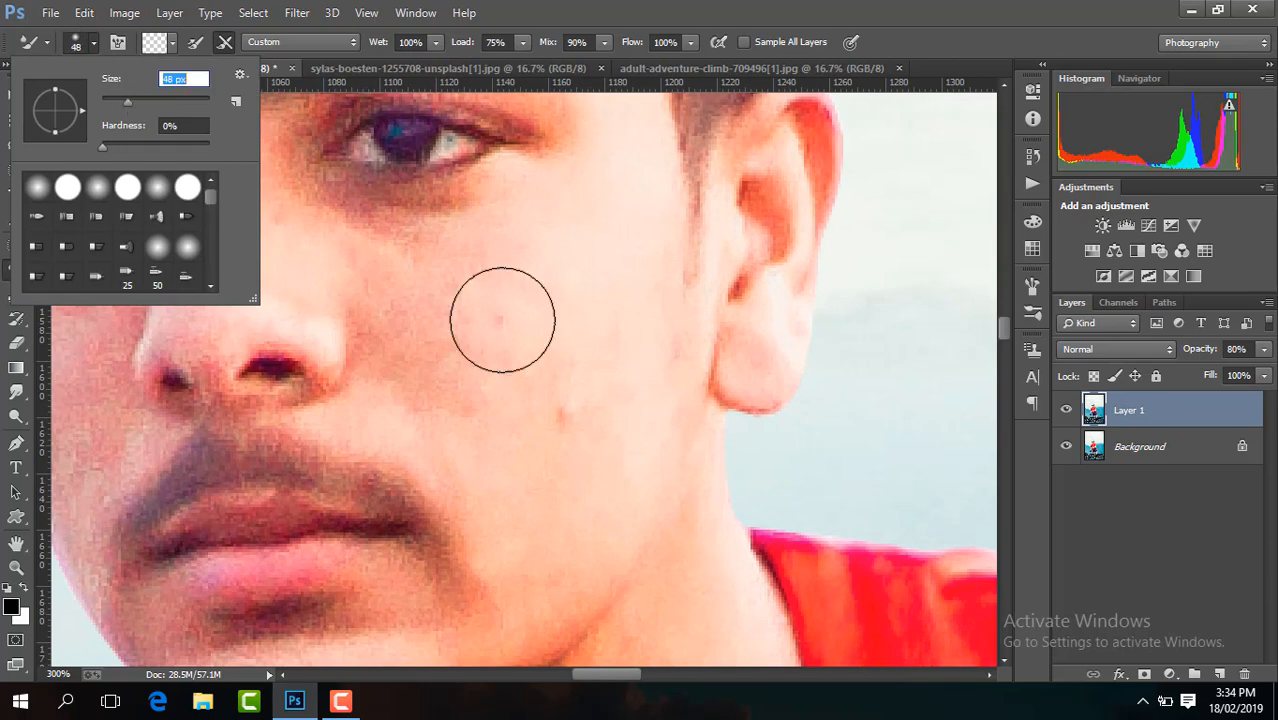
Smooth the skin on the man's near cheek, nose, chin and neck with the 48 px Mixer Brush.
left_click(427, 368)
mouse_move(427, 368)
left_mouse_down()
mouse_move(525, 379)
mouse_move(533, 368)
mouse_move(568, 385)
mouse_move(499, 455)
mouse_move(442, 414)
mouse_move(371, 399)
mouse_move(448, 248)
mouse_move(422, 228)
mouse_move(314, 228)
mouse_move(422, 251)
mouse_move(361, 225)
mouse_move(520, 228)
mouse_move(442, 398)
mouse_move(565, 483)
mouse_move(614, 464)
mouse_move(619, 297)
mouse_move(522, 297)
mouse_move(499, 268)
mouse_move(410, 350)
mouse_move(337, 228)
mouse_move(462, 225)
mouse_move(355, 236)
mouse_move(211, 314)
mouse_move(242, 200)
mouse_move(297, 262)
left_mouse_up()
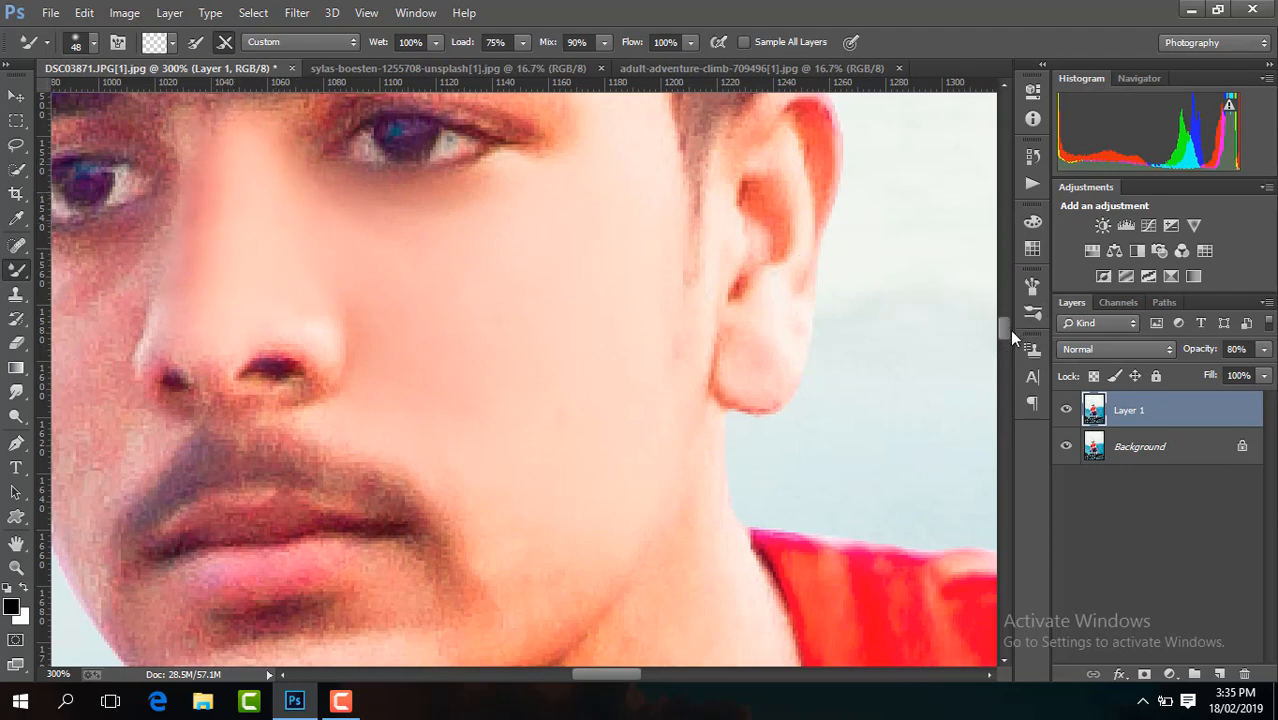
left_click_drag(1004, 329, 1004, 344)
mouse_move(589, 162)
left_mouse_down()
mouse_move(503, 265)
mouse_move(407, 290)
mouse_move(488, 269)
mouse_move(467, 276)
mouse_move(475, 288)
mouse_move(566, 243)
mouse_move(385, 310)
mouse_move(414, 274)
mouse_move(338, 347)
mouse_move(278, 356)
mouse_move(396, 320)
mouse_move(425, 290)
mouse_move(515, 256)
mouse_move(461, 269)
mouse_move(482, 256)
mouse_move(566, 267)
mouse_move(414, 278)
mouse_move(269, 344)
mouse_move(193, 319)
mouse_move(336, 357)
mouse_move(210, 341)
mouse_move(189, 318)
mouse_move(331, 343)
mouse_move(399, 312)
mouse_move(743, 388)
mouse_move(734, 404)
mouse_move(704, 287)
mouse_move(643, 389)
mouse_move(698, 291)
mouse_move(717, 429)
mouse_move(736, 462)
mouse_move(757, 447)
mouse_move(758, 505)
mouse_move(739, 537)
mouse_move(670, 524)
mouse_move(612, 448)
mouse_move(608, 418)
mouse_move(653, 394)
left_mouse_up()
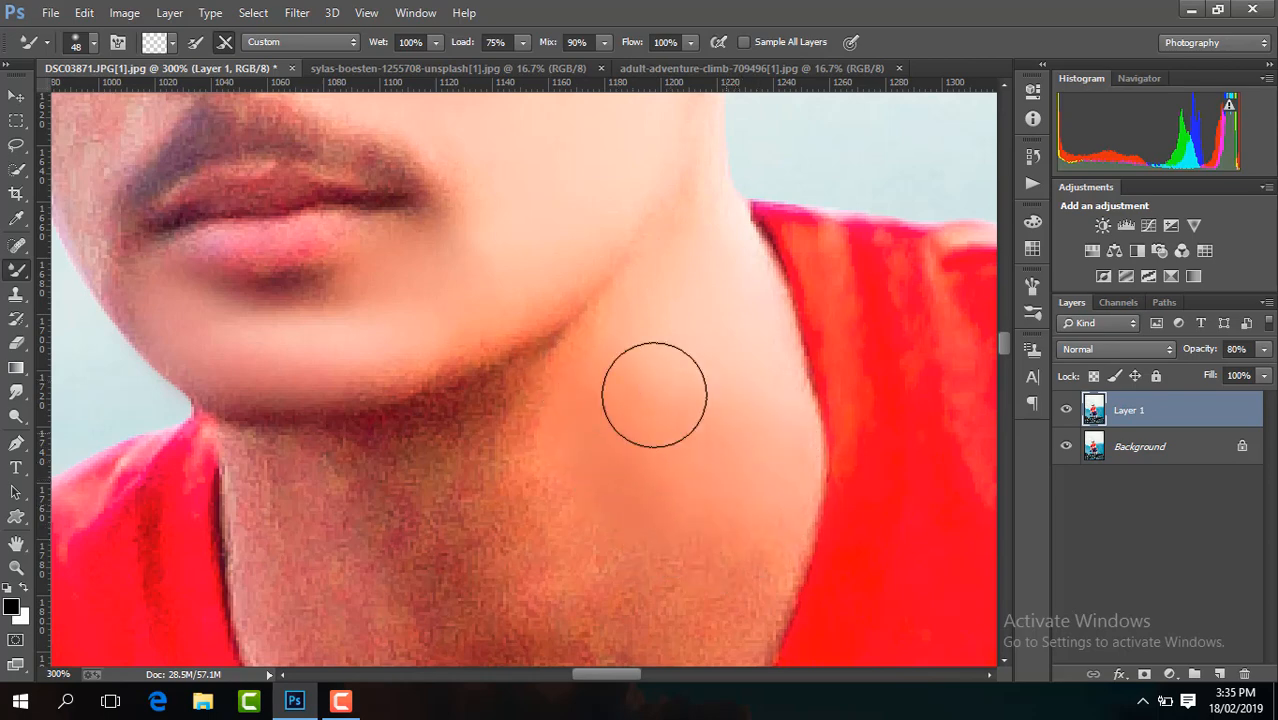
left_click_drag(1005, 352, 1002, 360)
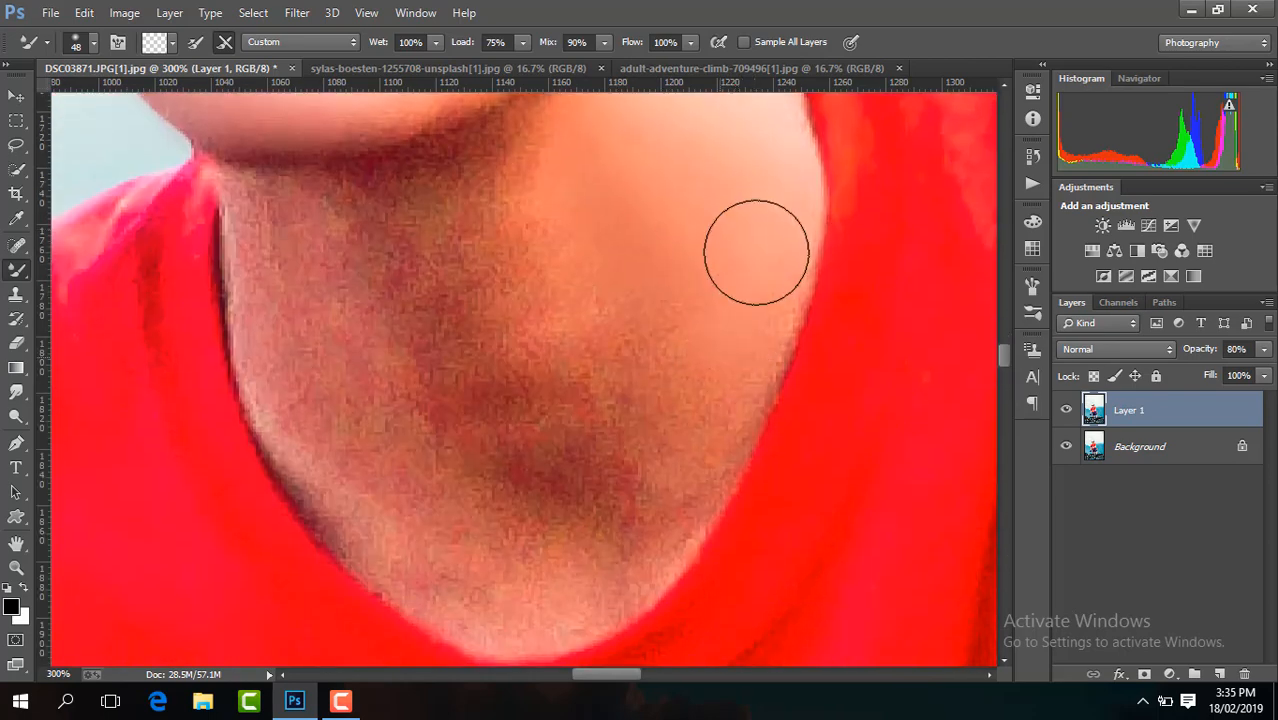
mouse_move(583, 555)
left_mouse_down()
mouse_move(583, 588)
mouse_move(520, 590)
mouse_move(425, 541)
mouse_move(471, 576)
mouse_move(354, 460)
mouse_move(294, 334)
mouse_move(313, 407)
mouse_move(290, 296)
mouse_move(374, 467)
mouse_move(360, 467)
mouse_move(518, 519)
mouse_move(504, 478)
mouse_move(535, 488)
mouse_move(457, 419)
mouse_move(608, 480)
mouse_move(595, 416)
mouse_move(618, 439)
mouse_move(718, 325)
mouse_move(669, 312)
mouse_move(601, 396)
mouse_move(623, 491)
mouse_move(577, 482)
mouse_move(594, 520)
mouse_move(531, 499)
mouse_move(442, 408)
mouse_move(409, 281)
mouse_move(575, 364)
mouse_move(468, 263)
mouse_move(551, 377)
mouse_move(495, 325)
mouse_move(616, 321)
mouse_move(543, 225)
mouse_move(567, 243)
mouse_move(553, 213)
mouse_move(548, 390)
mouse_move(463, 352)
mouse_move(411, 468)
mouse_move(437, 510)
mouse_move(454, 447)
mouse_move(555, 512)
mouse_move(640, 463)
mouse_move(692, 398)
mouse_move(668, 424)
mouse_move(547, 369)
mouse_move(482, 336)
mouse_move(414, 259)
mouse_move(470, 200)
mouse_move(533, 196)
mouse_move(538, 181)
mouse_move(377, 262)
mouse_move(321, 236)
mouse_move(343, 366)
mouse_move(312, 362)
mouse_move(417, 508)
mouse_move(365, 450)
mouse_move(494, 558)
mouse_move(673, 489)
mouse_move(638, 527)
left_mouse_up()
Smooth the man's far cheek below the eye with the Mixer Brush at 48 px.
left_click_drag(1002, 355, 999, 340)
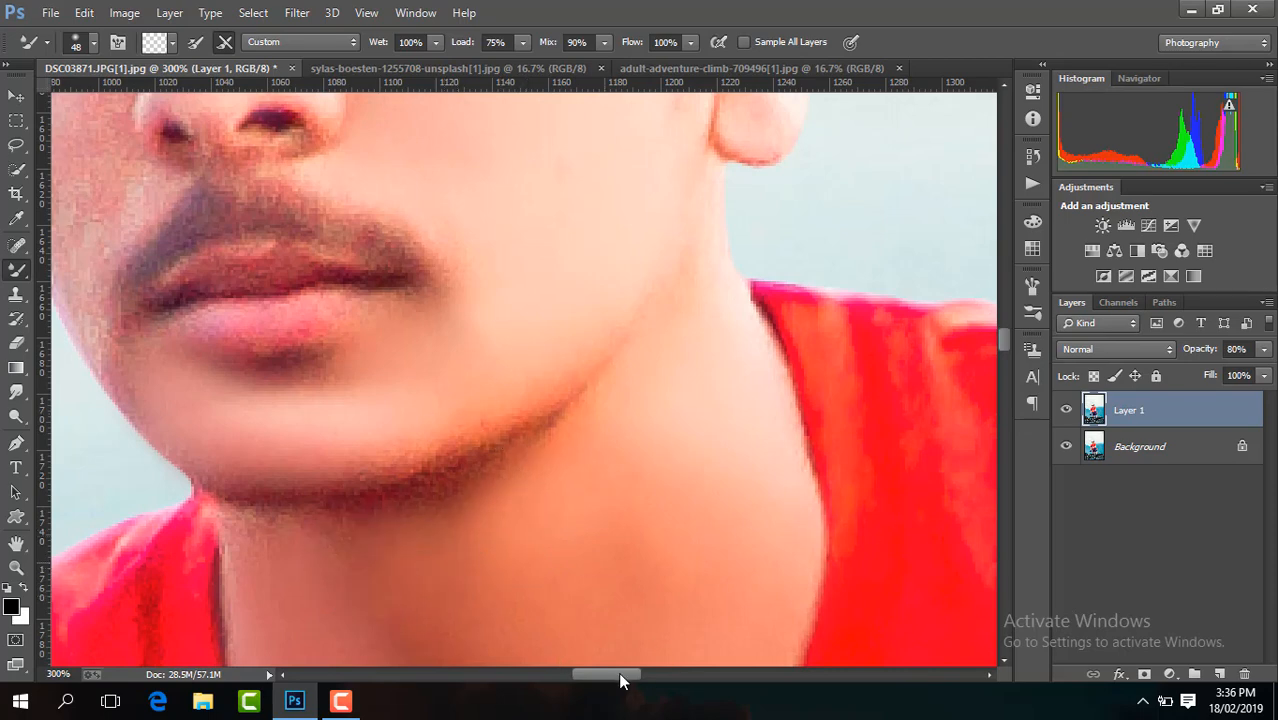
left_click_drag(619, 676, 597, 674)
left_click_drag(1003, 327, 1001, 308)
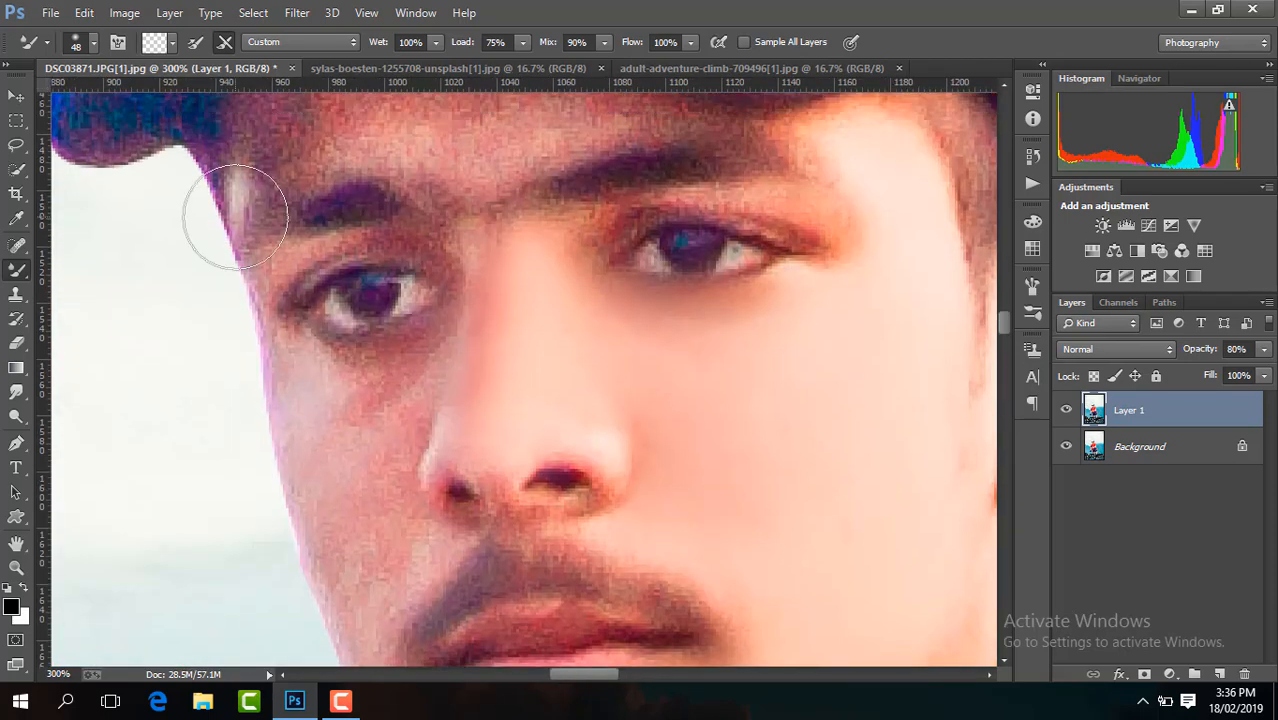
mouse_move(333, 418)
left_mouse_down()
mouse_move(337, 439)
mouse_move(334, 422)
mouse_move(358, 444)
mouse_move(377, 400)
left_mouse_up()
Reduce the Mixer Brush to 34 px and smooth the skin under the far eye, along the nose and down the far cheek.
left_click(93, 44)
left_click_drag(119, 97, 108, 97)
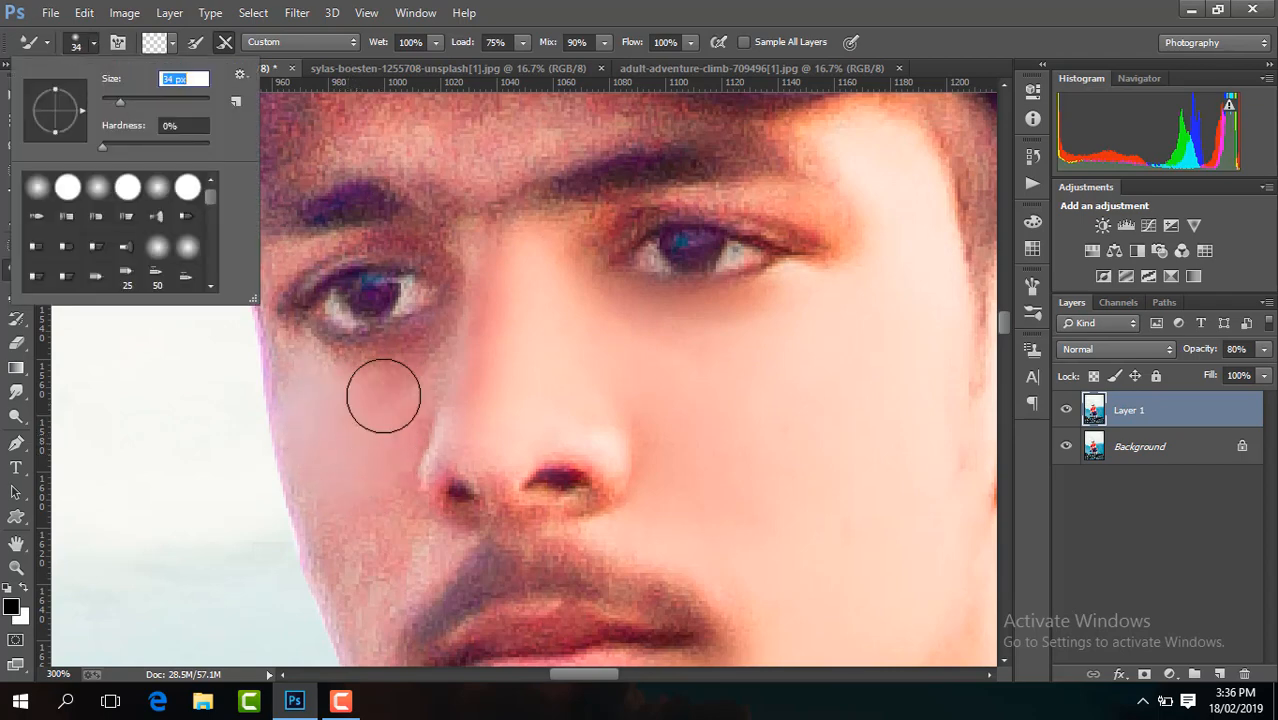
left_click(400, 380)
left_click_drag(354, 416, 353, 383)
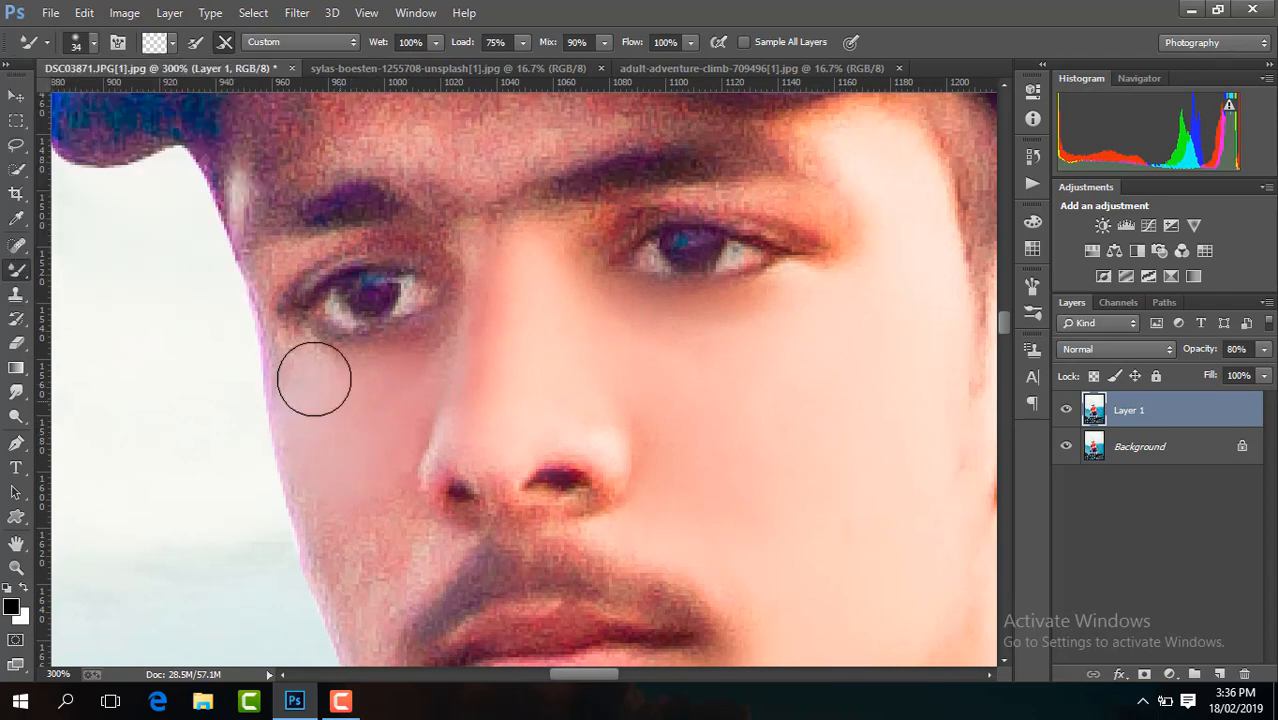
mouse_move(377, 490)
left_mouse_down()
mouse_move(391, 568)
mouse_move(361, 501)
left_mouse_up()
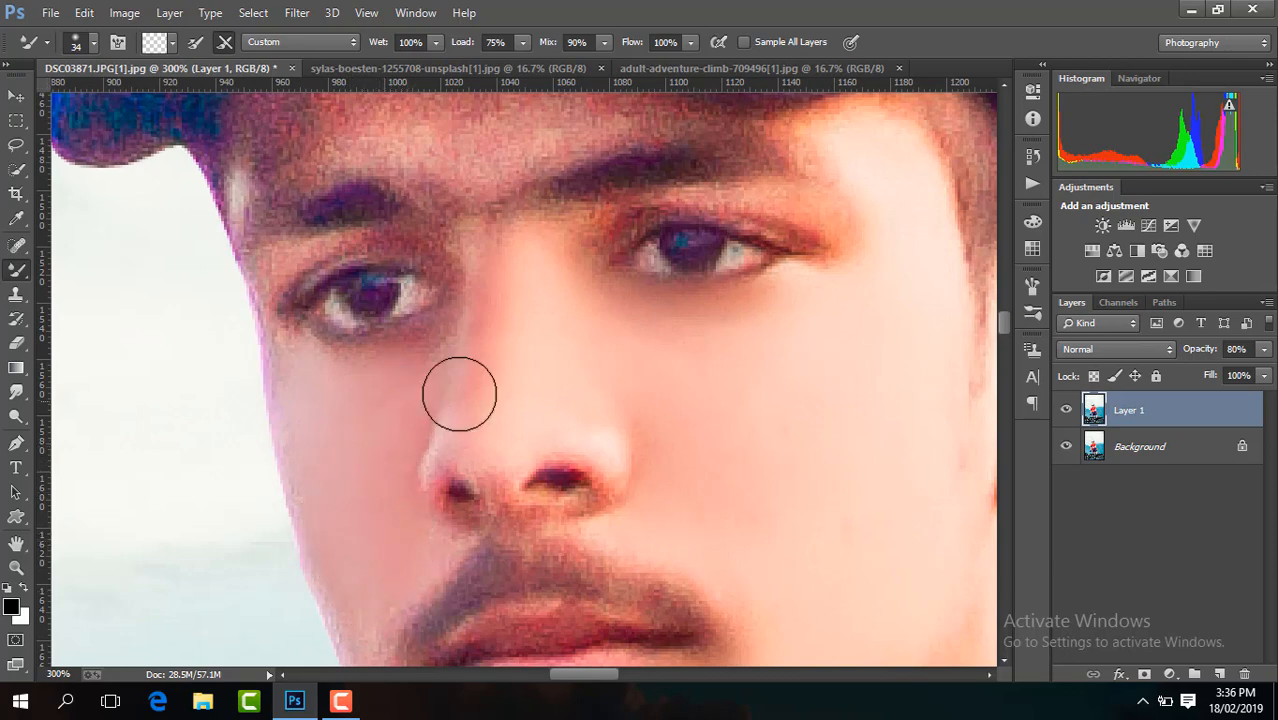
left_click_drag(491, 390, 496, 281)
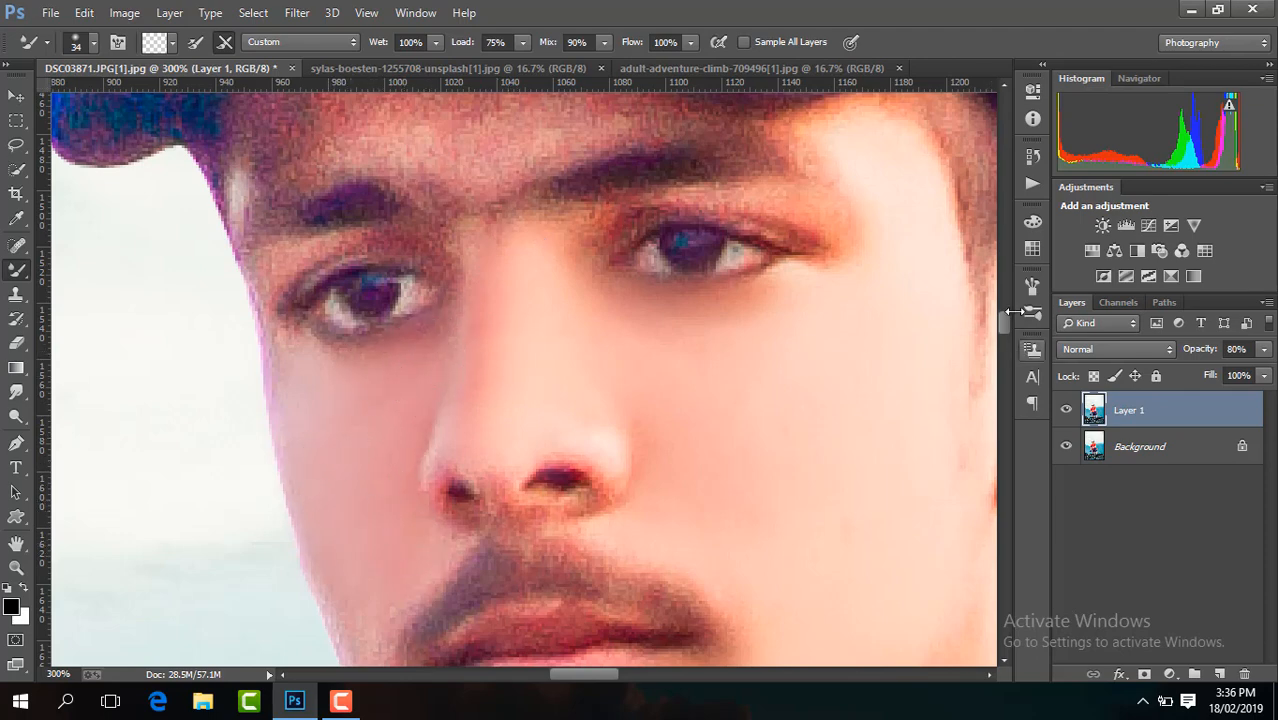
scroll(1001, 324, "down", 3)
left_click_drag(376, 379, 374, 438)
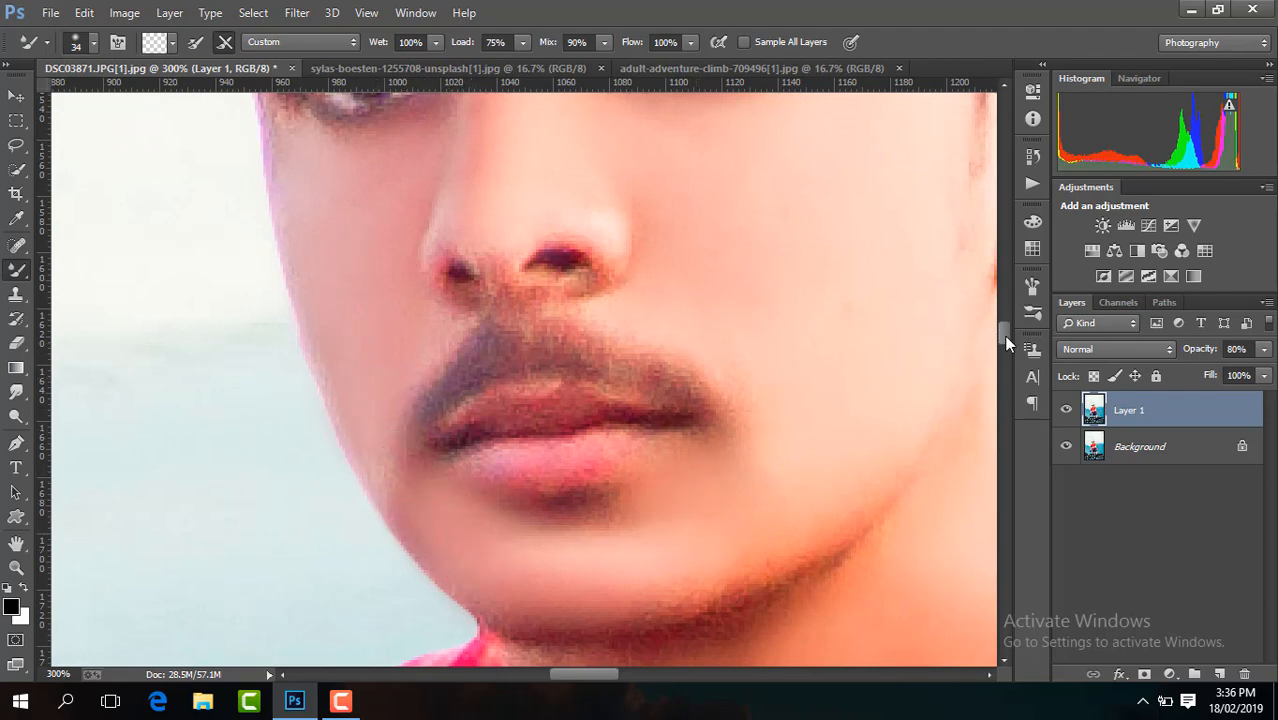
Enlarge the Mixer Brush to 57 px and smooth the forehead between the eyebrows and the cap.
left_click_drag(1003, 334, 1005, 315)
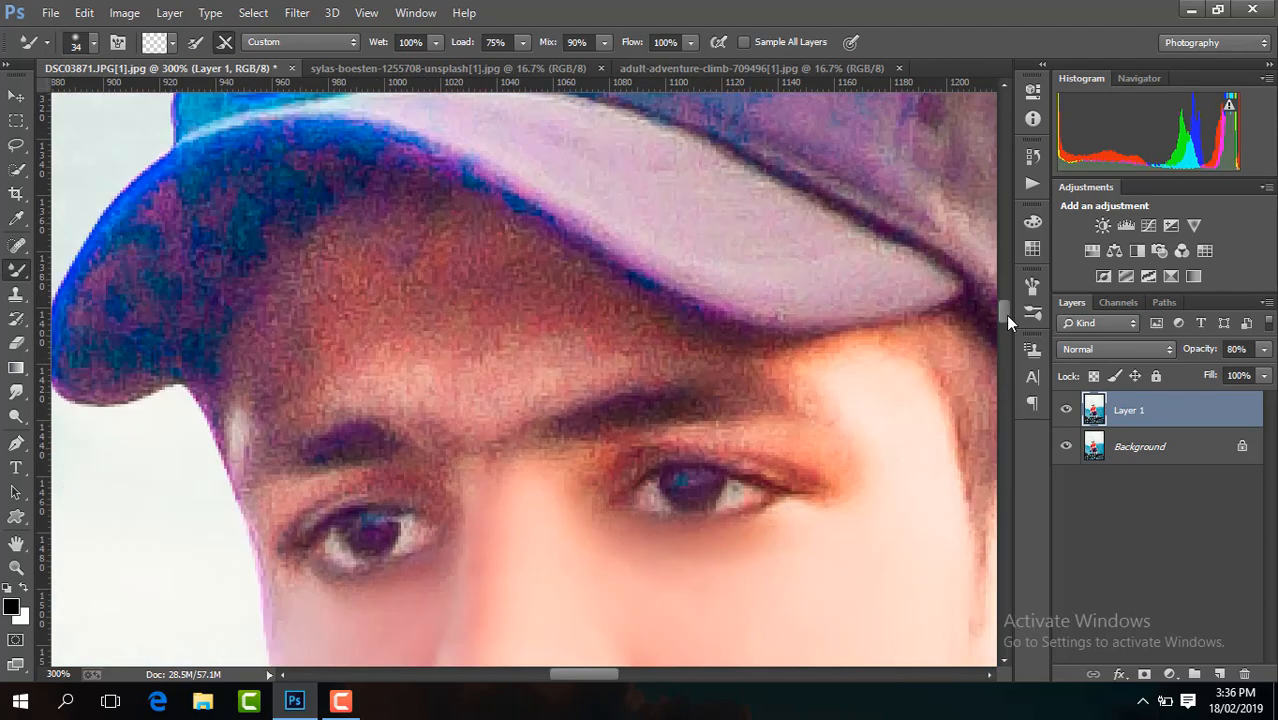
left_click(93, 42)
left_click_drag(132, 98, 160, 98)
left_click(508, 359)
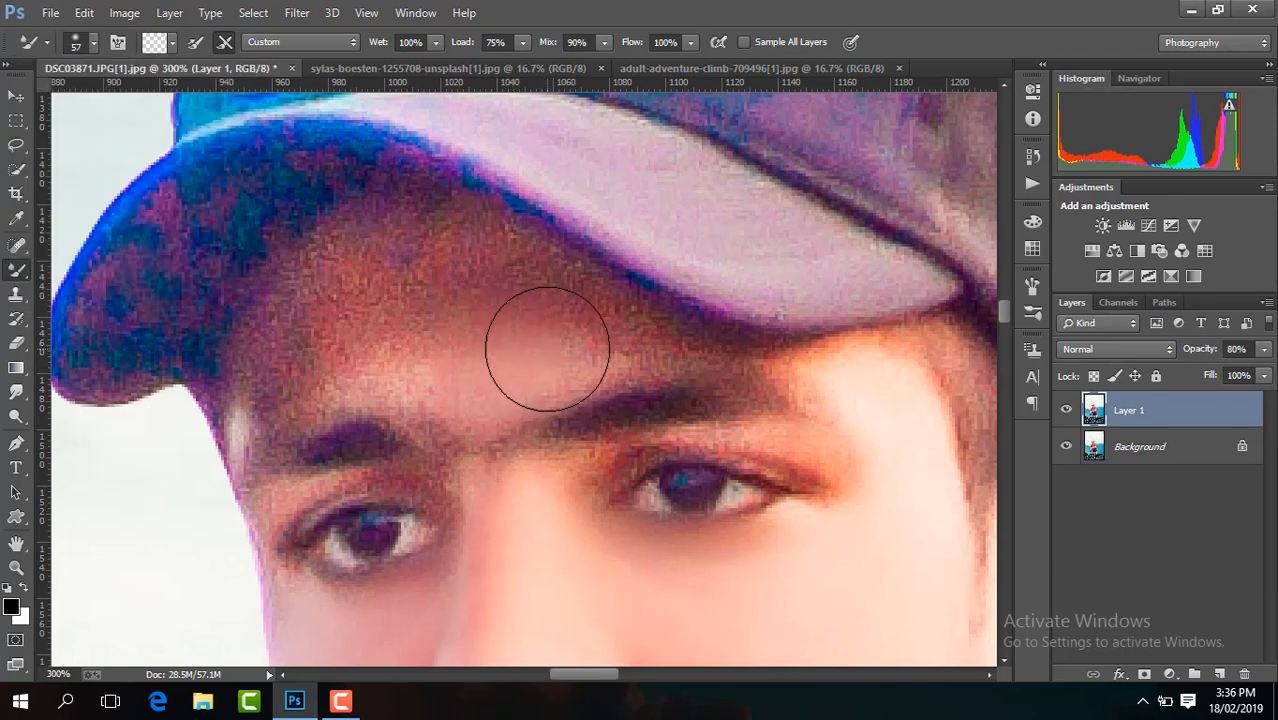
mouse_move(547, 349)
left_mouse_down()
mouse_move(489, 330)
mouse_move(398, 352)
mouse_move(488, 324)
mouse_move(410, 298)
mouse_move(457, 282)
mouse_move(376, 274)
mouse_move(404, 344)
mouse_move(283, 377)
mouse_move(312, 352)
mouse_move(320, 317)
mouse_move(307, 332)
mouse_move(576, 343)
mouse_move(439, 272)
mouse_move(465, 279)
mouse_move(399, 271)
mouse_move(465, 357)
left_mouse_up()
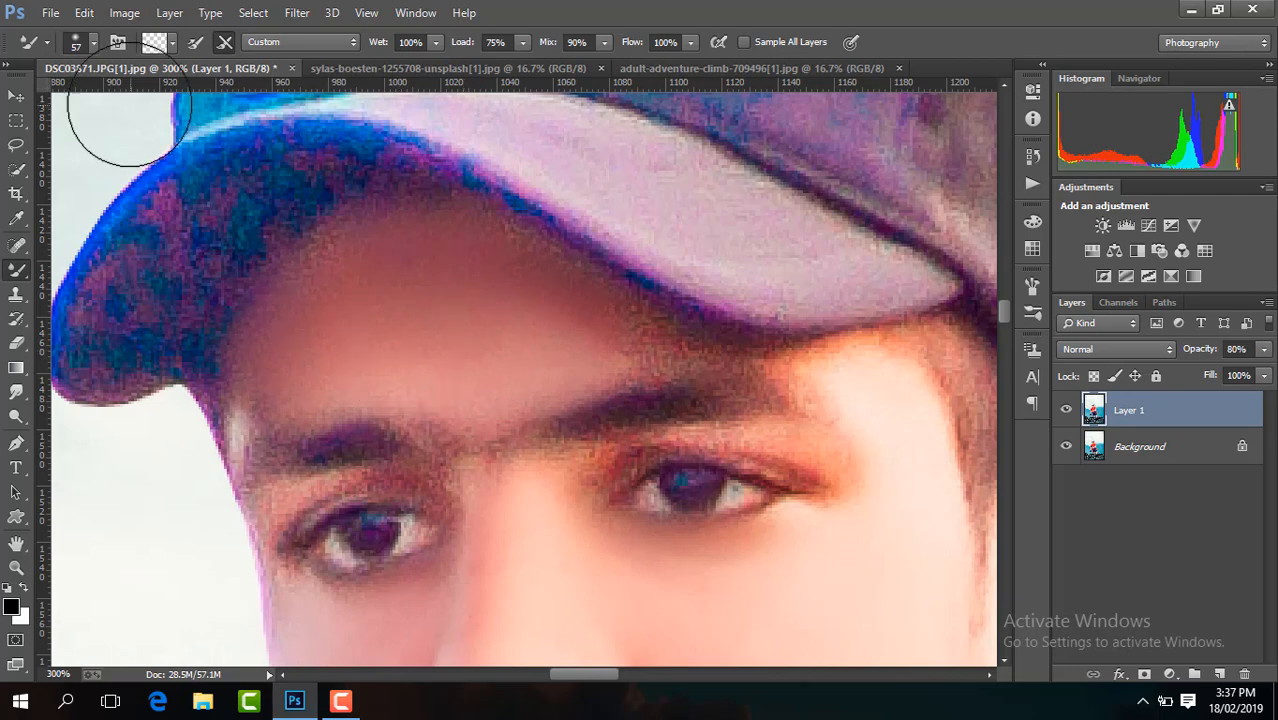
Set the Mixer Brush to 34 px and smooth the forehead edges below the cap and the skin at the near eye's outer corner.
left_click(93, 42)
left_click(120, 101)
left_click_drag(555, 335, 624, 333)
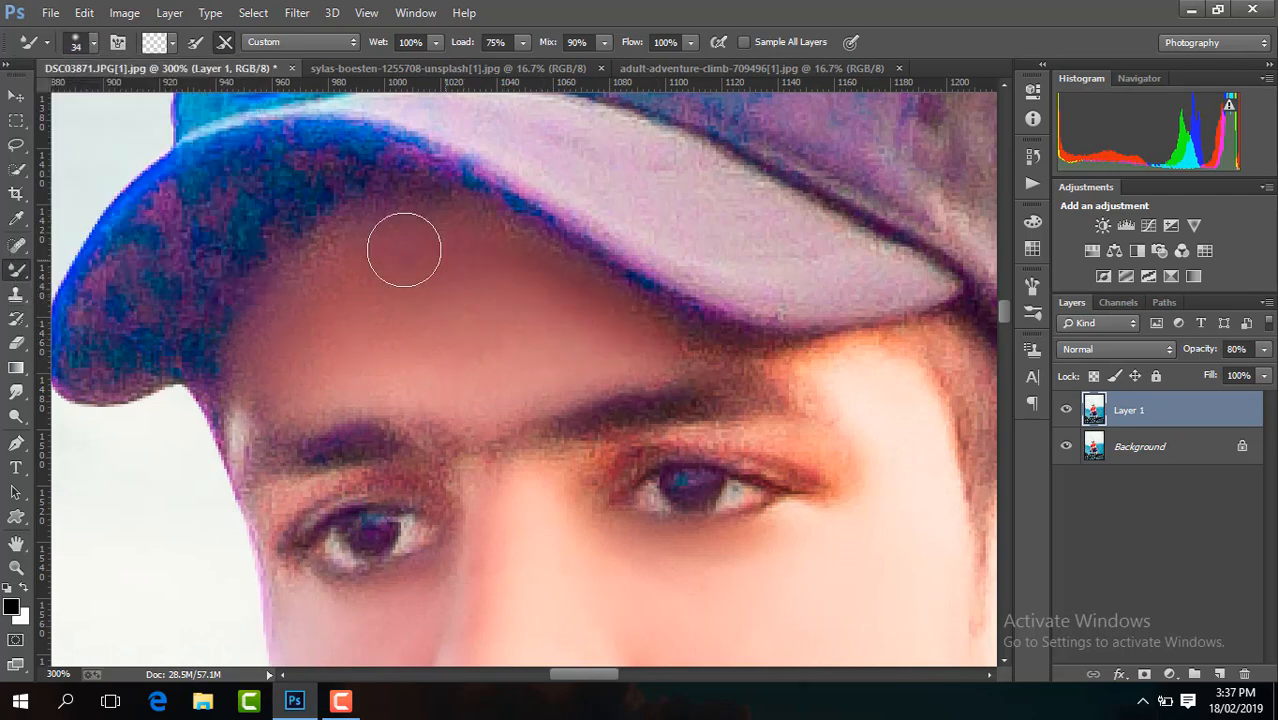
left_click_drag(266, 389, 260, 403)
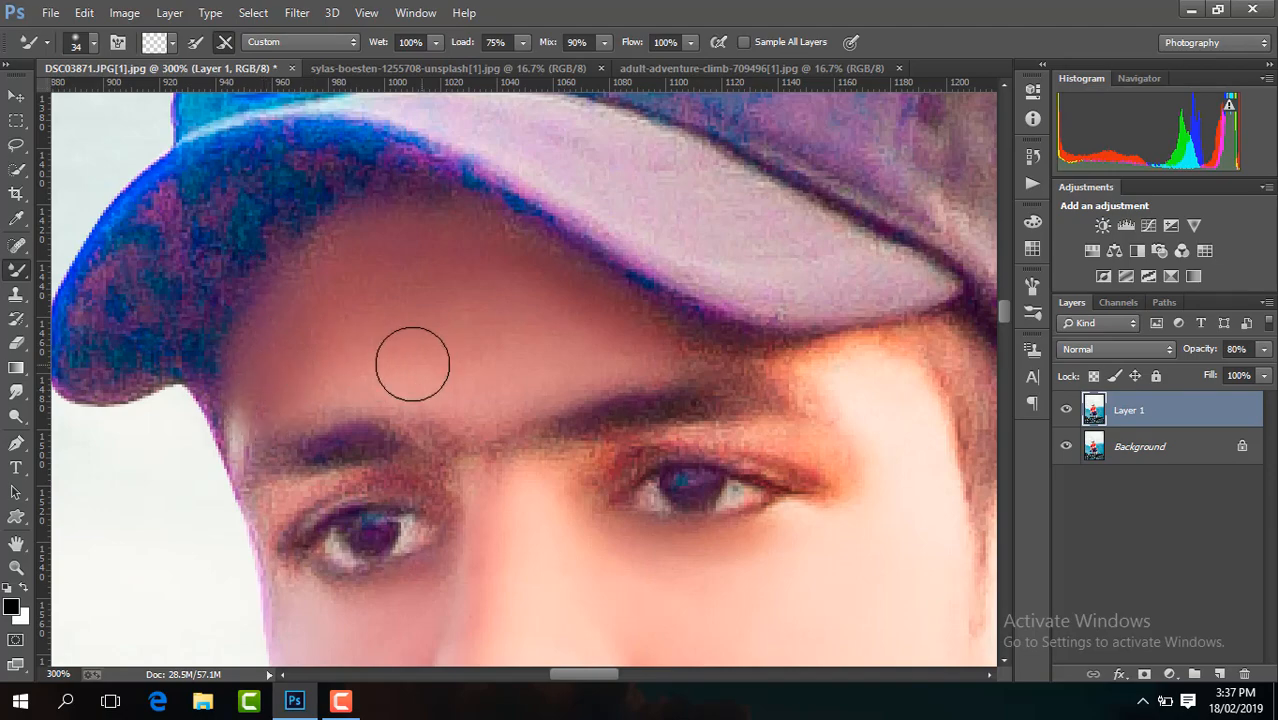
left_click_drag(859, 482, 849, 502)
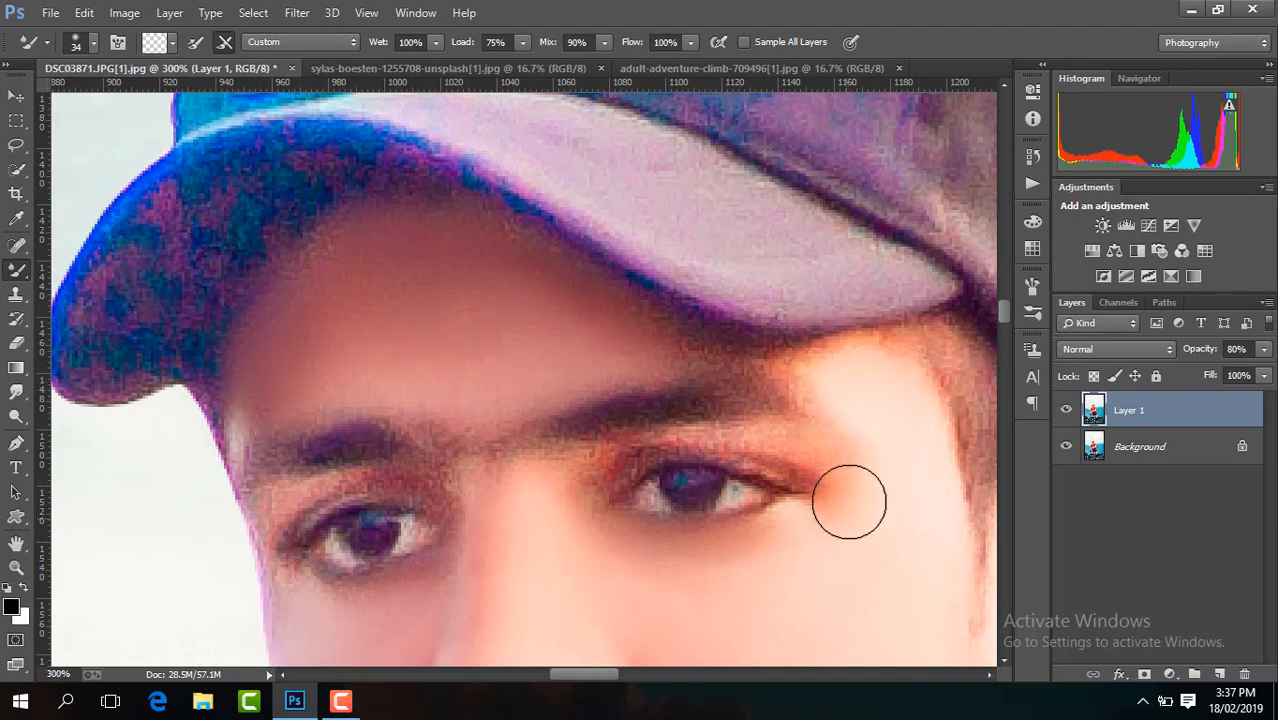
Set the Mixer Brush size to 50 px and smooth the skin of the hanging arm below the shirt sleeve.
key("ctrl+minus")
key("ctrl+minus")
key("ctrl+minus")
key("ctrl+minus")
key("ctrl+minus")
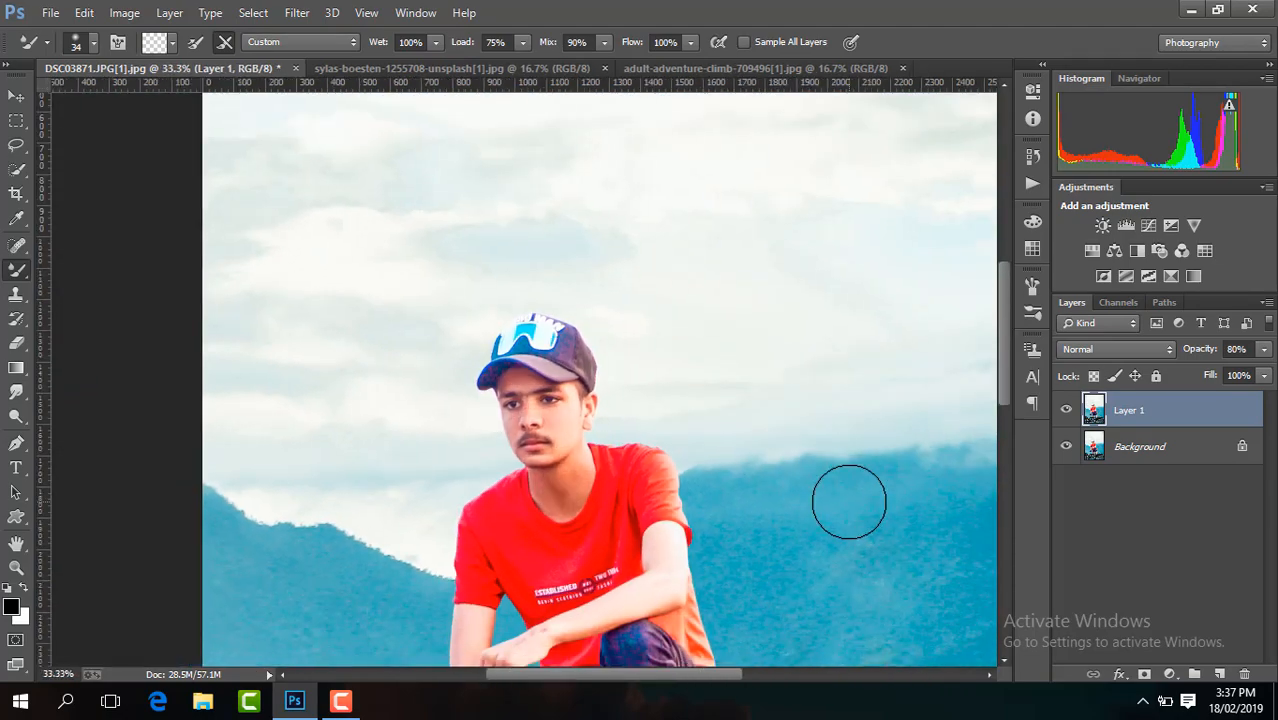
left_click_drag(1004, 368, 1006, 431)
key("ctrl+plus")
key("ctrl+plus")
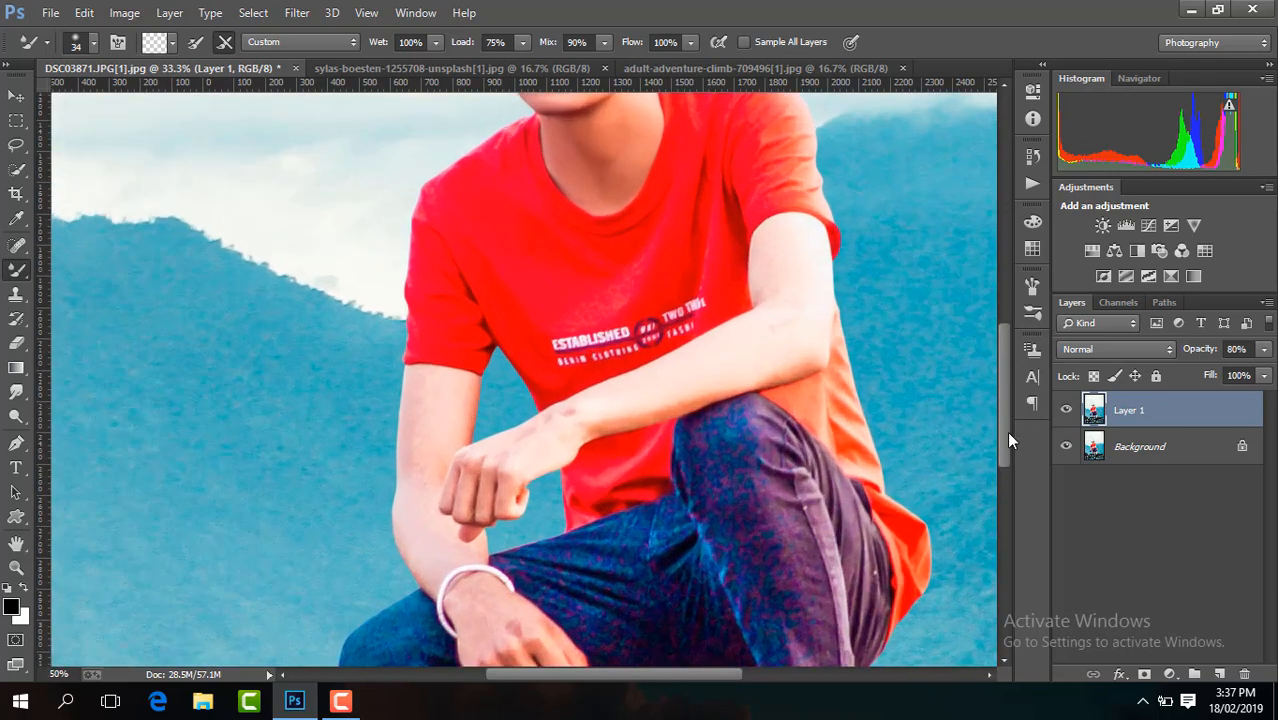
key("ctrl+plus")
key("ctrl+plus")
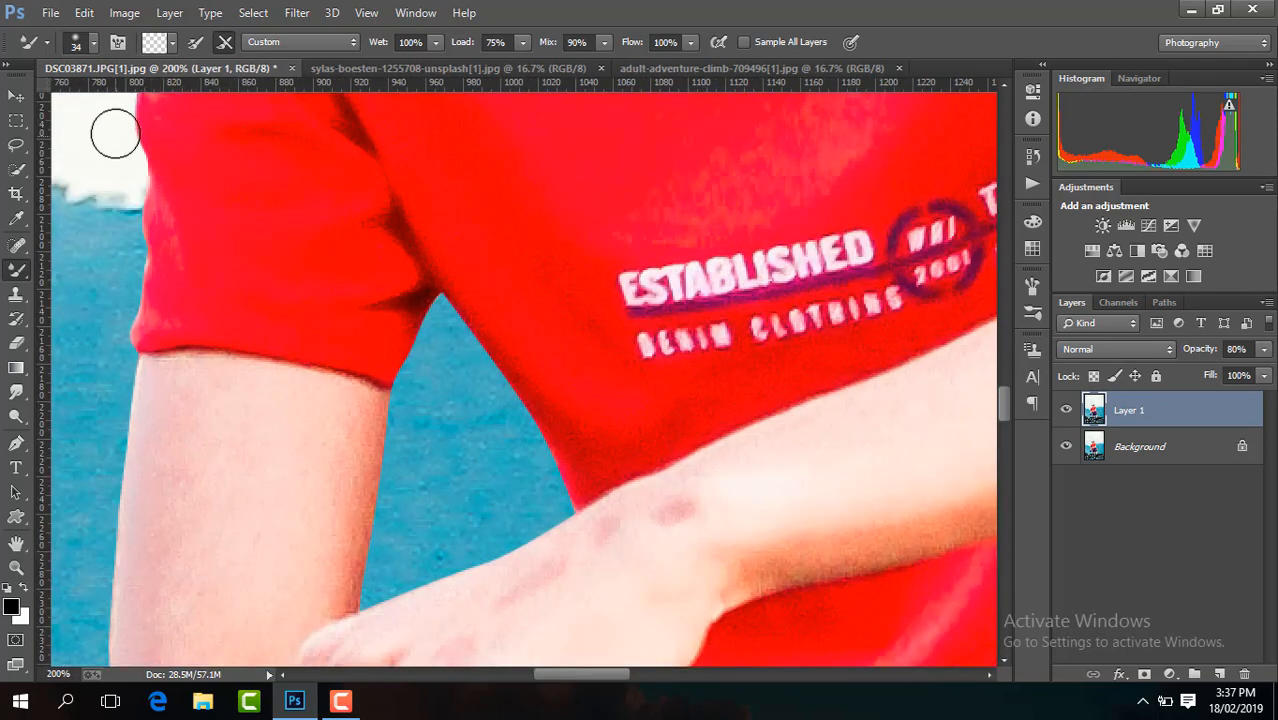
left_click(93, 43)
left_click(142, 101)
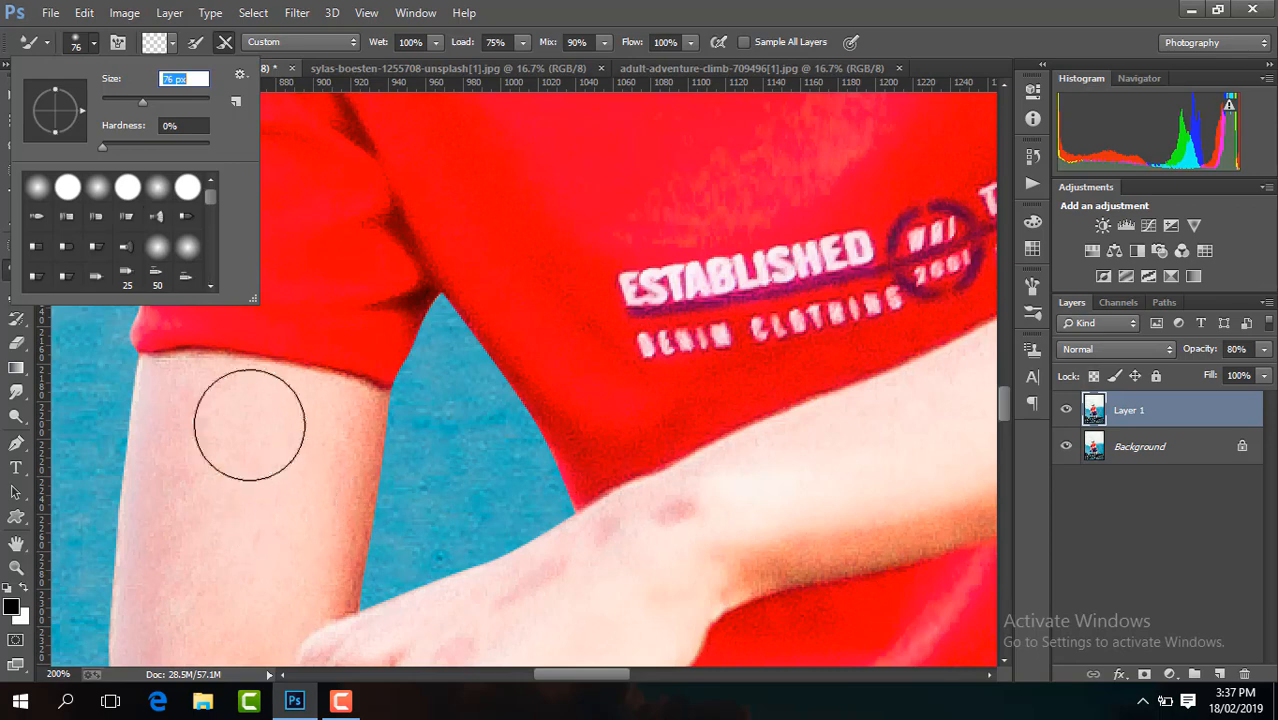
left_click(128, 101)
mouse_move(316, 557)
left_mouse_down()
mouse_move(331, 551)
mouse_move(323, 562)
left_mouse_up()
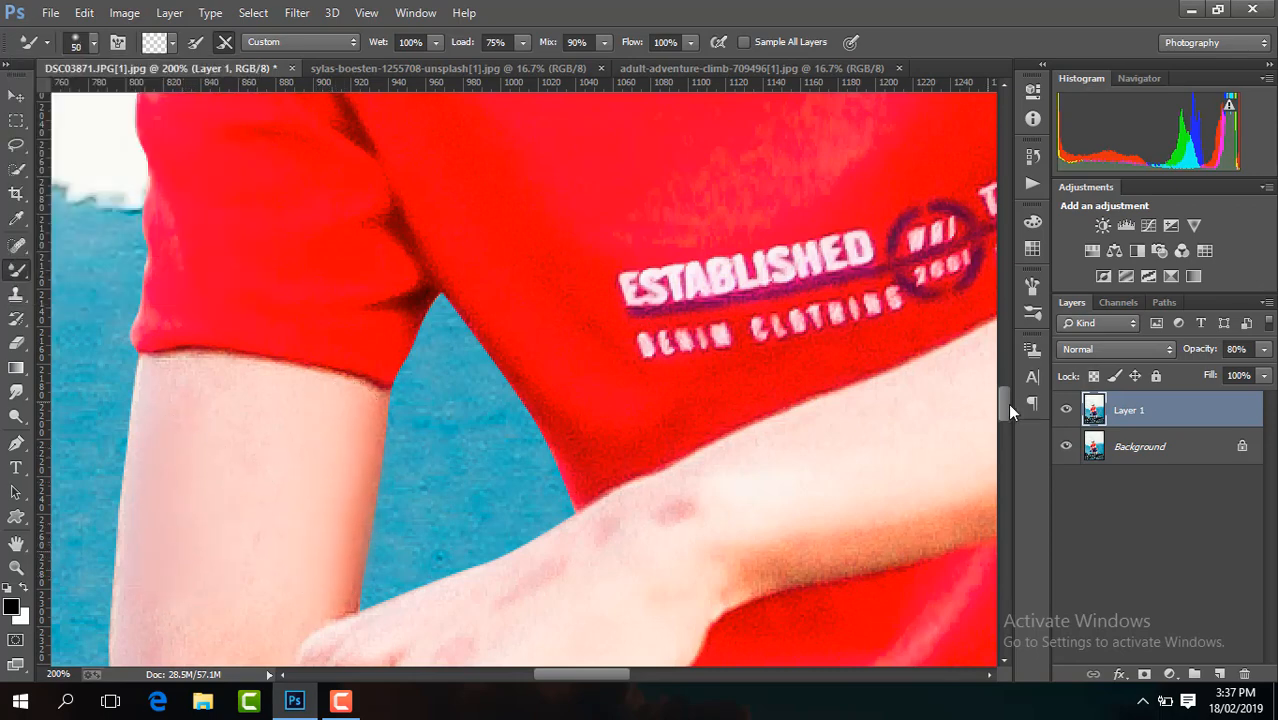
Smooth the lower part of the hanging arm and the back and fingers of the hand wearing the bracelet.
left_click_drag(1004, 404, 1003, 428)
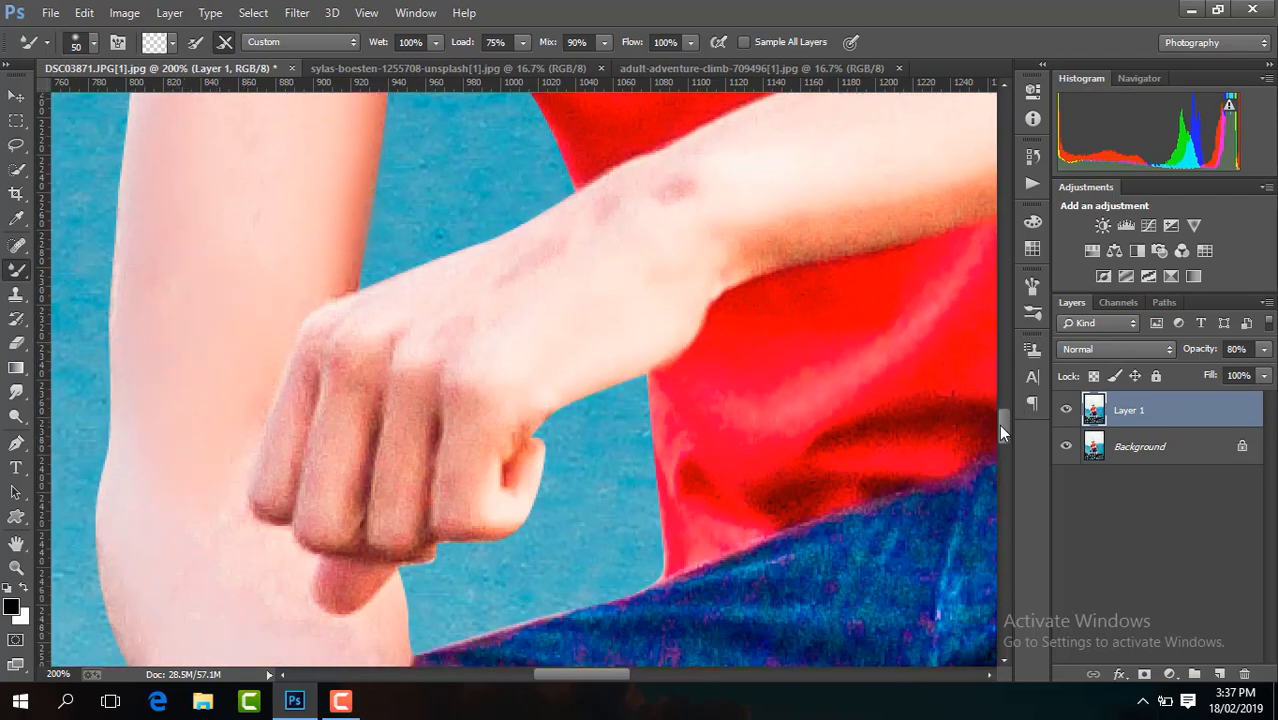
left_click_drag(1003, 431, 1003, 452)
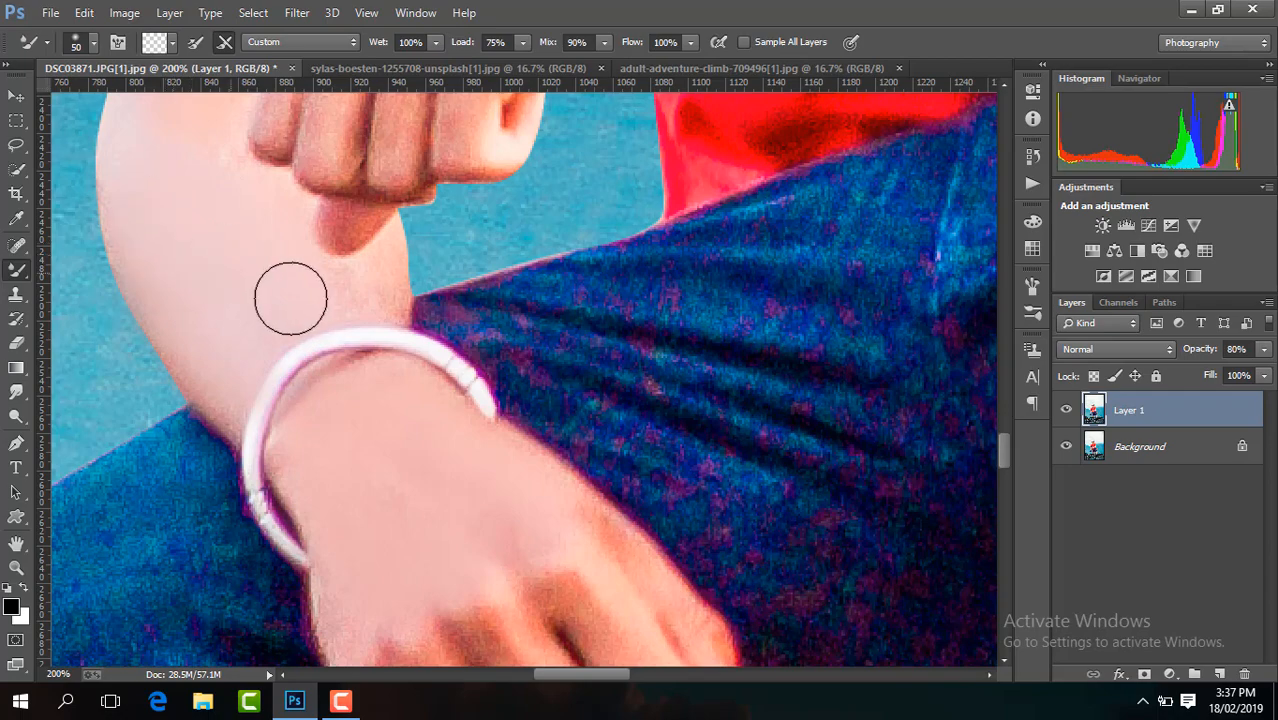
left_click_drag(998, 455, 1002, 472)
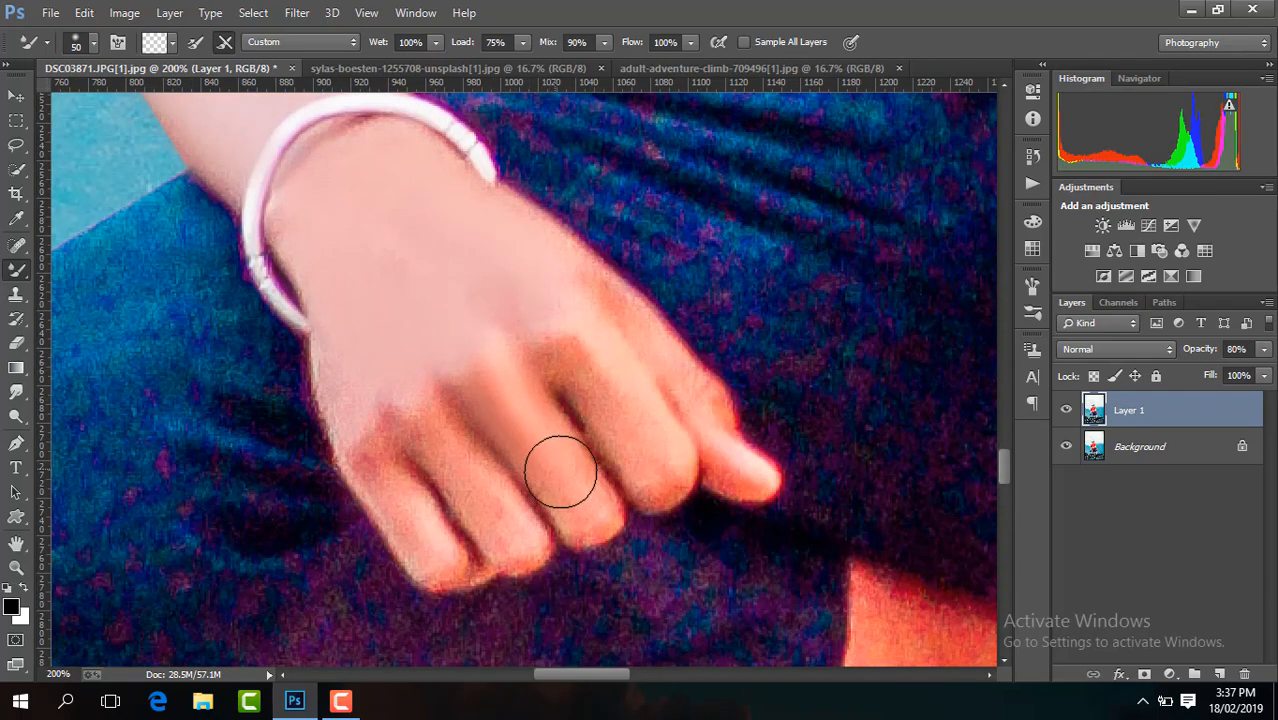
mouse_move(560, 472)
left_mouse_down()
mouse_move(633, 408)
mouse_move(632, 437)
left_mouse_up()
mouse_move(388, 415)
left_mouse_down()
mouse_move(414, 414)
mouse_move(354, 448)
mouse_move(380, 334)
left_mouse_up()
mouse_move(382, 395)
left_mouse_down()
mouse_move(539, 297)
mouse_move(523, 315)
left_mouse_up()
Smooth the skin of both ankles between the jeans hems and the shoes with the 50 px Mixer Brush.
left_click_drag(594, 676, 642, 676)
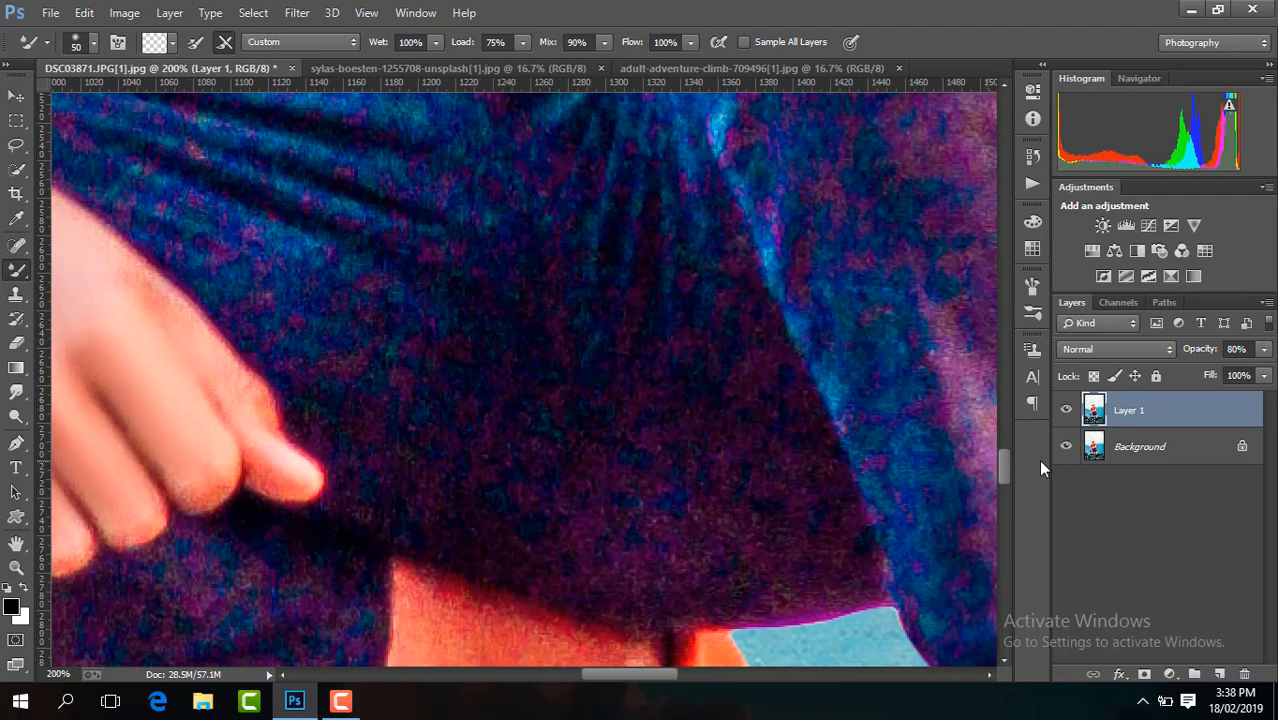
left_click_drag(1004, 476, 1004, 502)
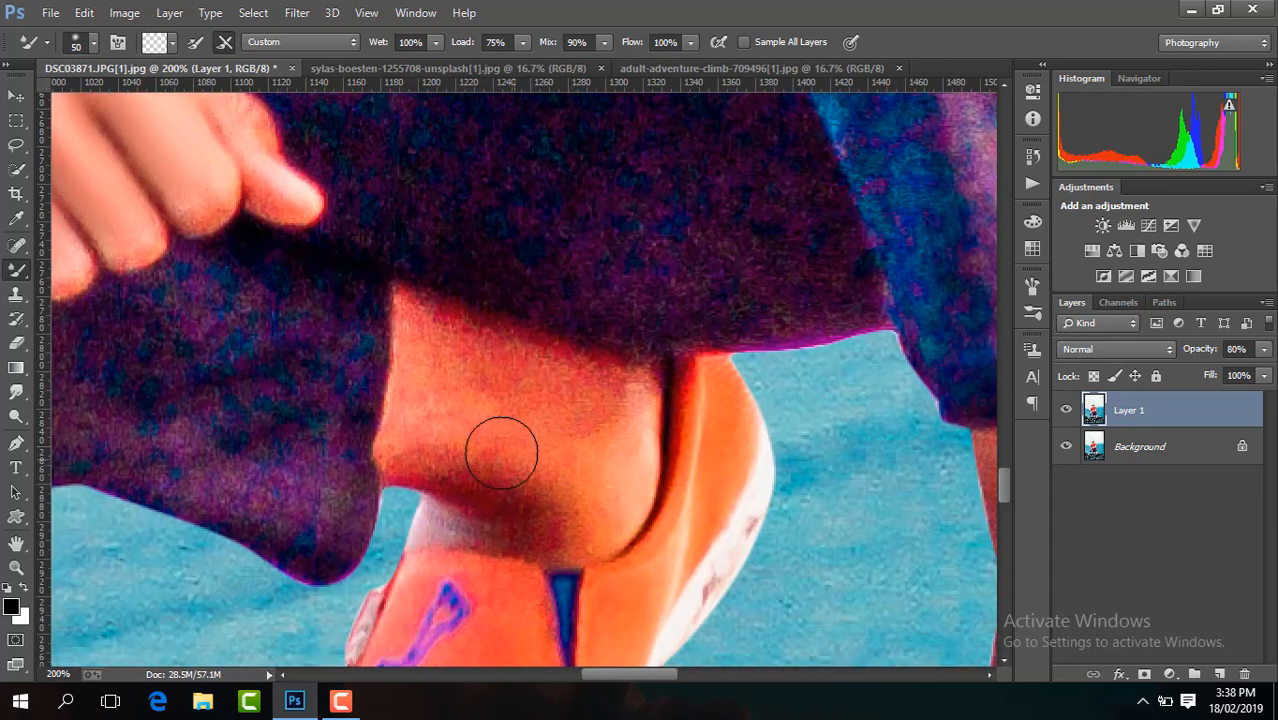
mouse_move(501, 453)
left_mouse_down()
mouse_move(428, 446)
mouse_move(568, 474)
mouse_move(538, 473)
mouse_move(499, 386)
mouse_move(415, 322)
left_mouse_up()
left_click_drag(602, 389, 590, 414)
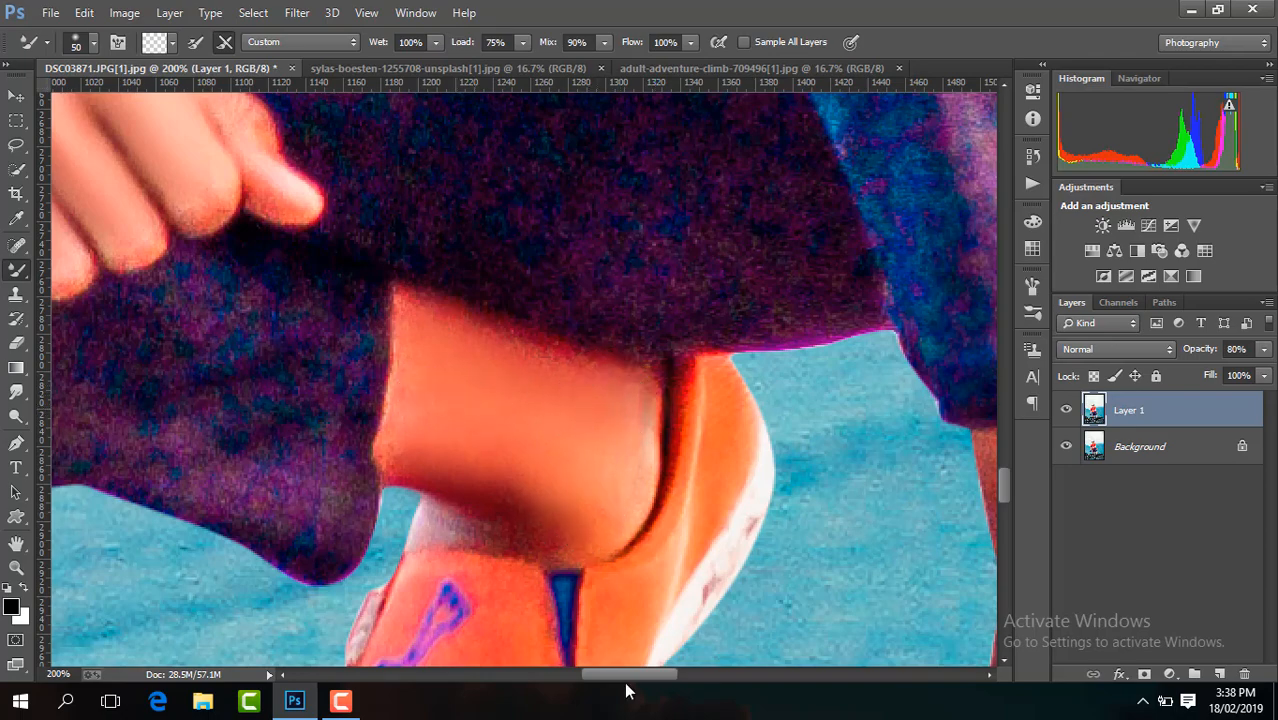
left_click_drag(627, 675, 683, 675)
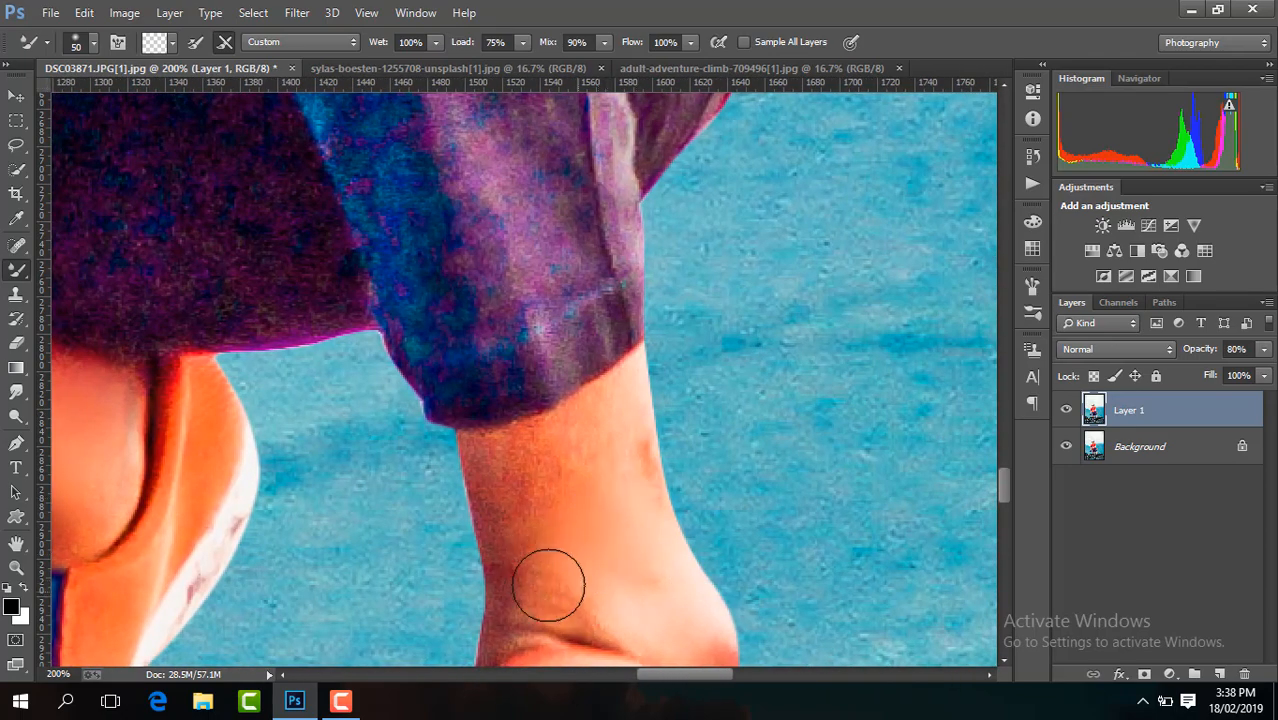
left_click_drag(548, 585, 505, 474)
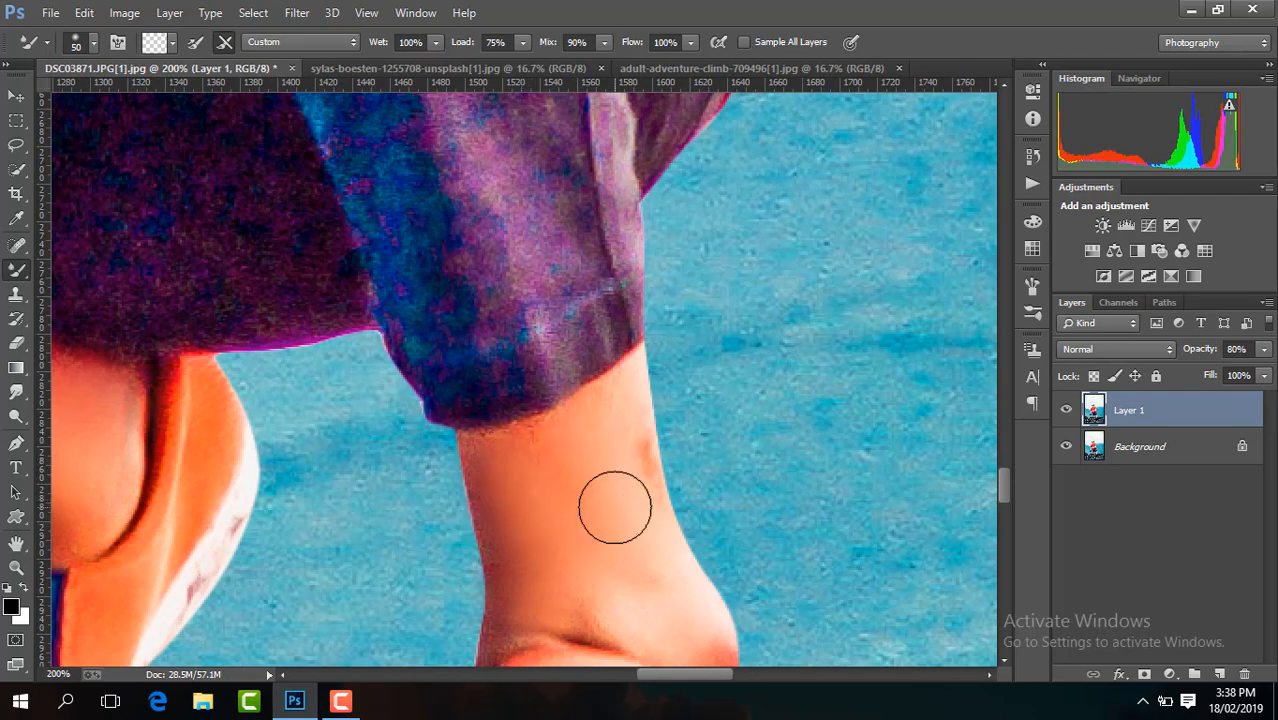
left_click_drag(612, 507, 632, 615)
Smooth the forearm crossing the red shirt from the elbow down to the wrist and hand.
left_click_drag(1005, 487, 1000, 410)
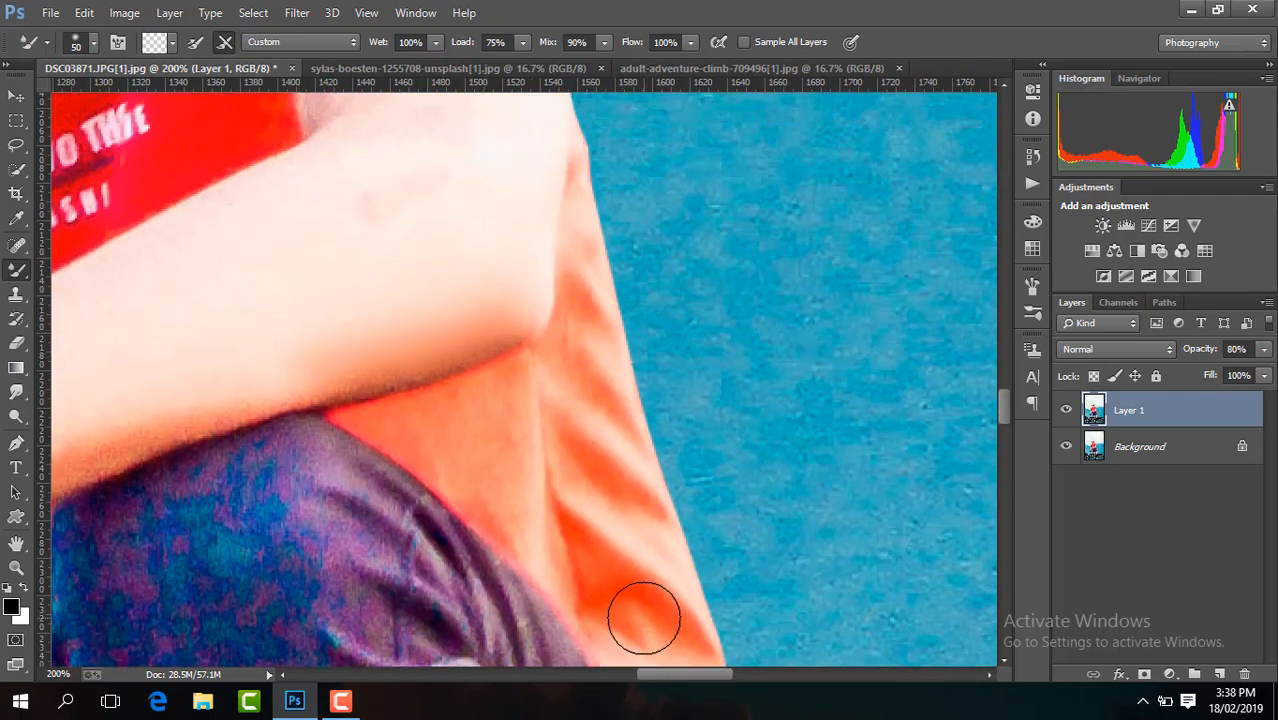
left_click_drag(699, 675, 632, 675)
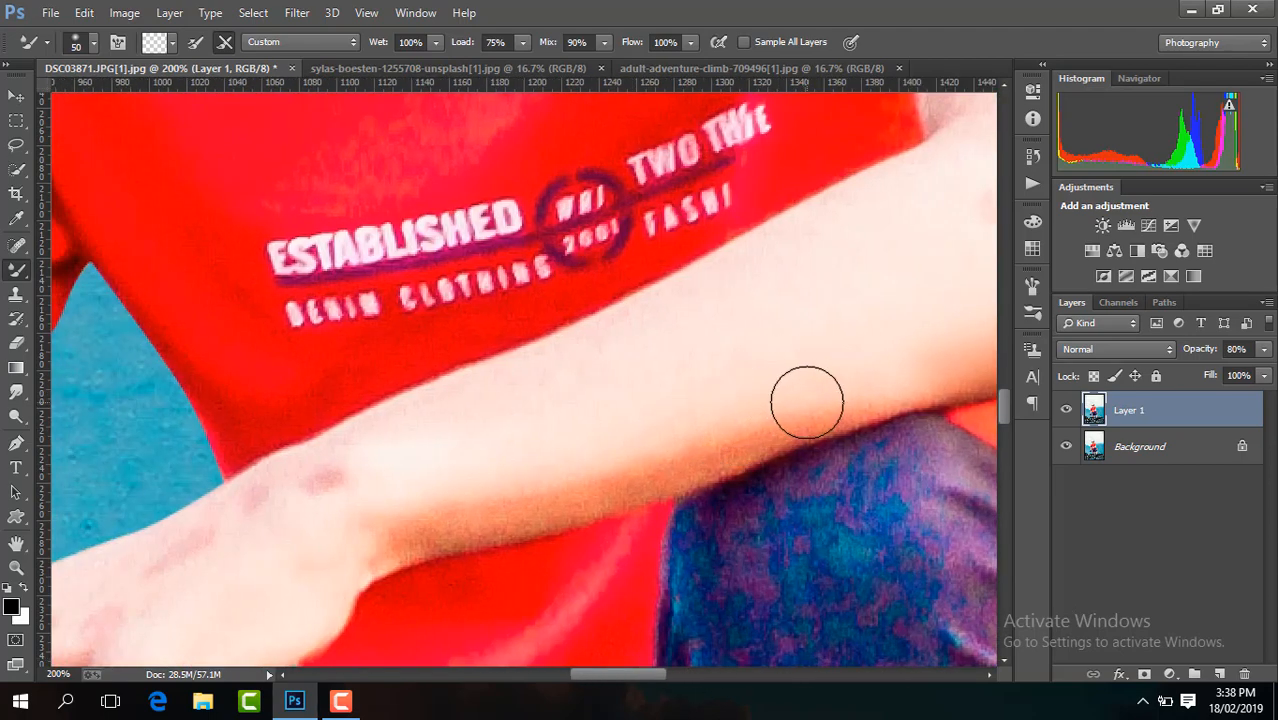
mouse_move(498, 490)
left_mouse_down()
mouse_move(416, 520)
mouse_move(335, 511)
mouse_move(322, 497)
mouse_move(189, 562)
mouse_move(195, 594)
left_mouse_up()
Flatten the retouched layer into the background and duplicate the result onto a new layer.
key("ctrl+0")
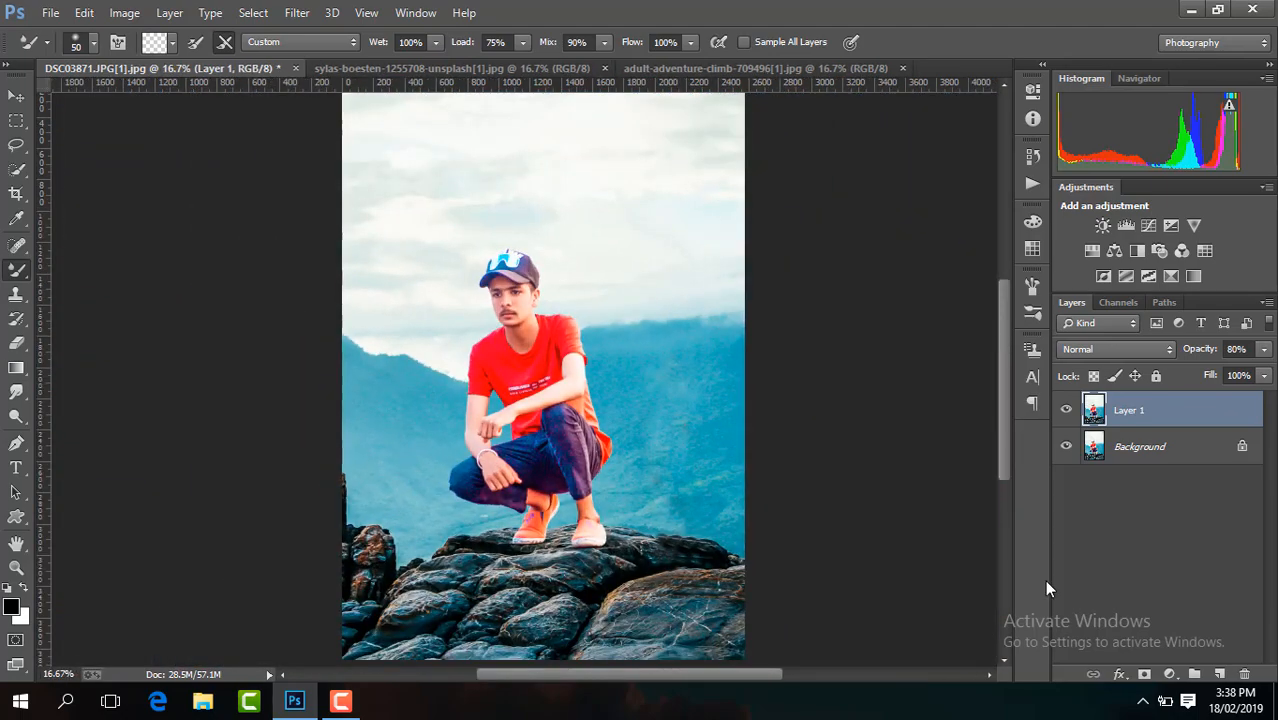
key("ctrl+minus")
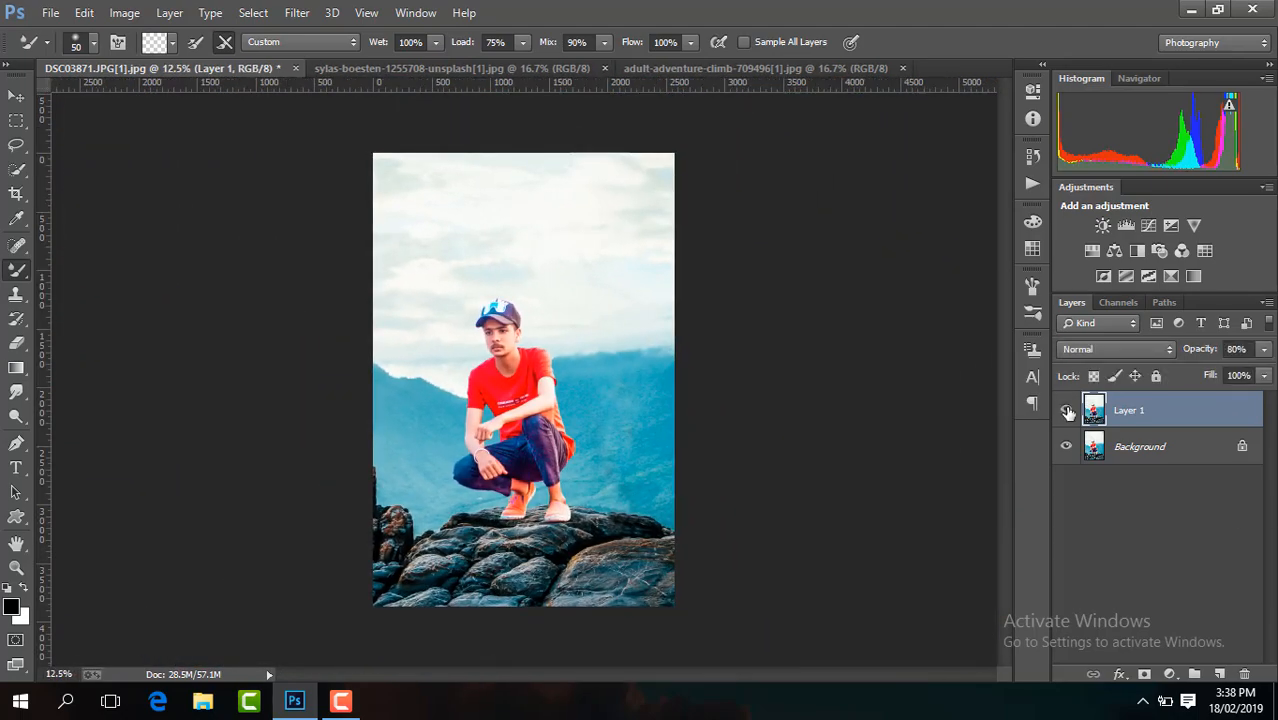
right_click(1130, 410)
left_click(810, 566)
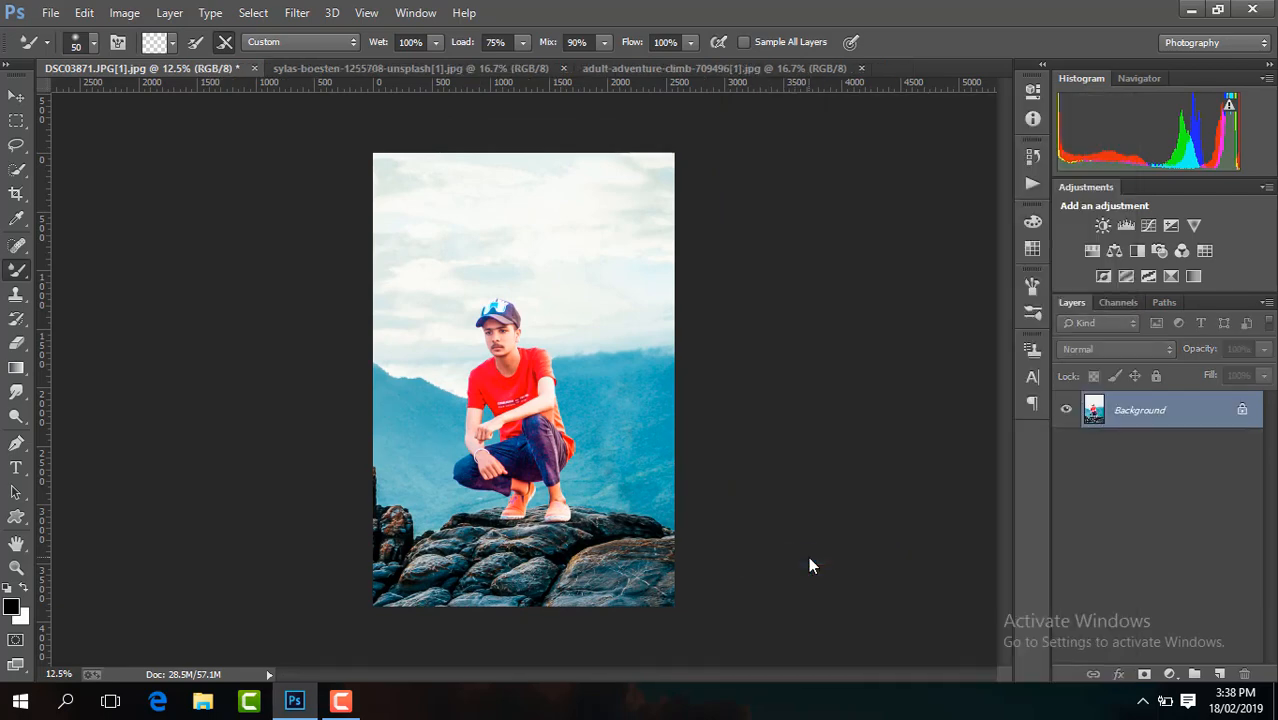
key("ctrl+j")
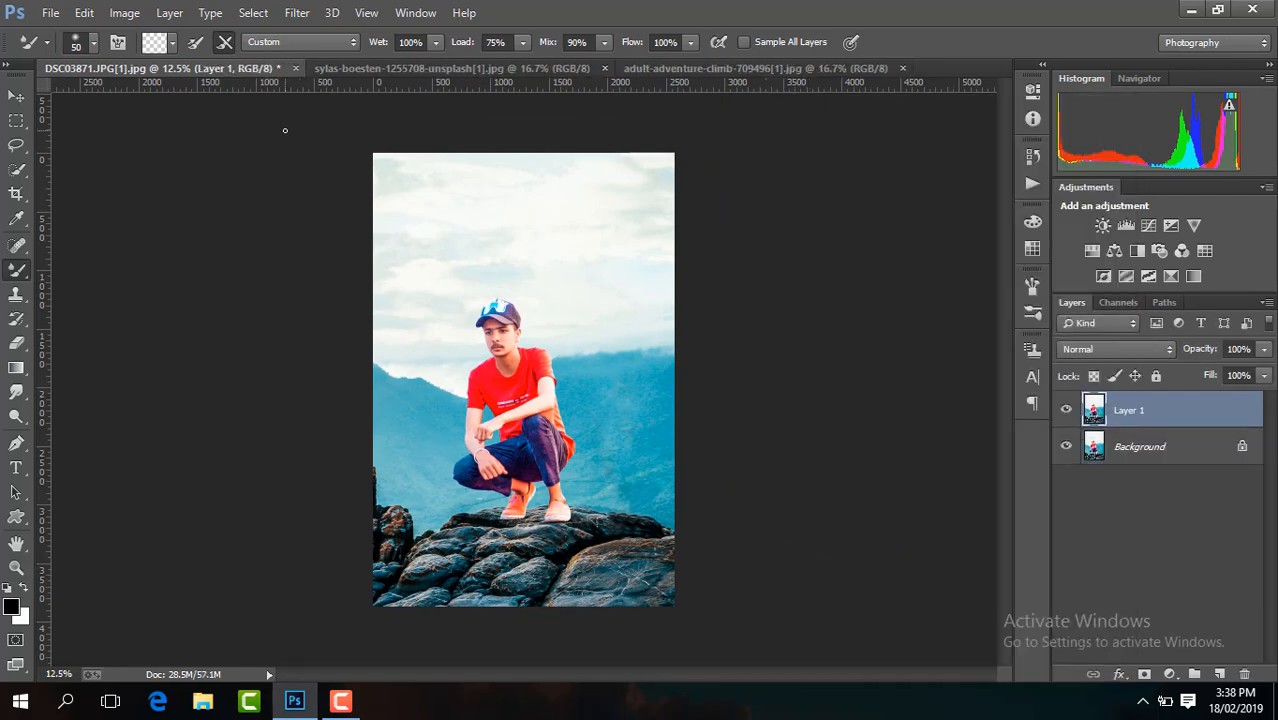
Start a Camera Raw grade on the duplicated layer with Contrast +14, Temperature +7 and Blacks -9.
left_click(297, 12)
left_click(418, 121)
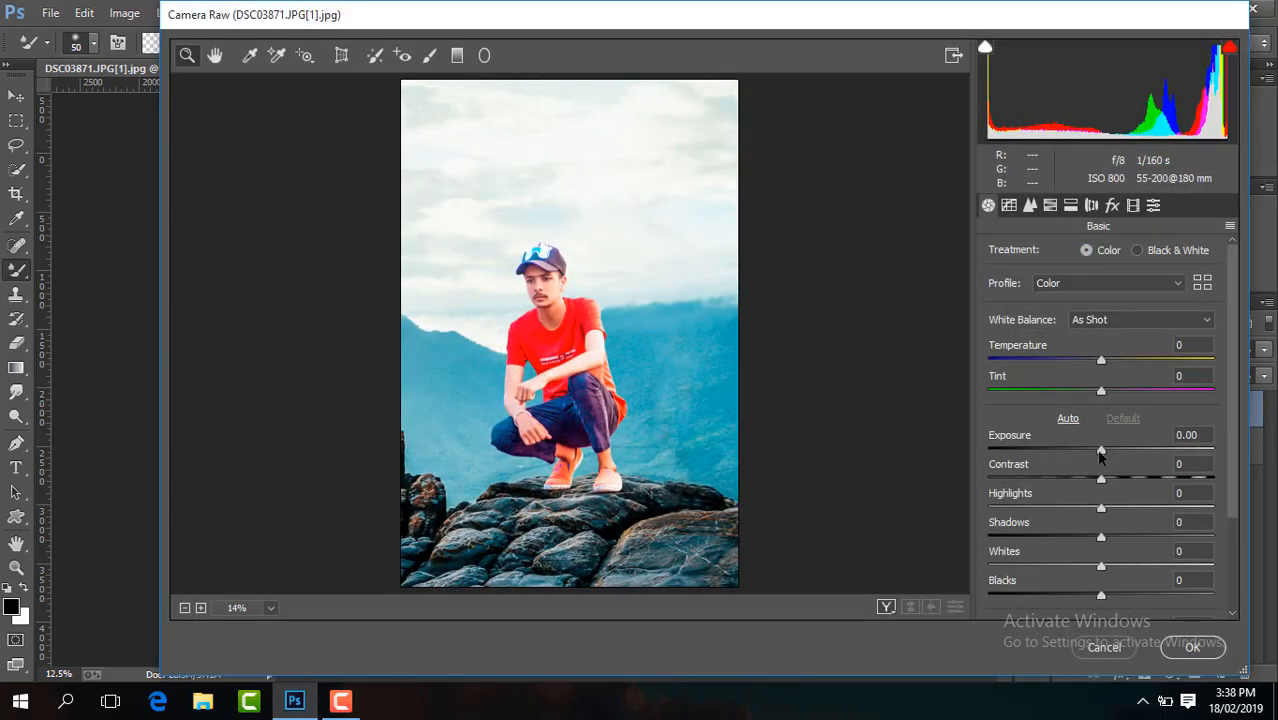
left_click_drag(1104, 484, 1120, 481)
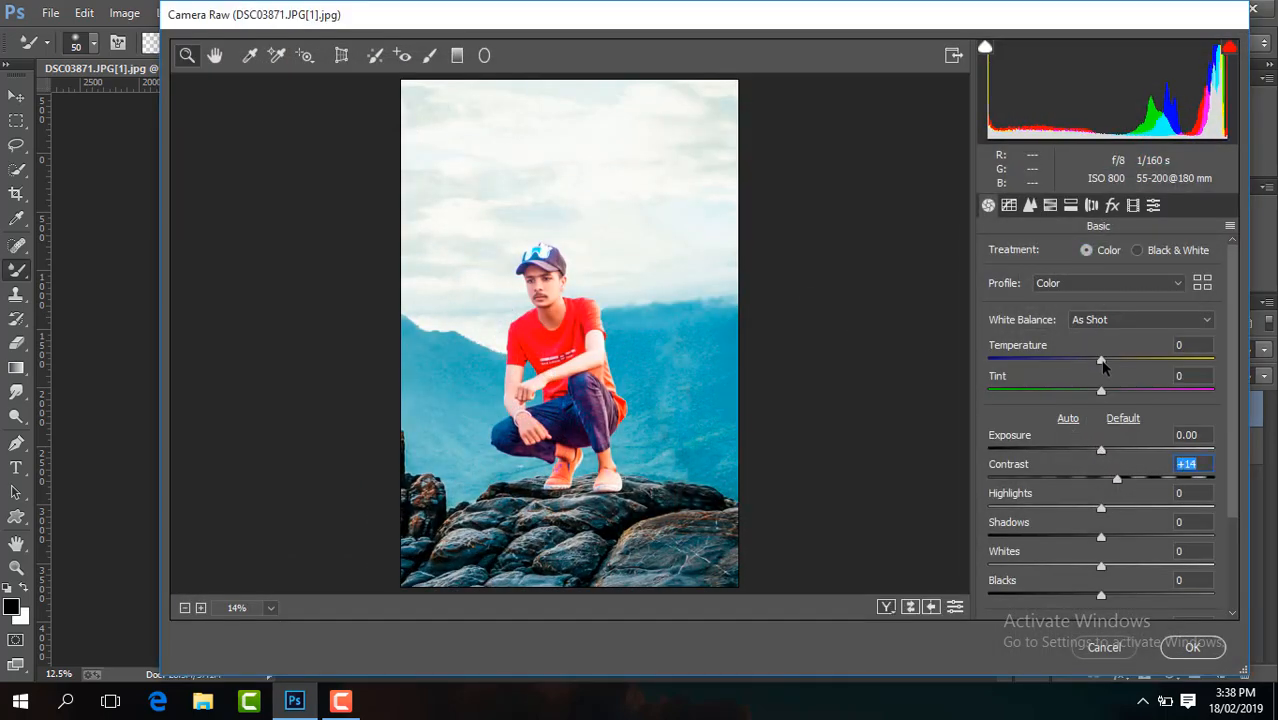
left_click_drag(1103, 365, 1110, 368)
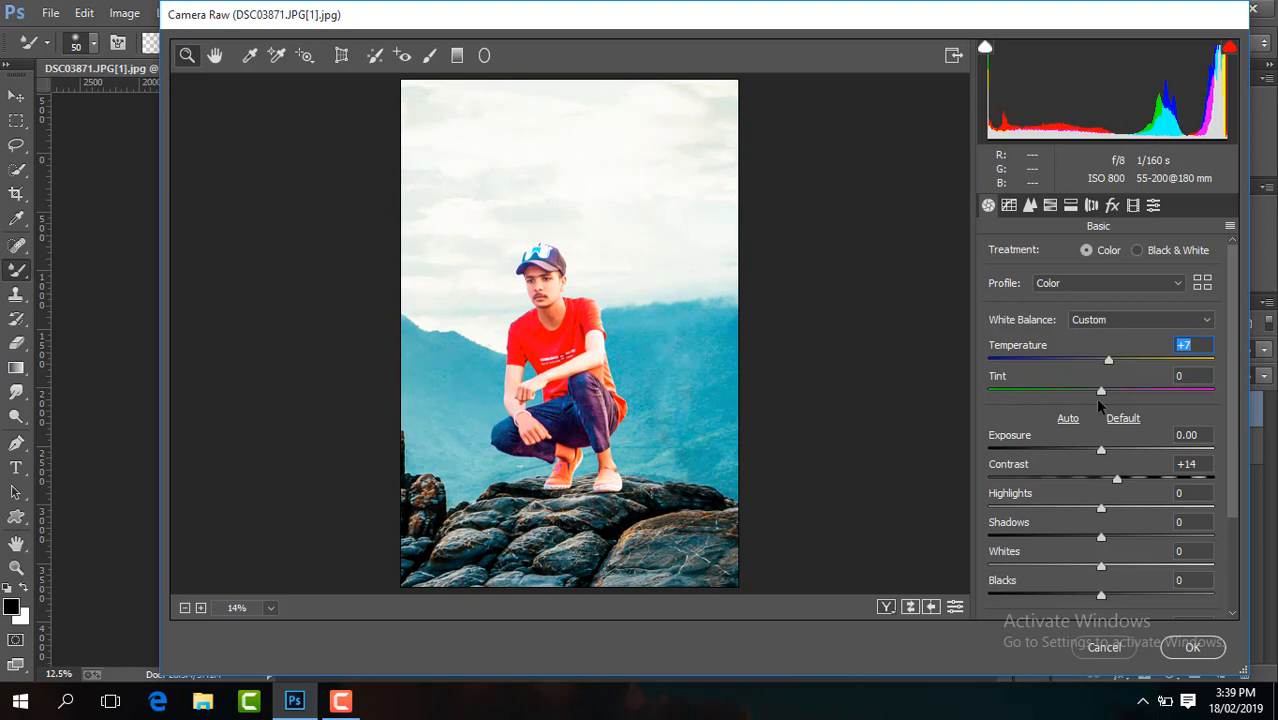
left_click_drag(1098, 597, 1089, 597)
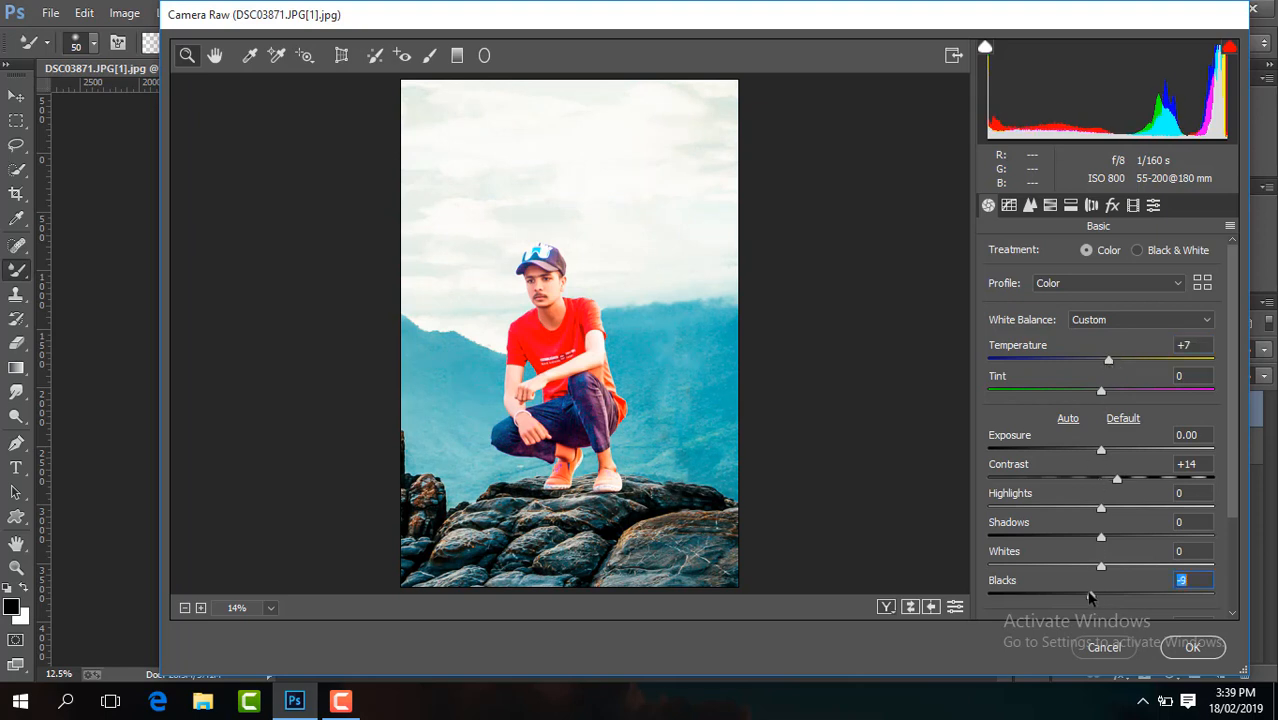
Set Shadows to +16 and Clarity to +8, and raise Vibrance slightly in the Camera Raw grade.
scroll(1117, 530, "down", 2)
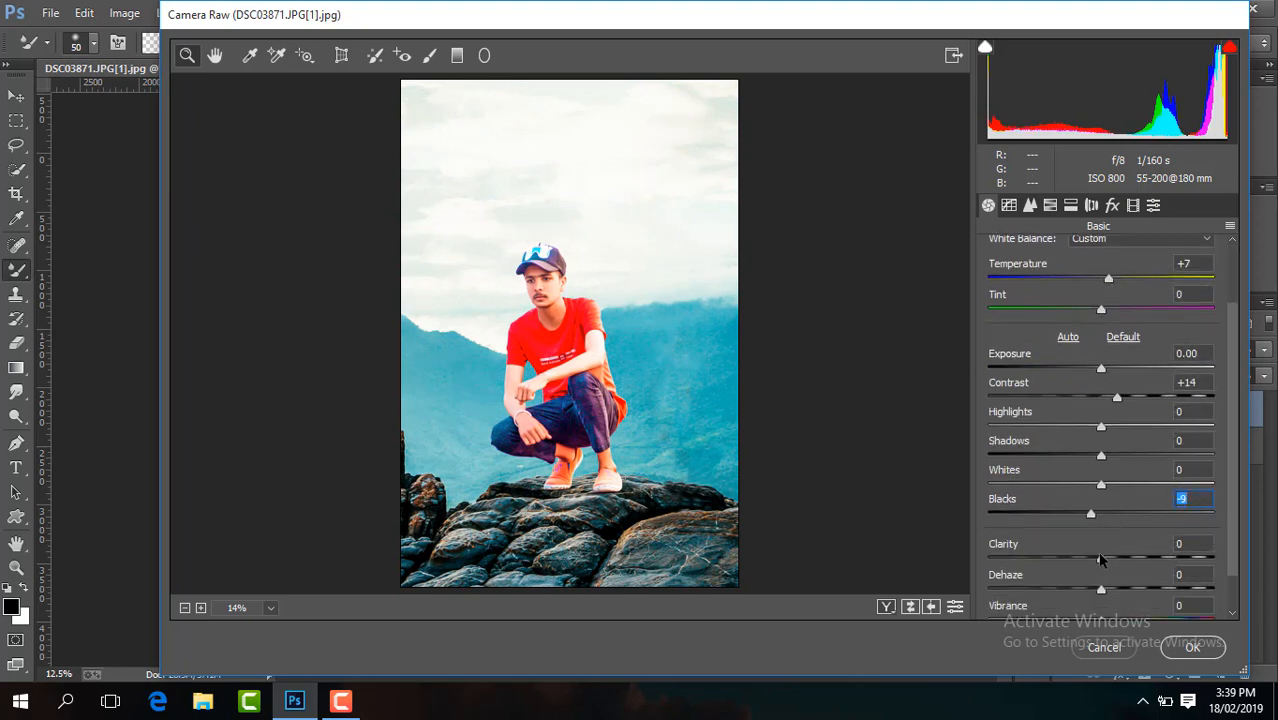
left_click_drag(1101, 455, 1119, 457)
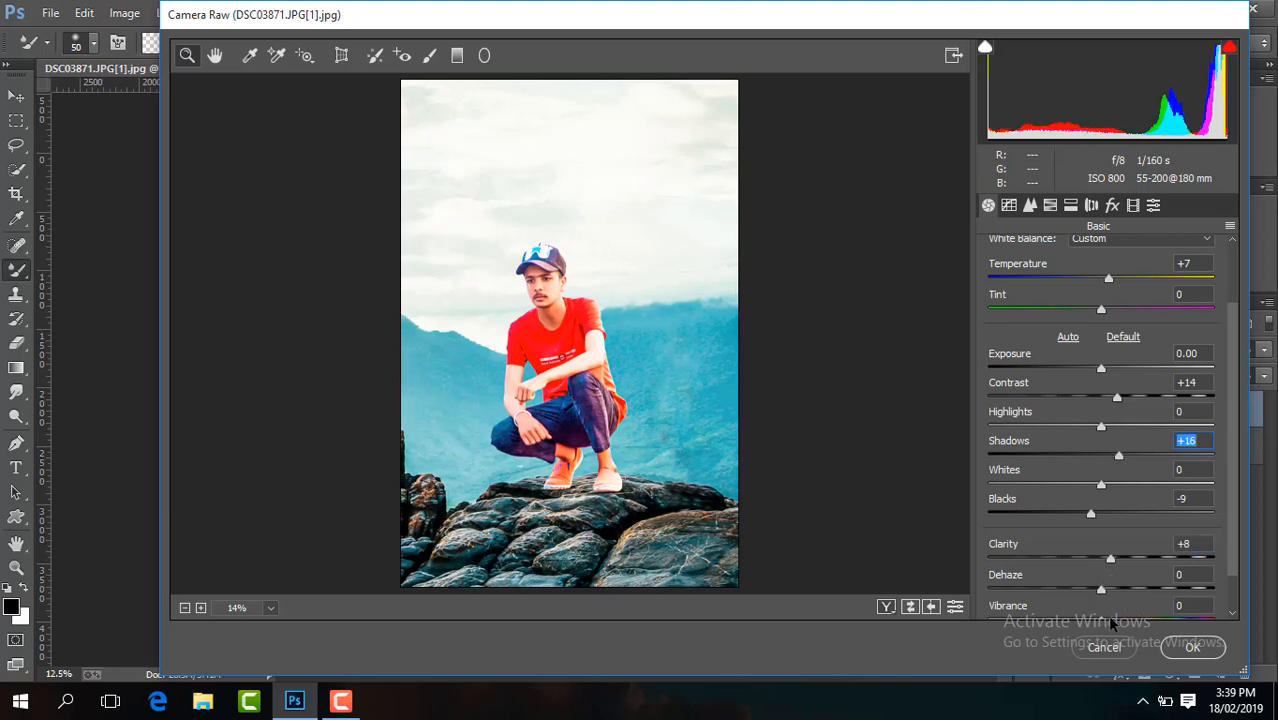
scroll(1229, 523, "down", 1)
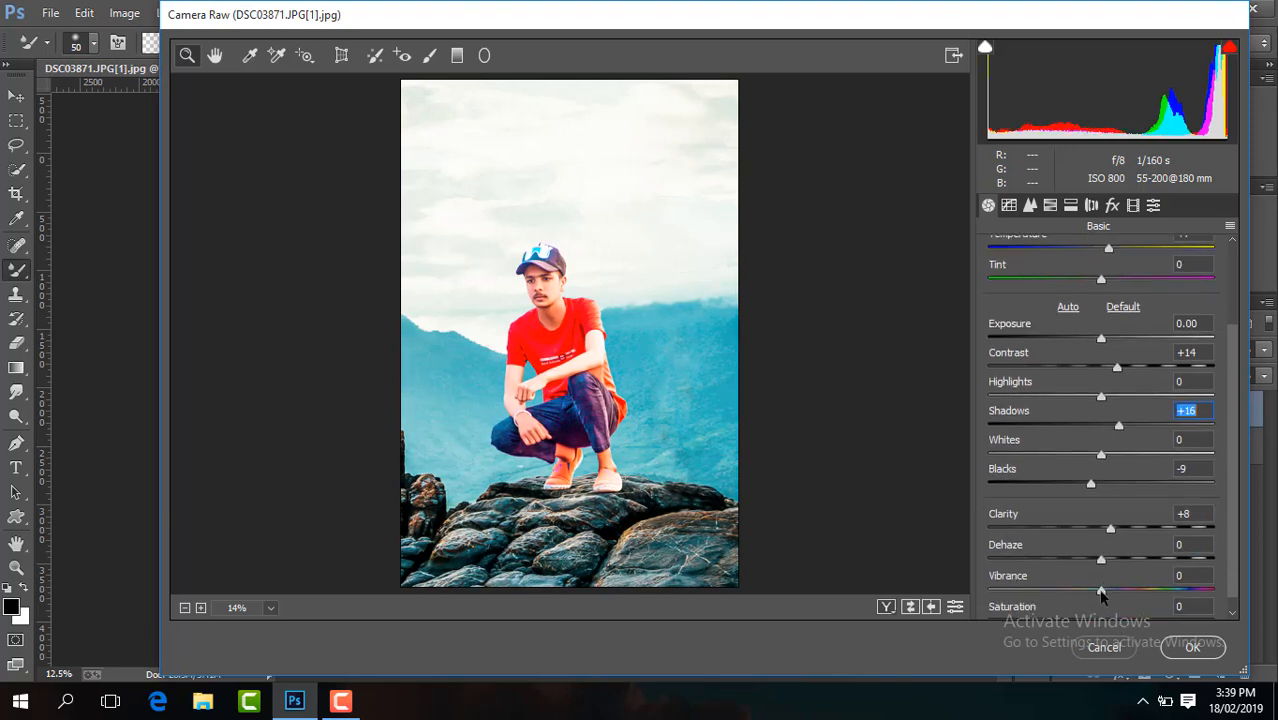
left_click_drag(1101, 590, 1113, 590)
Darken the image edges with a post-crop vignette amount of -44 in Highlight Priority style.
left_click(1050, 206)
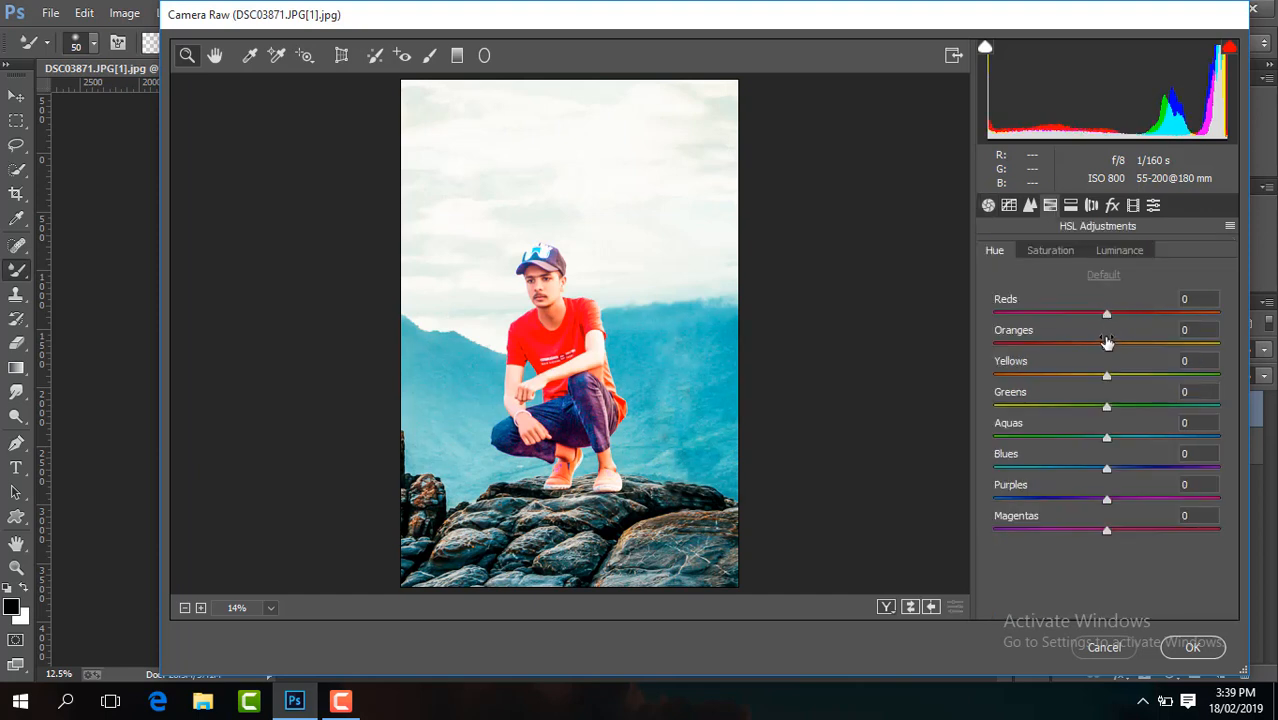
left_click(1111, 206)
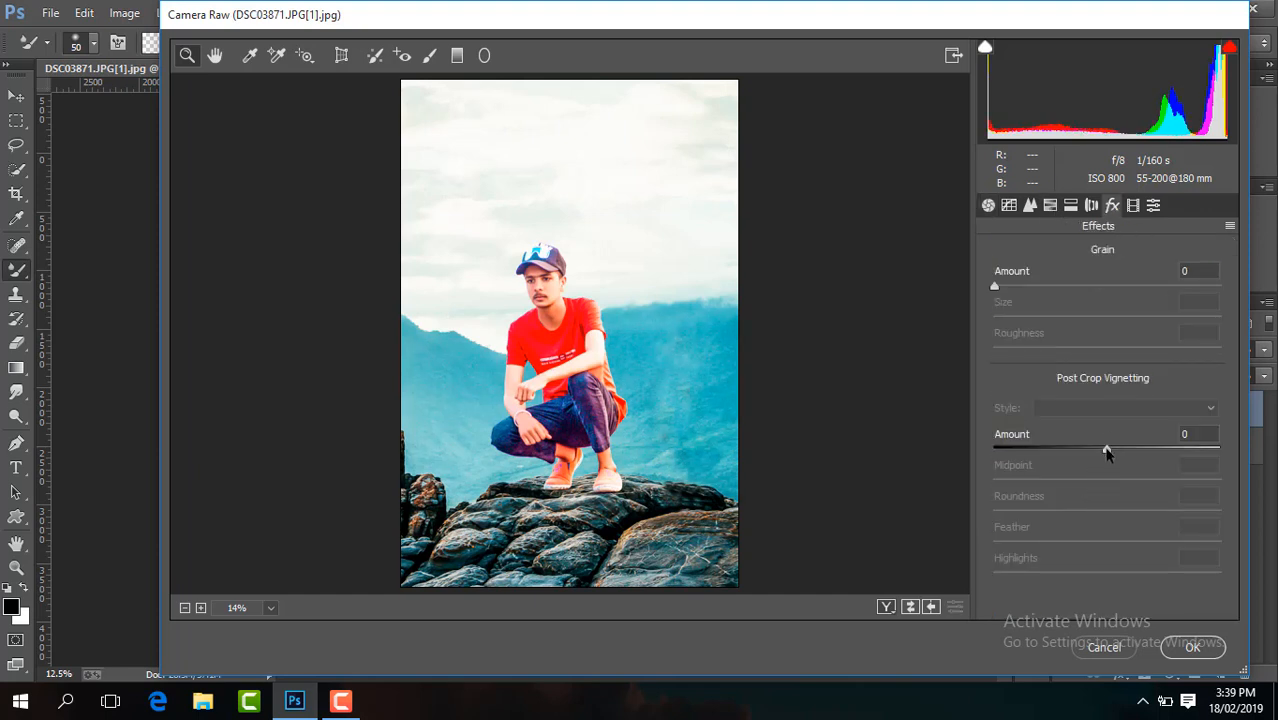
left_click_drag(1107, 450, 1058, 446)
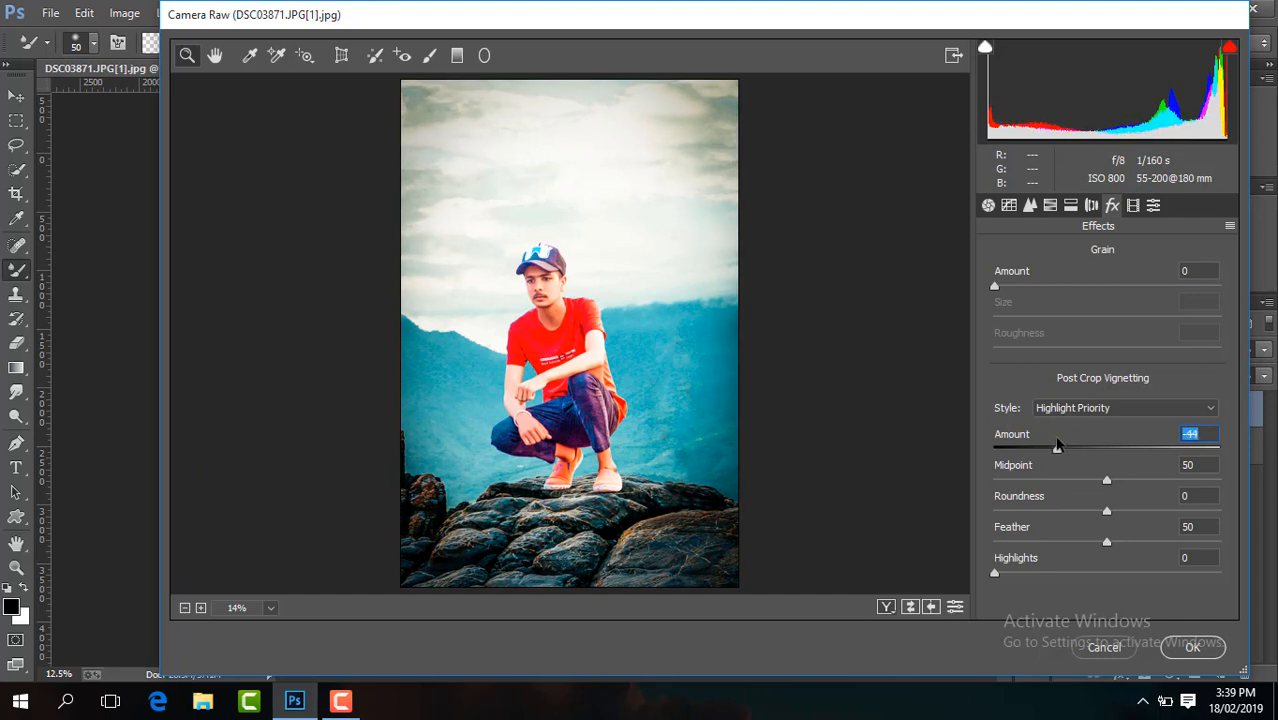
Set the sharpening amount to 21, add some luminance noise reduction and apply the Camera Raw grade.
left_click(1031, 205)
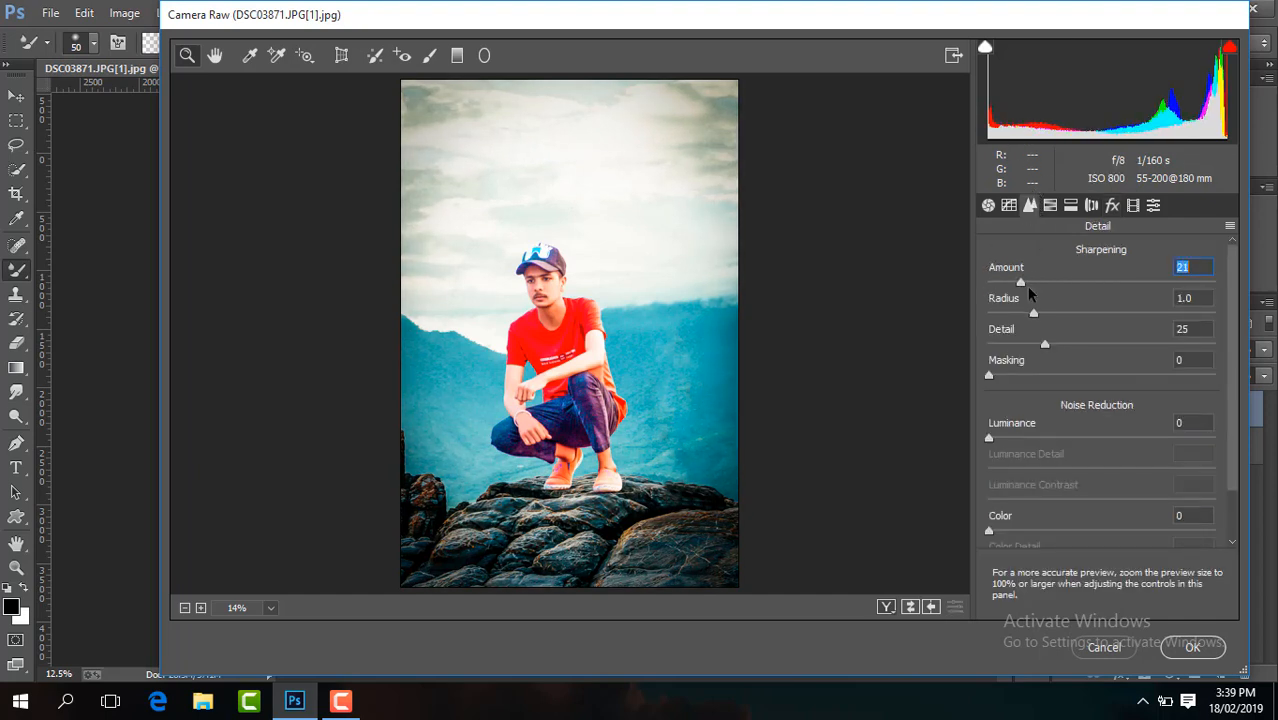
left_click_drag(991, 438, 1031, 439)
left_click(1180, 649)
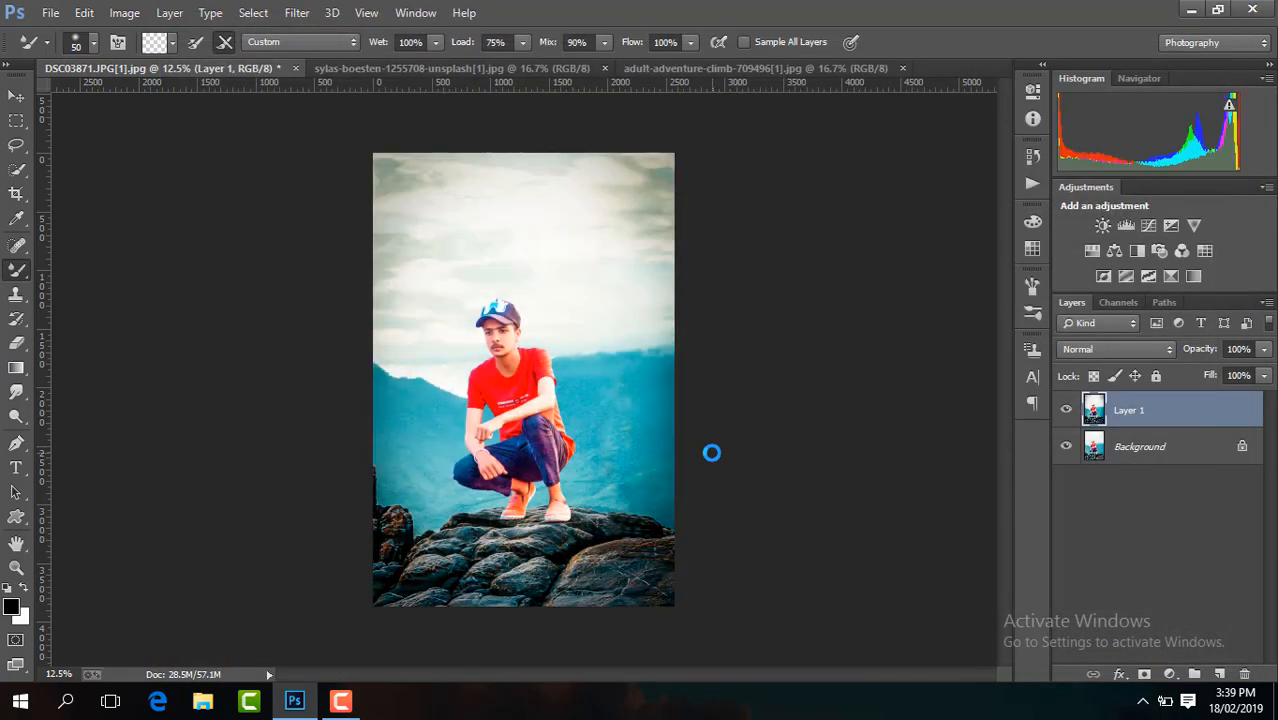
Examine the graded man and background up close and at full view.
key("ctrl+plus")
key("ctrl+plus")
key("ctrl+plus")
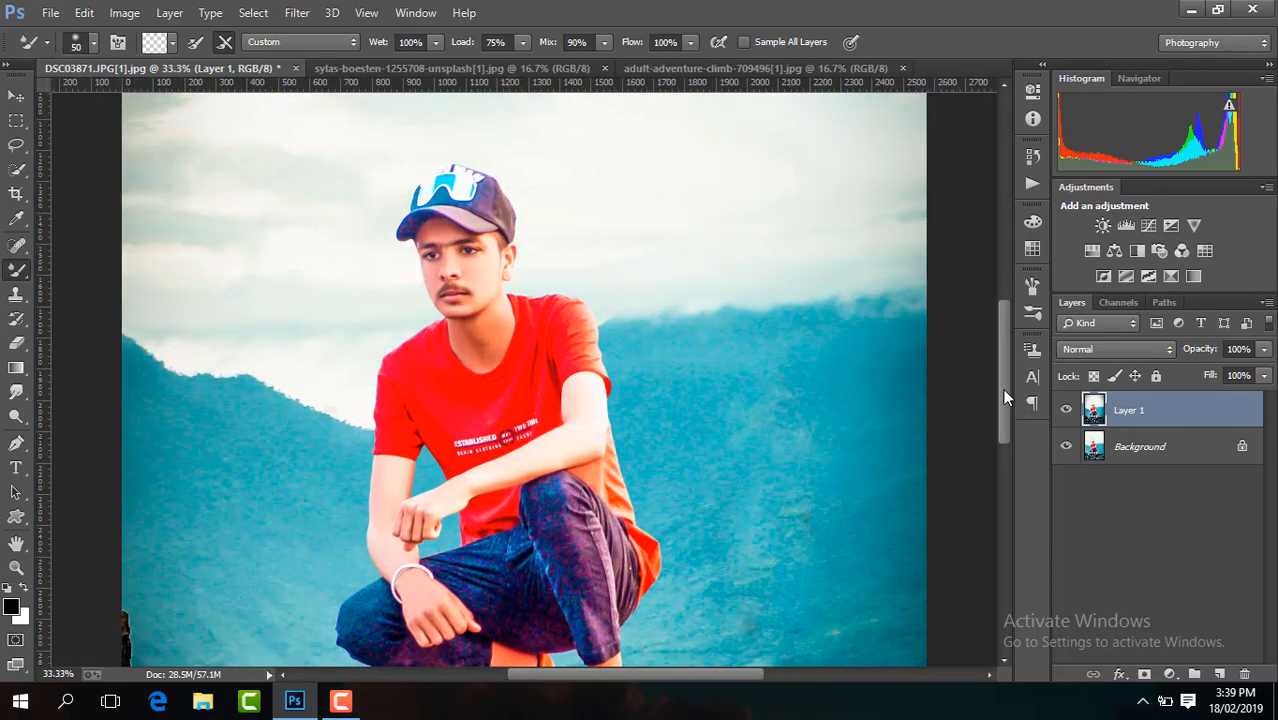
left_click_drag(1006, 398, 1000, 372)
key("ctrl+plus")
key("ctrl+minus")
key("ctrl+minus")
key("ctrl+minus")
key("ctrl+minus")
key("ctrl+minus")
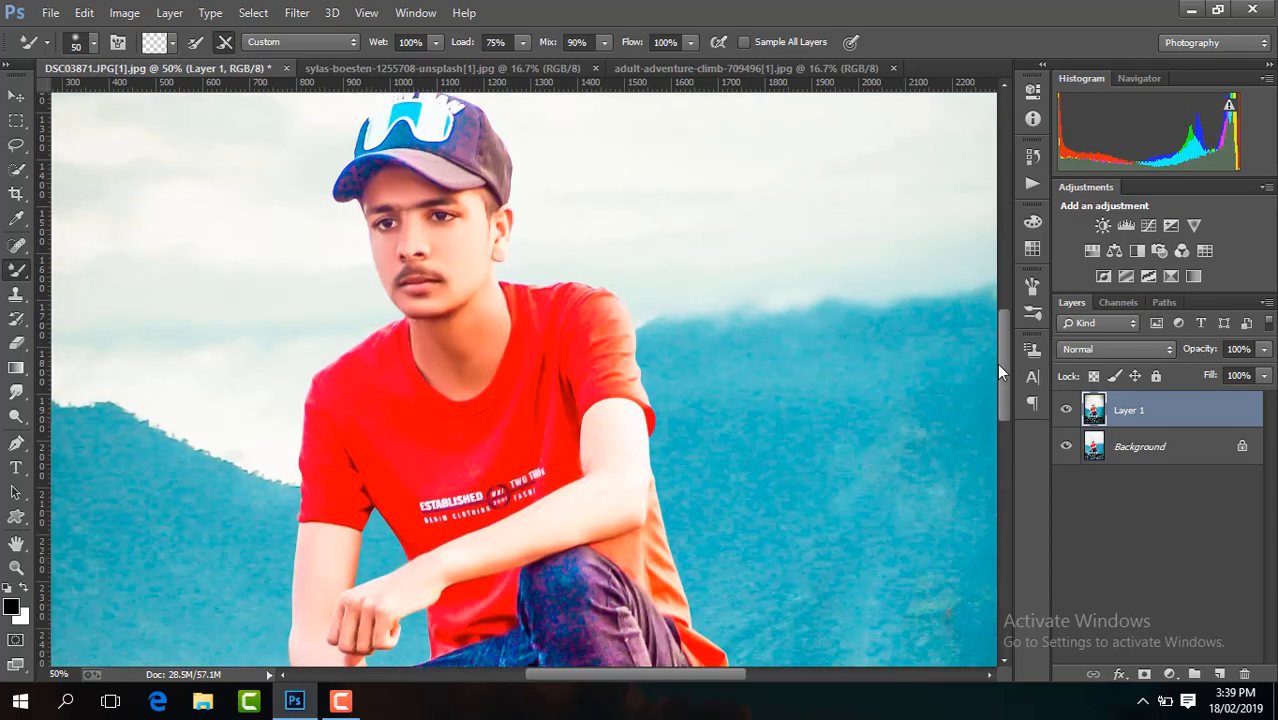
key("ctrl+plus")
key("ctrl+plus")
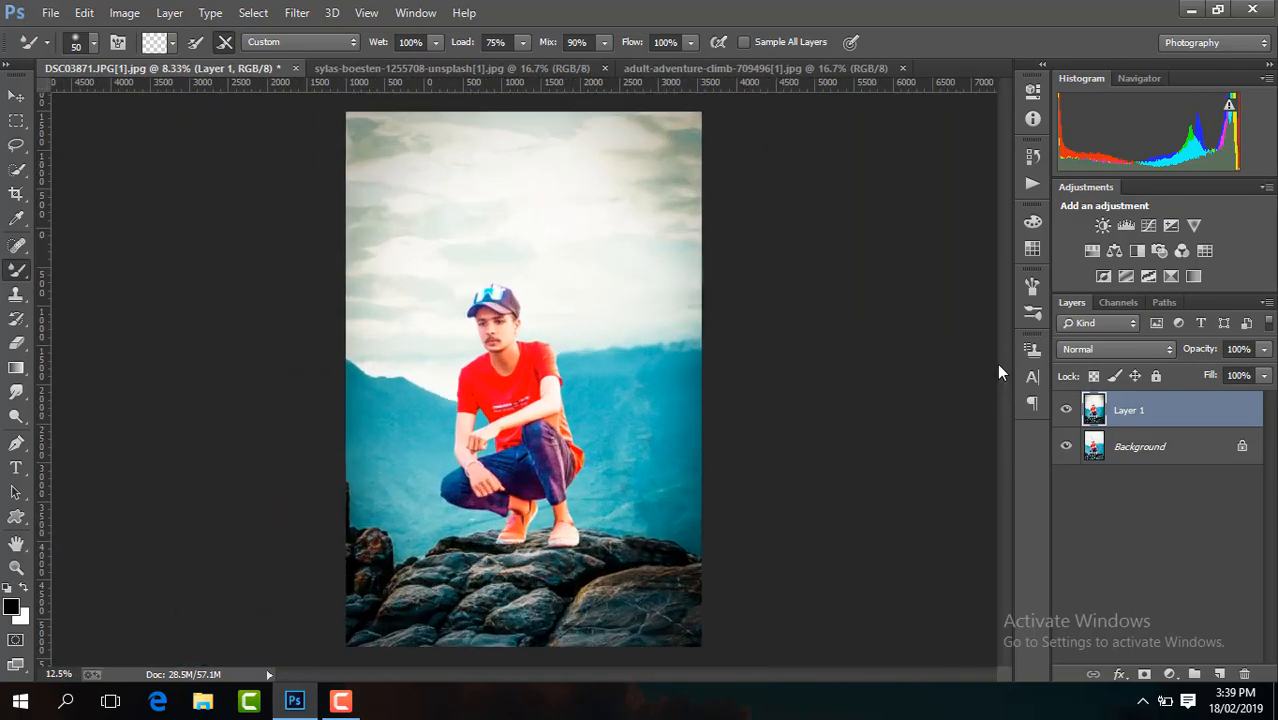
key("ctrl+minus")
Duplicate the graded layer, flatten the image and copy the flattened result onto a new layer.
key("ctrl+j")
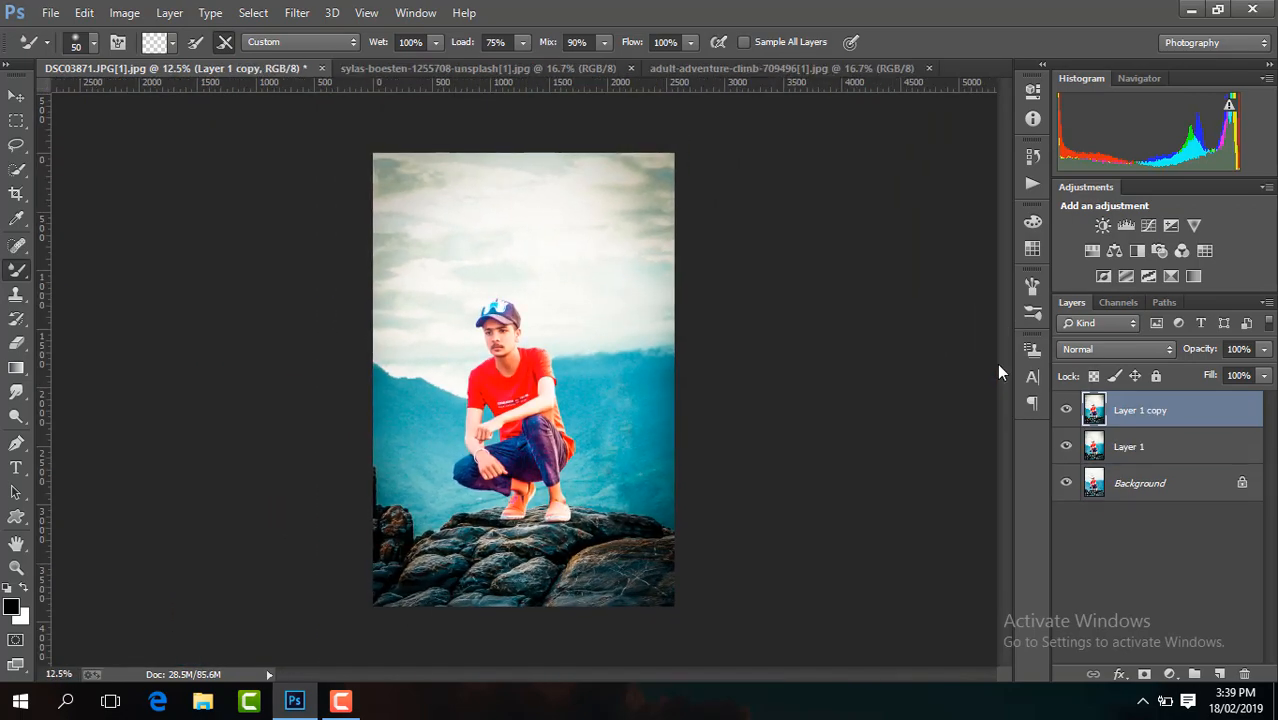
right_click(1175, 426)
left_click(915, 560)
key("ctrl+j")
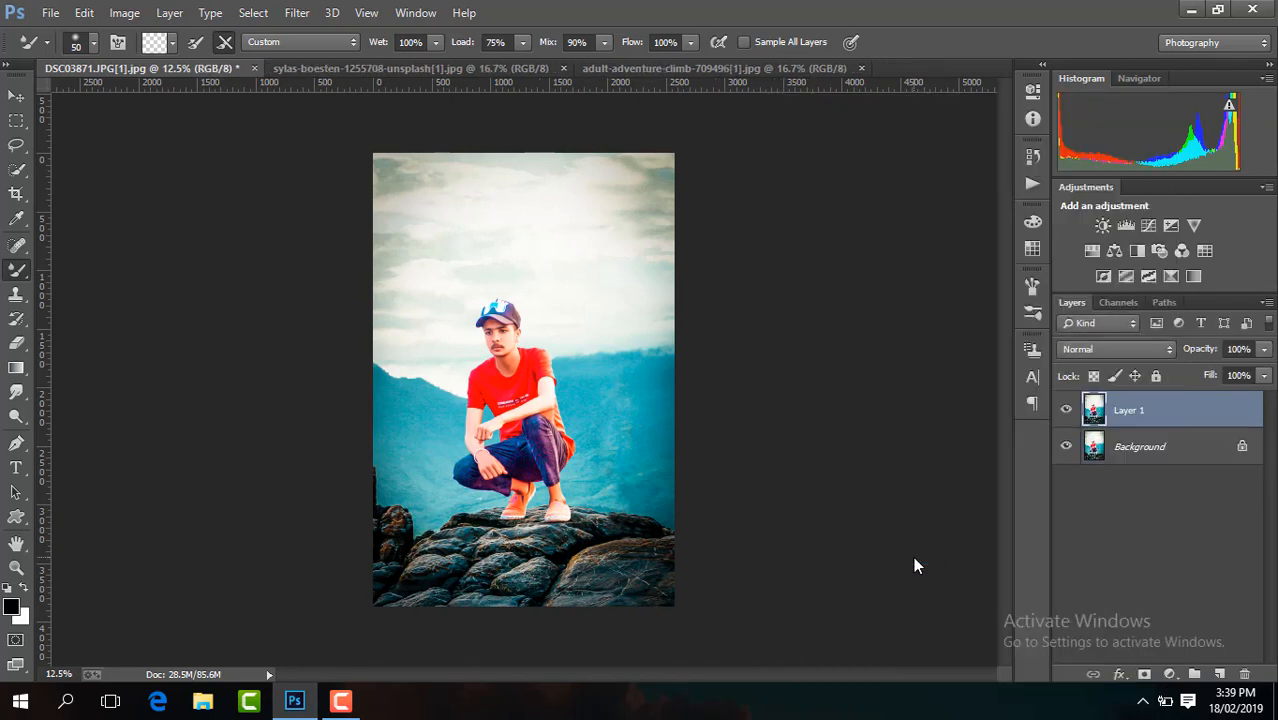
left_click(296, 12)
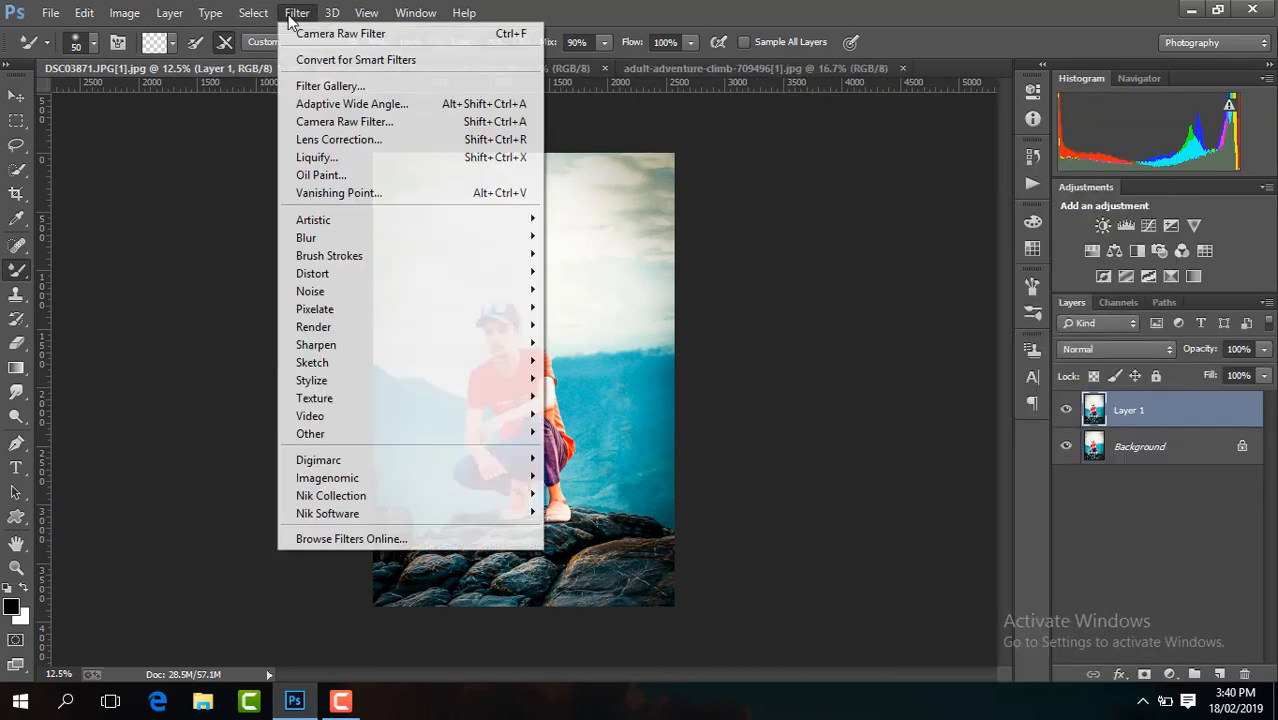
left_click(374, 123)
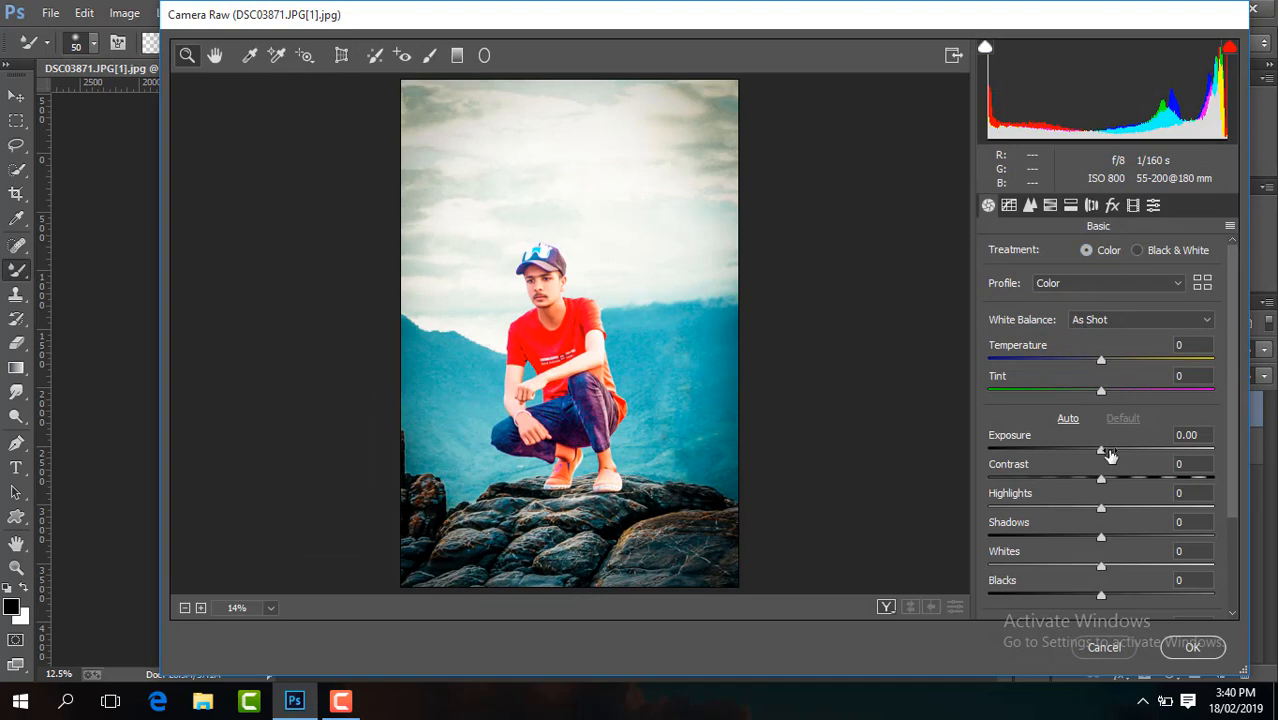
left_click(1104, 647)
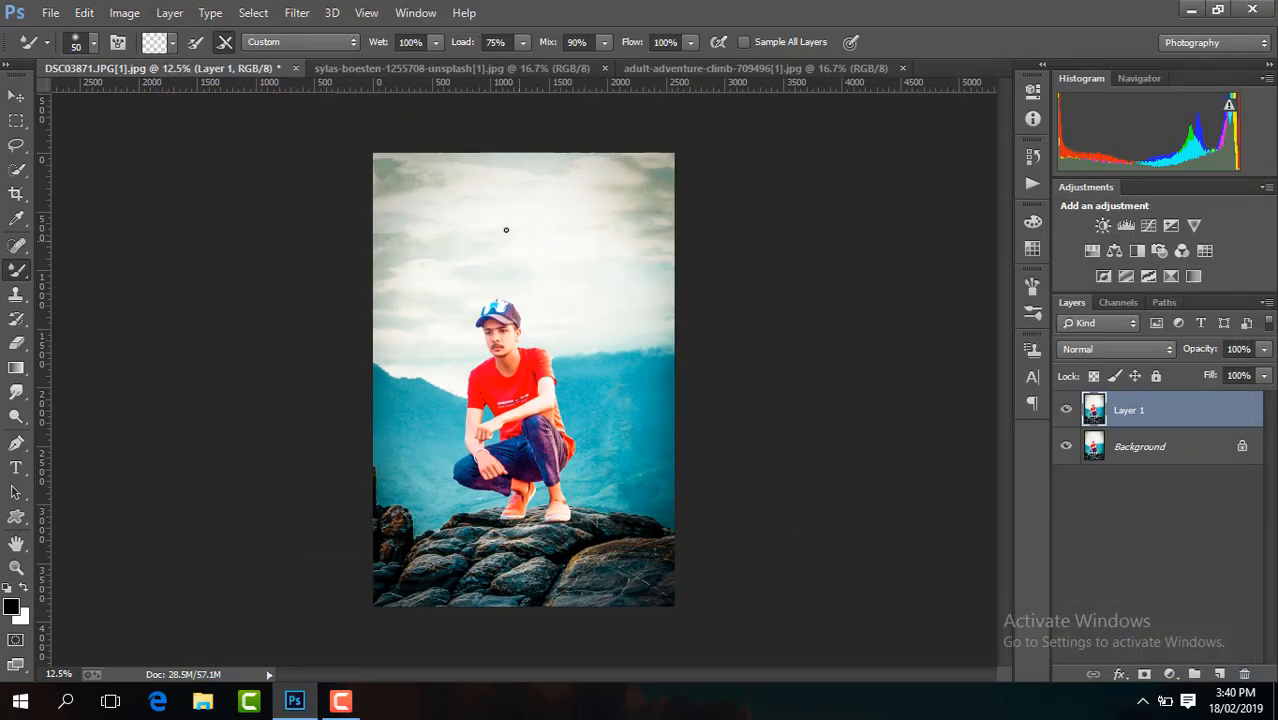
Invert the colours of the duplicated layer and set its blending mode to Vivid Light.
left_click(297, 12)
mouse_move(420, 350)
left_click(794, 379)
key("ctrl+i")
left_click(1107, 349)
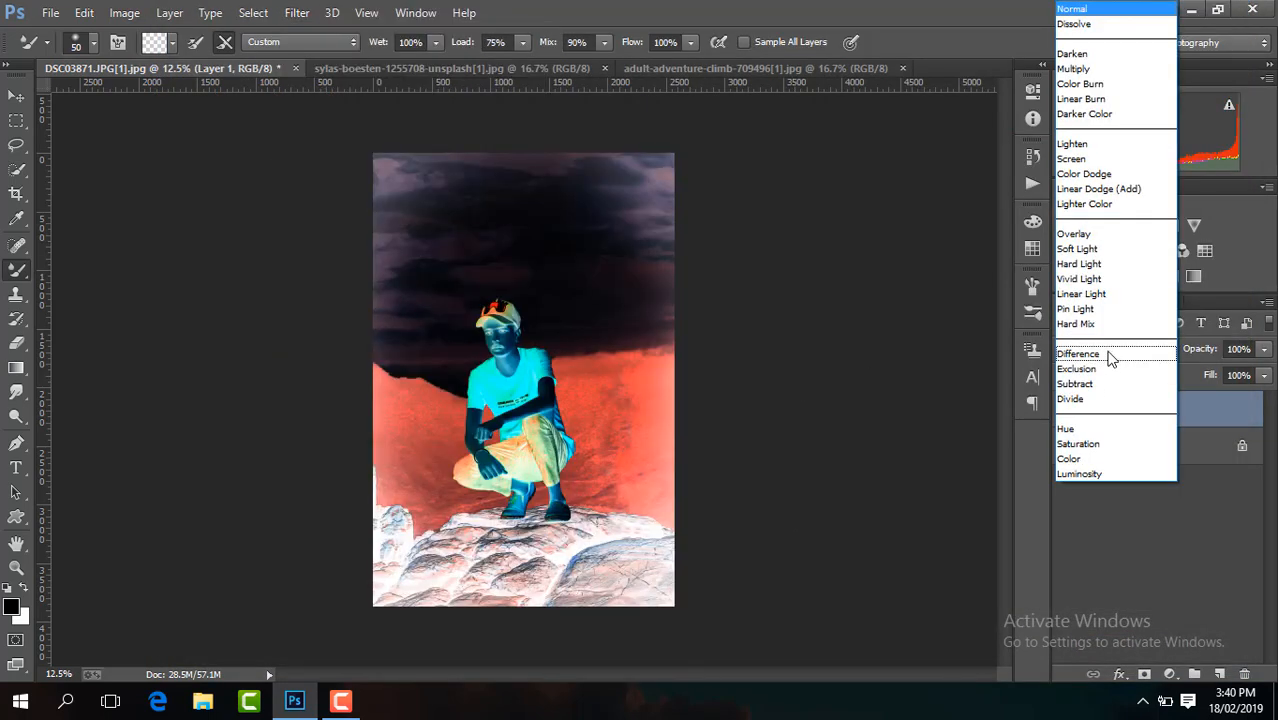
left_click(1090, 279)
Apply a High Pass filter with a radius of 9.2 pixels to the inverted layer.
left_click(292, 12)
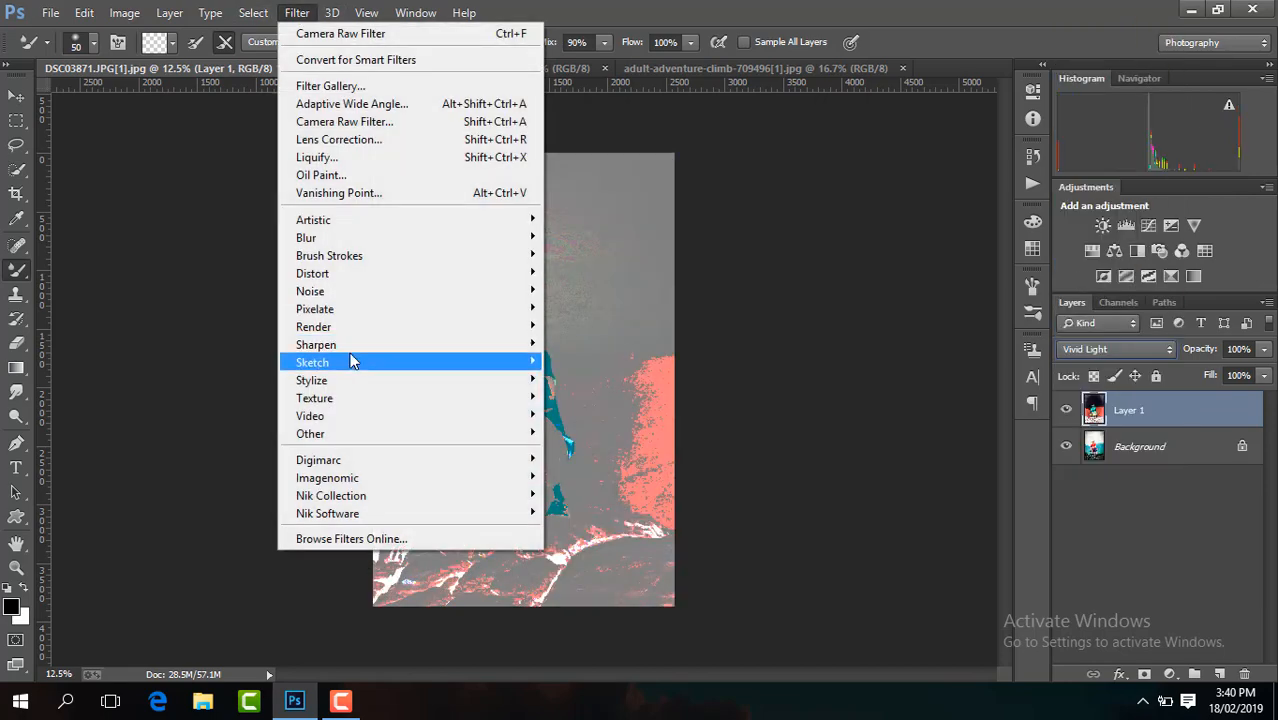
mouse_move(365, 433)
left_click(584, 451)
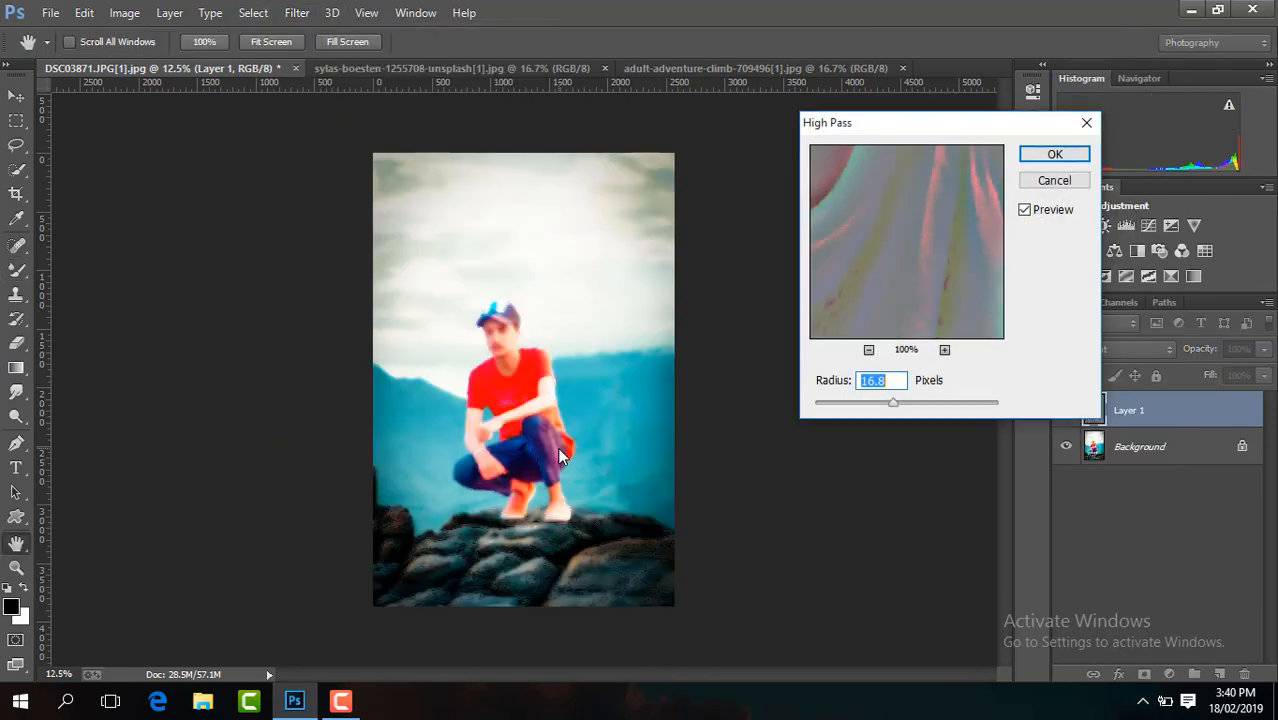
key("ctrl+plus")
key("ctrl+plus")
key("ctrl+plus")
left_click_drag(893, 402, 883, 403)
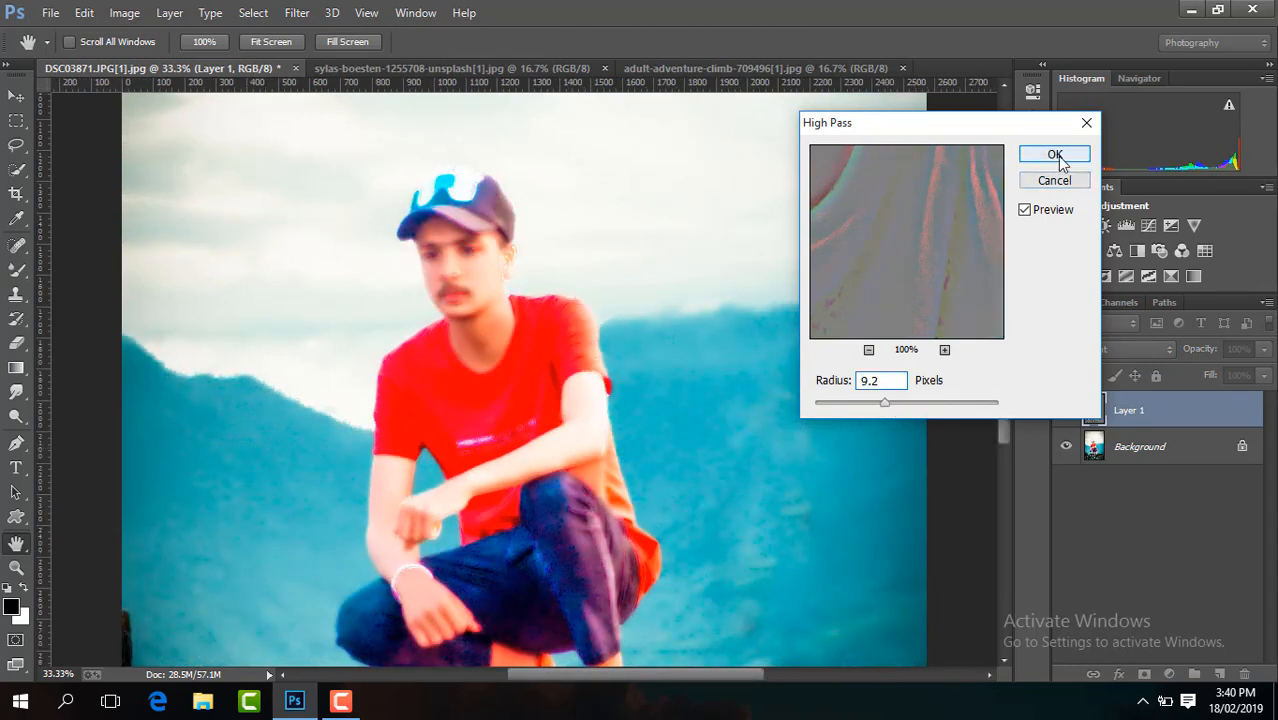
left_click(1056, 155)
Apply a Gaussian Blur with a radius of about 8.8 pixels to the high-pass layer.
key("b")
left_click(297, 12)
mouse_move(357, 237)
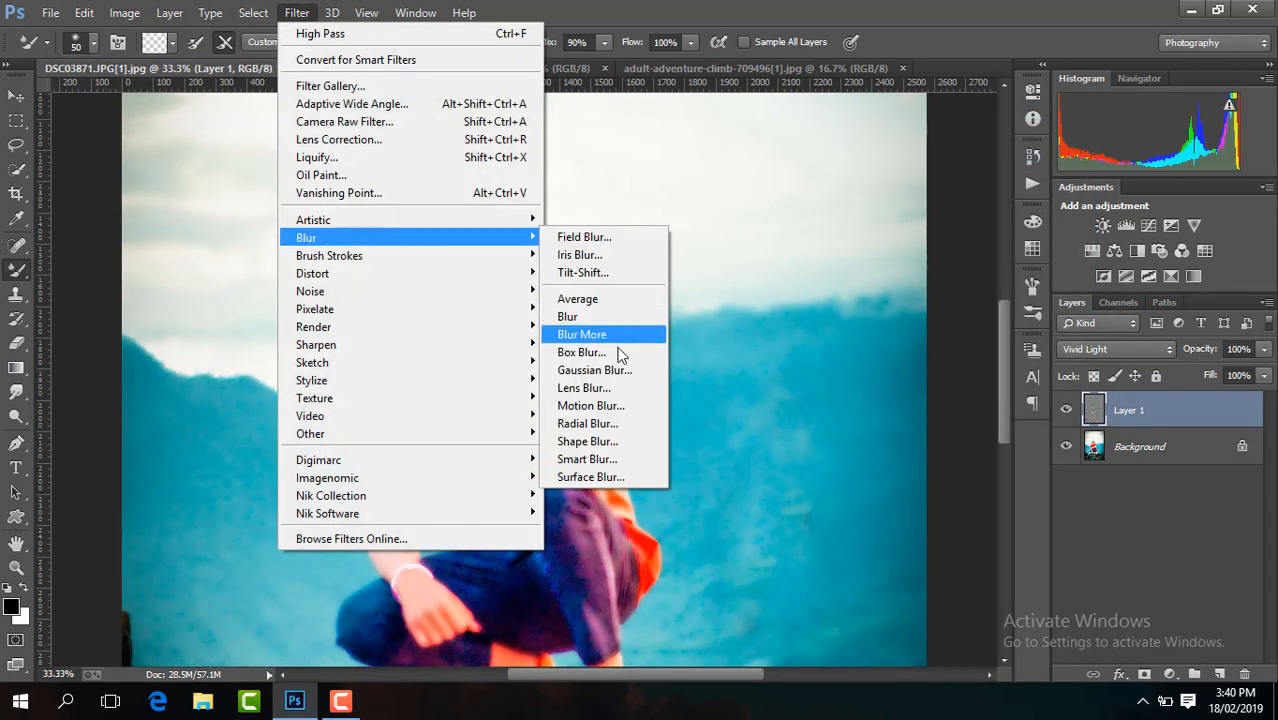
left_click(630, 368)
key("ctrl+plus")
key("ctrl+plus")
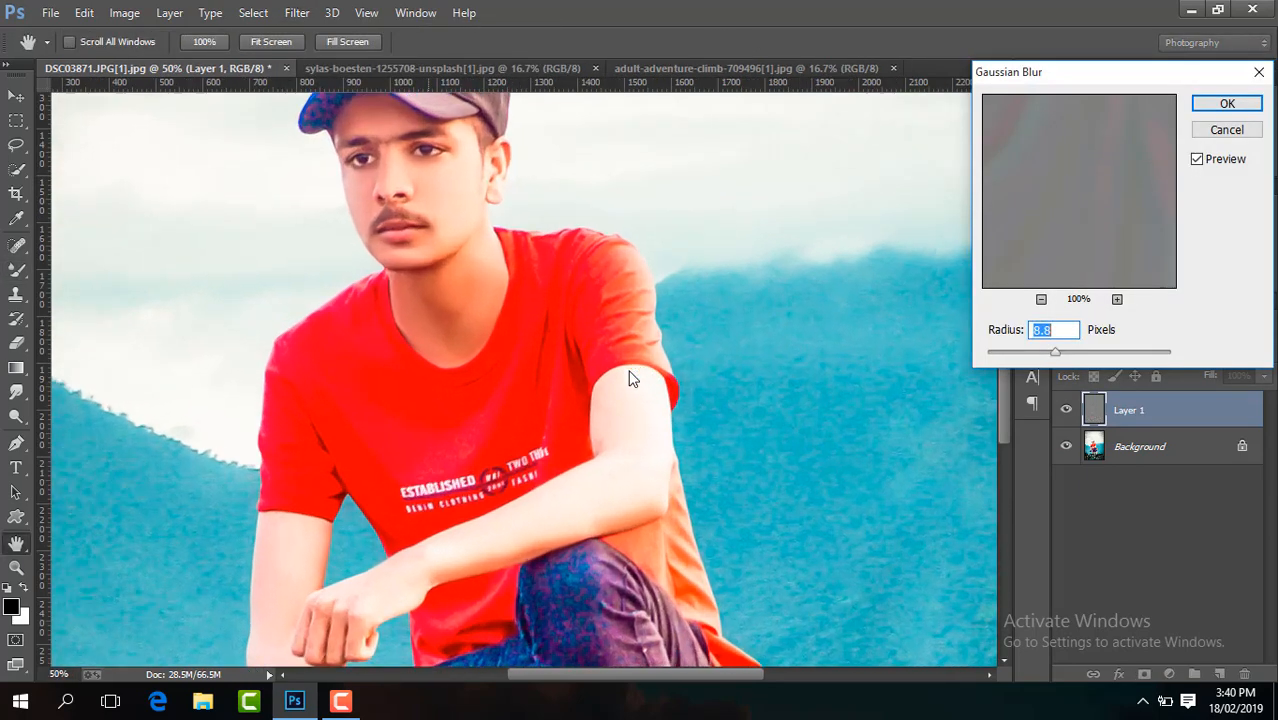
left_click_drag(1005, 414, 1003, 394)
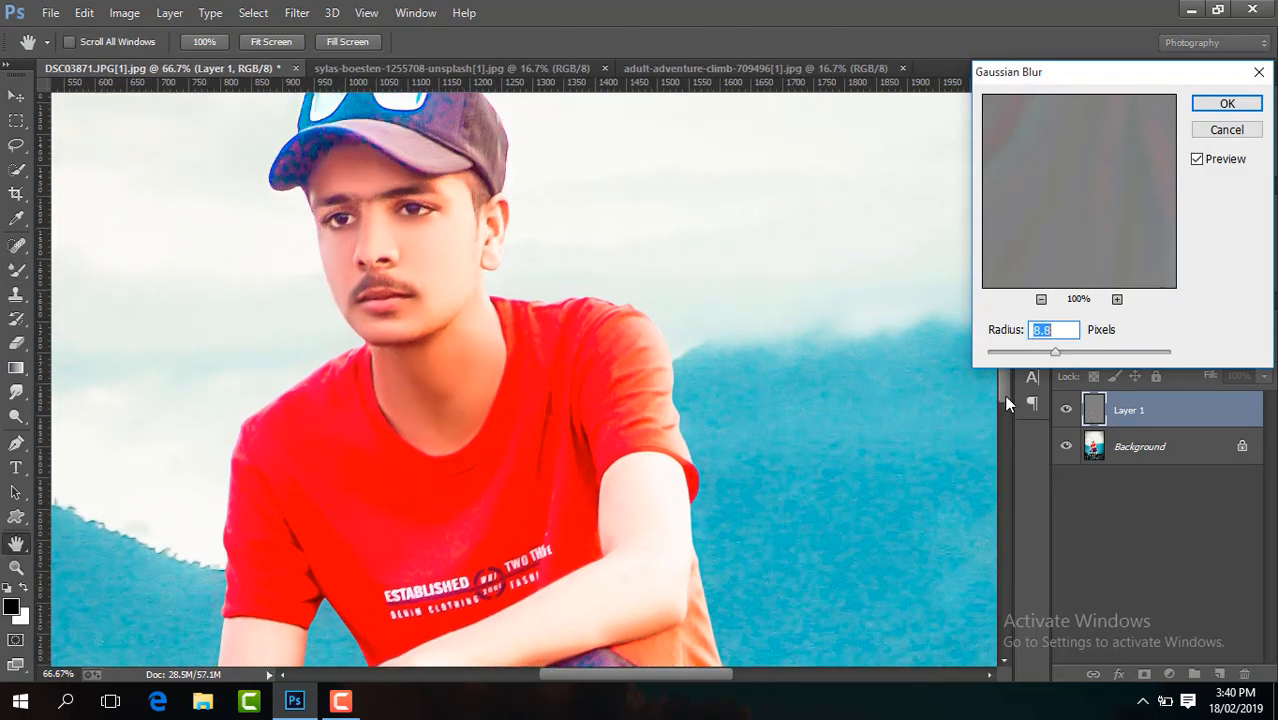
left_click_drag(1053, 357, 1053, 357)
left_click(1230, 103)
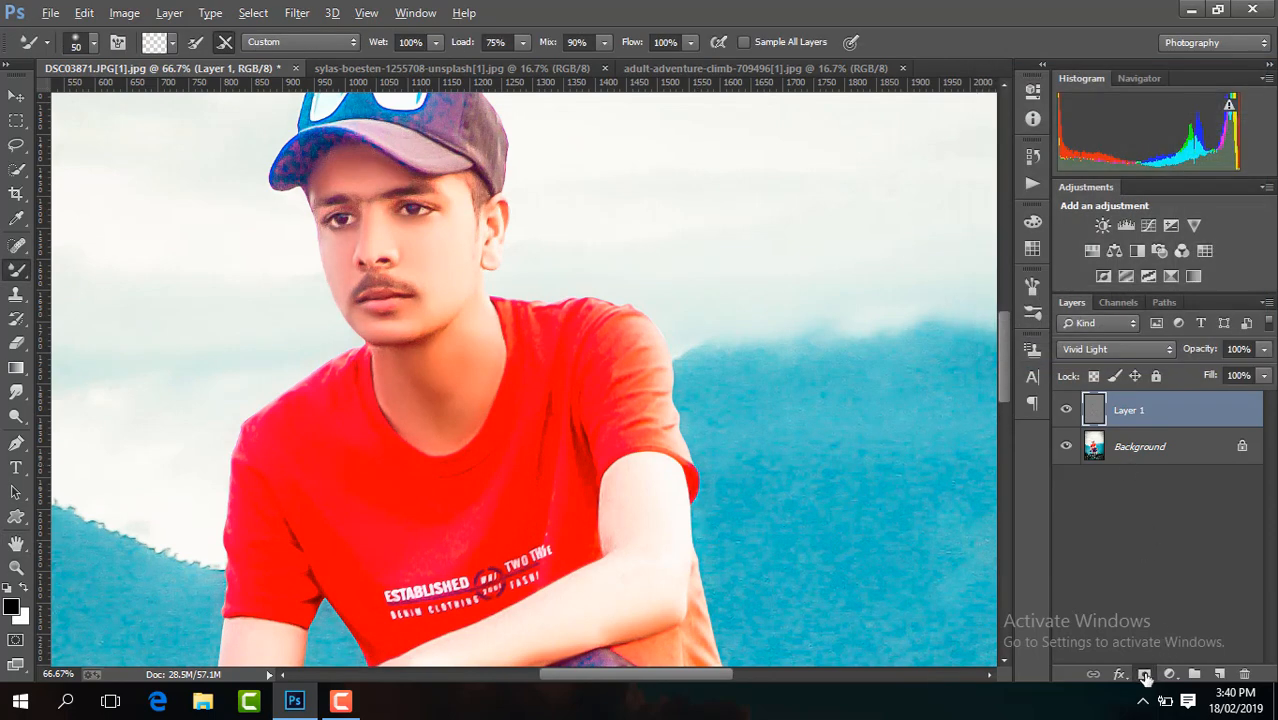
Hide the smoothing layer behind a black mask and set up a soft white 71 px Brush with 0% hardness.
left_click(1145, 676, "alt")
right_click(16, 269)
left_click(100, 267)
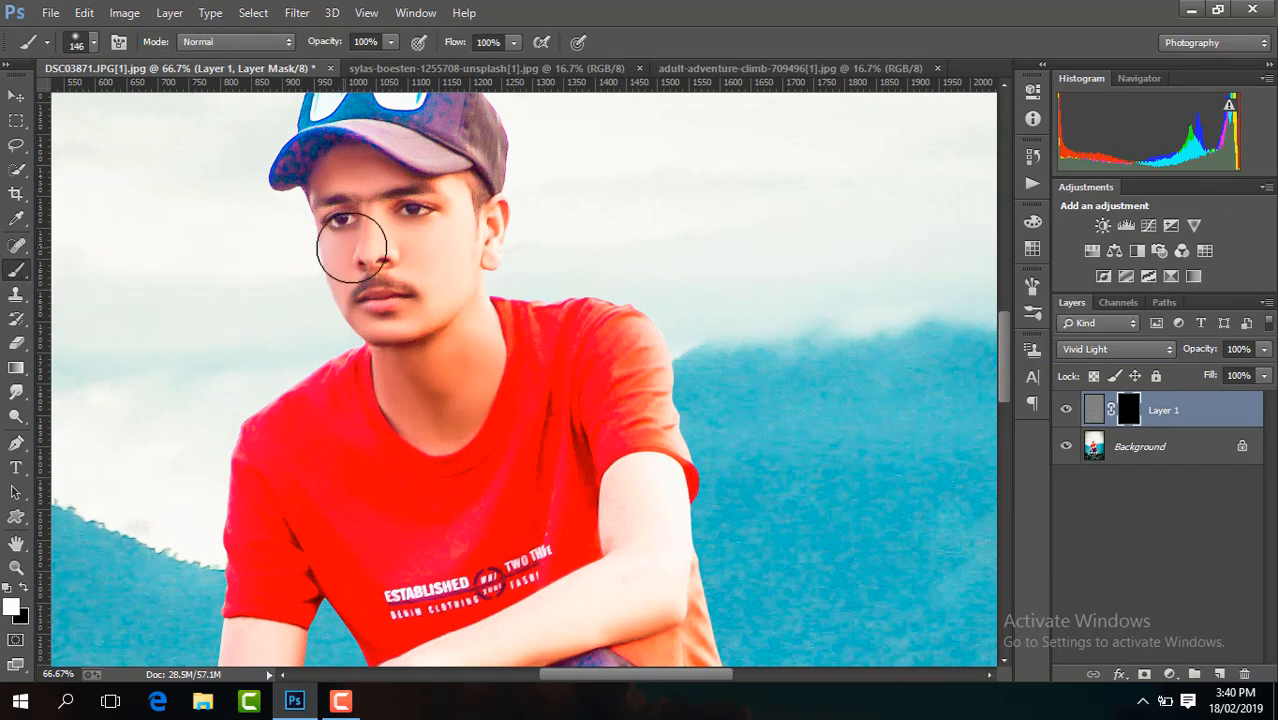
left_click(78, 41)
left_click_drag(148, 103, 139, 102)
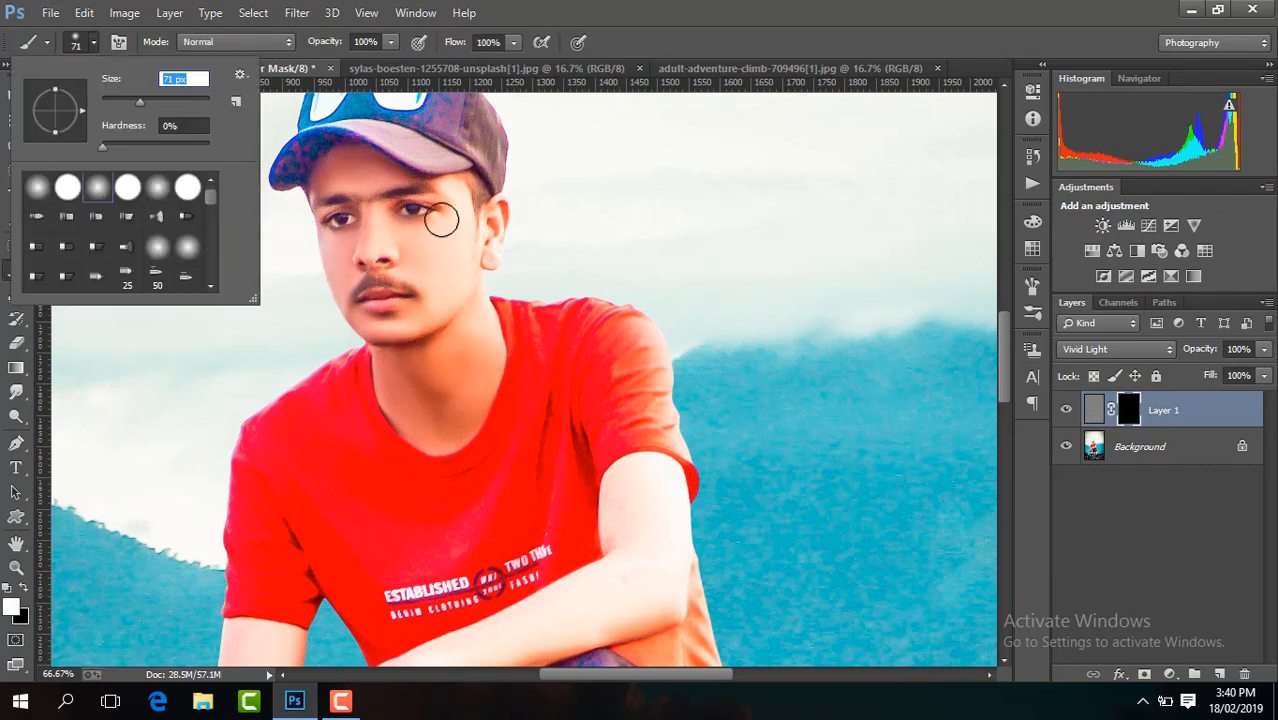
Paint white on the mask over the man's face, arms, hands and ankles to reveal the skin smoothing.
left_click(446, 236)
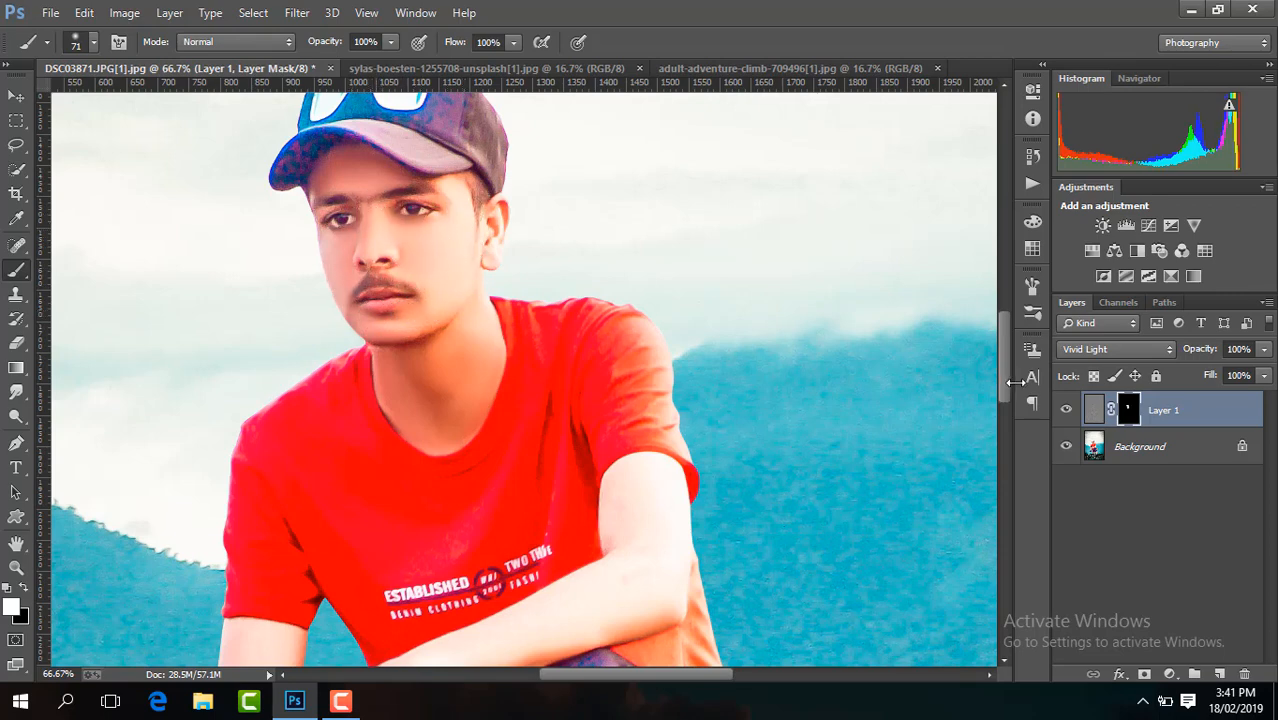
scroll(1000, 369, "down", 3)
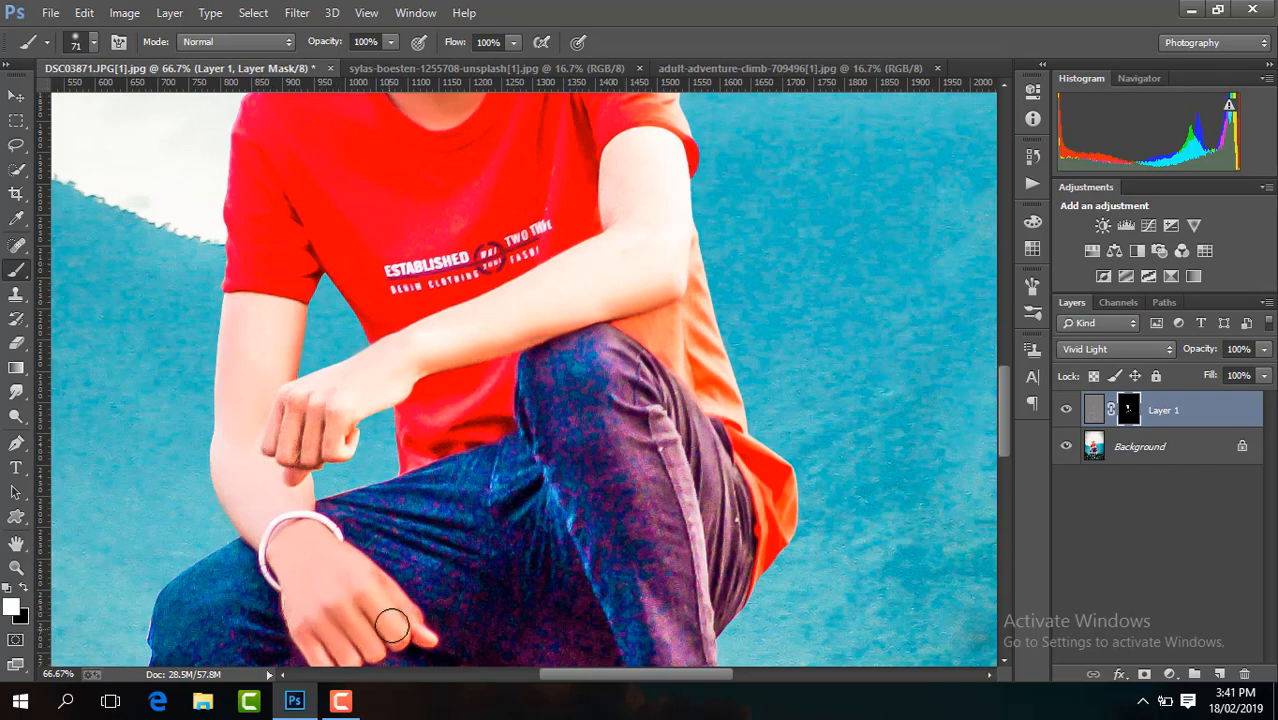
scroll(1000, 421, "down", 3)
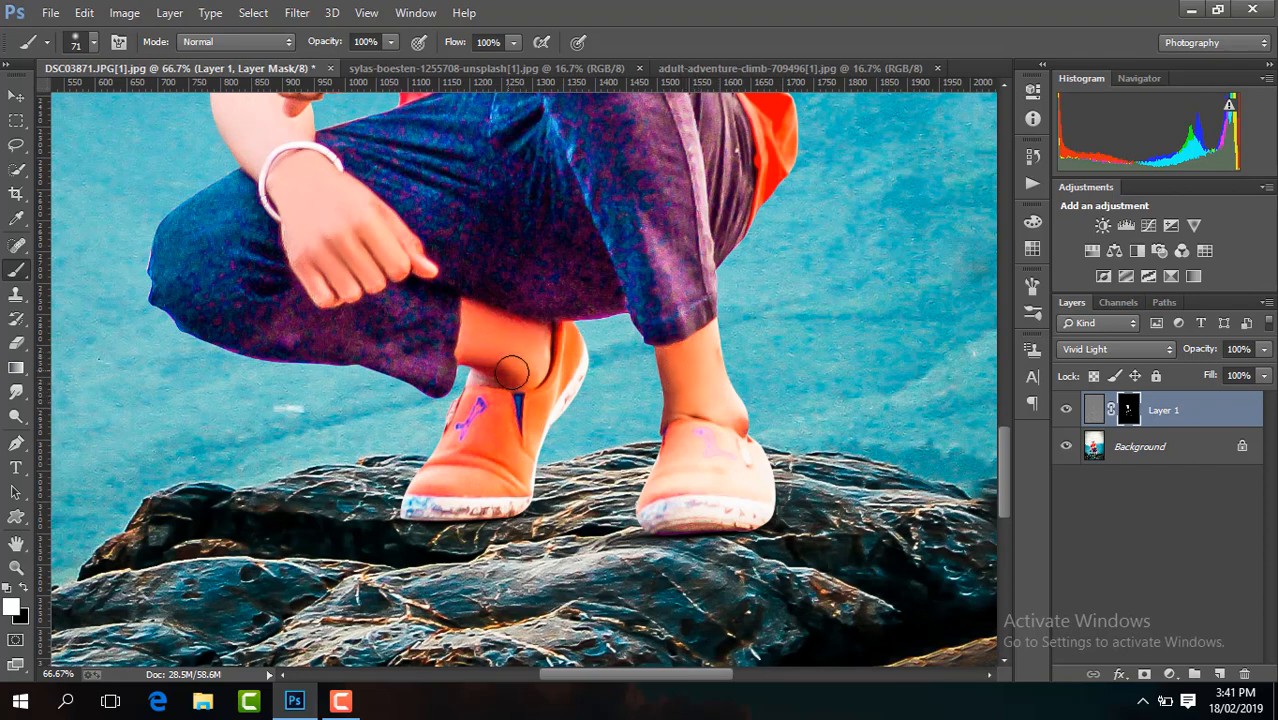
Flatten the masked smoothing layer into the background.
scroll(534, 344, "down", 5)
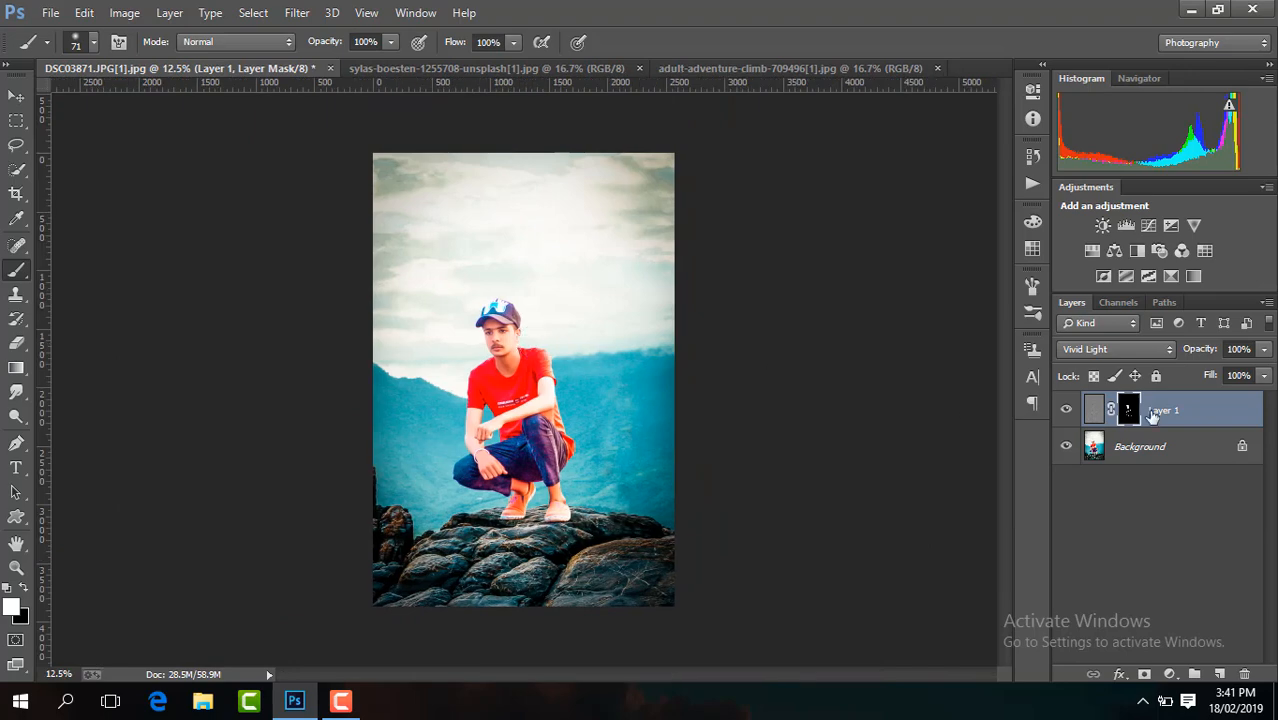
right_click(1153, 416)
left_click(860, 556)
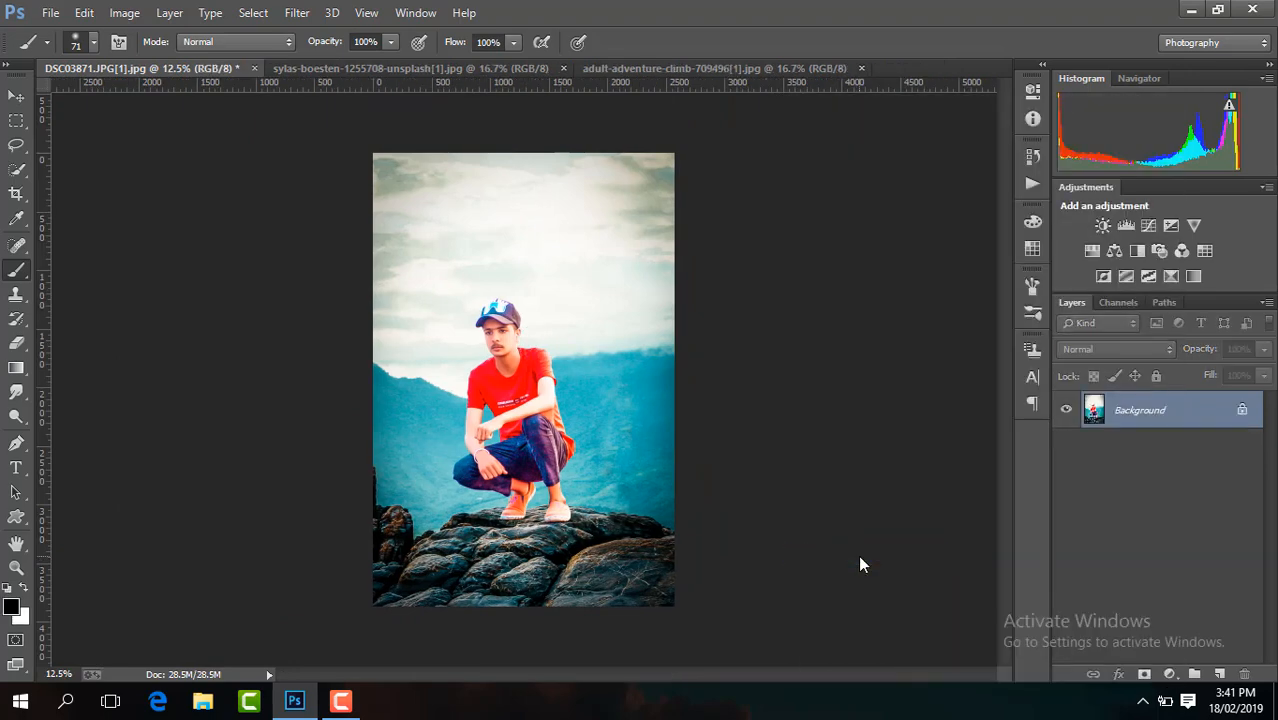
Duplicate the background layer and add the two-line text "Country" / "Side" in 72 pt Viner Hand ITC across the sky.
key("ctrl+j")
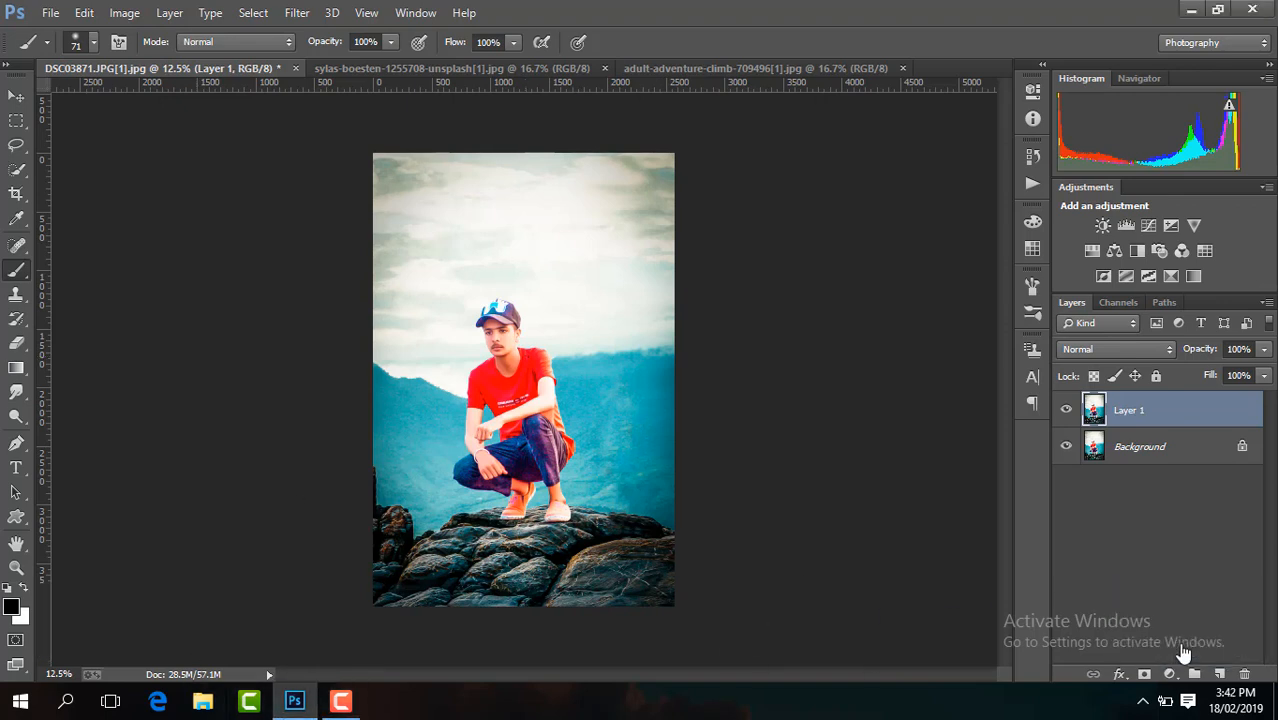
left_click(16, 467)
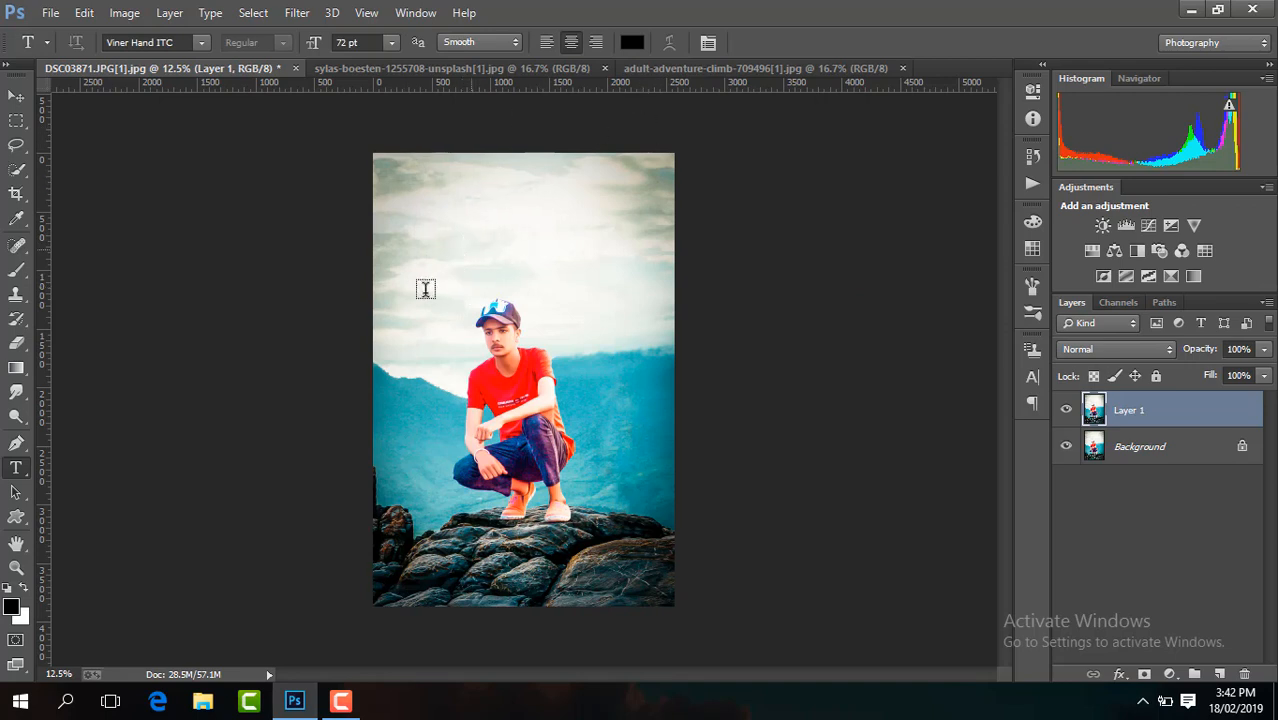
left_click(425, 289)
type("G")
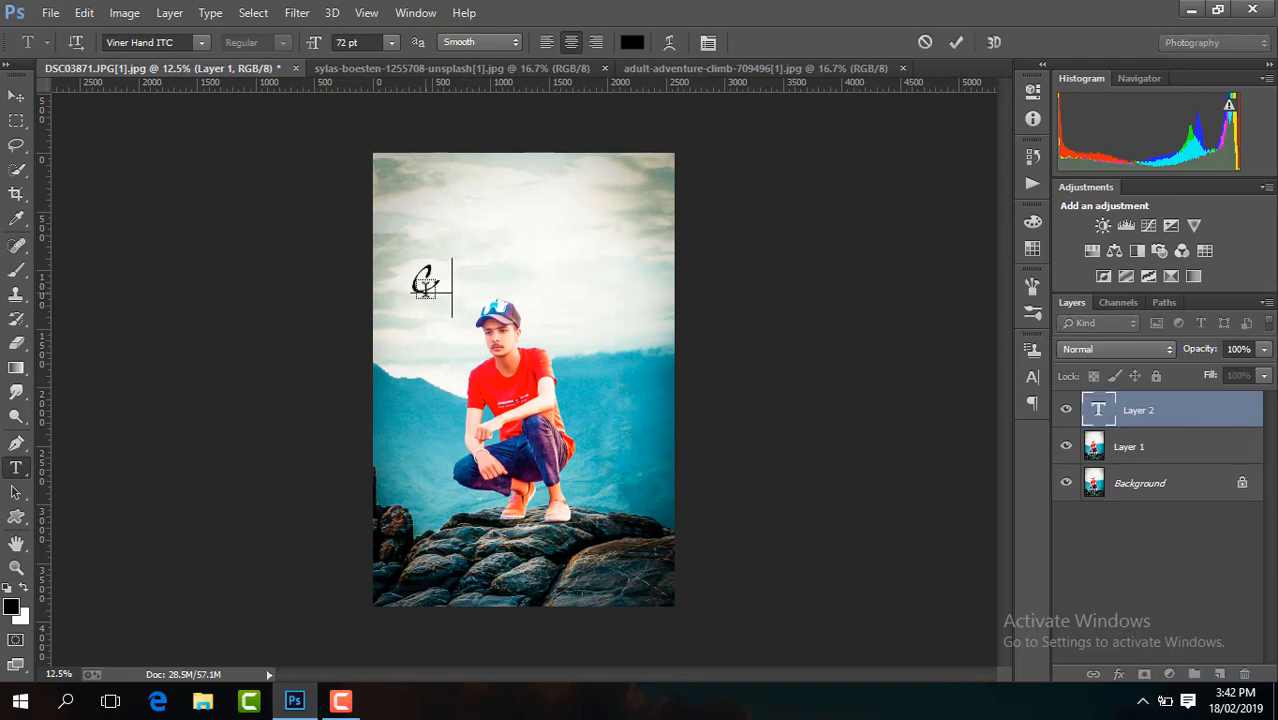
type("ountry")
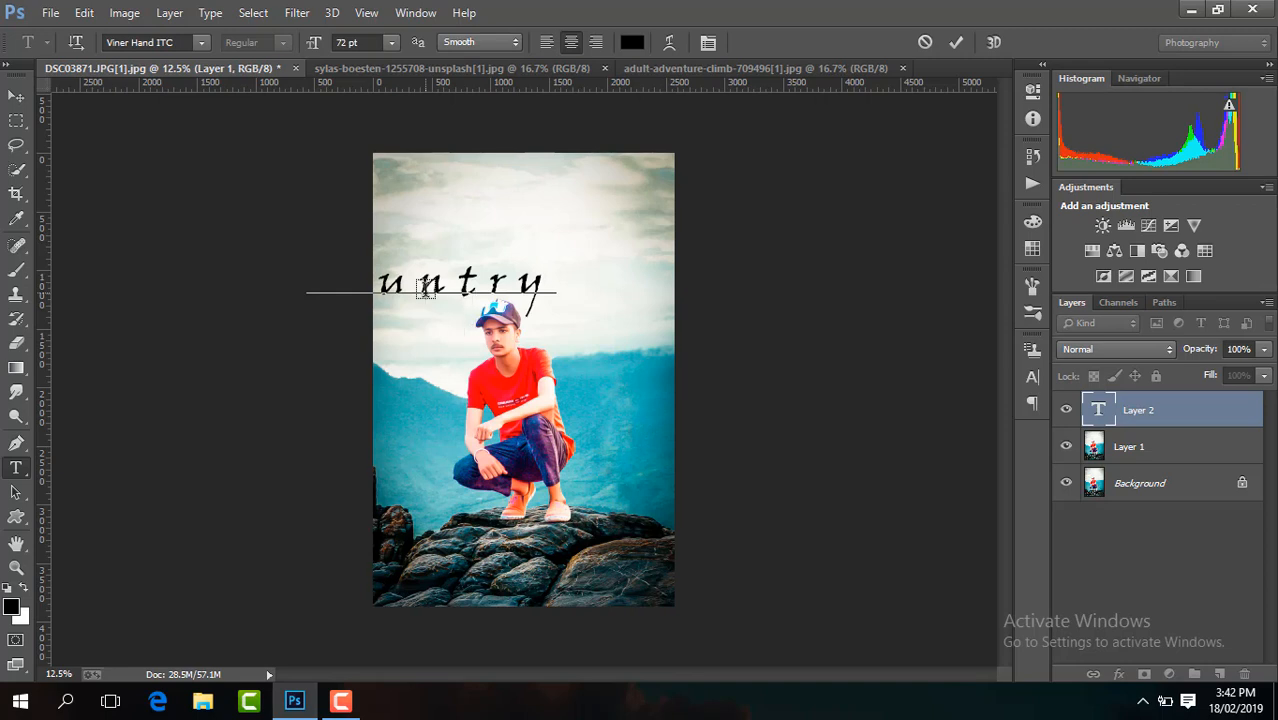
key("Return")
type("Side")
left_click(956, 42)
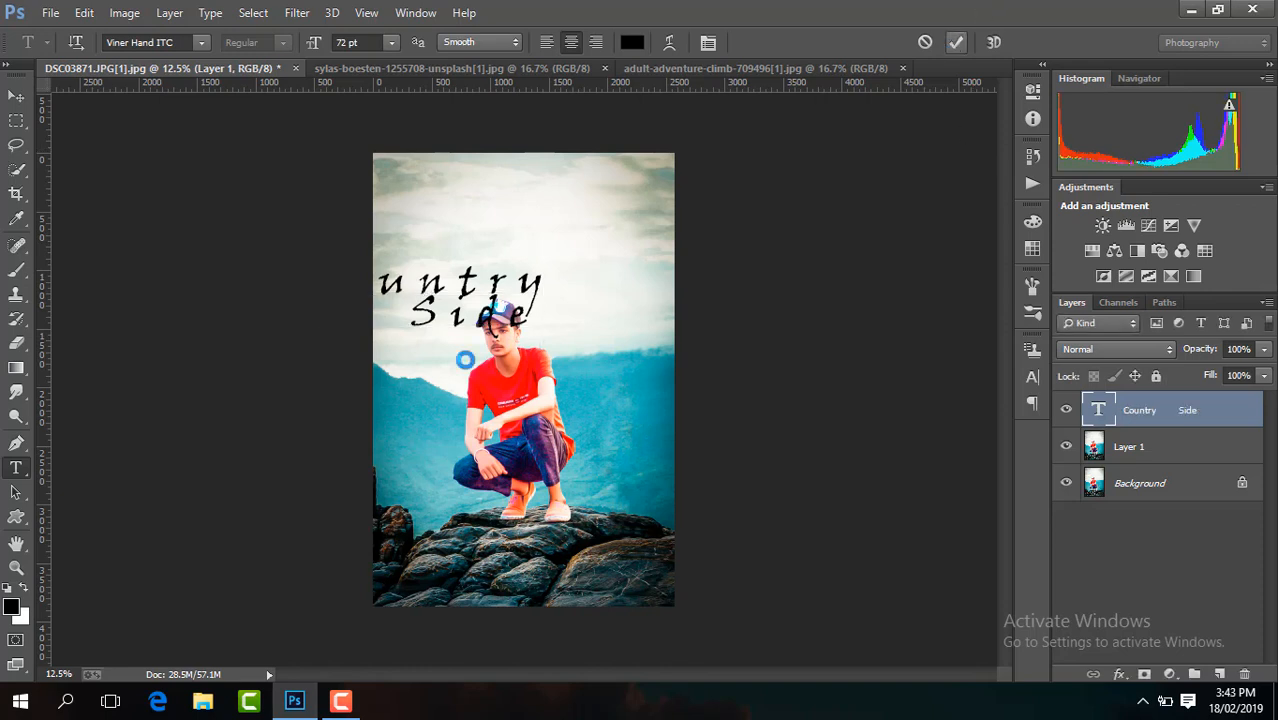
Move the "Country Side" text fully inside the picture, into the sky above the man's cap.
left_click(16, 95)
left_click(221, 42)
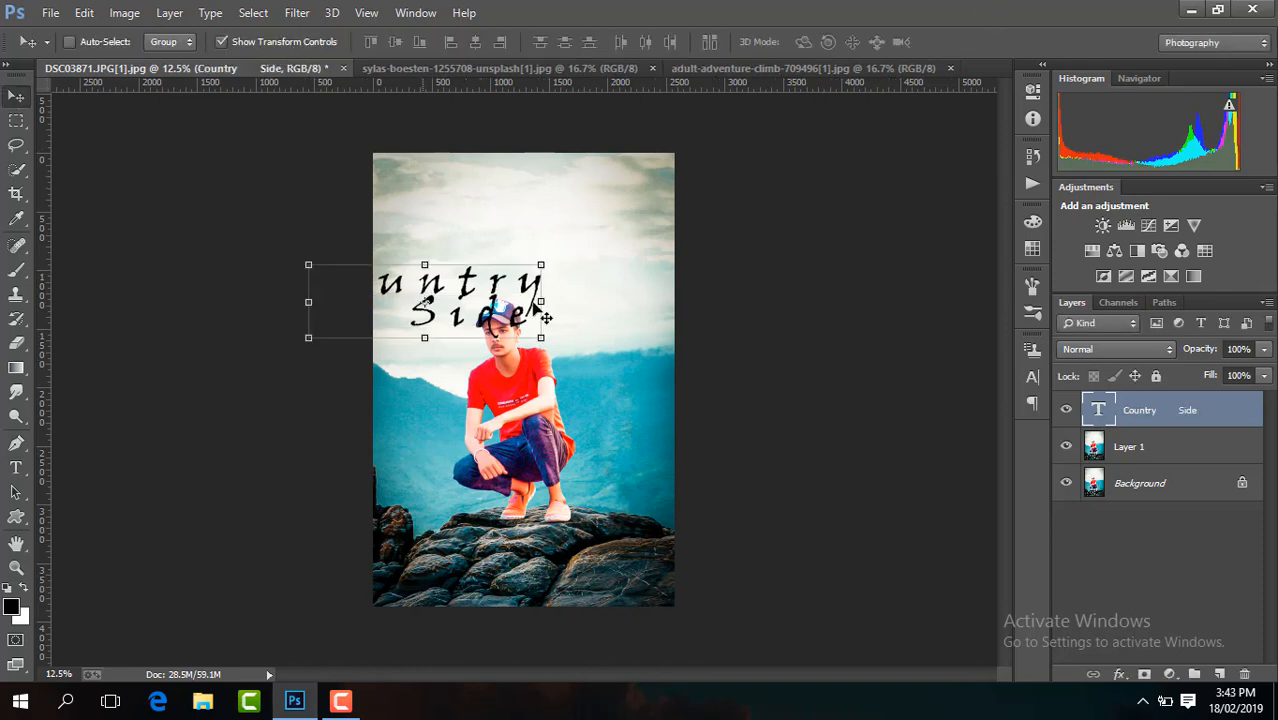
left_click(541, 340)
left_click(545, 343, "alt")
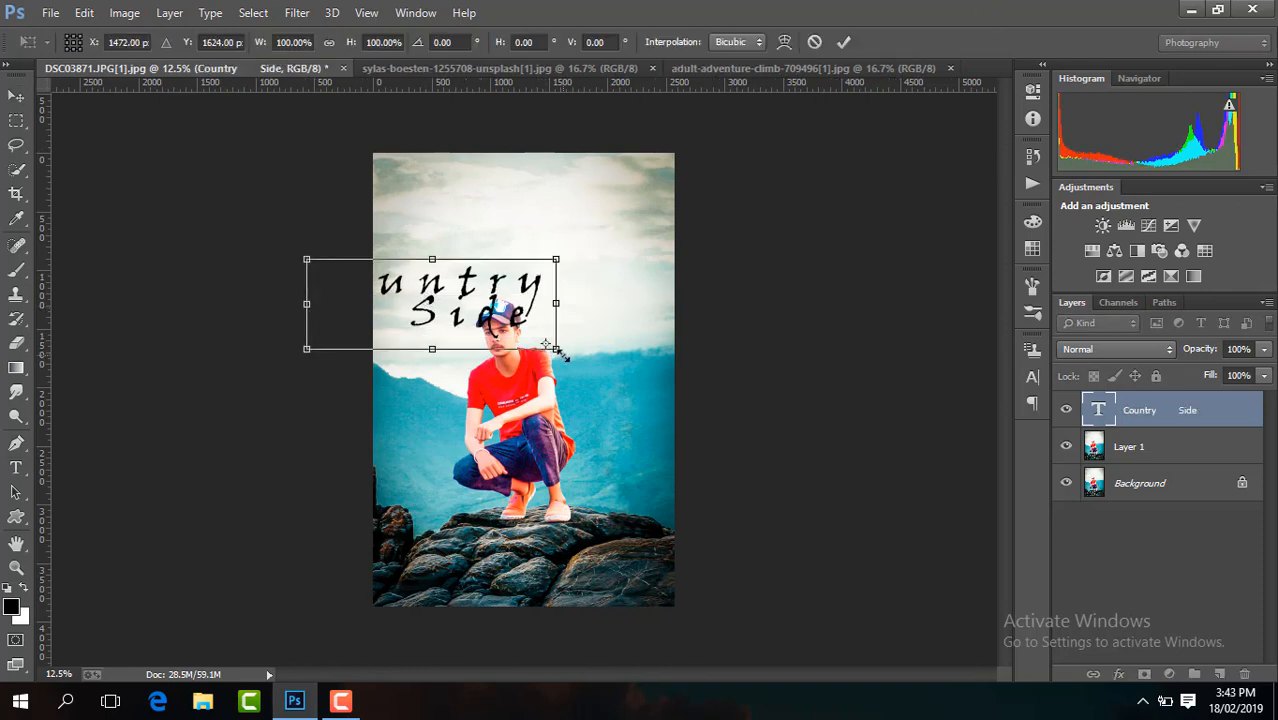
left_click(813, 45)
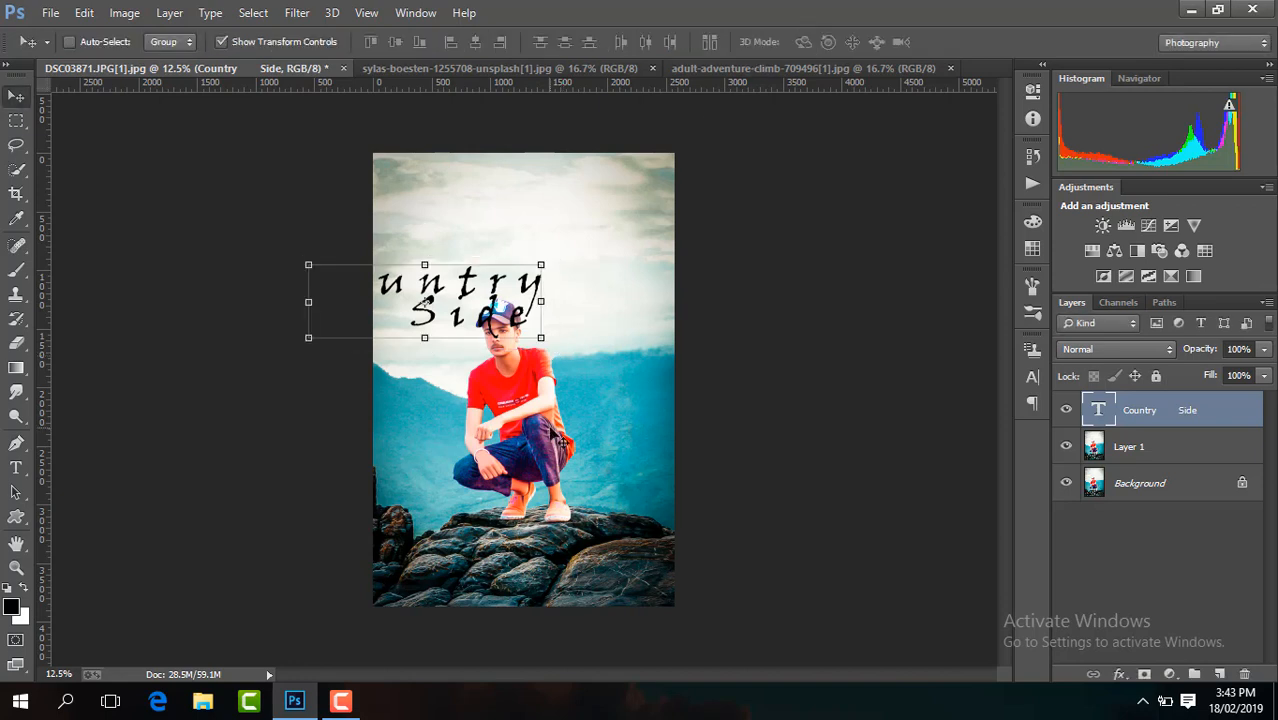
left_click(541, 340)
left_click(813, 42)
left_click_drag(565, 254, 645, 226)
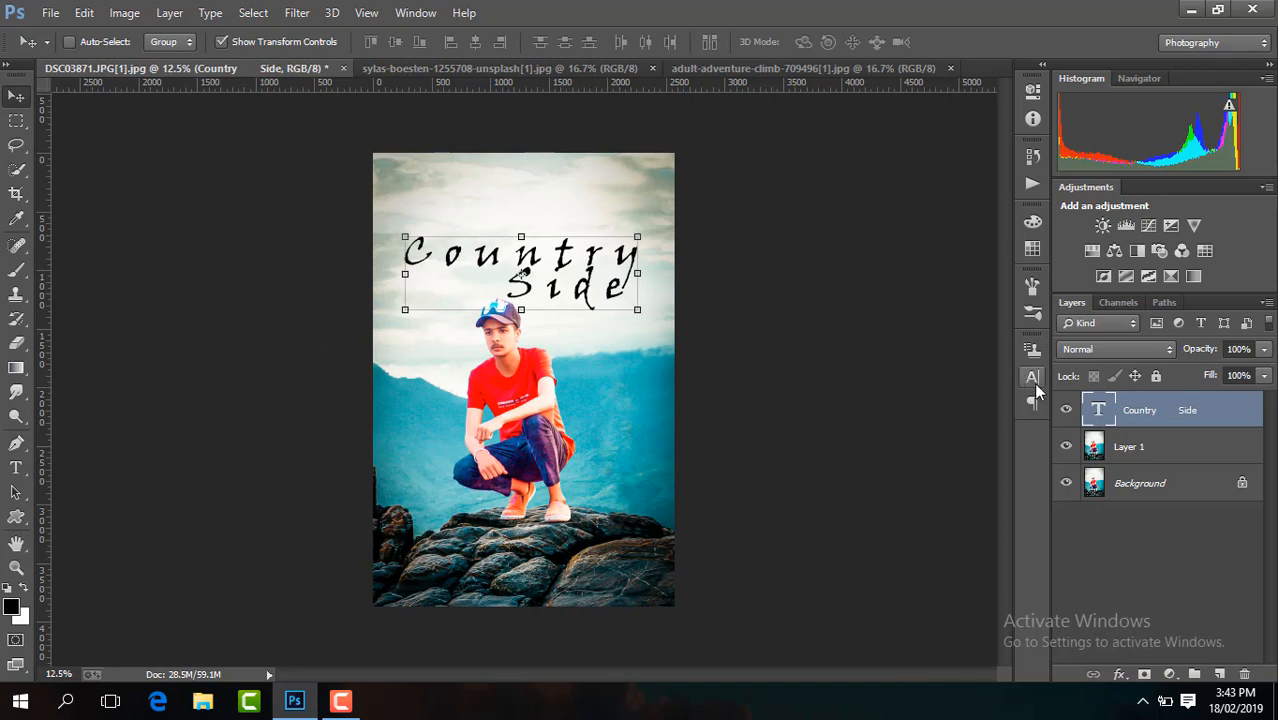
Delete the word "Side" from the text layer, keeping only "Country".
left_click(16, 467)
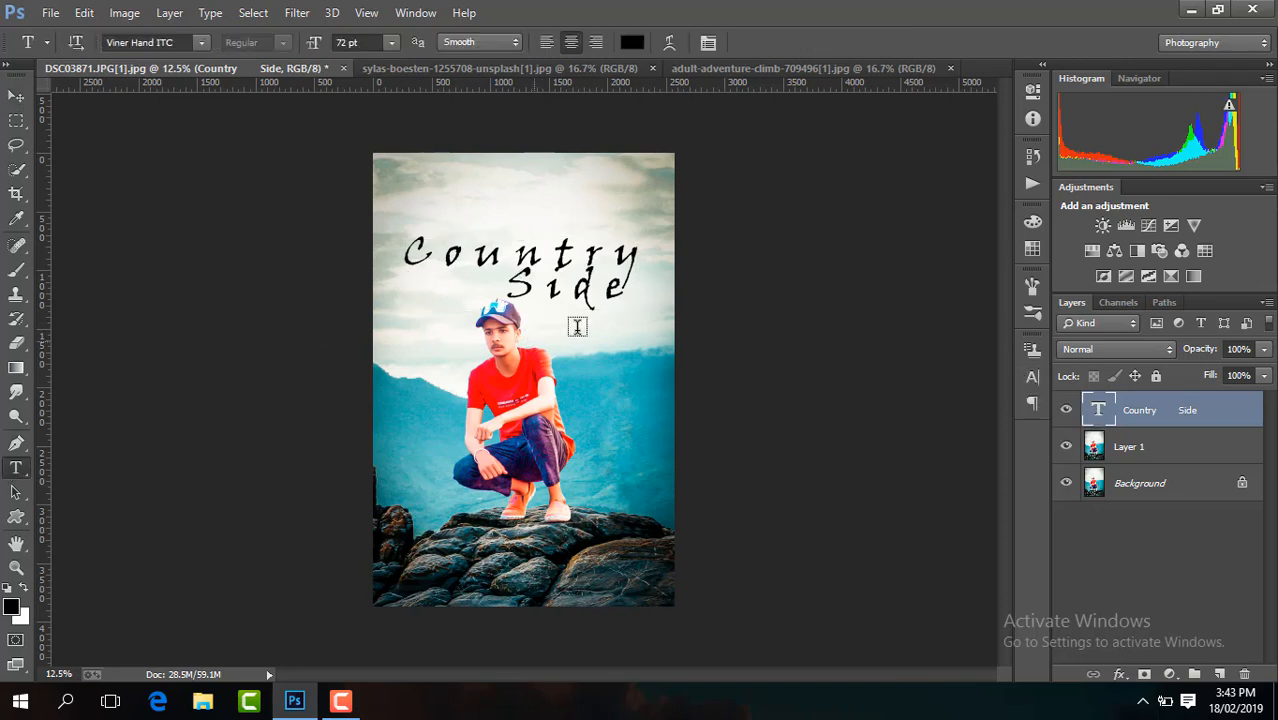
left_click_drag(617, 302, 506, 288)
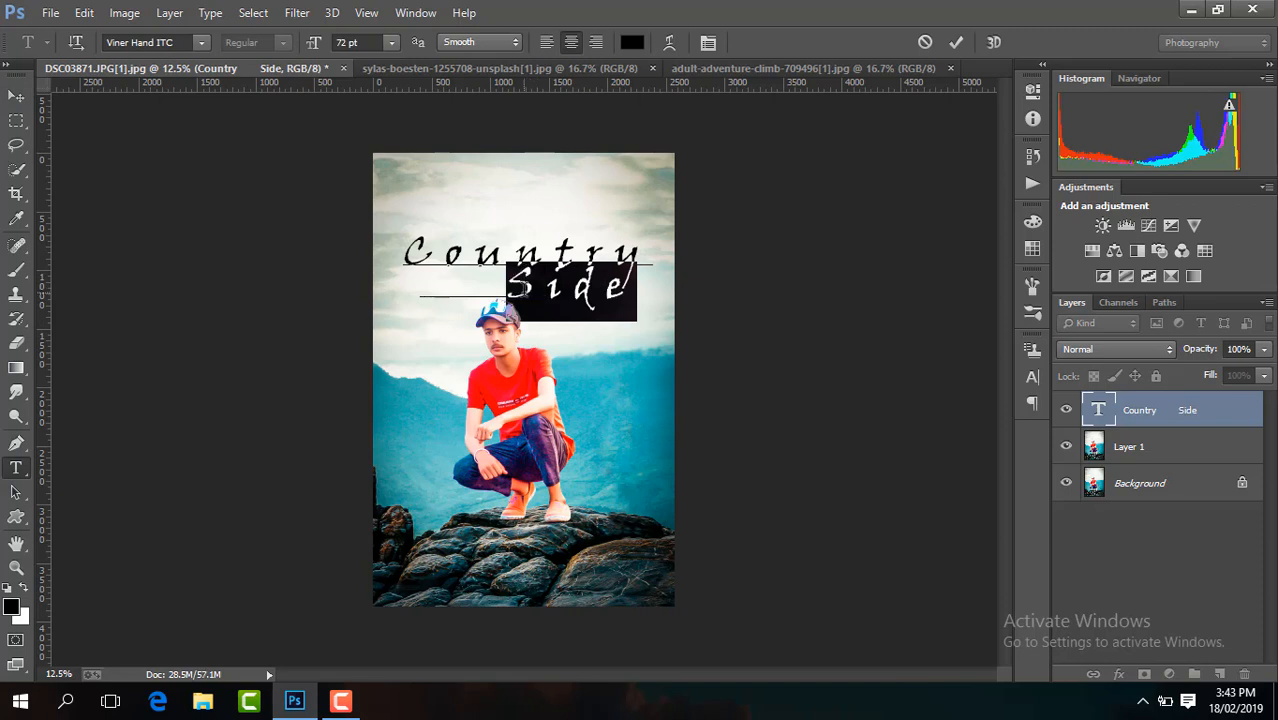
key("BackSpace")
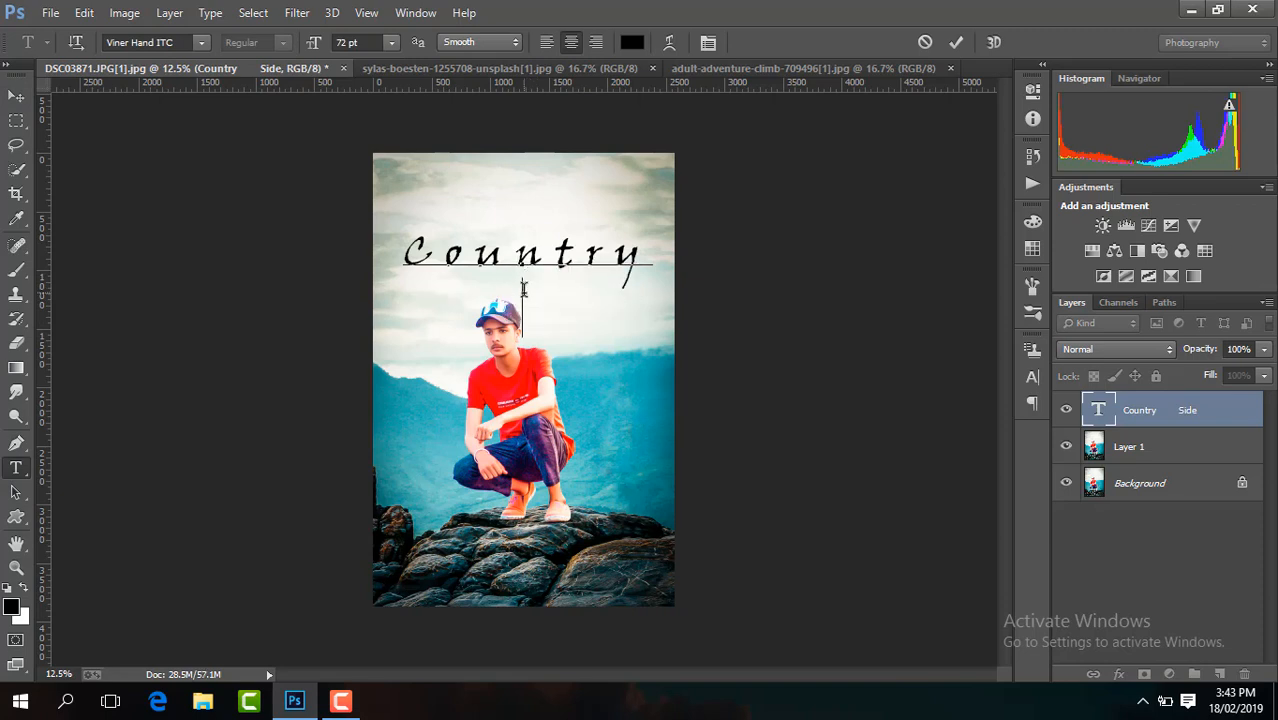
left_click(960, 44)
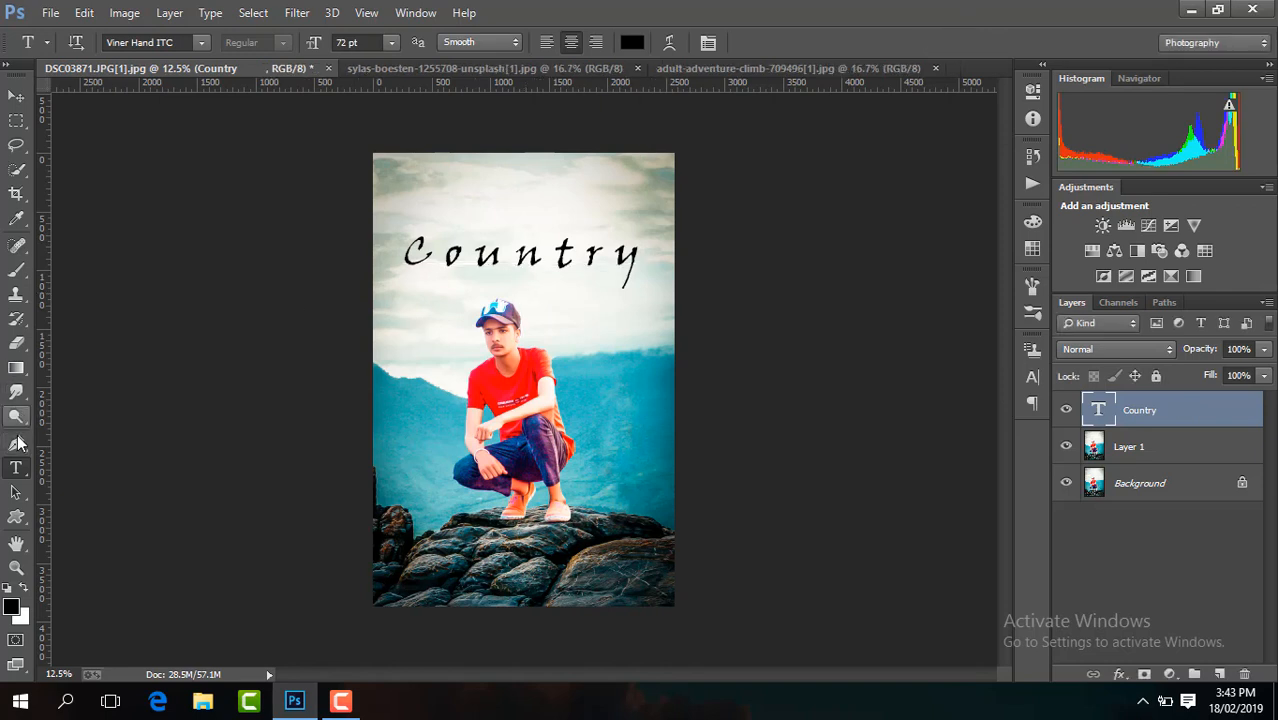
Change the font of the "Country" text to Stencil.
left_click_drag(662, 262, 394, 229)
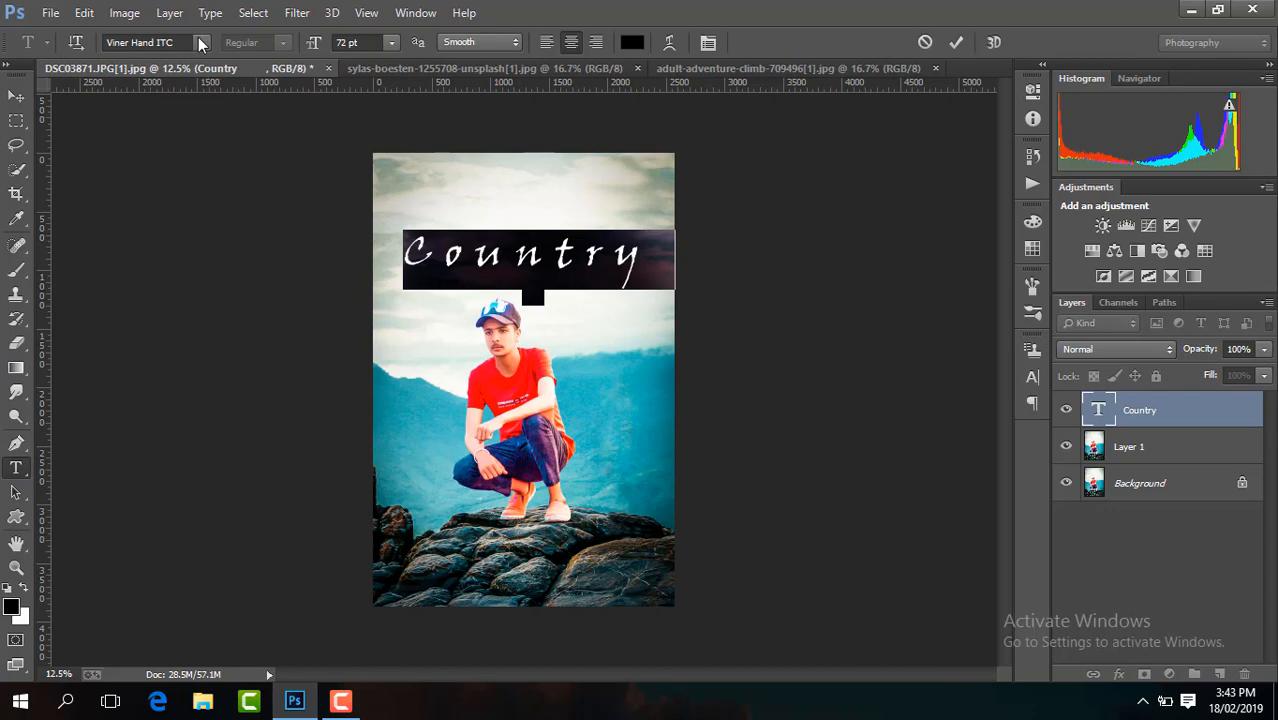
left_click(200, 43)
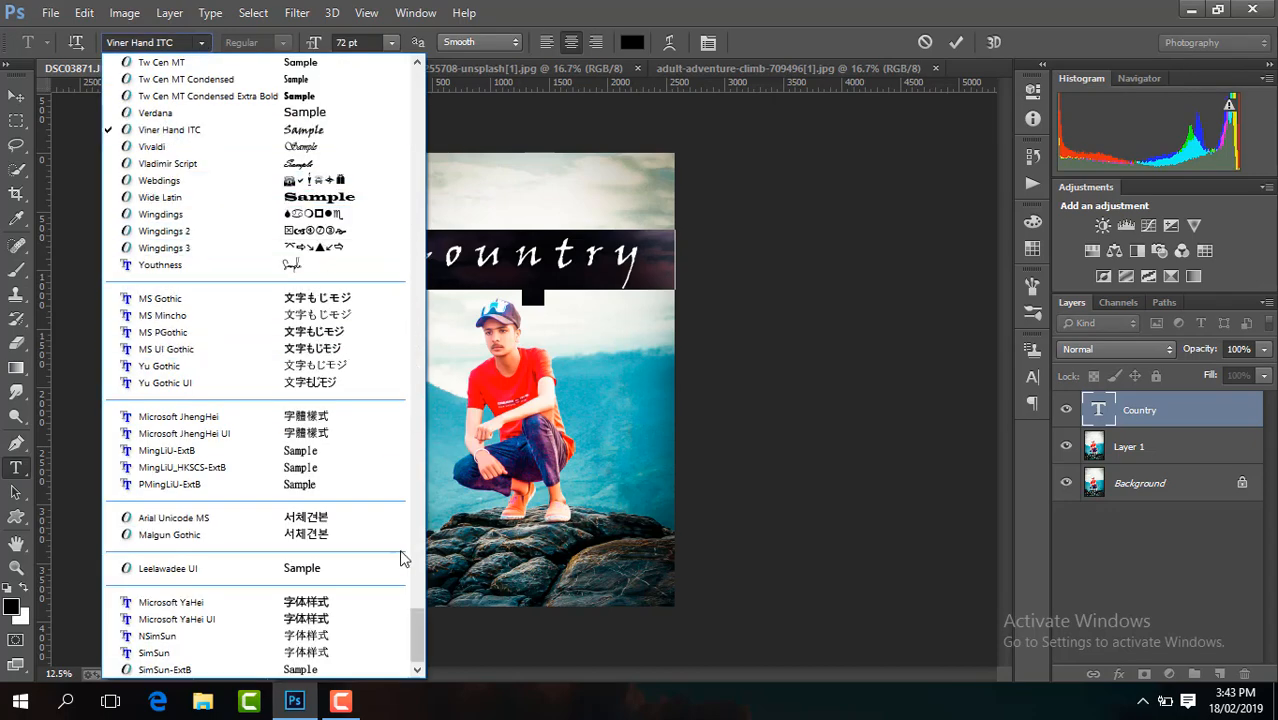
left_click_drag(419, 617, 420, 564)
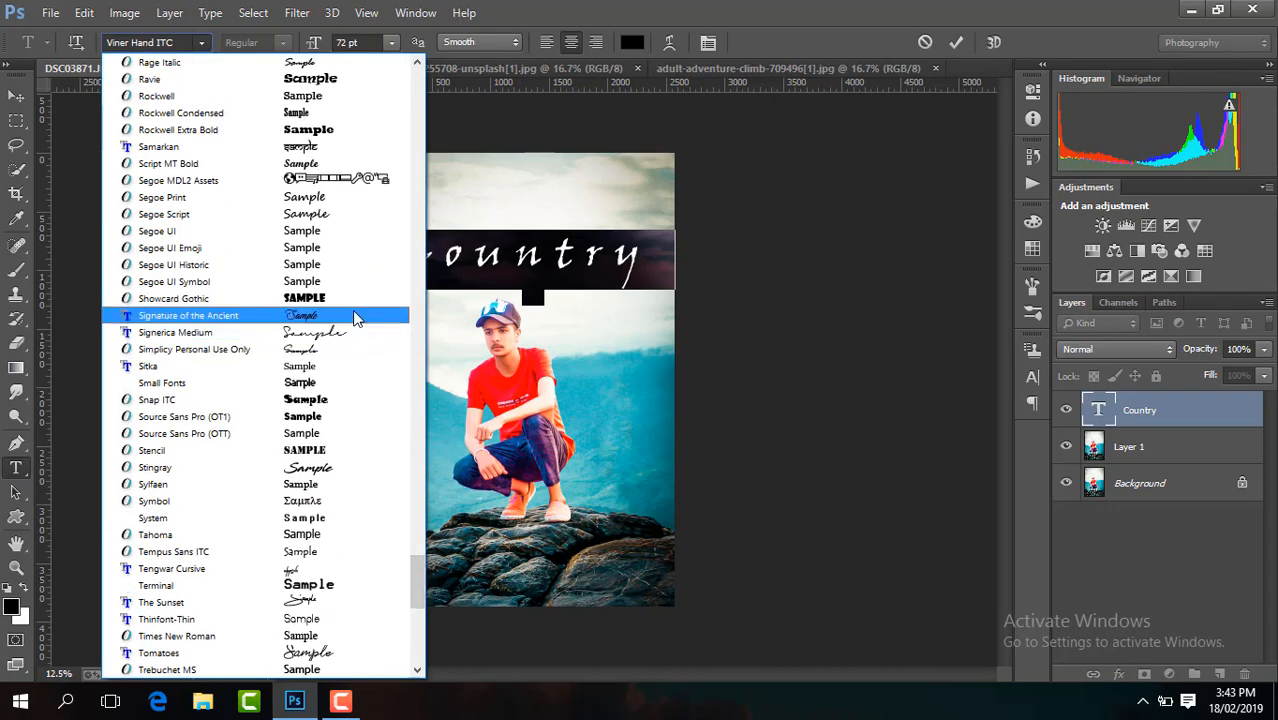
left_click(354, 450)
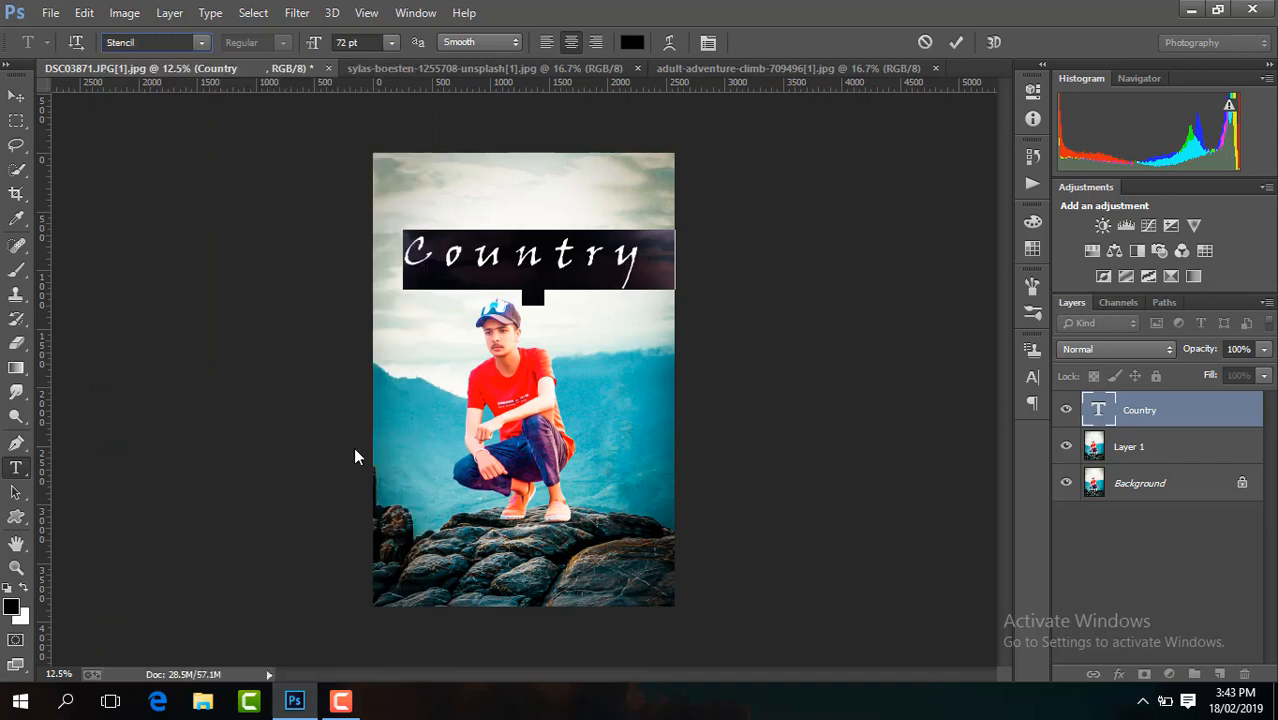
left_click(956, 42)
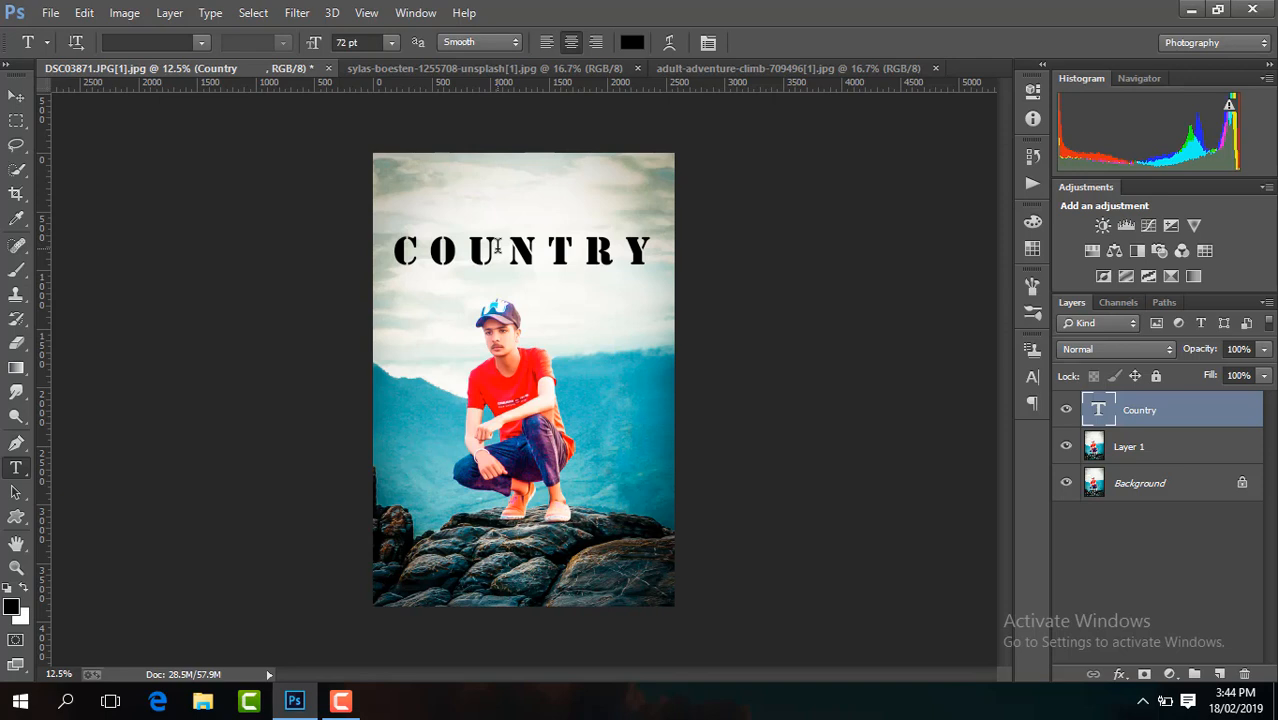
Rotate the "Country" text counterclockwise so it slopes upward, and position it just above the man's cap.
left_click(17, 97)
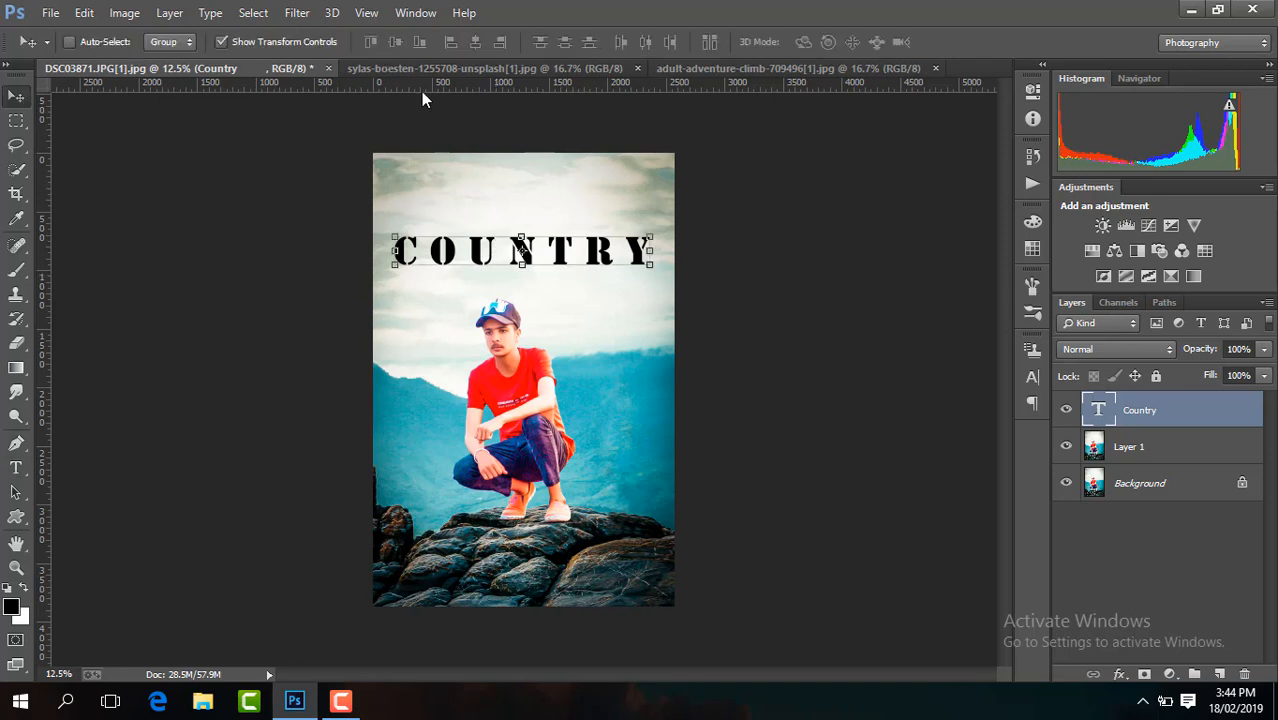
key("ctrl+t")
left_click_drag(679, 253, 663, 195)
left_click(845, 44)
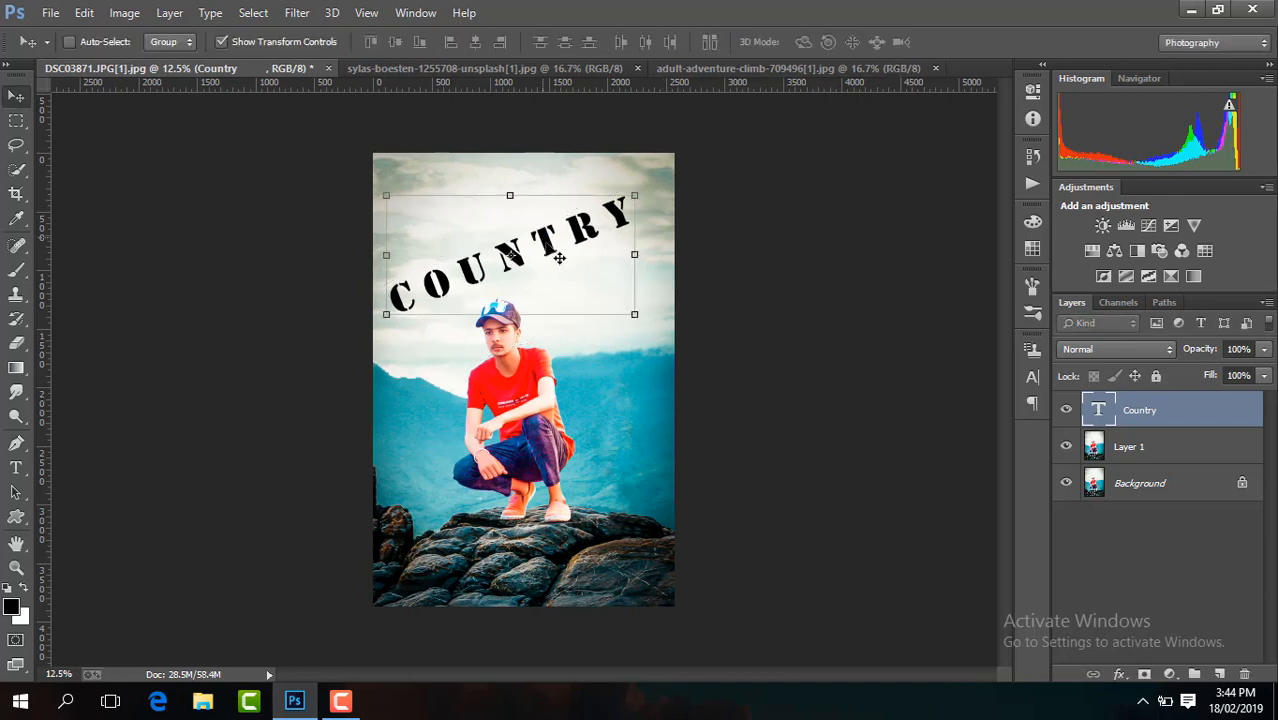
mouse_move(593, 257)
left_mouse_down()
mouse_move(585, 277)
mouse_move(600, 268)
left_mouse_up()
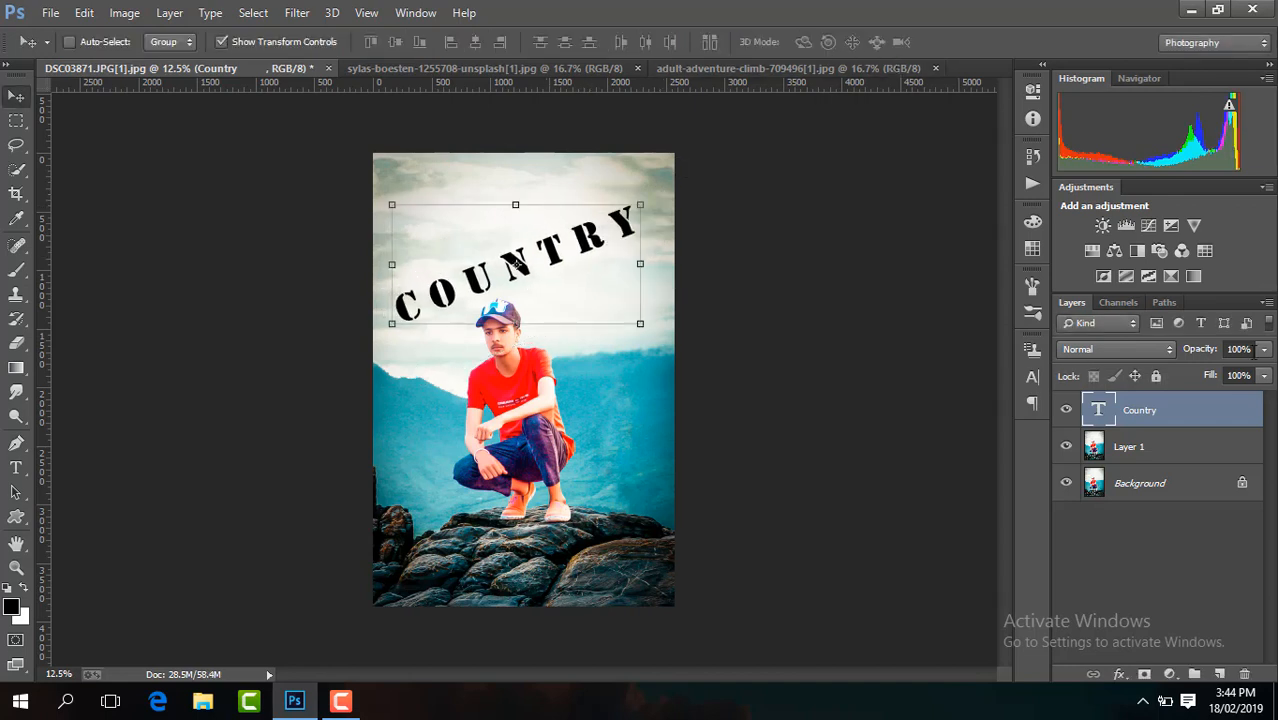
Set the "Country" layer's opacity to 71% and rotate the text about 7.5° clockwise.
left_click(1264, 349)
left_click_drag(1264, 371, 1240, 374)
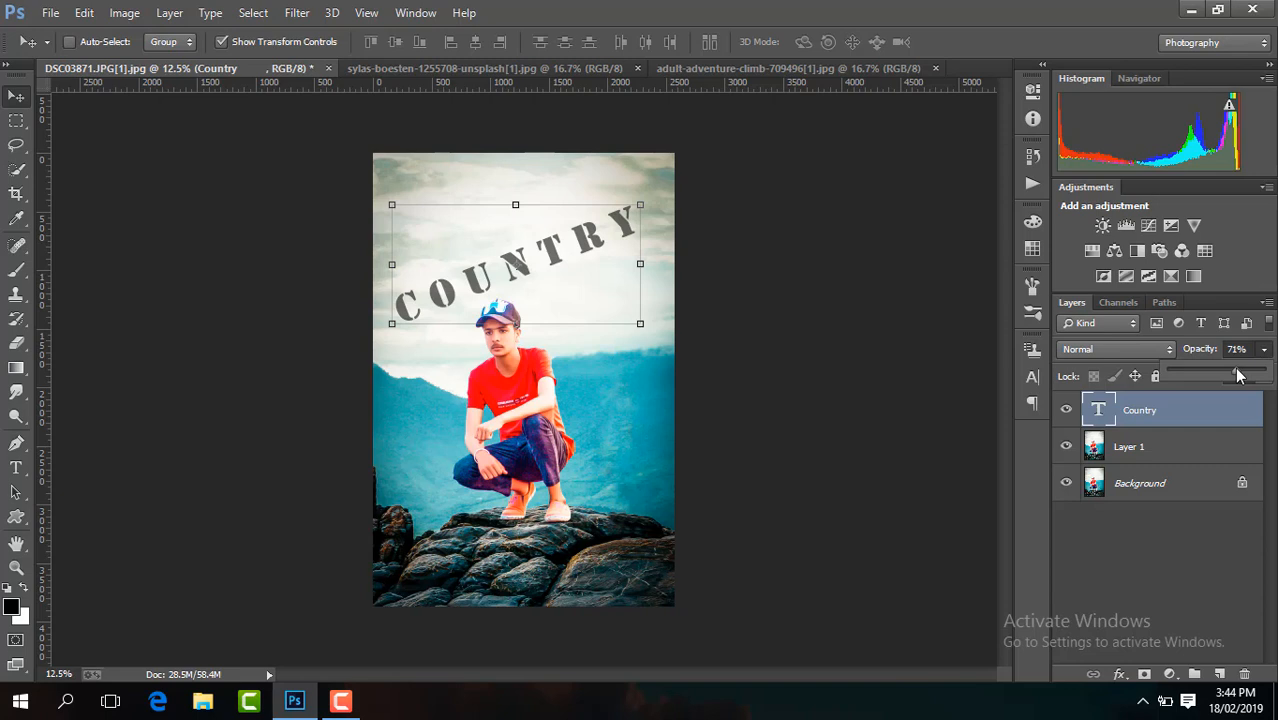
left_click(657, 215)
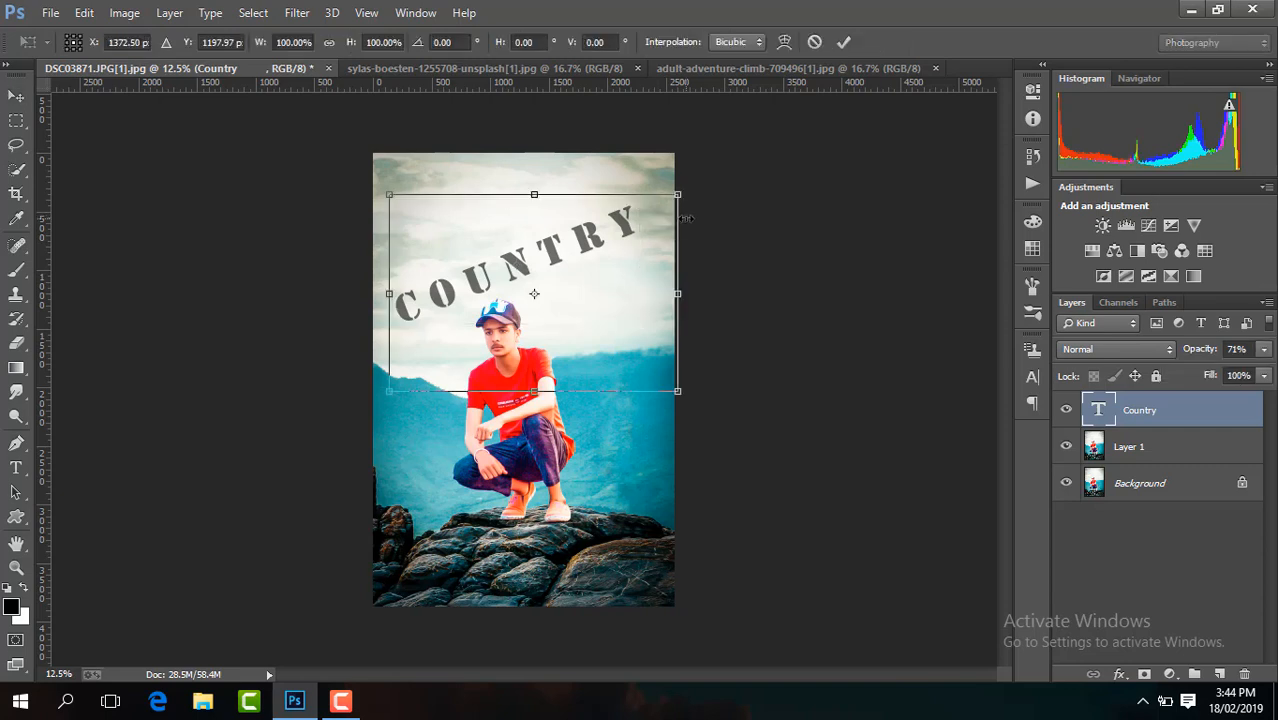
left_click_drag(690, 218, 700, 240)
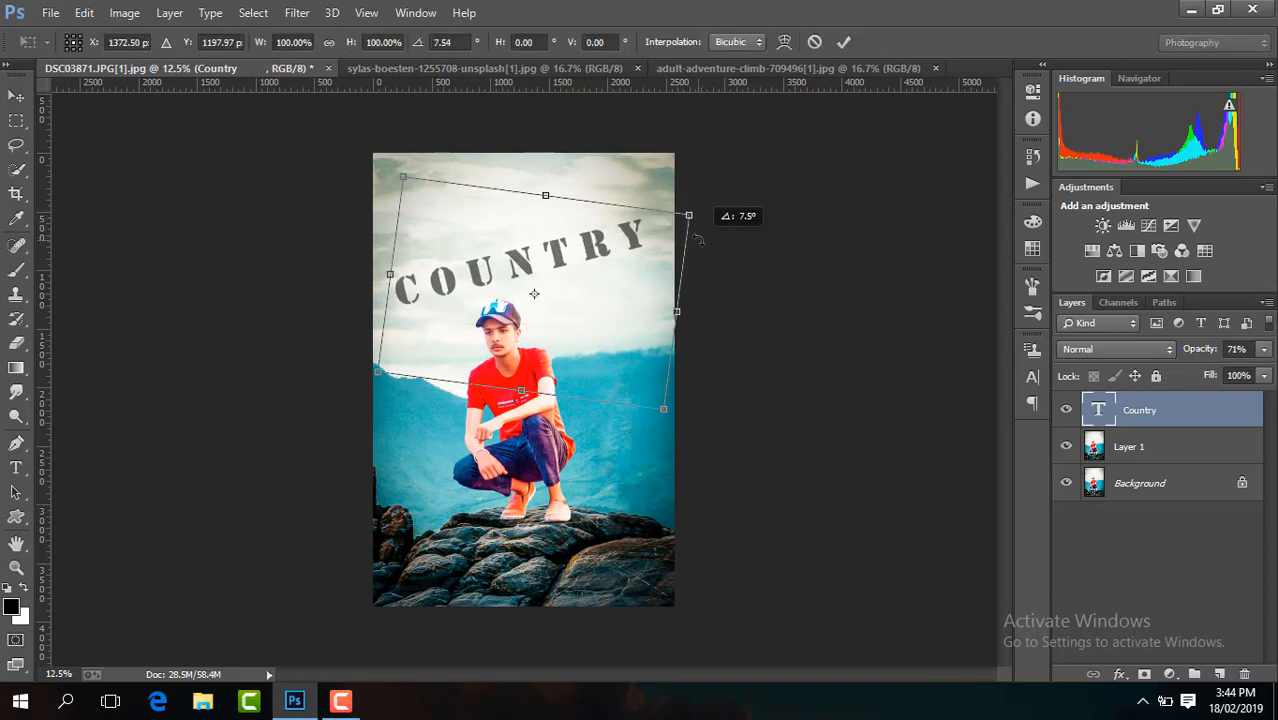
key("Return")
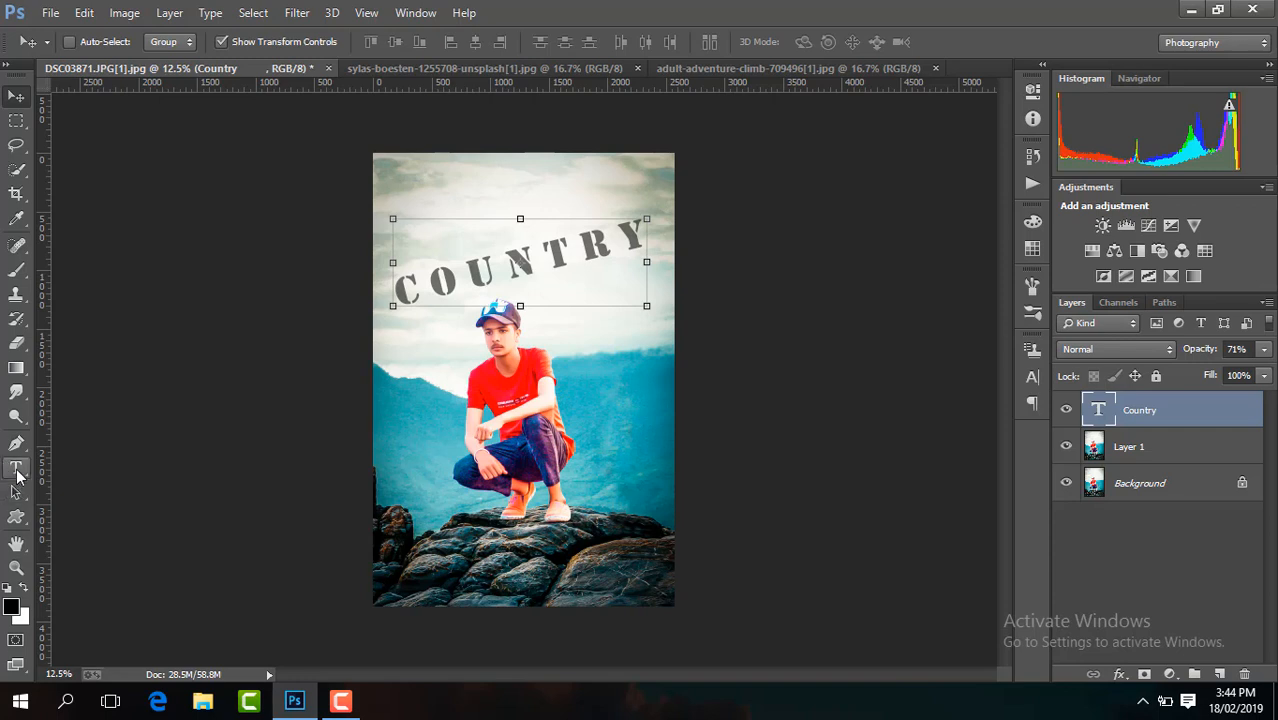
Add a separate text layer reading "Side" in 72 pt Stencil beside the man.
left_click(16, 470)
left_click(433, 434)
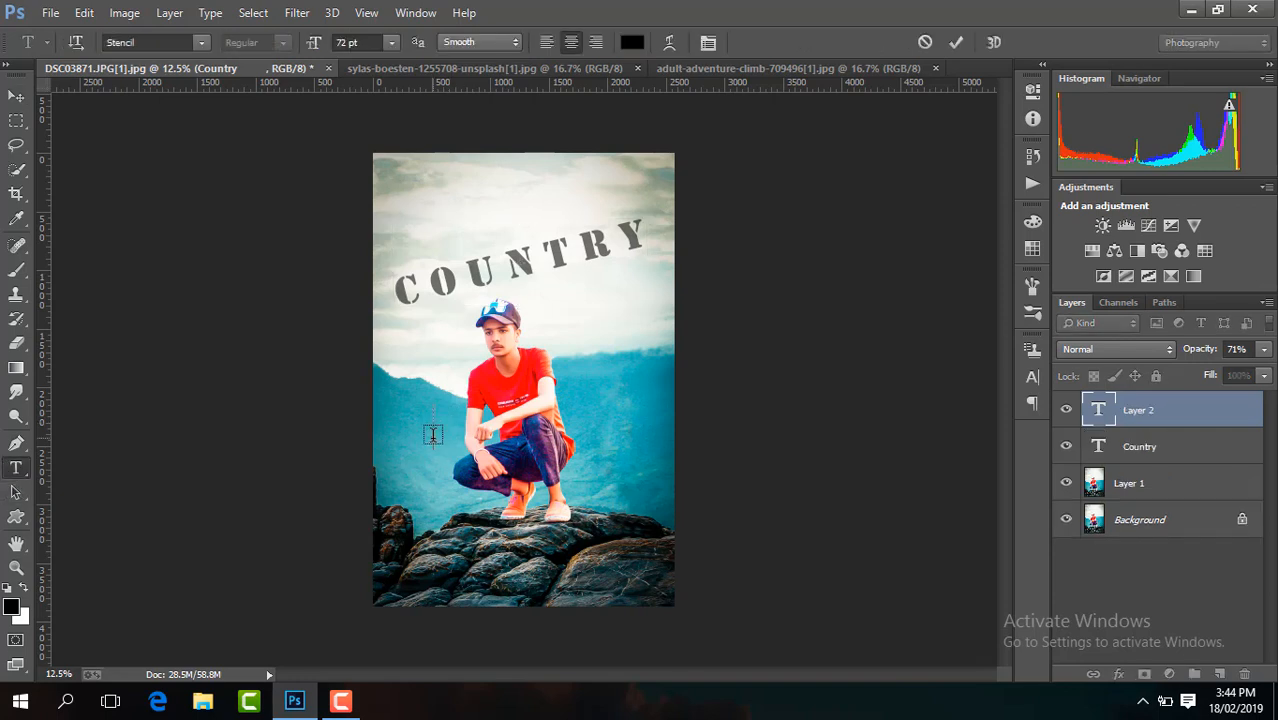
type("SIDE")
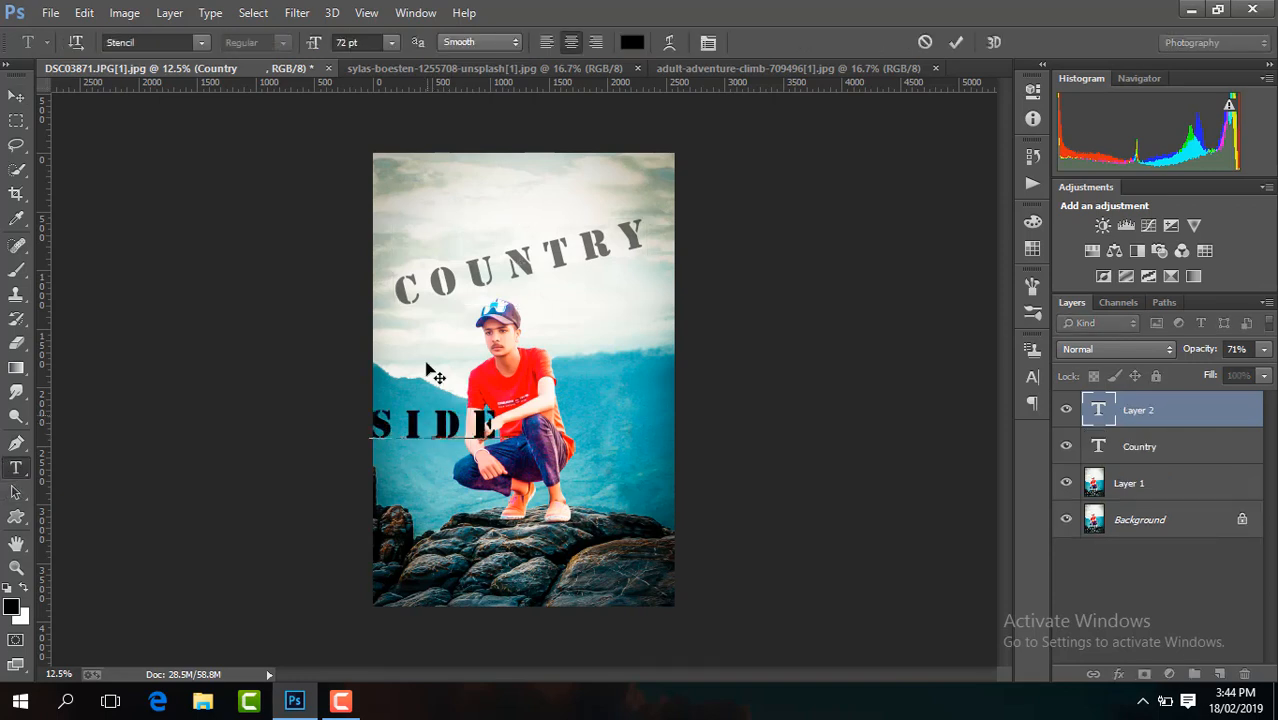
left_click(956, 42)
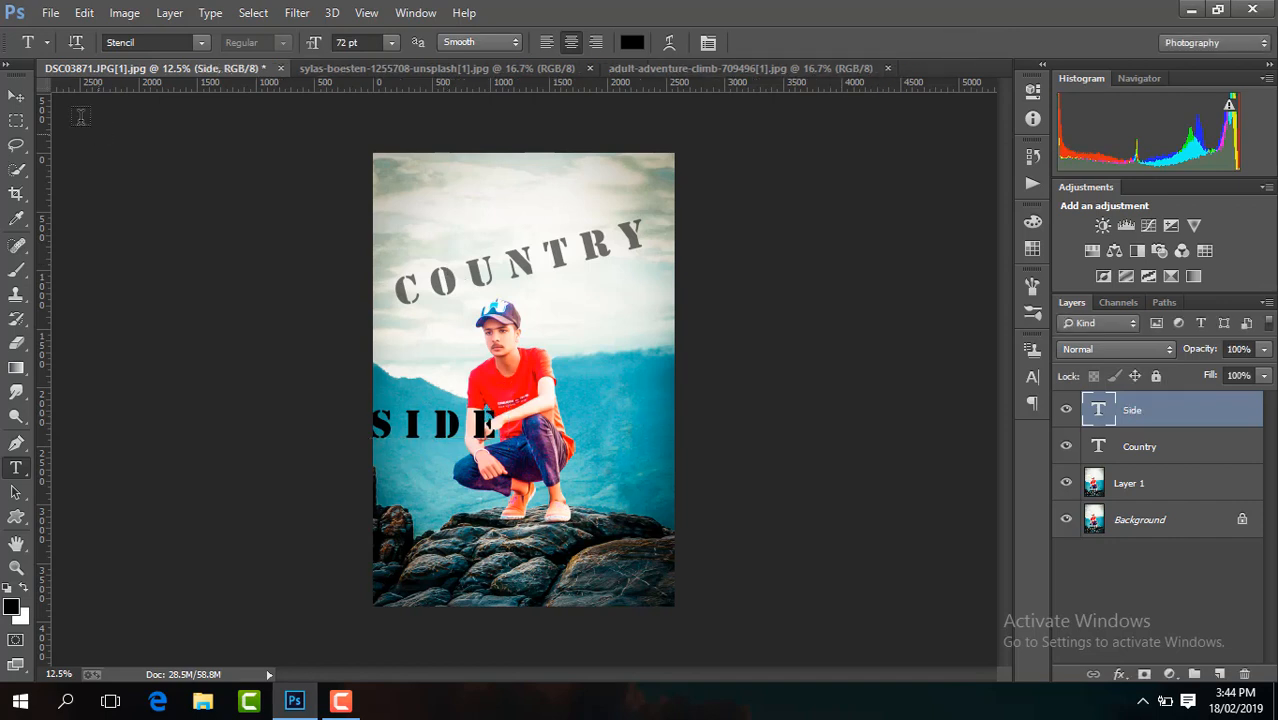
Move the "Side" text beneath the end of "Country", scale it down slightly and tilt it to match the slope.
left_click(22, 97)
left_click_drag(487, 445, 636, 292)
key("ctrl+t")
key("Return")
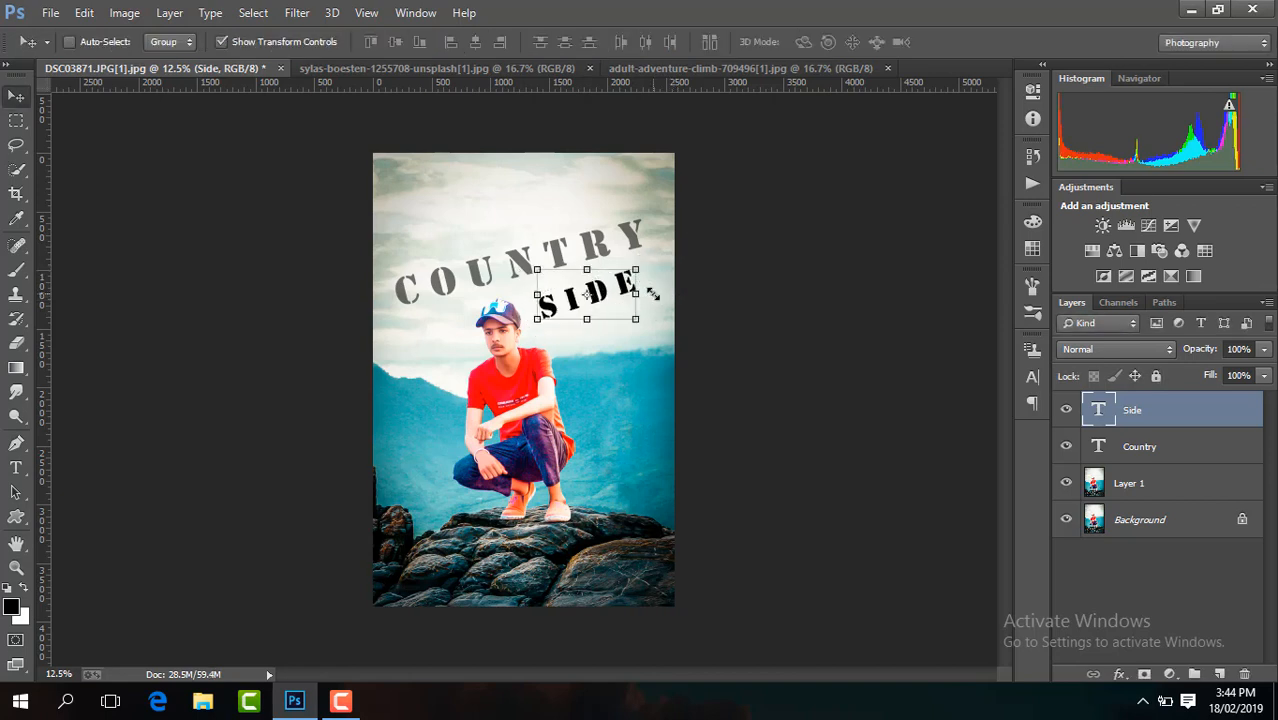
Shift the "Side" text up and to the right, tucking it closer under the last letters of "Country".
key("ctrl+plus")
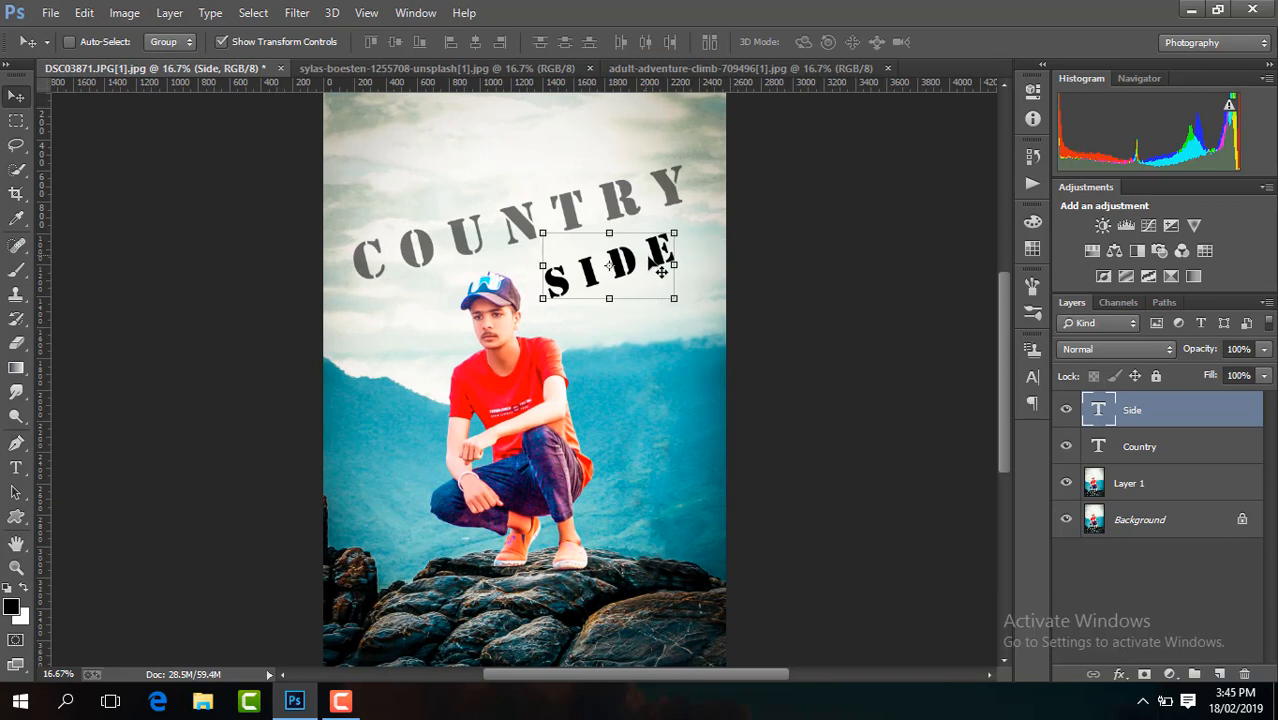
left_click_drag(661, 271, 720, 231)
left_click(703, 232)
key("Return")
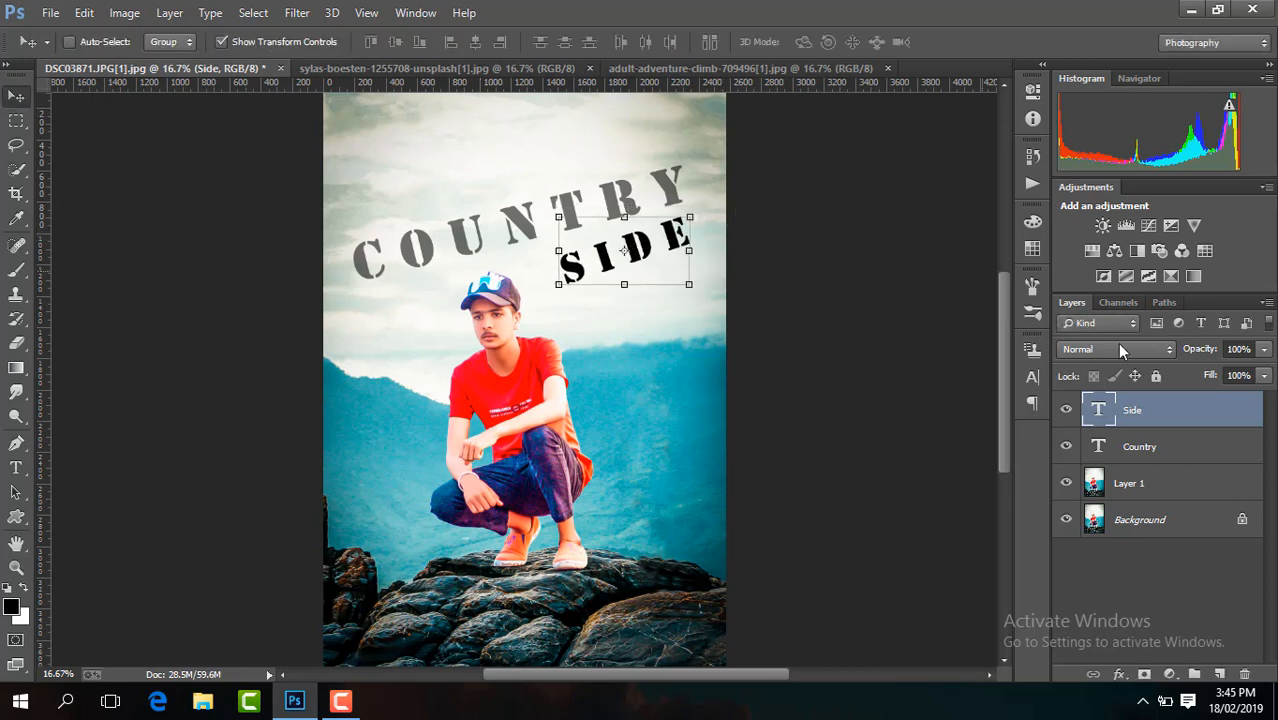
Match the "Side" layer's opacity to the "Country" layer by setting it to 71%.
left_click(1215, 443)
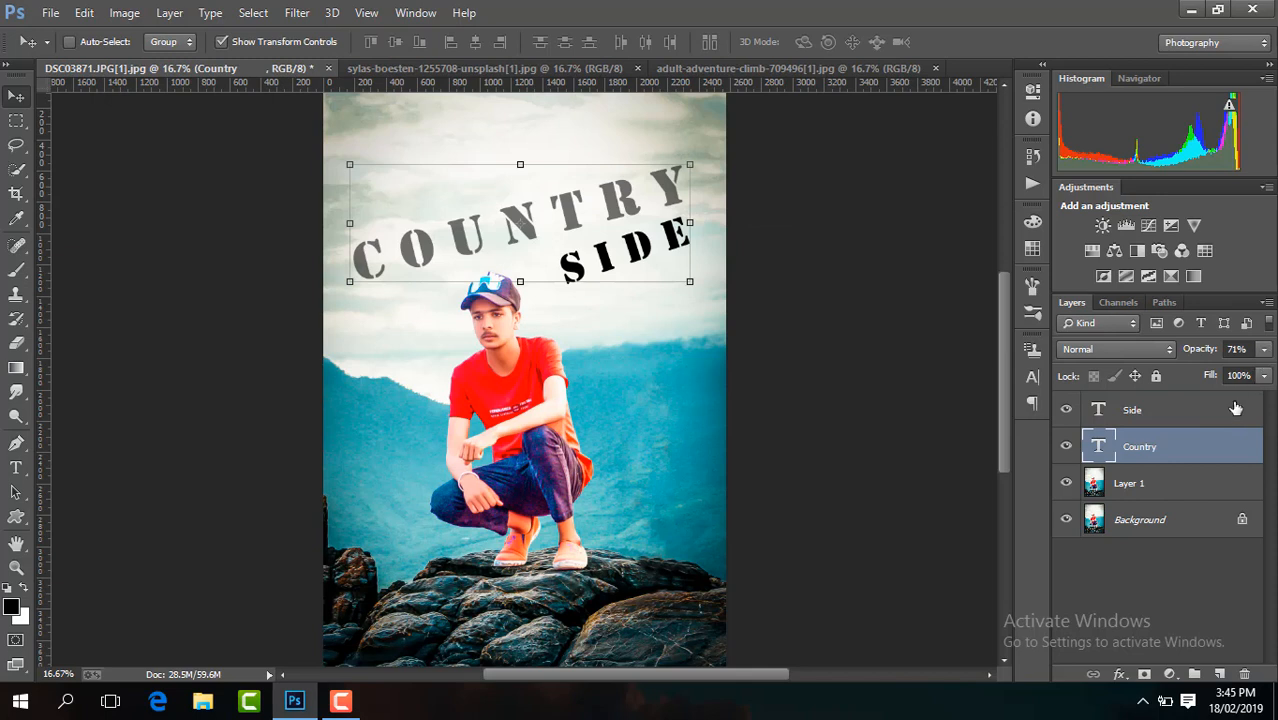
left_click(1236, 408)
left_click(1248, 349)
type("71")
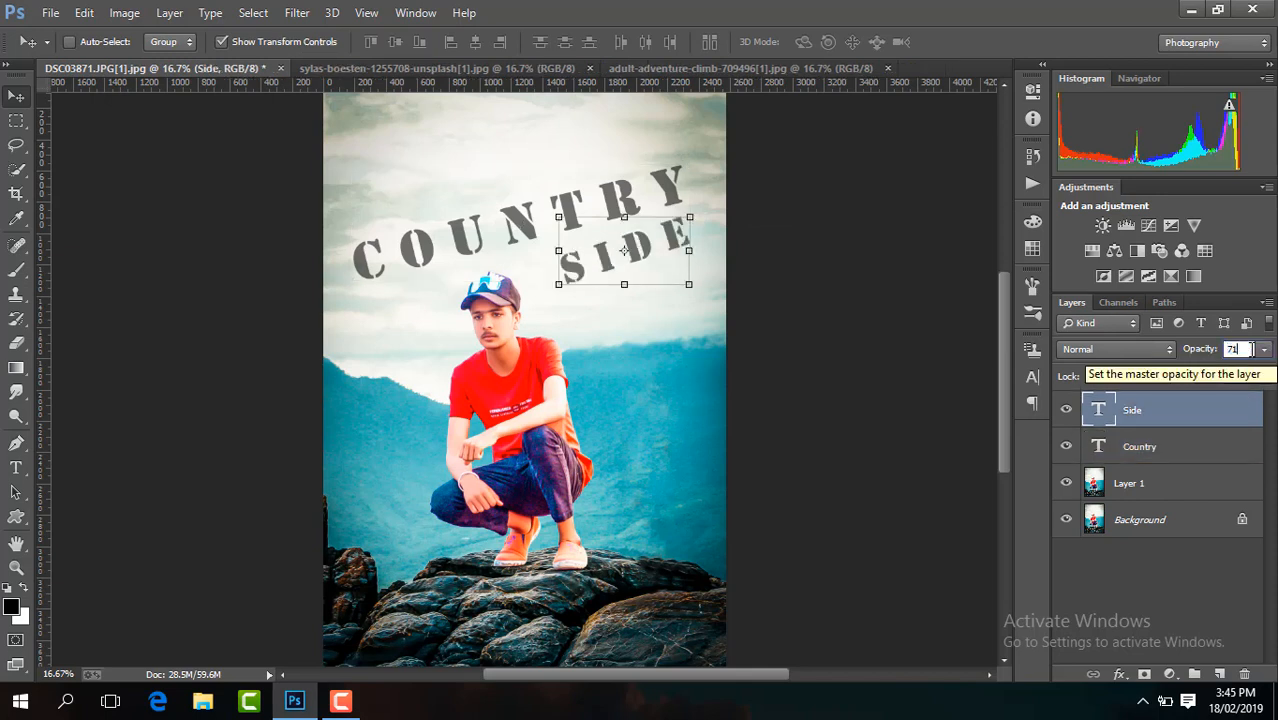
key("Return")
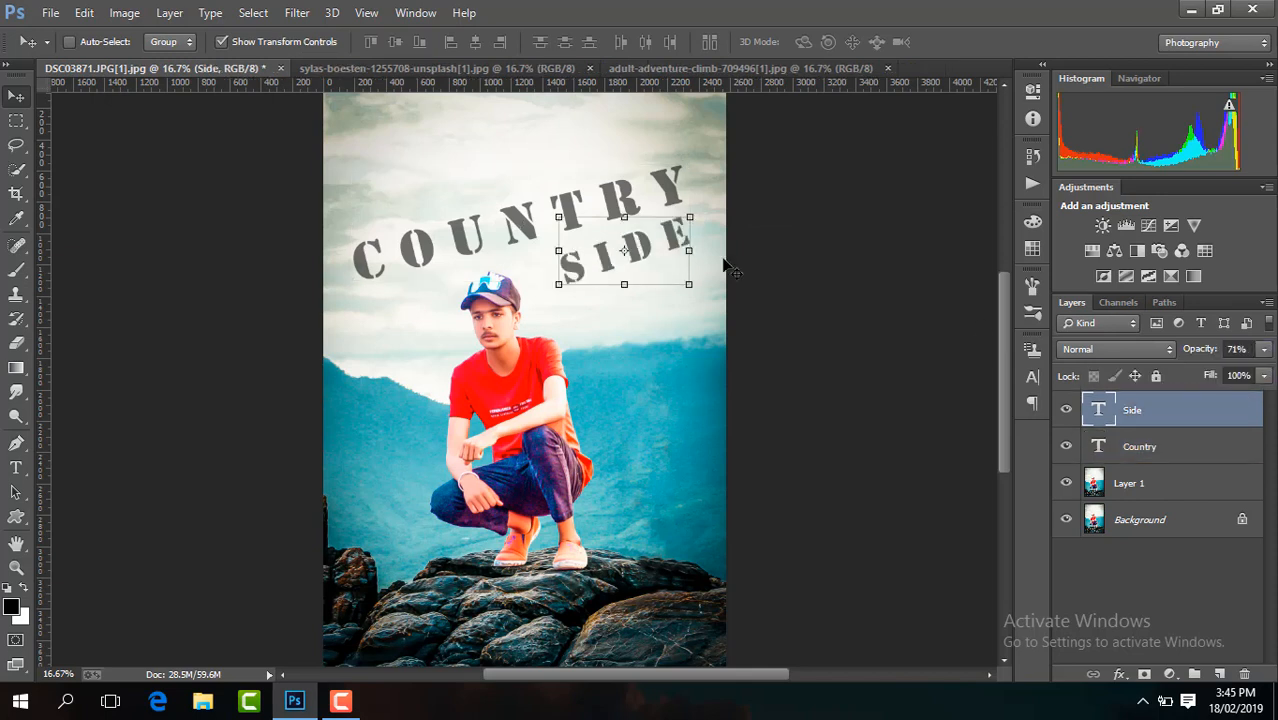
Turn off the transform controls and move the "Side" text about 60 px right and 33 px up.
left_click(295, 43)
left_click_drag(636, 262, 645, 254)
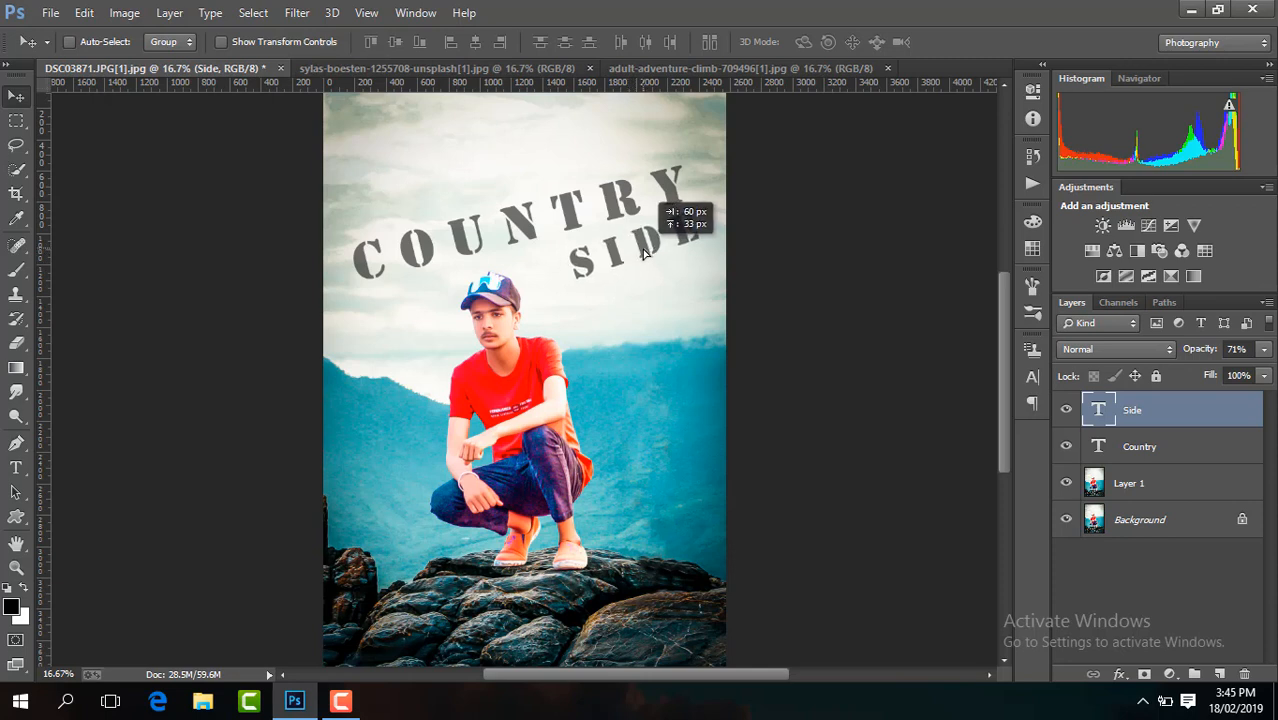
Rotate the "Side" text slightly clockwise using the transform controls, apply the rotation and turn the controls off.
left_click(268, 43)
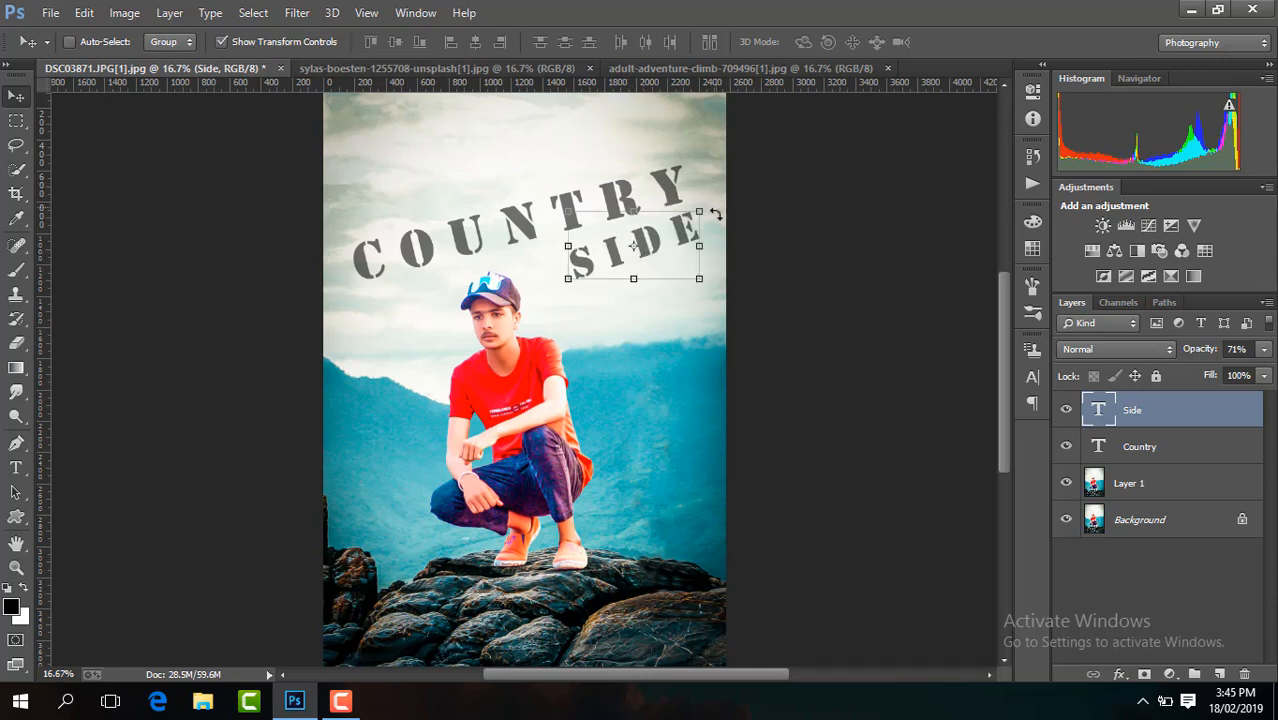
left_click(715, 213)
left_click_drag(731, 218, 734, 227)
key("Return")
left_click(268, 43)
key("ctrl+minus")
key("ctrl+minus")
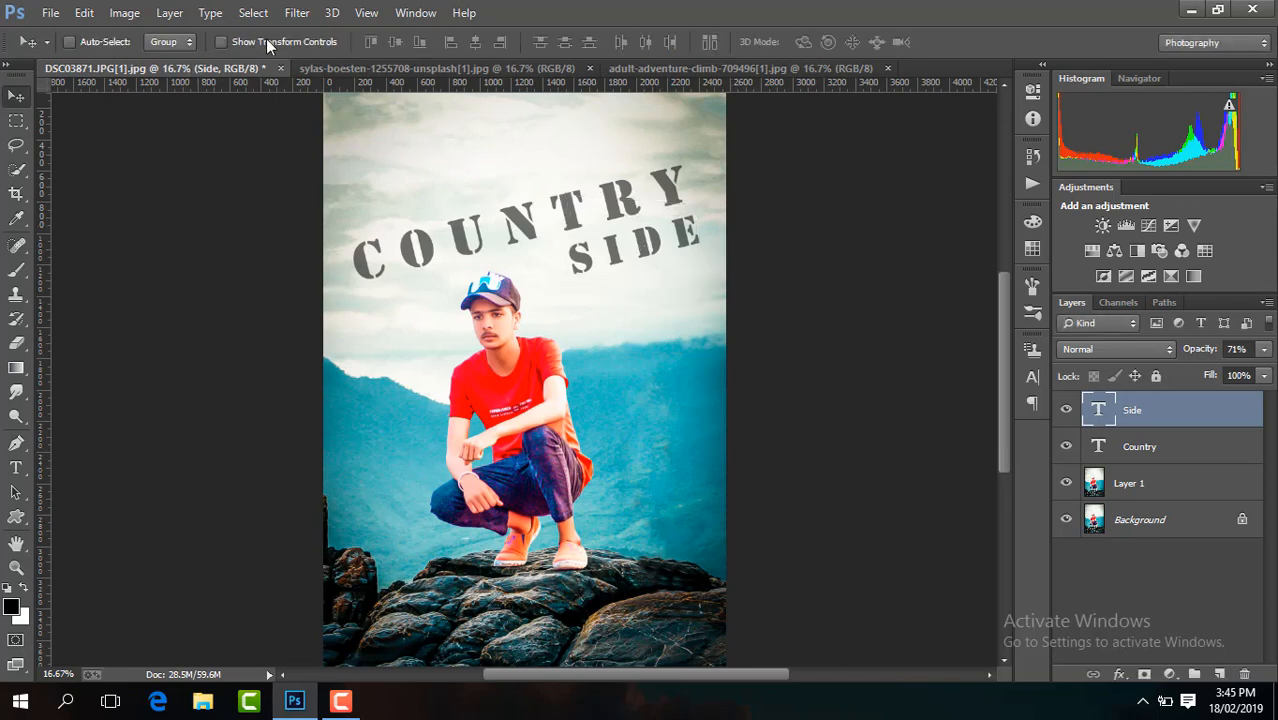
key("ctrl+plus")
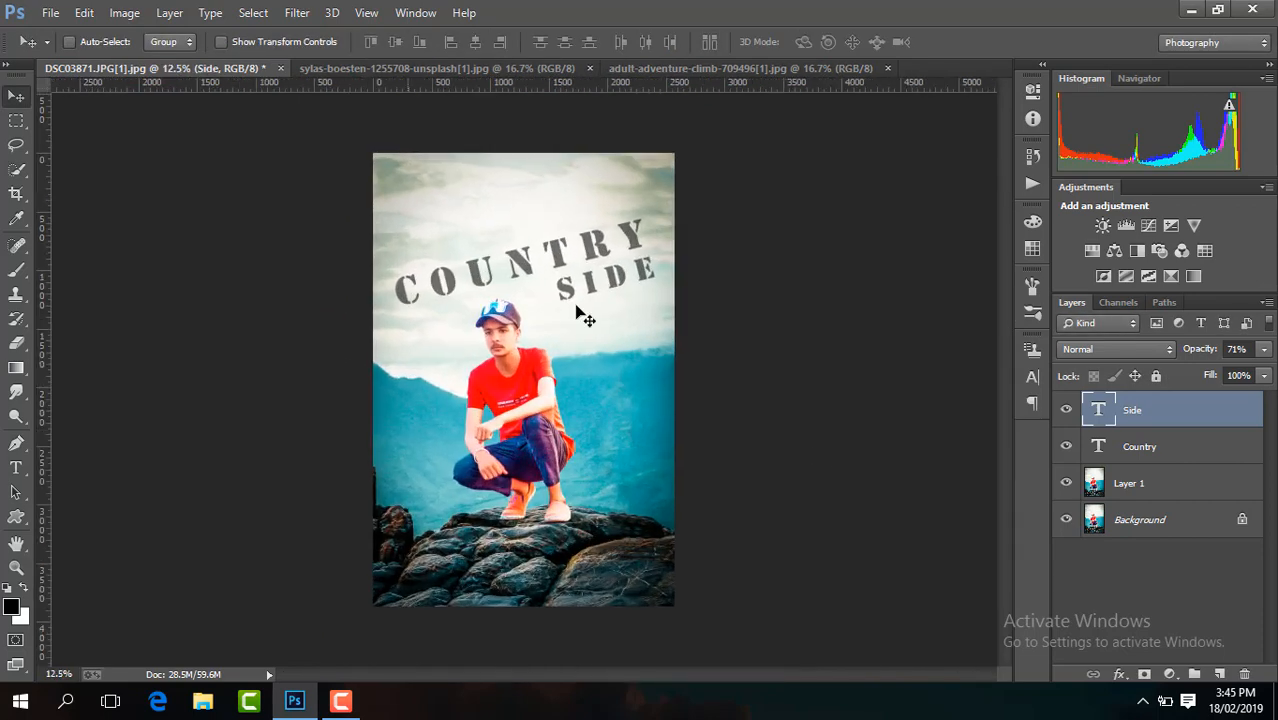
Flatten the text and image layers into the background and duplicate it as a new layer.
right_click(1158, 485)
left_click(878, 553)
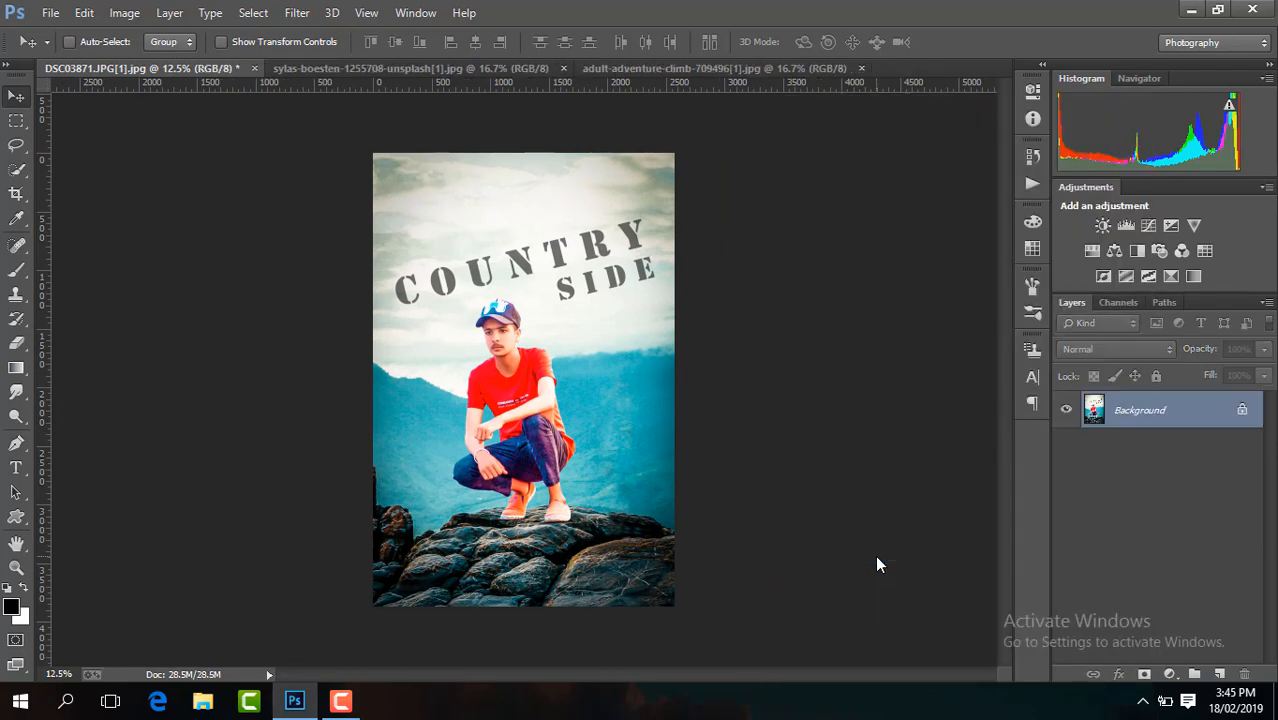
key("ctrl+j")
Apply Noiseware Professional noise reduction with the Default settings to the duplicate layer, then flatten the image.
left_click(297, 13)
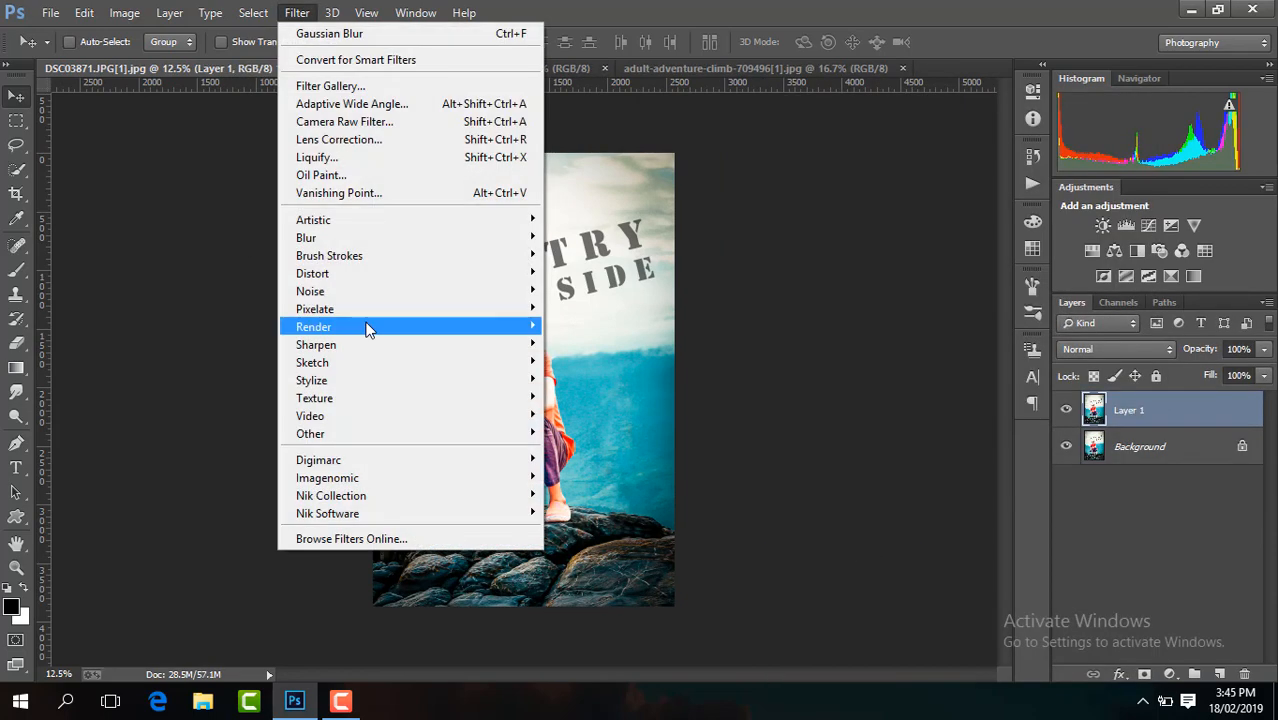
mouse_move(505, 478)
left_click(554, 478)
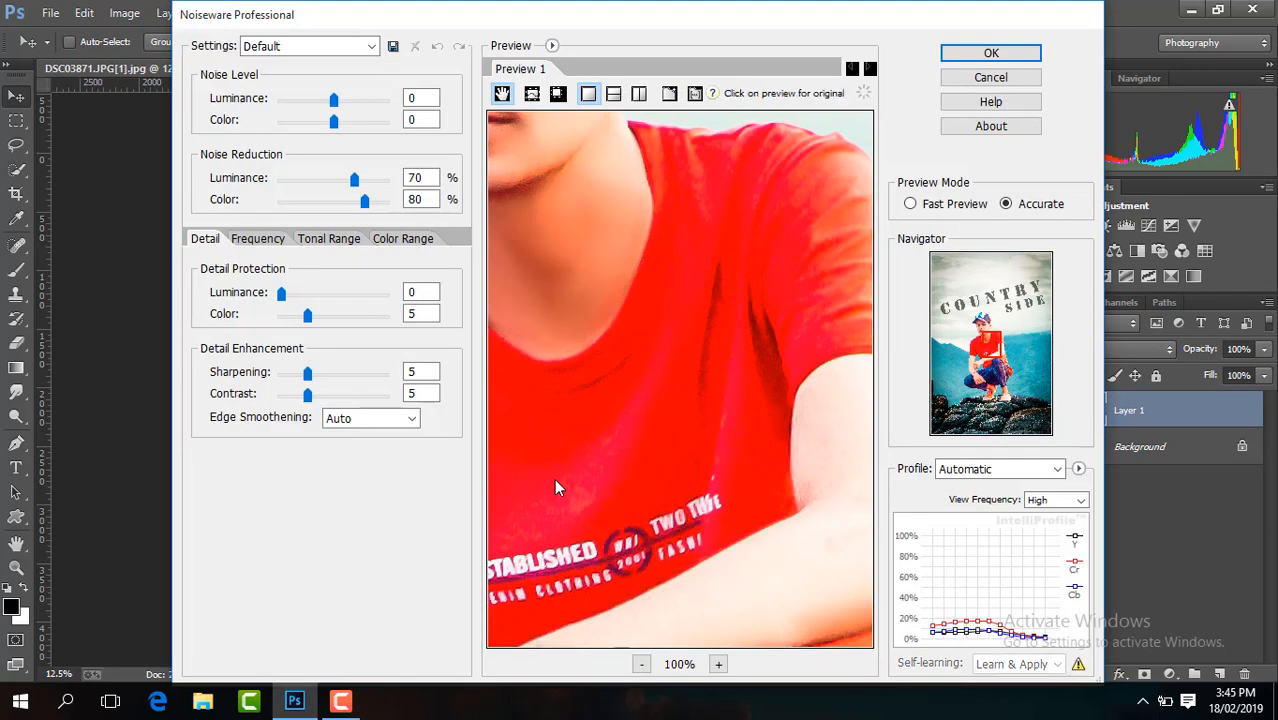
left_click(641, 664)
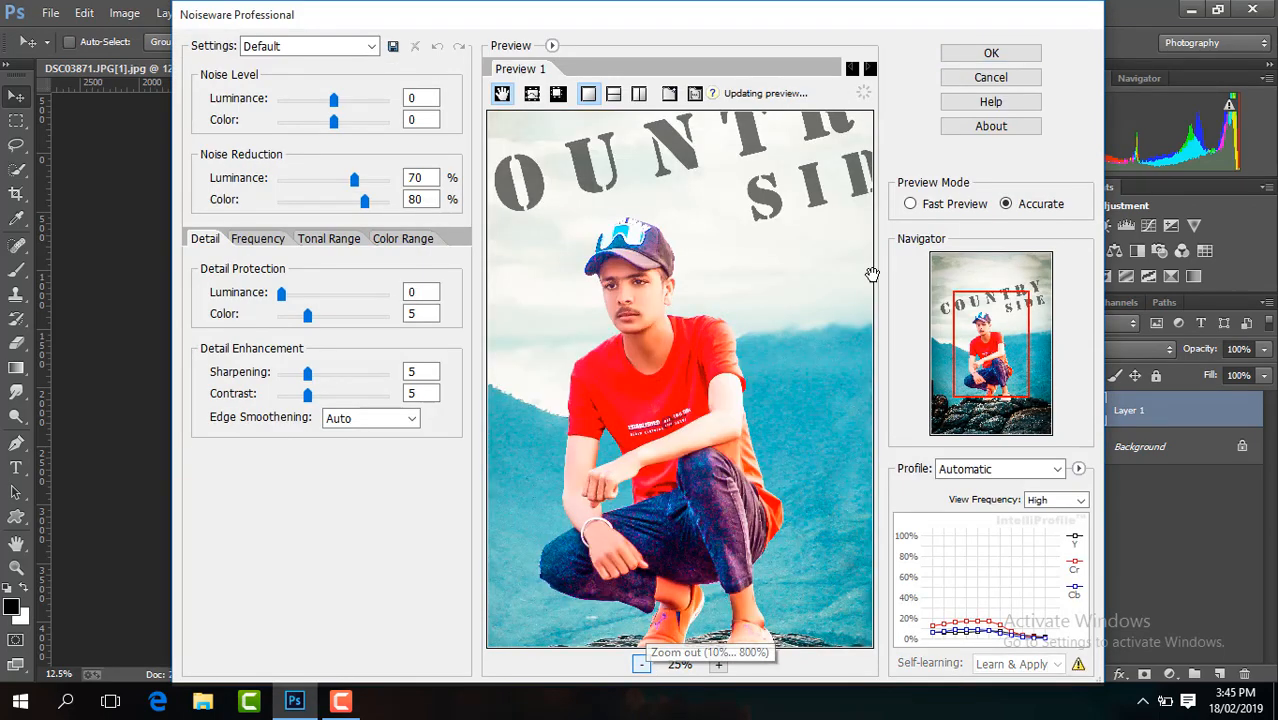
left_click(991, 55)
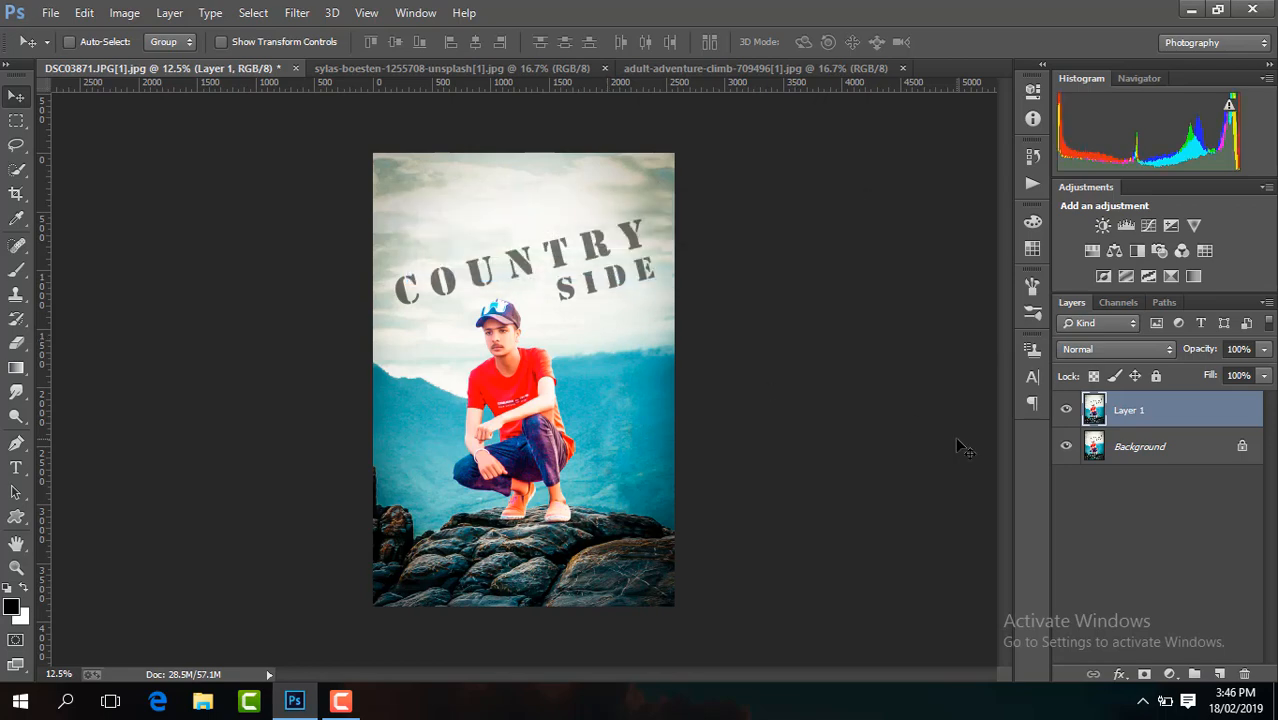
right_click(1197, 410)
left_click(896, 558)
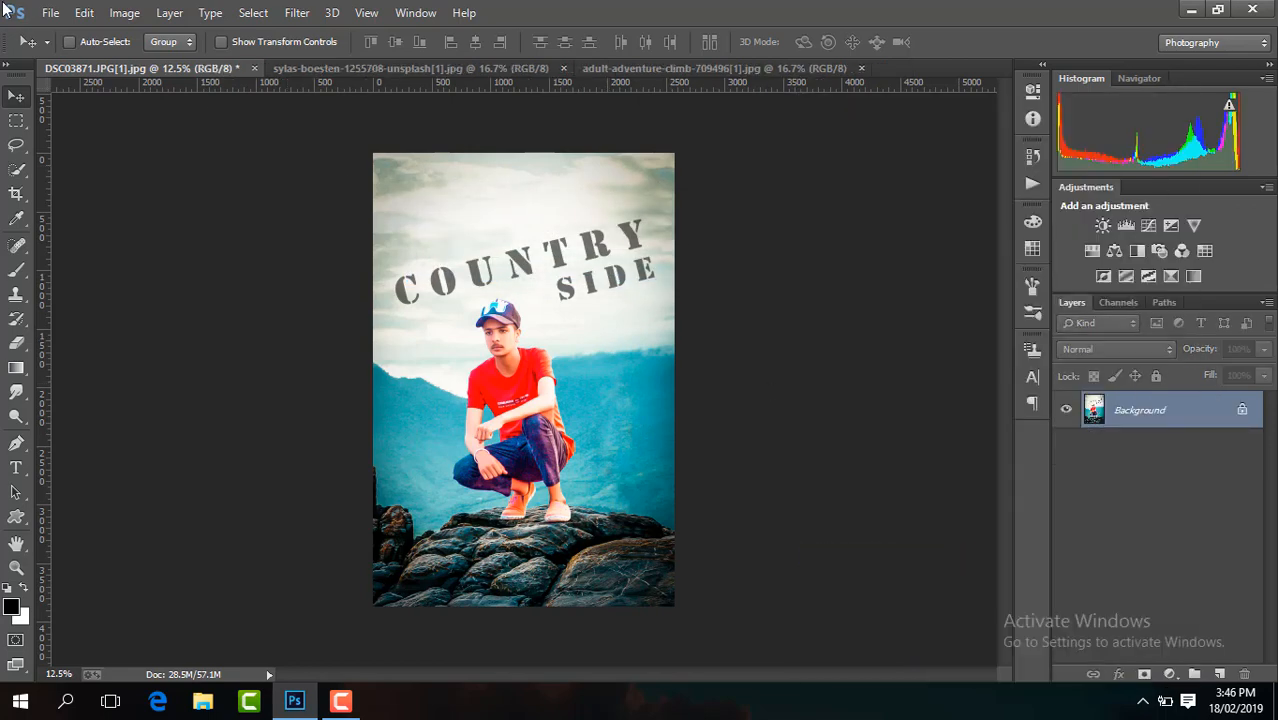
Place the signature image "Untitled-1 (2)" from "New folder" on the E: drive as an embedded layer.
left_click(48, 16)
left_click(130, 282)
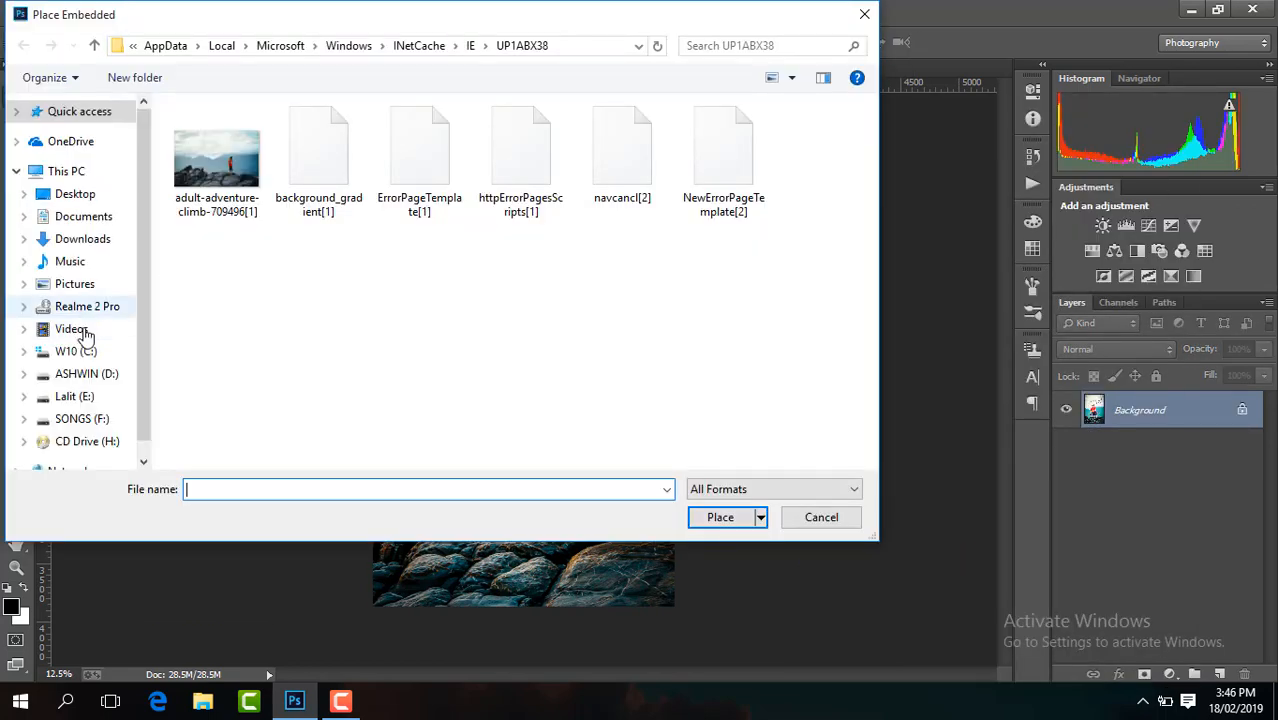
left_click(108, 400)
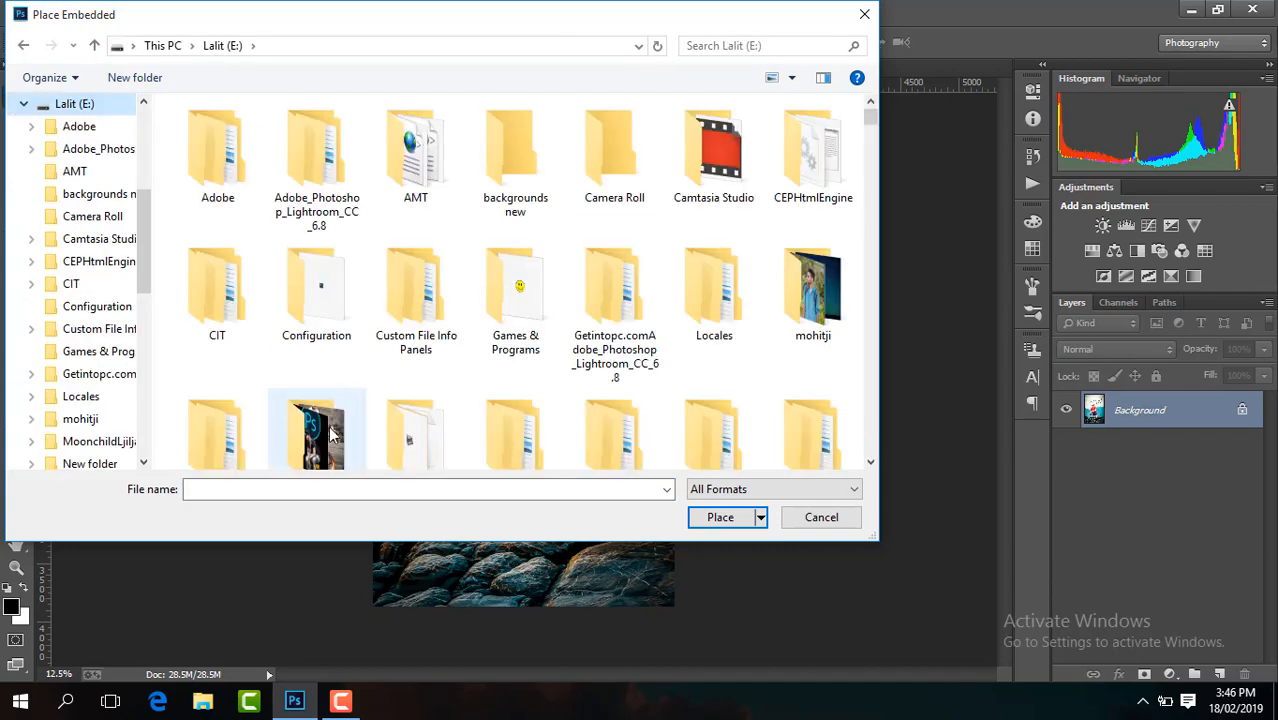
double_click(330, 432)
left_click_drag(870, 130, 870, 450)
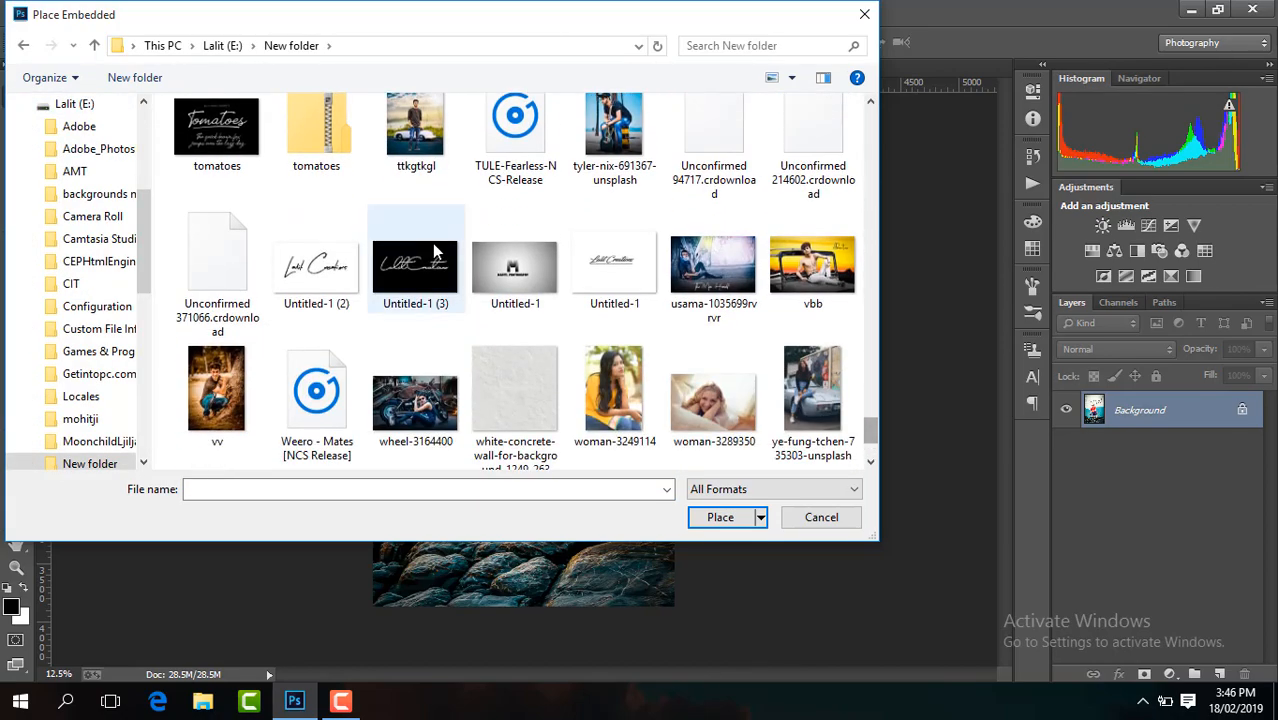
double_click(316, 262)
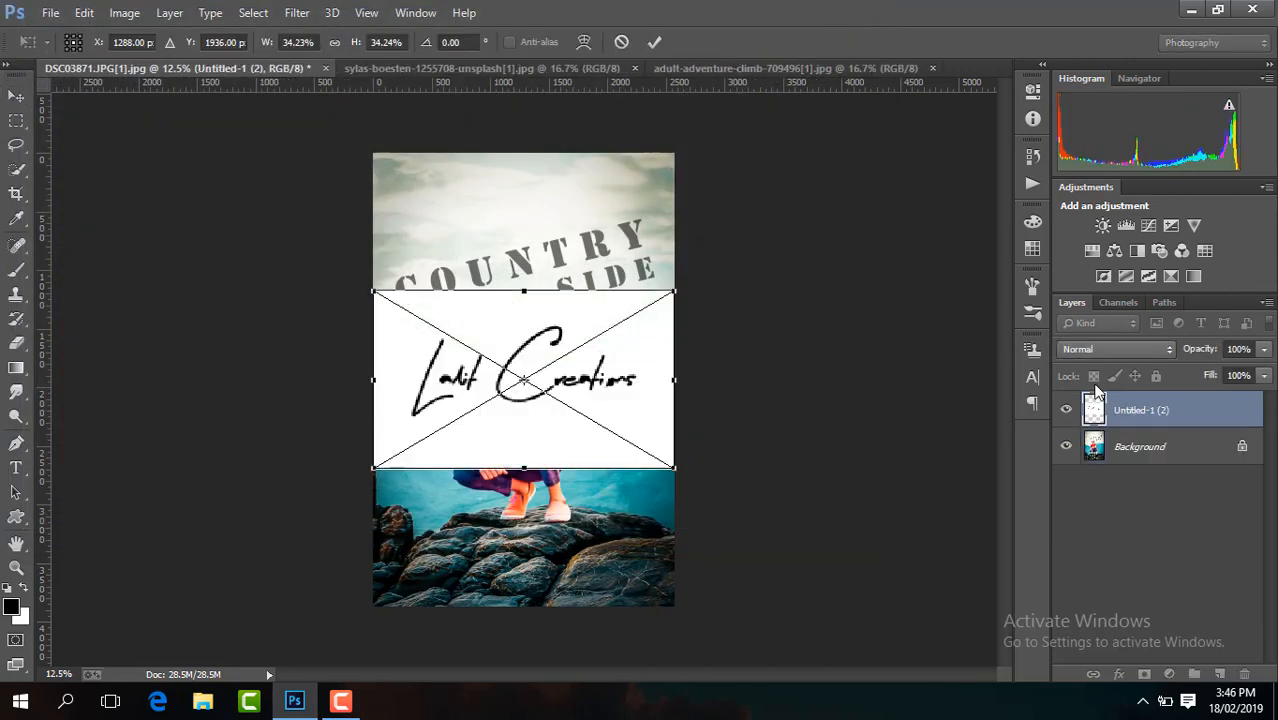
Set the signature layer's blend mode to Multiply and scale it down into the upper-left corner of the photo.
left_click(1100, 350)
left_click(1087, 70)
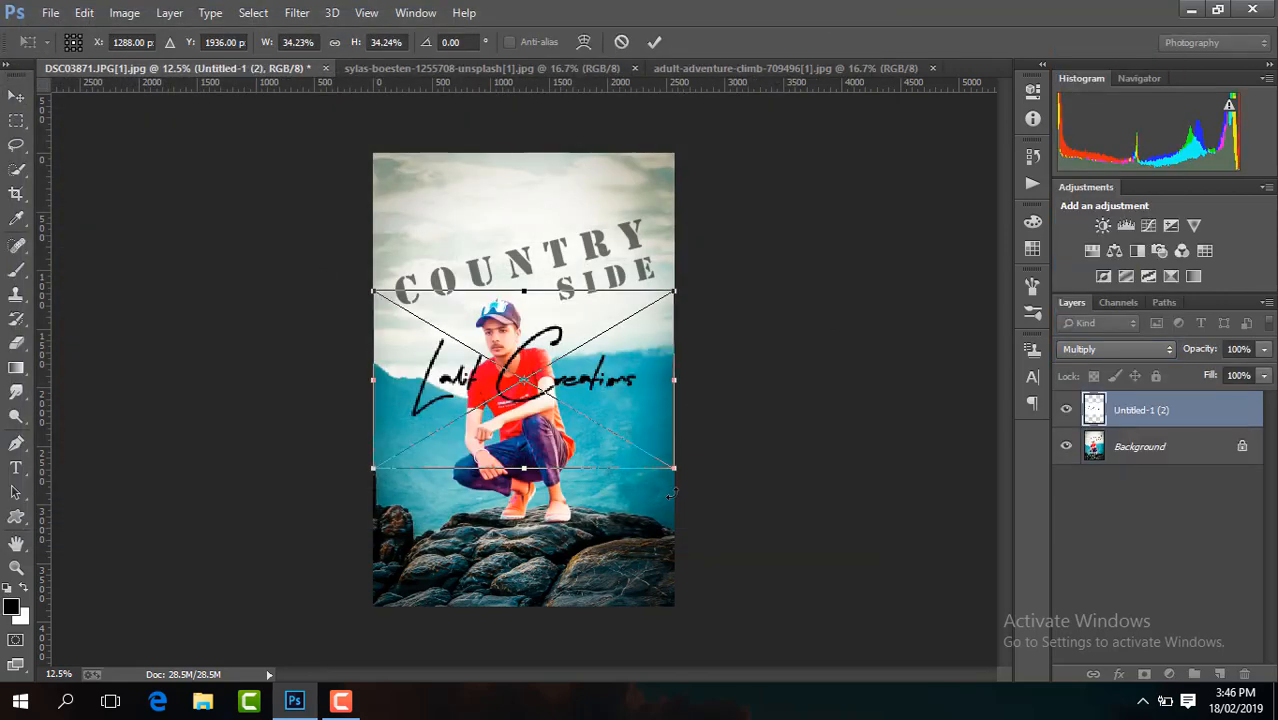
mouse_move(673, 470)
left_mouse_down()
mouse_move(613, 448)
mouse_move(565, 400)
mouse_move(615, 342)
mouse_move(630, 352)
mouse_move(640, 198)
mouse_move(430, 193)
left_mouse_up()
key("Return")
Nudge the signature slightly upward in the photo's upper-left corner and flatten the image.
key("ctrl+plus")
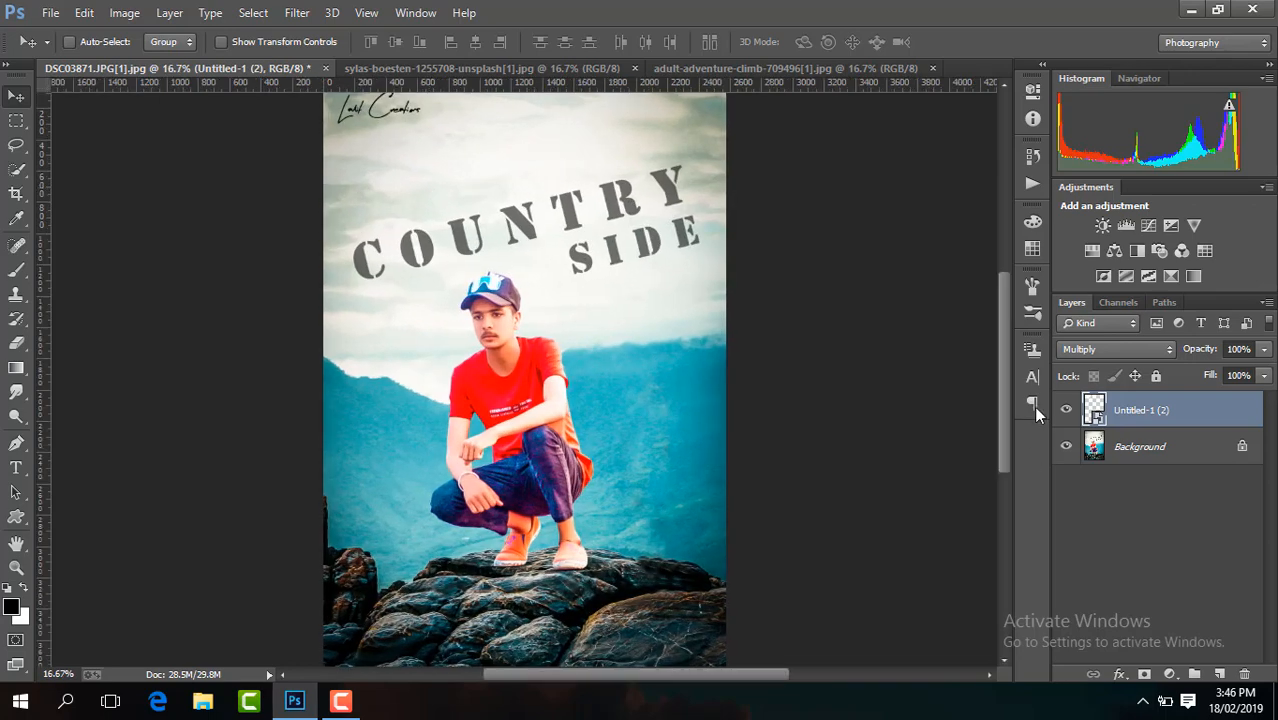
left_click_drag(1006, 430, 1006, 374)
left_click_drag(393, 264, 393, 260)
key("ctrl+minus")
key("ctrl+minus")
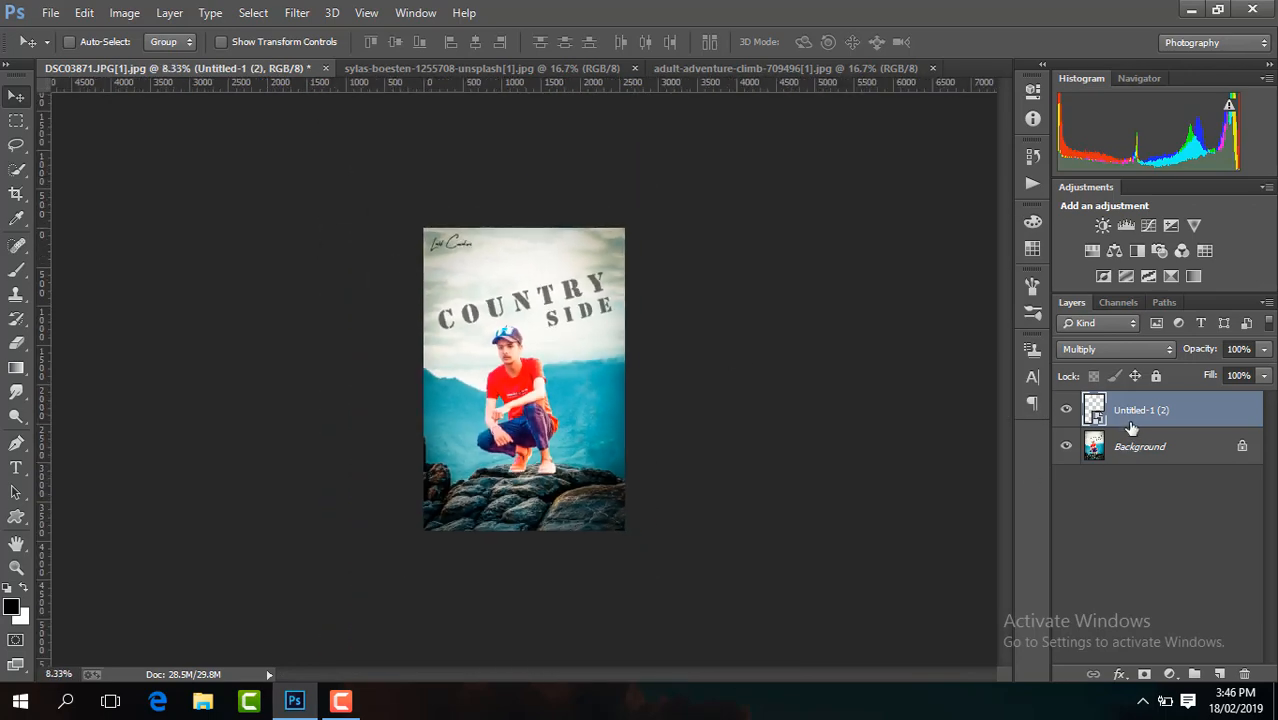
right_click(1131, 425)
left_click(845, 534)
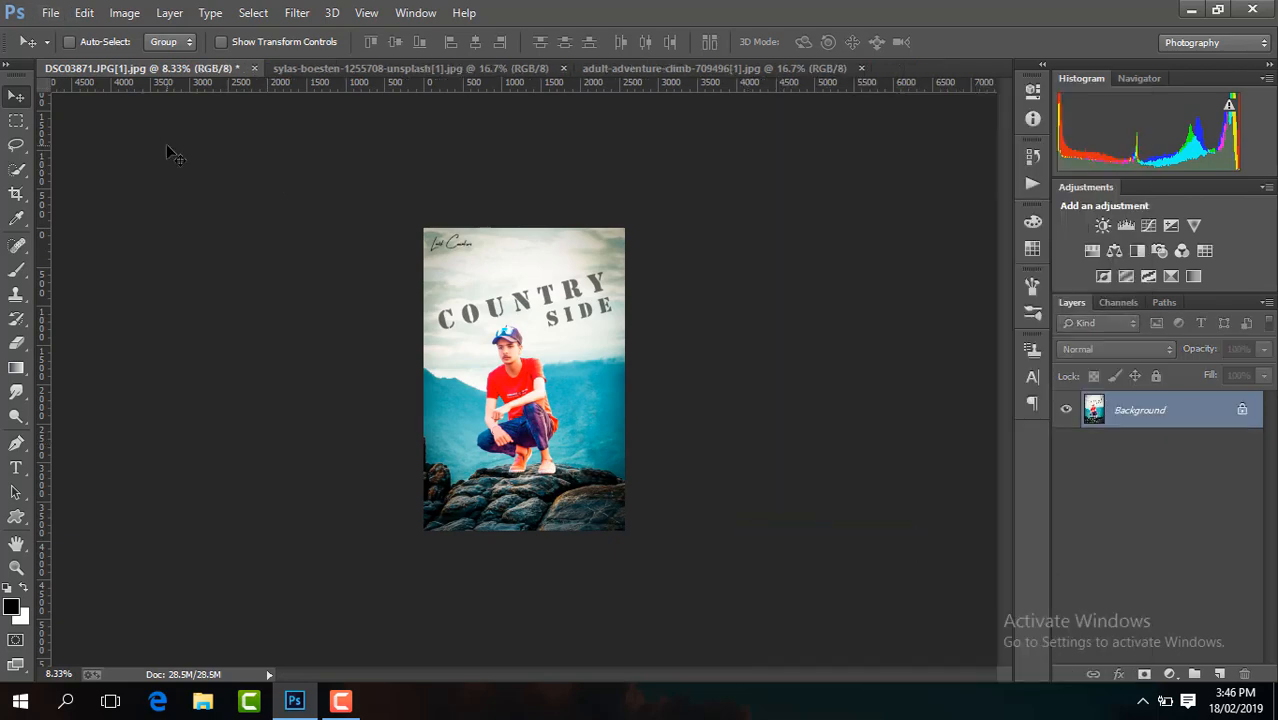